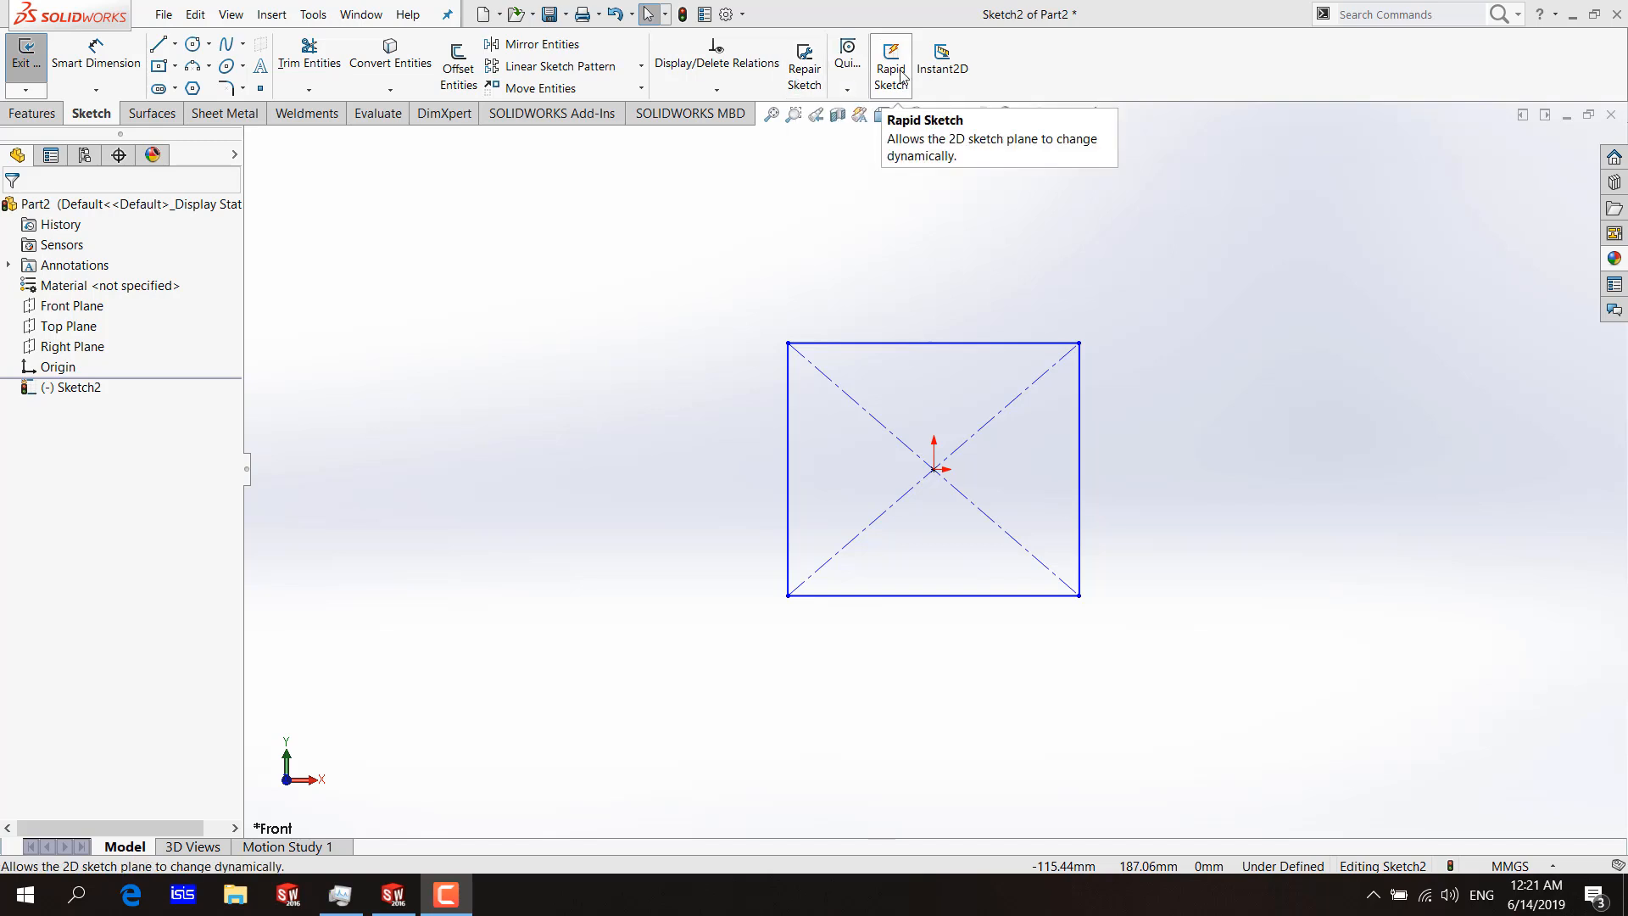
Display all relations in the sketch and examine the horizontal and vertical ones on the rectangle's edges.
left_click(734, 92)
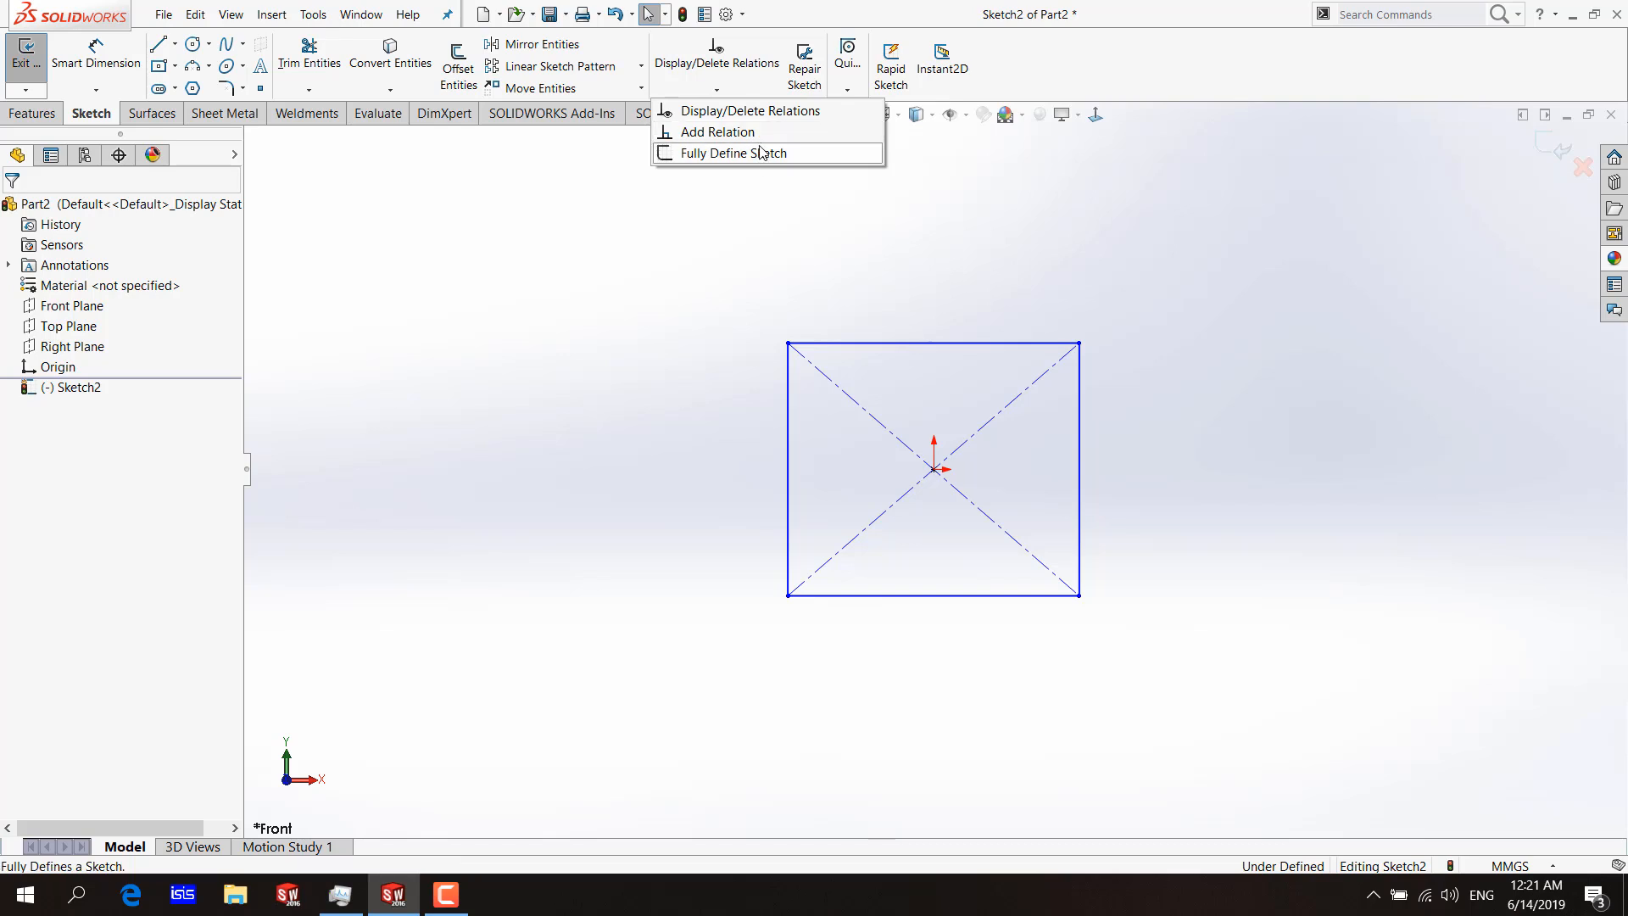
left_click(753, 111)
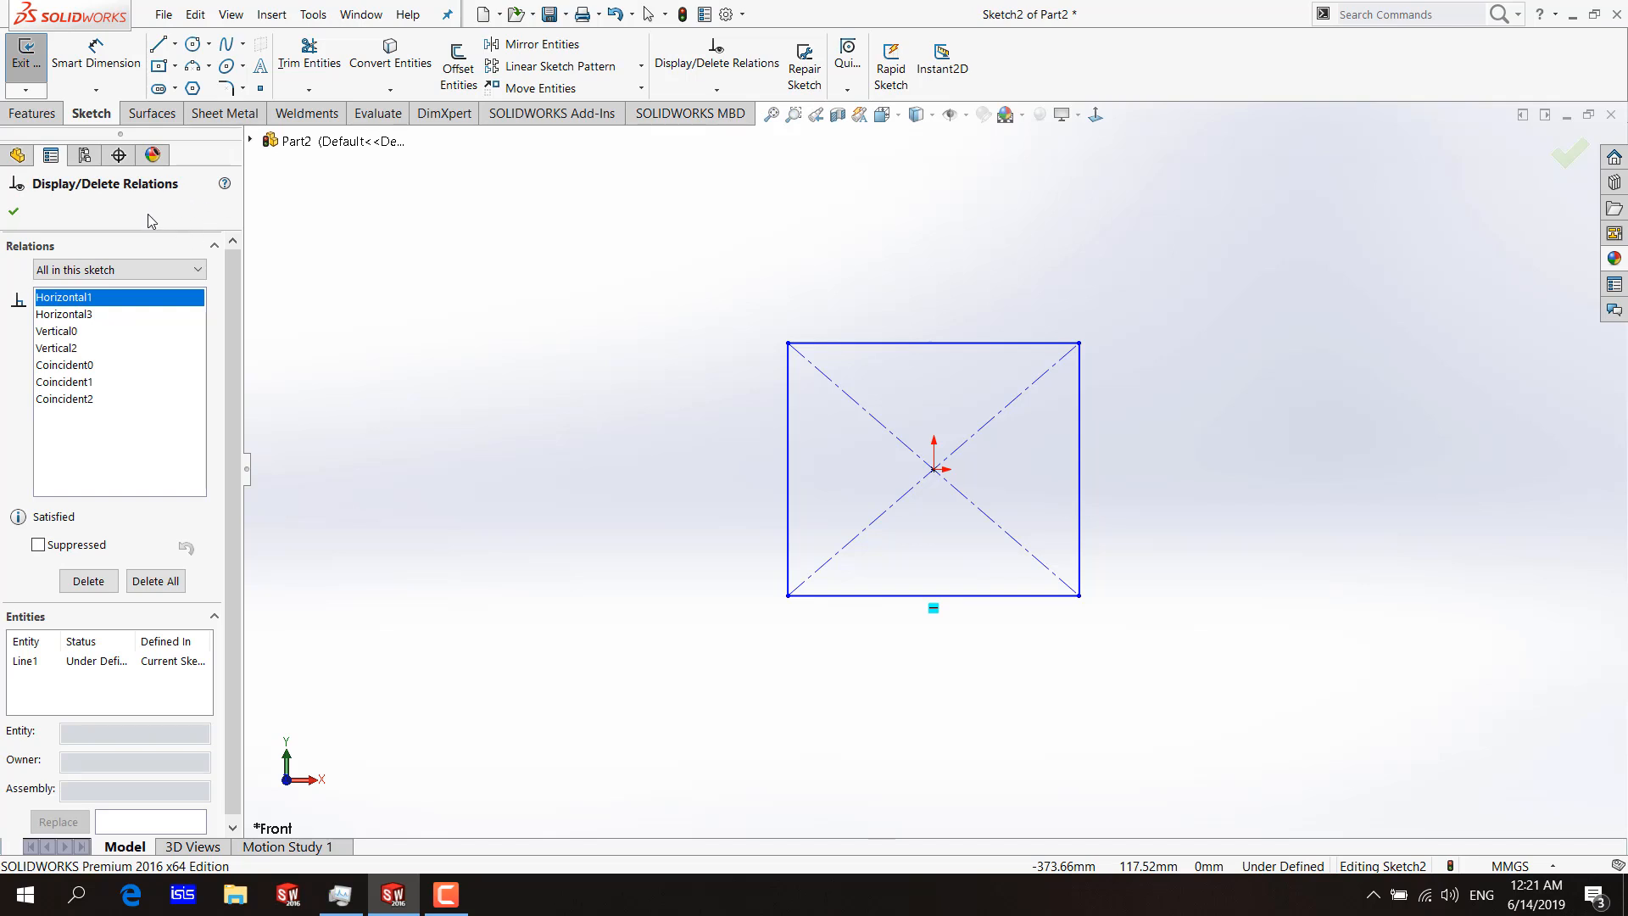
left_click(66, 316)
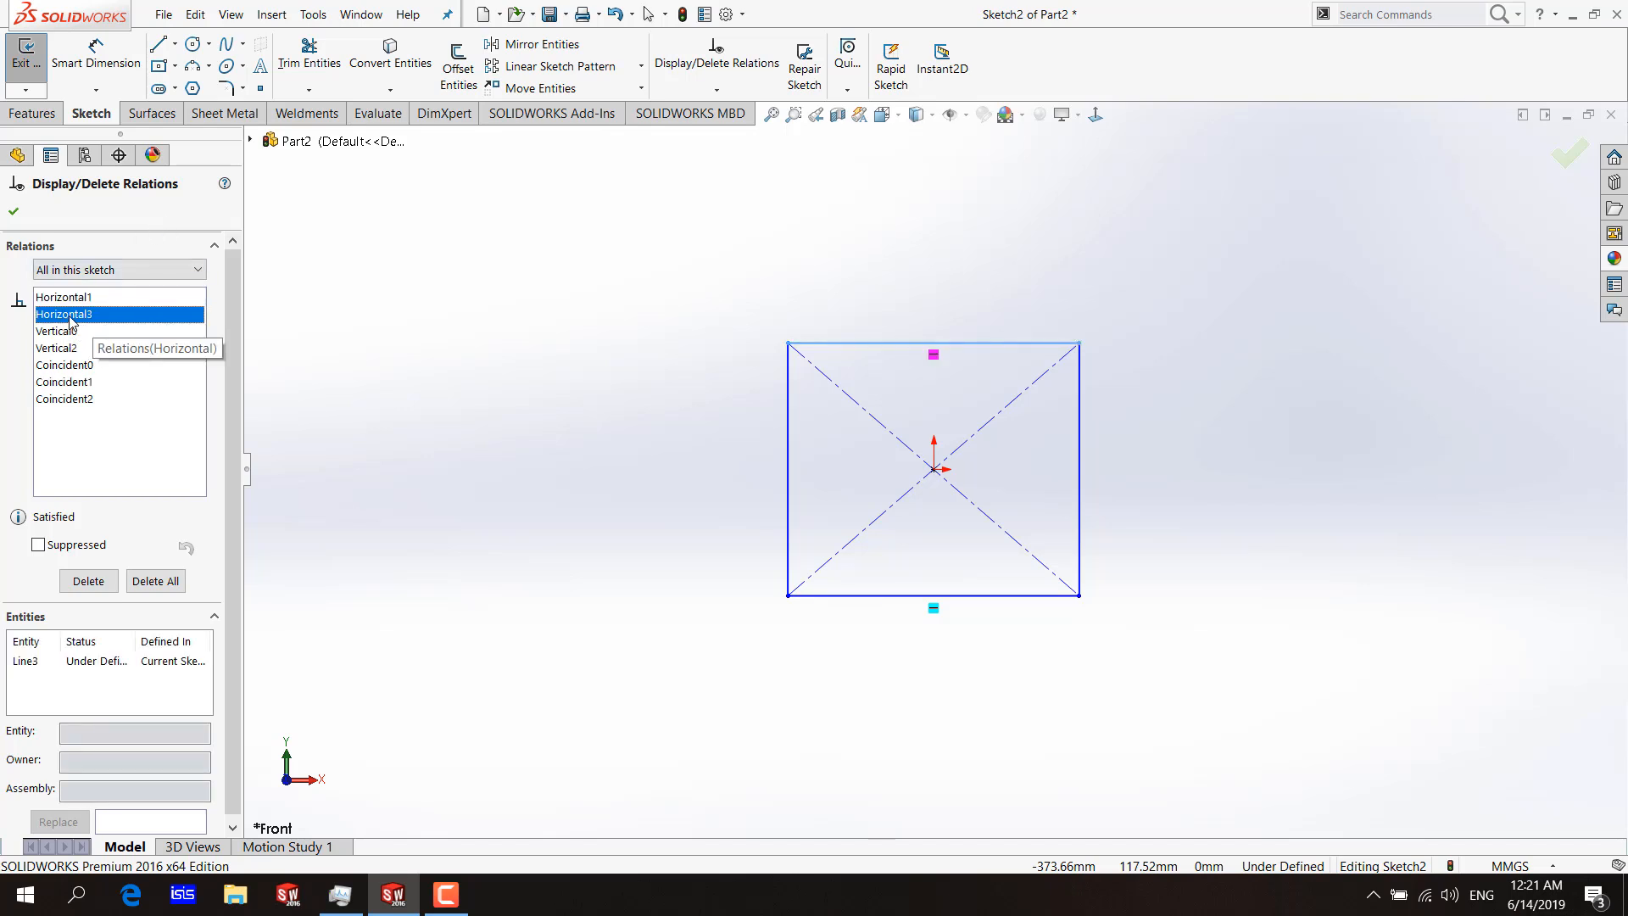
left_click(59, 333)
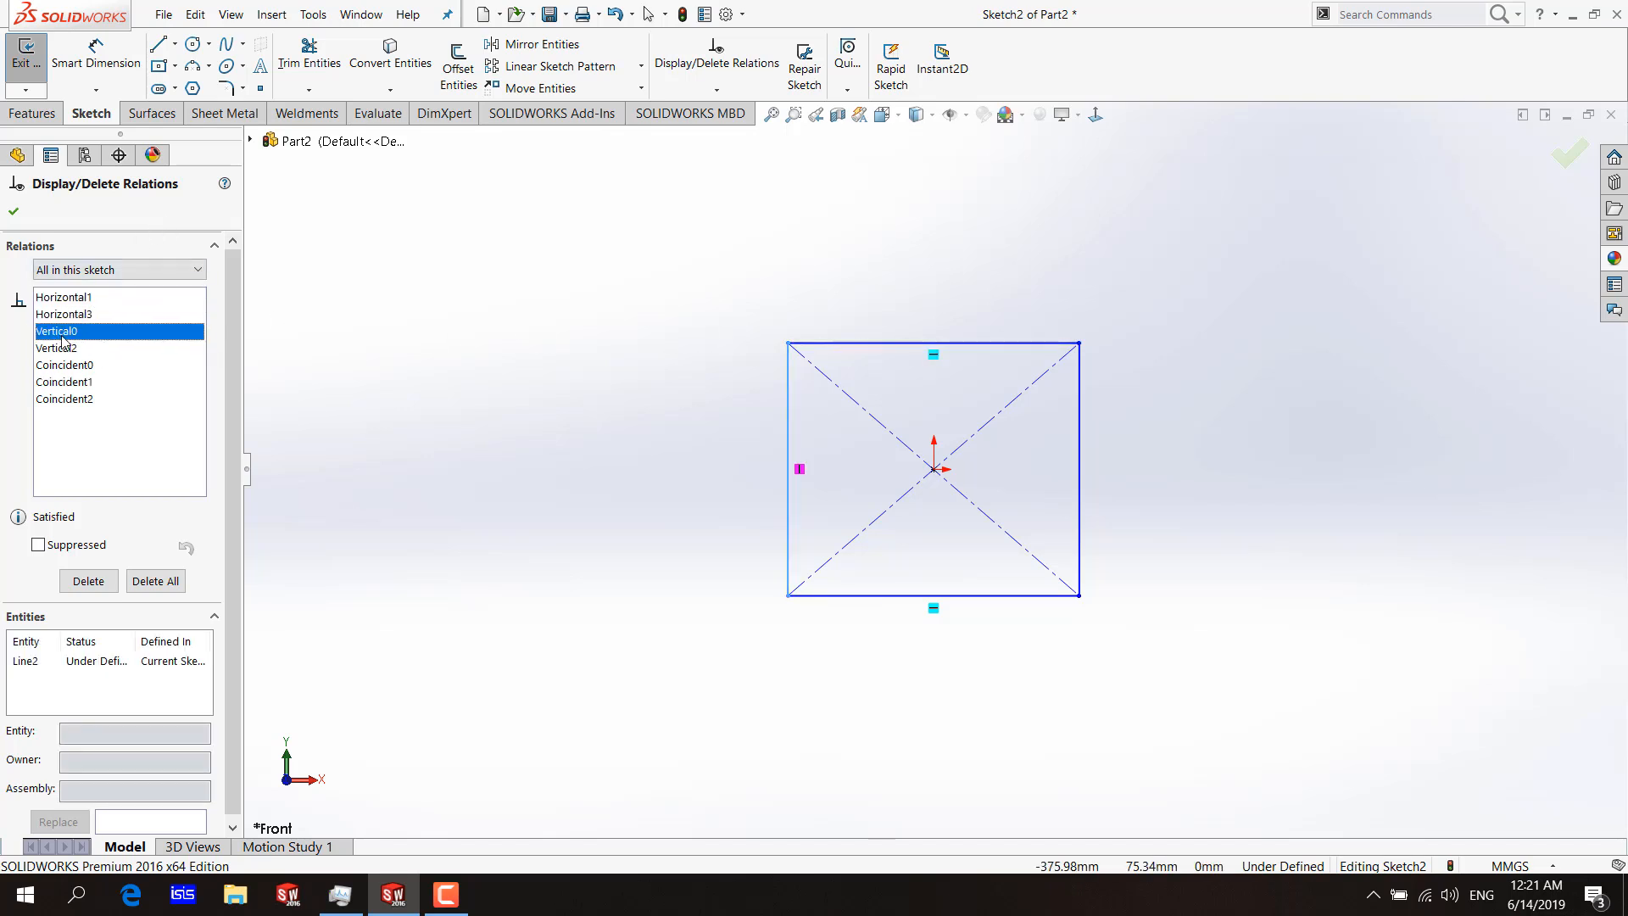
left_click(110, 347)
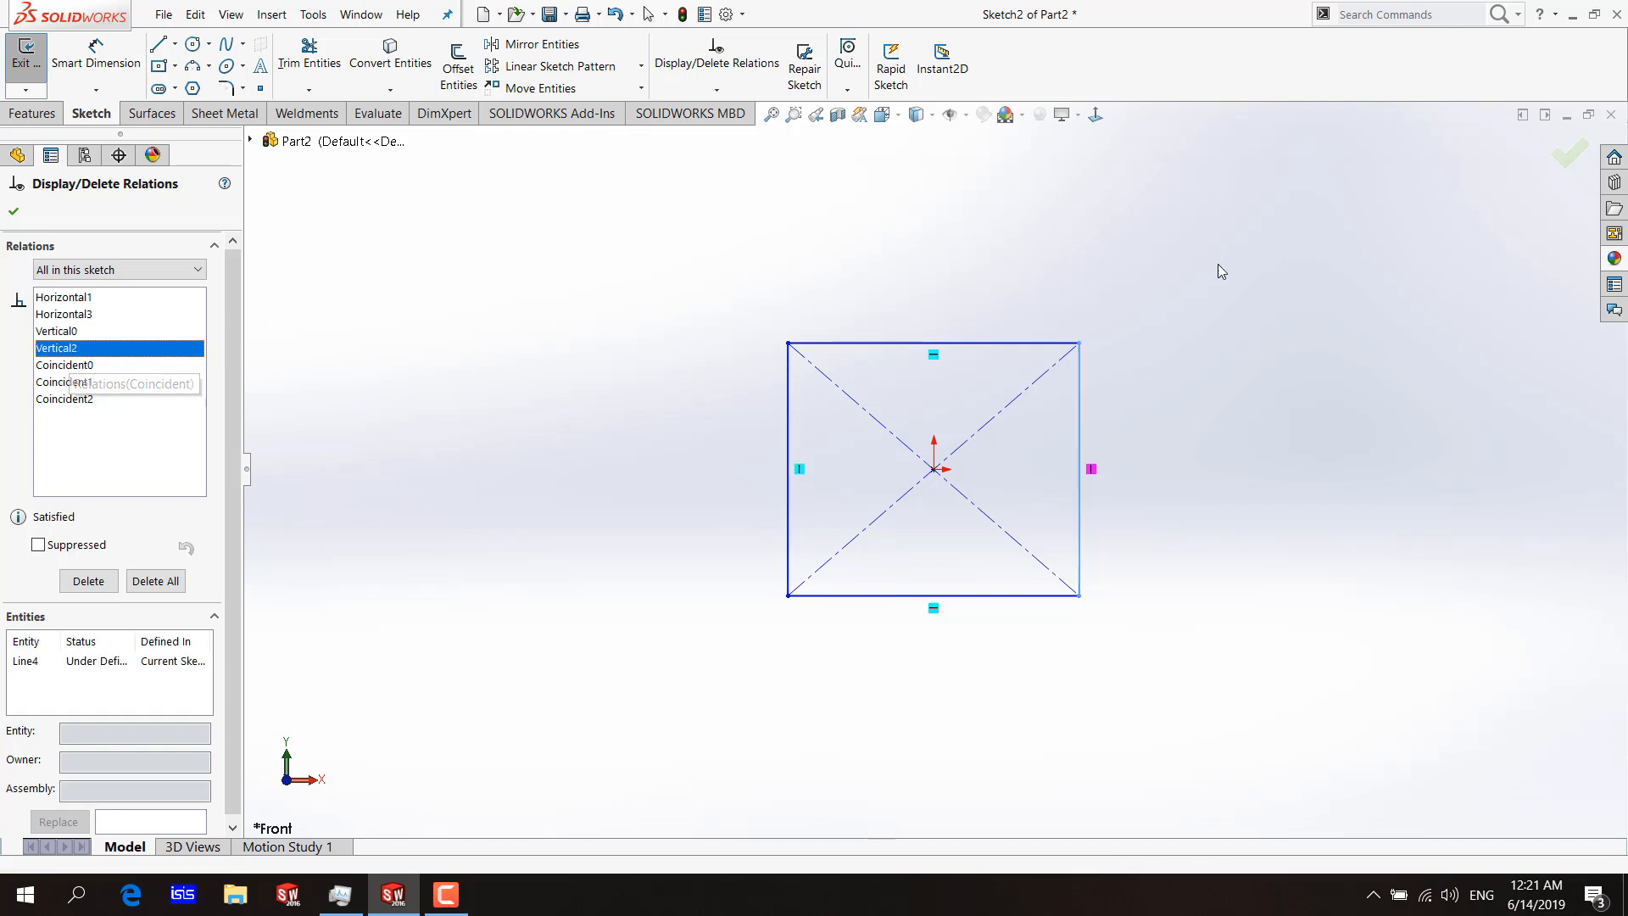
left_click(66, 331)
left_click(72, 298)
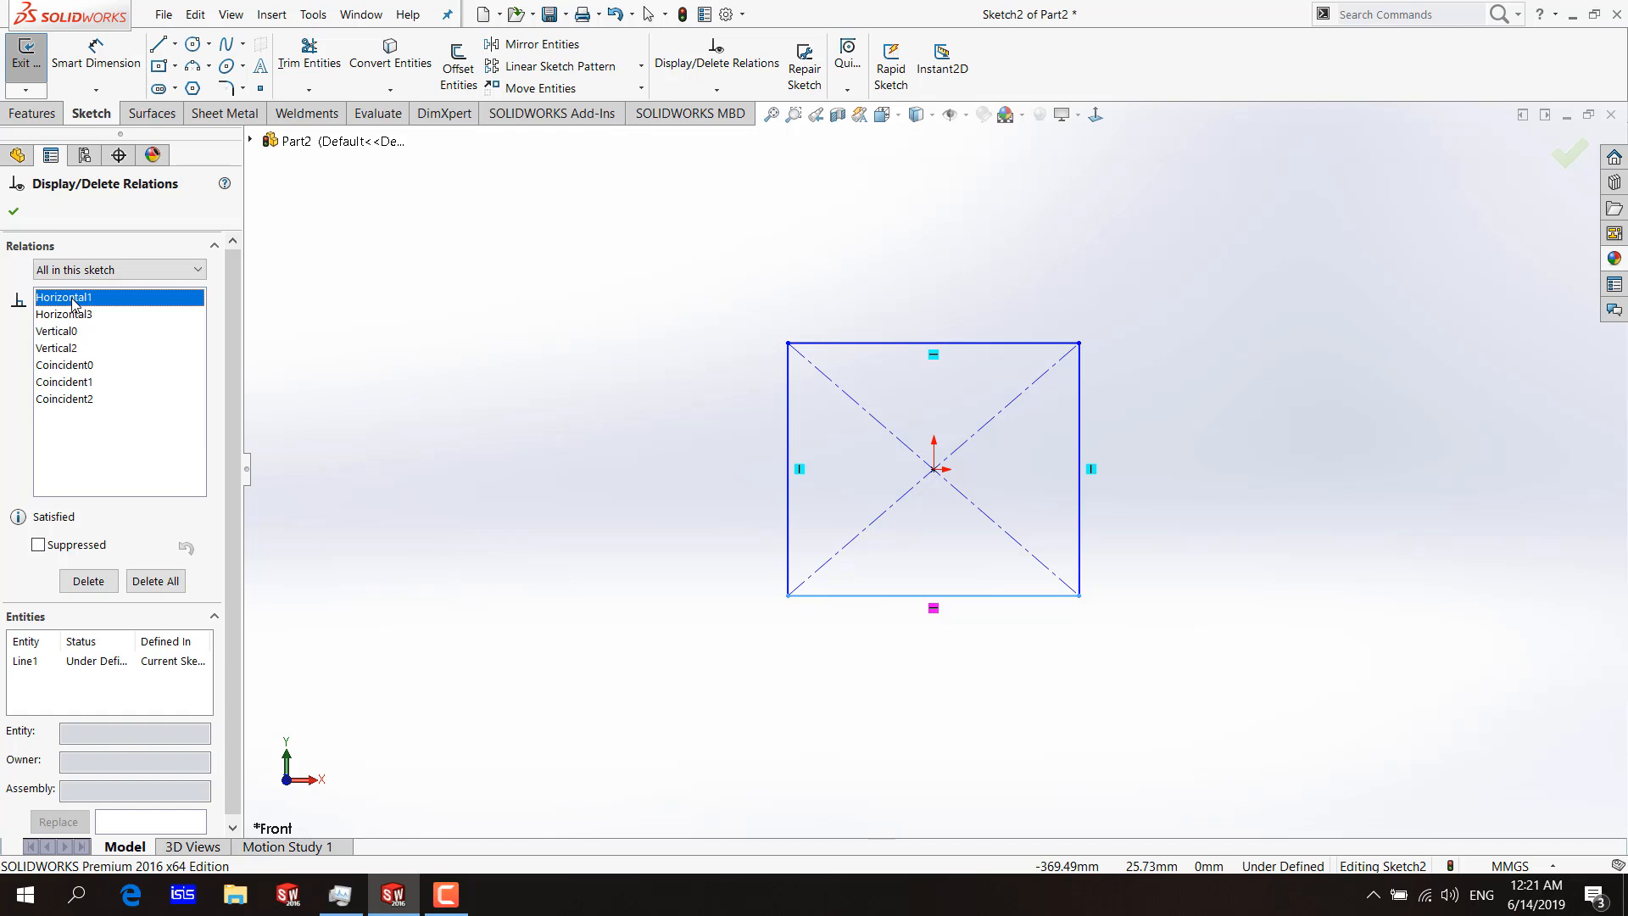
Delete the Horizontal1 relation from the rectangle's bottom edge.
right_click(73, 300)
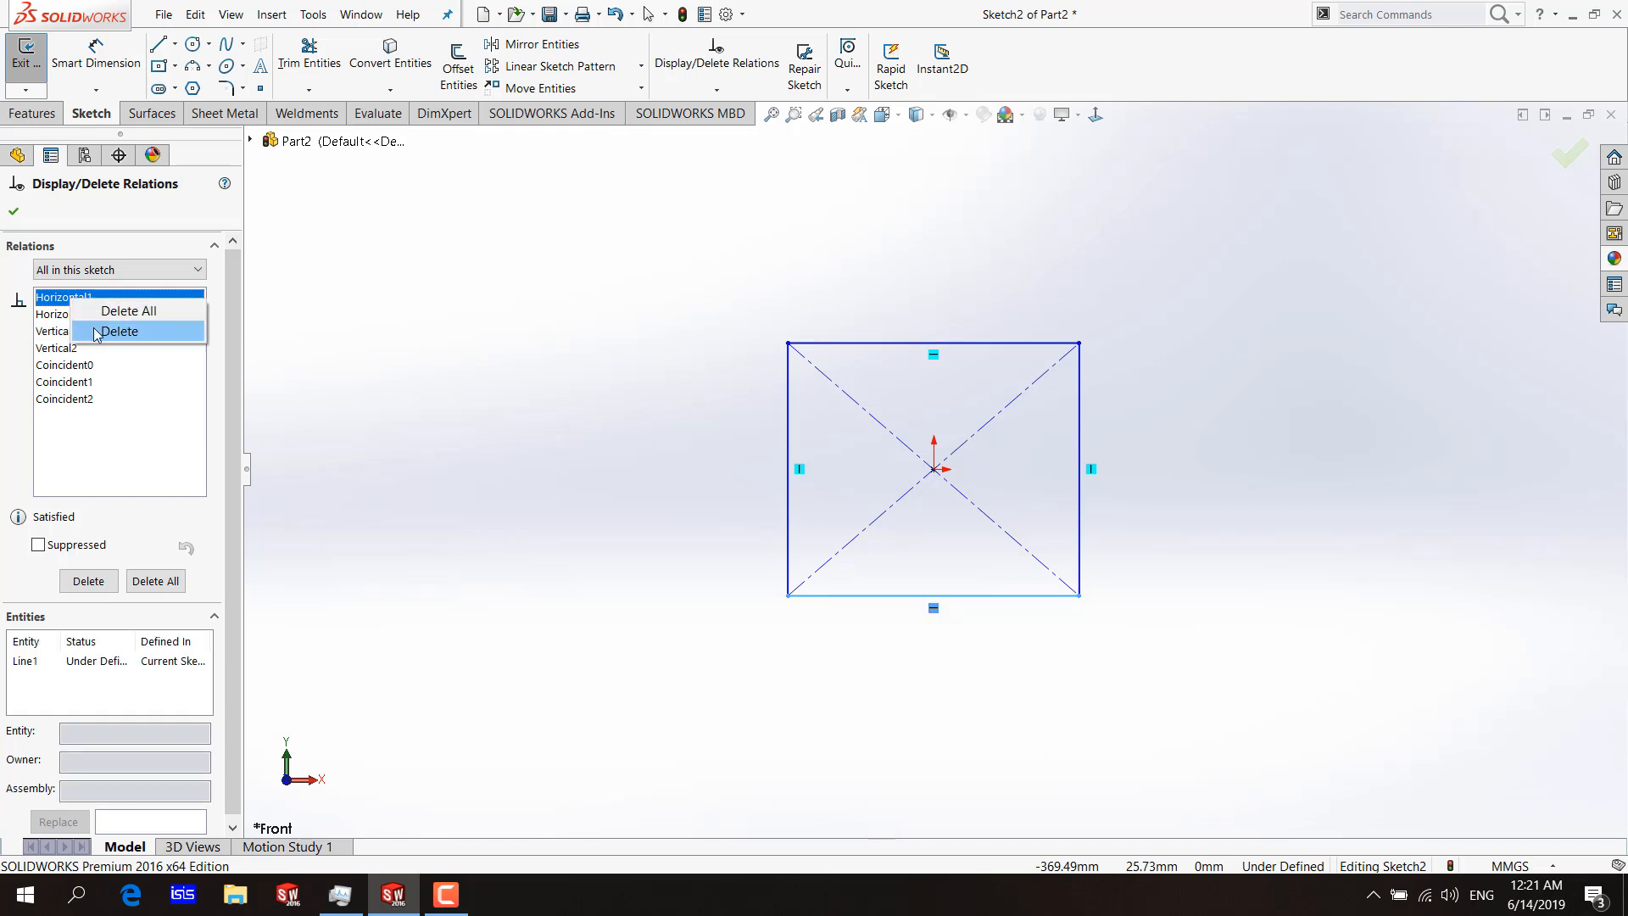
left_click(58, 304)
left_click(58, 304)
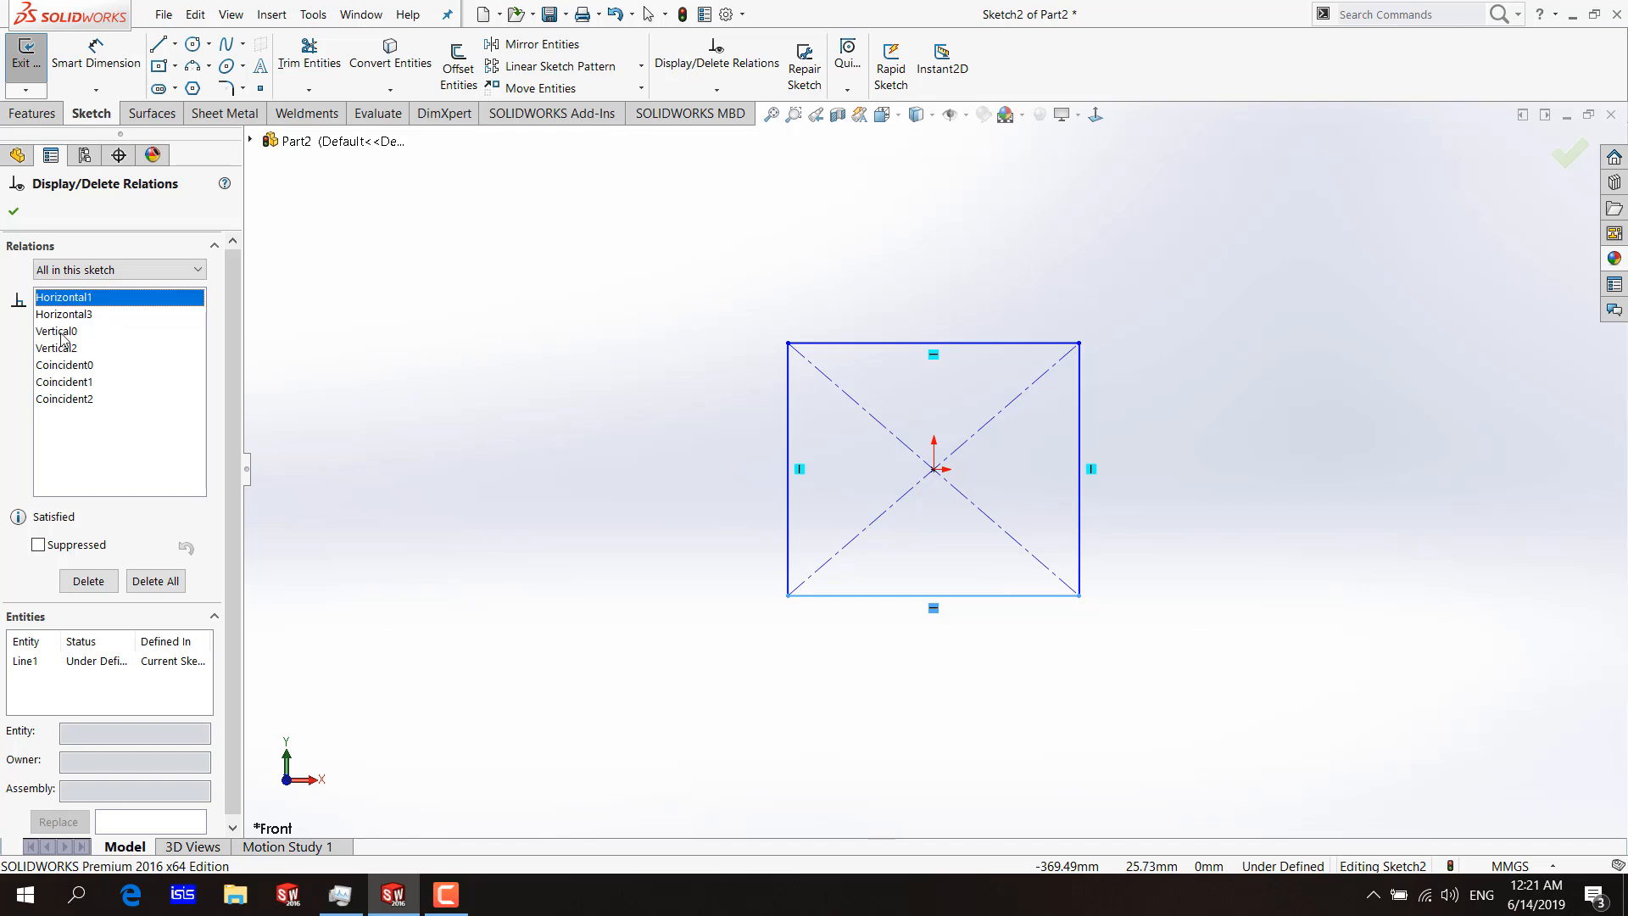
left_click(88, 582)
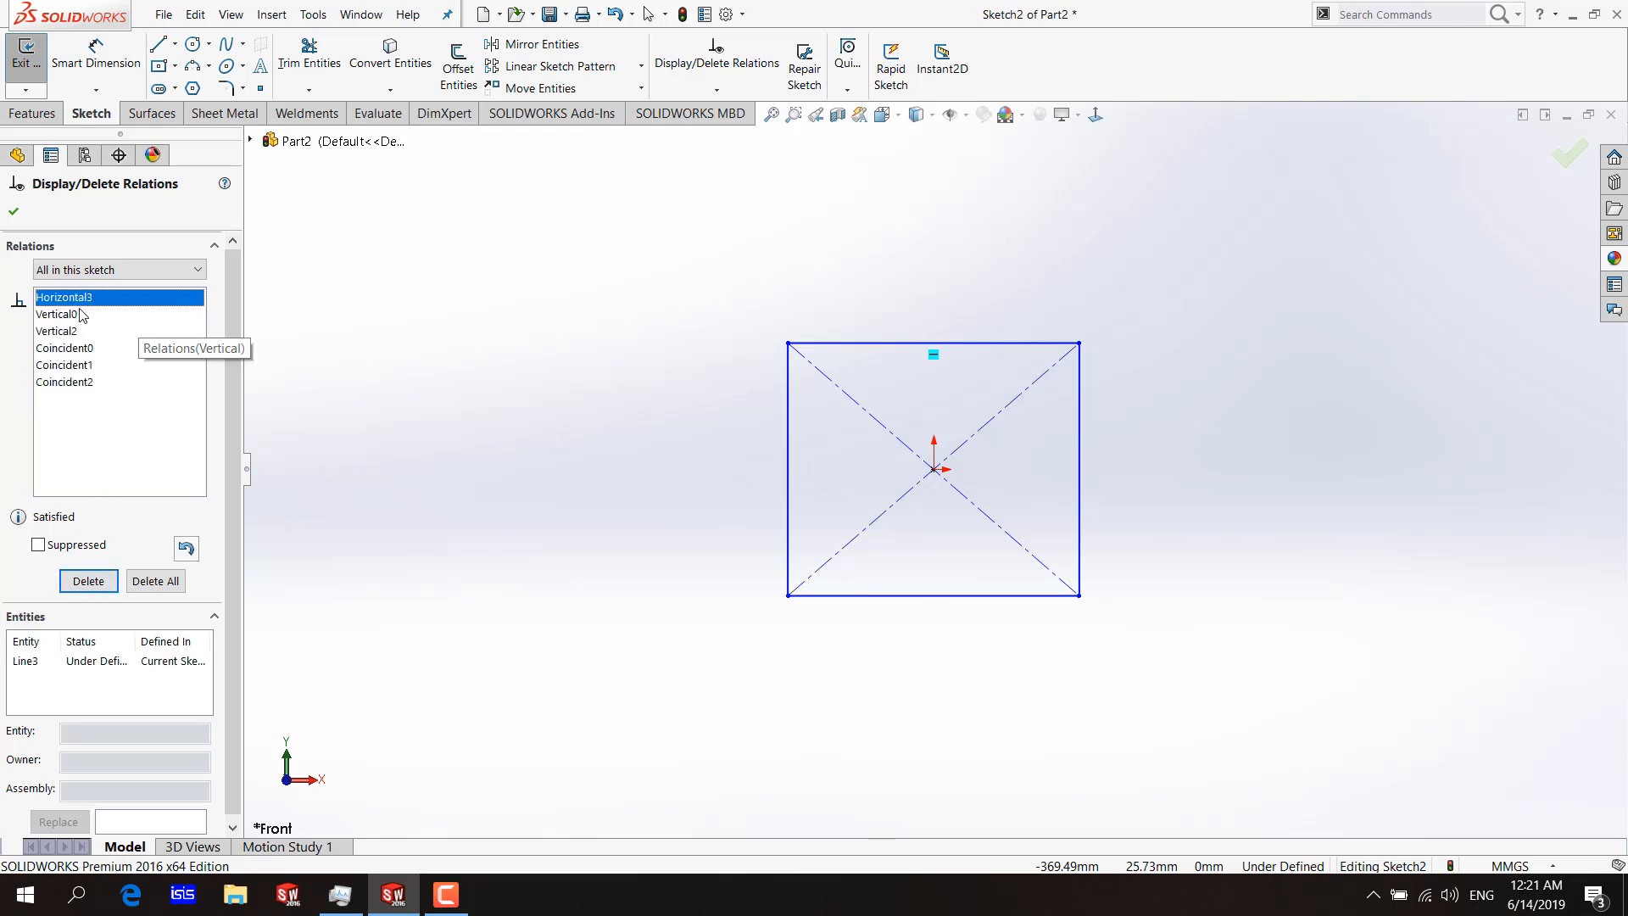
Delete the Horizontal3 relation from the rectangle's top edge and check that edge's existing relations.
left_click(81, 314)
left_click(76, 298)
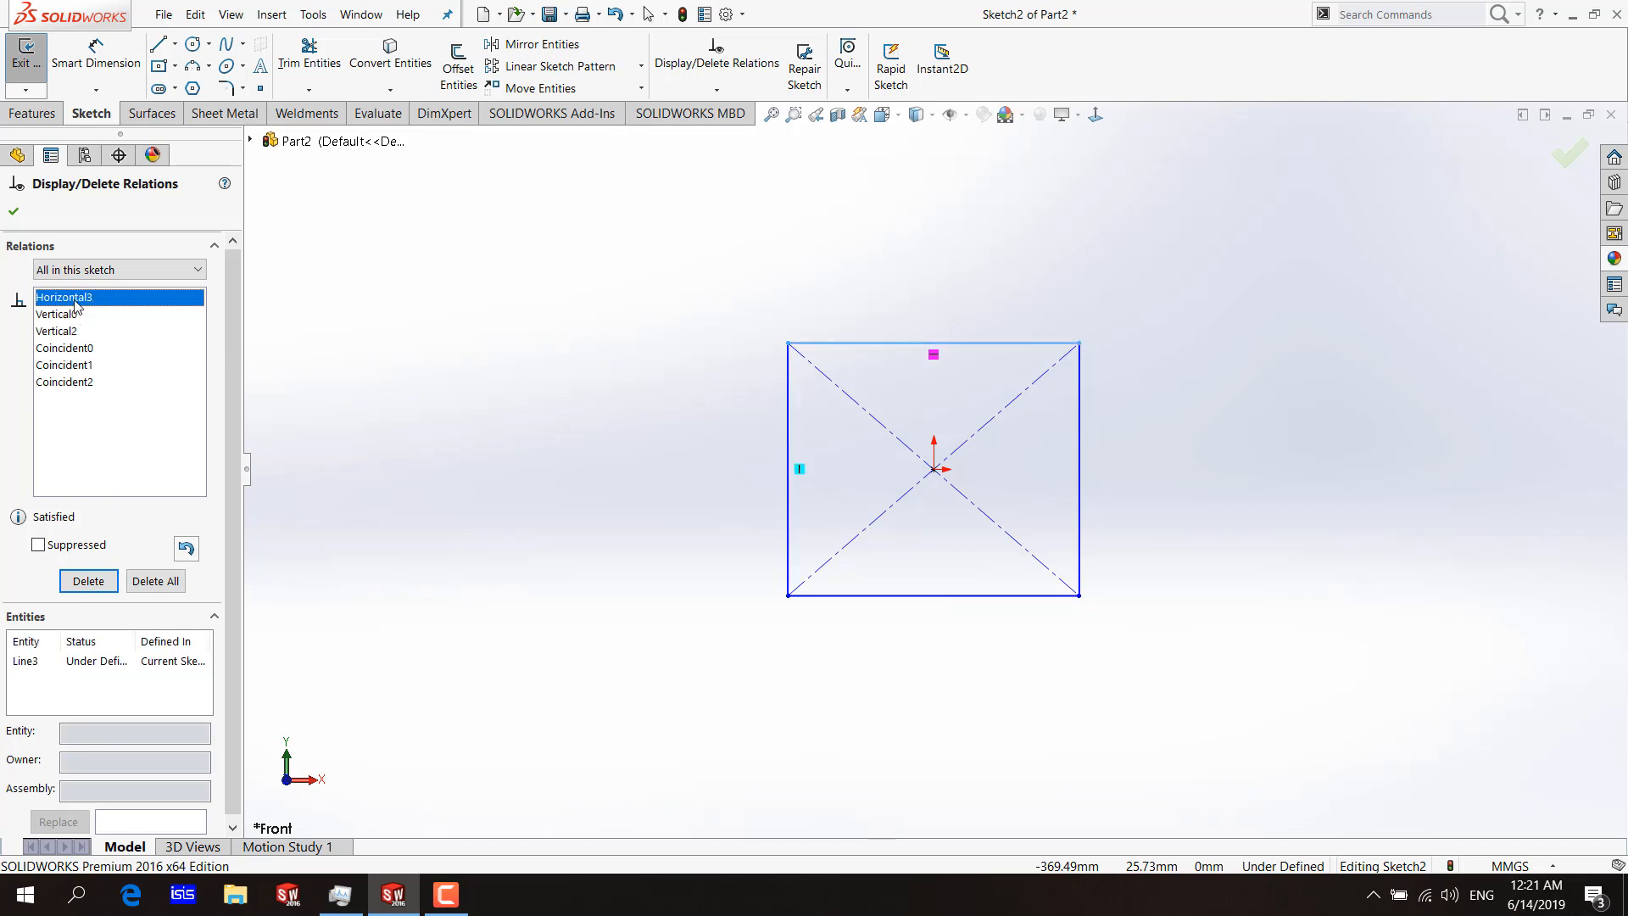
left_click(88, 583)
left_click(831, 343)
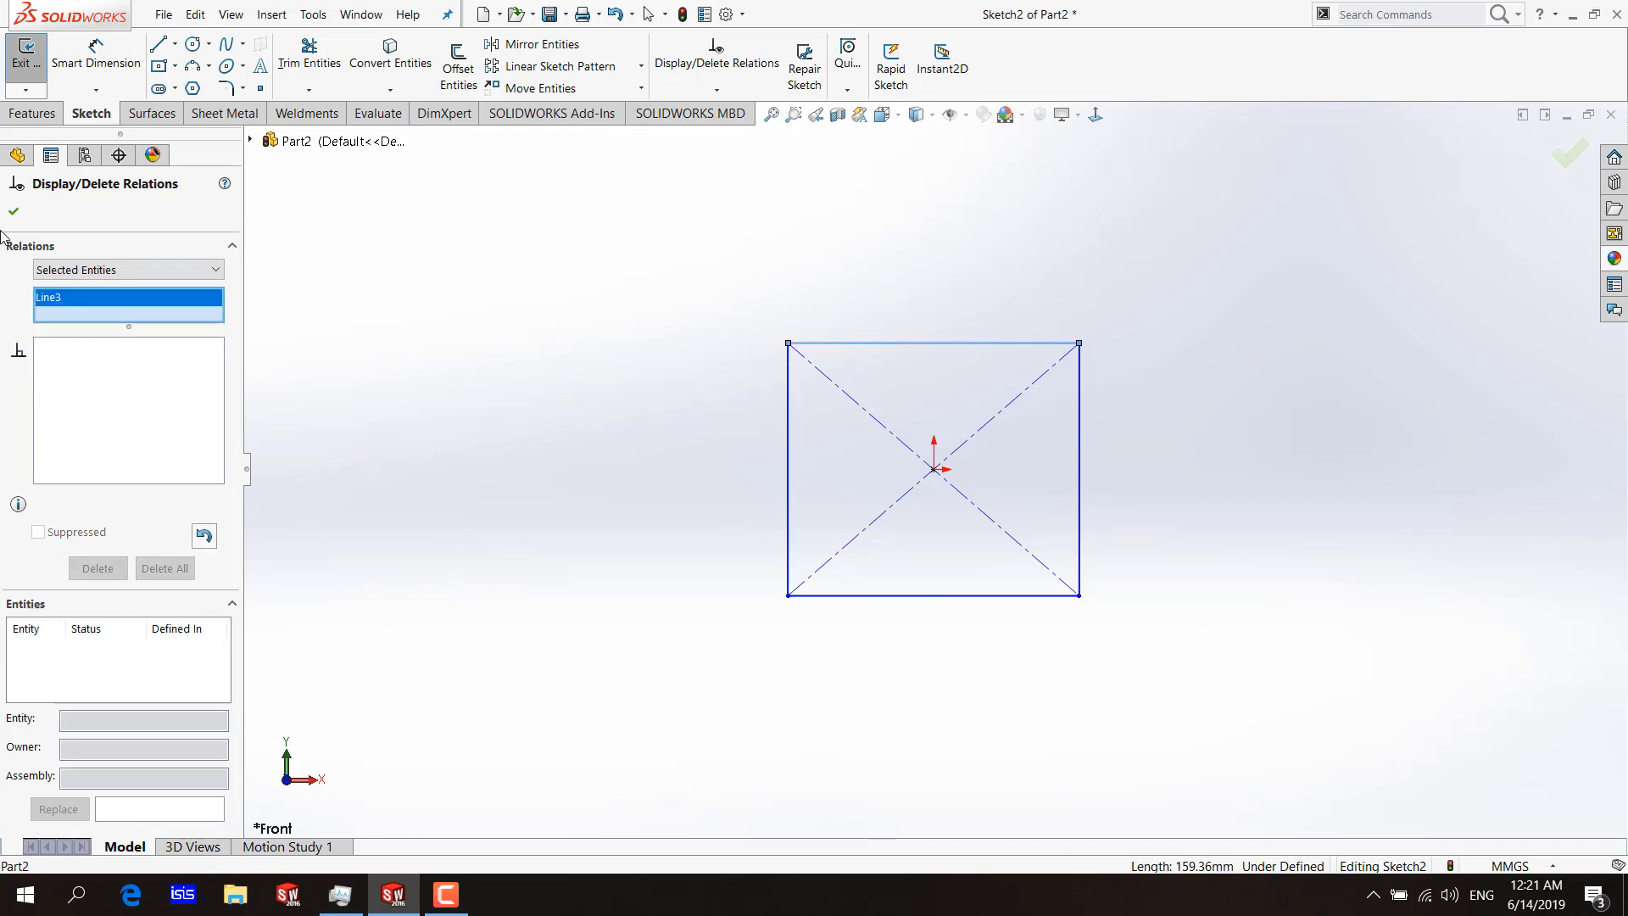
left_click(14, 212)
left_click(864, 344)
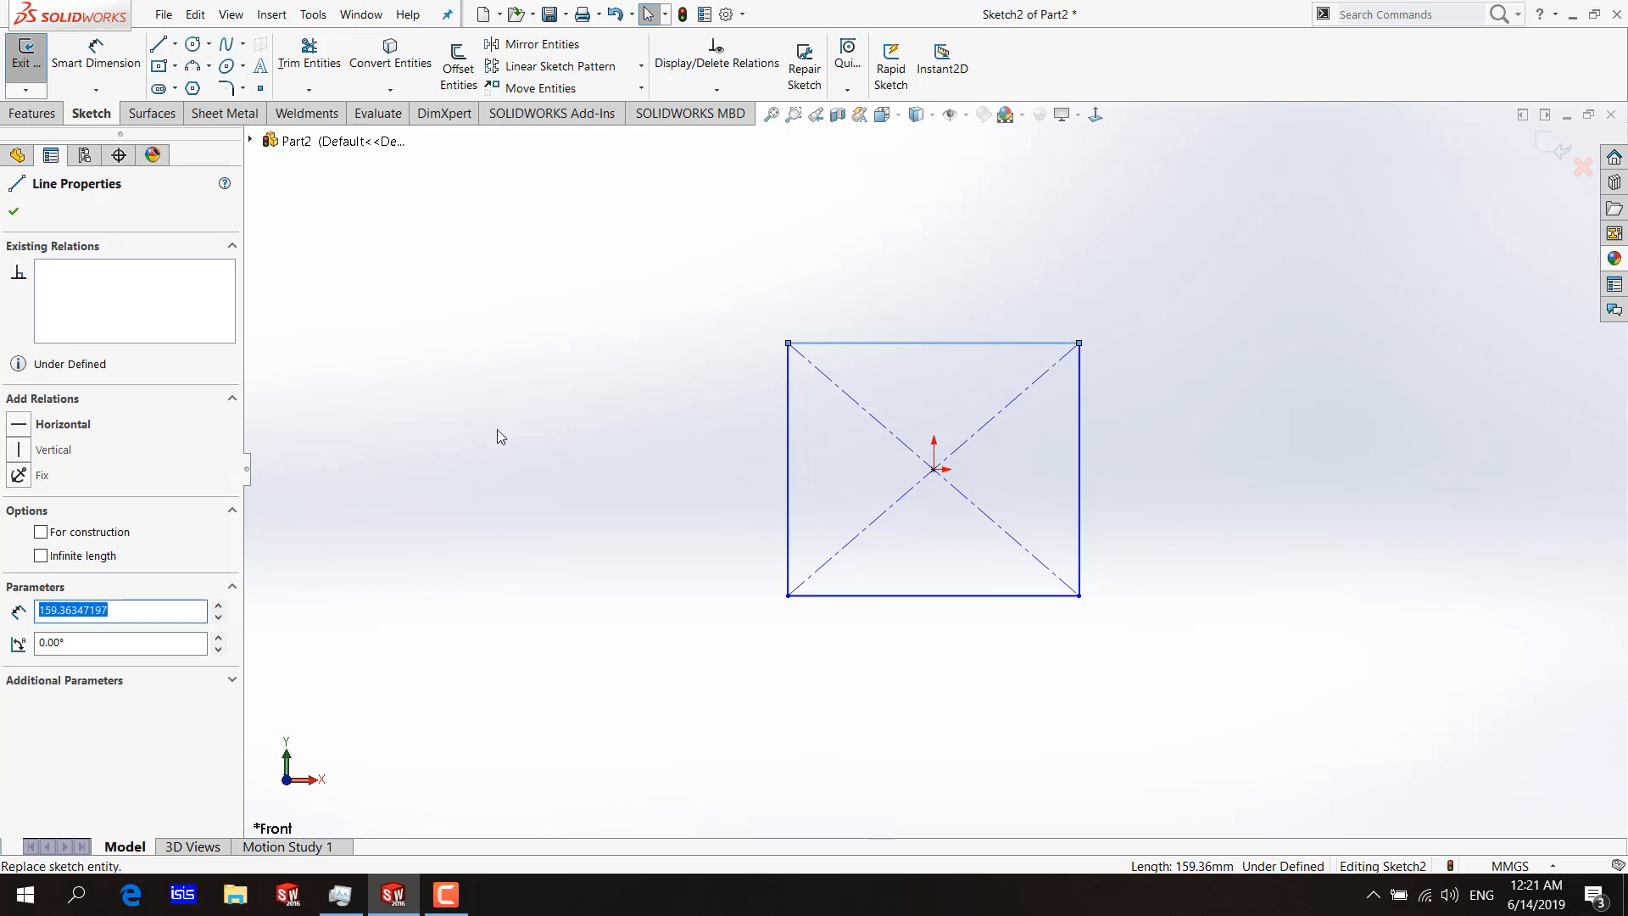
left_click(580, 356)
Delete all remaining relations in the sketch at once.
left_click(717, 89)
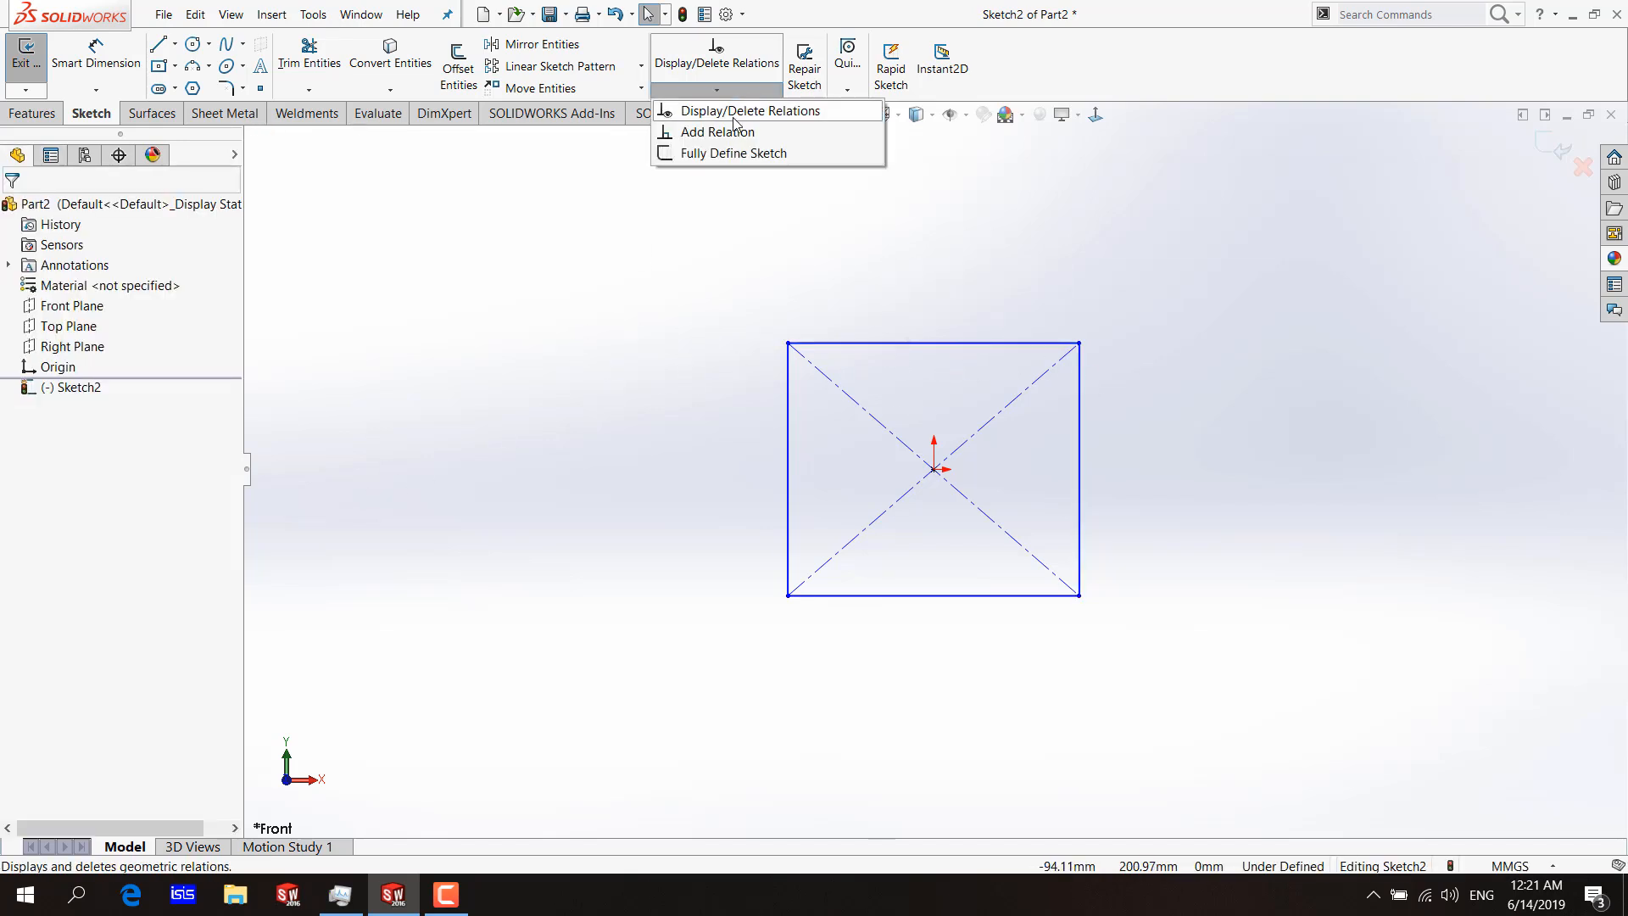
left_click(734, 113)
left_click(93, 366)
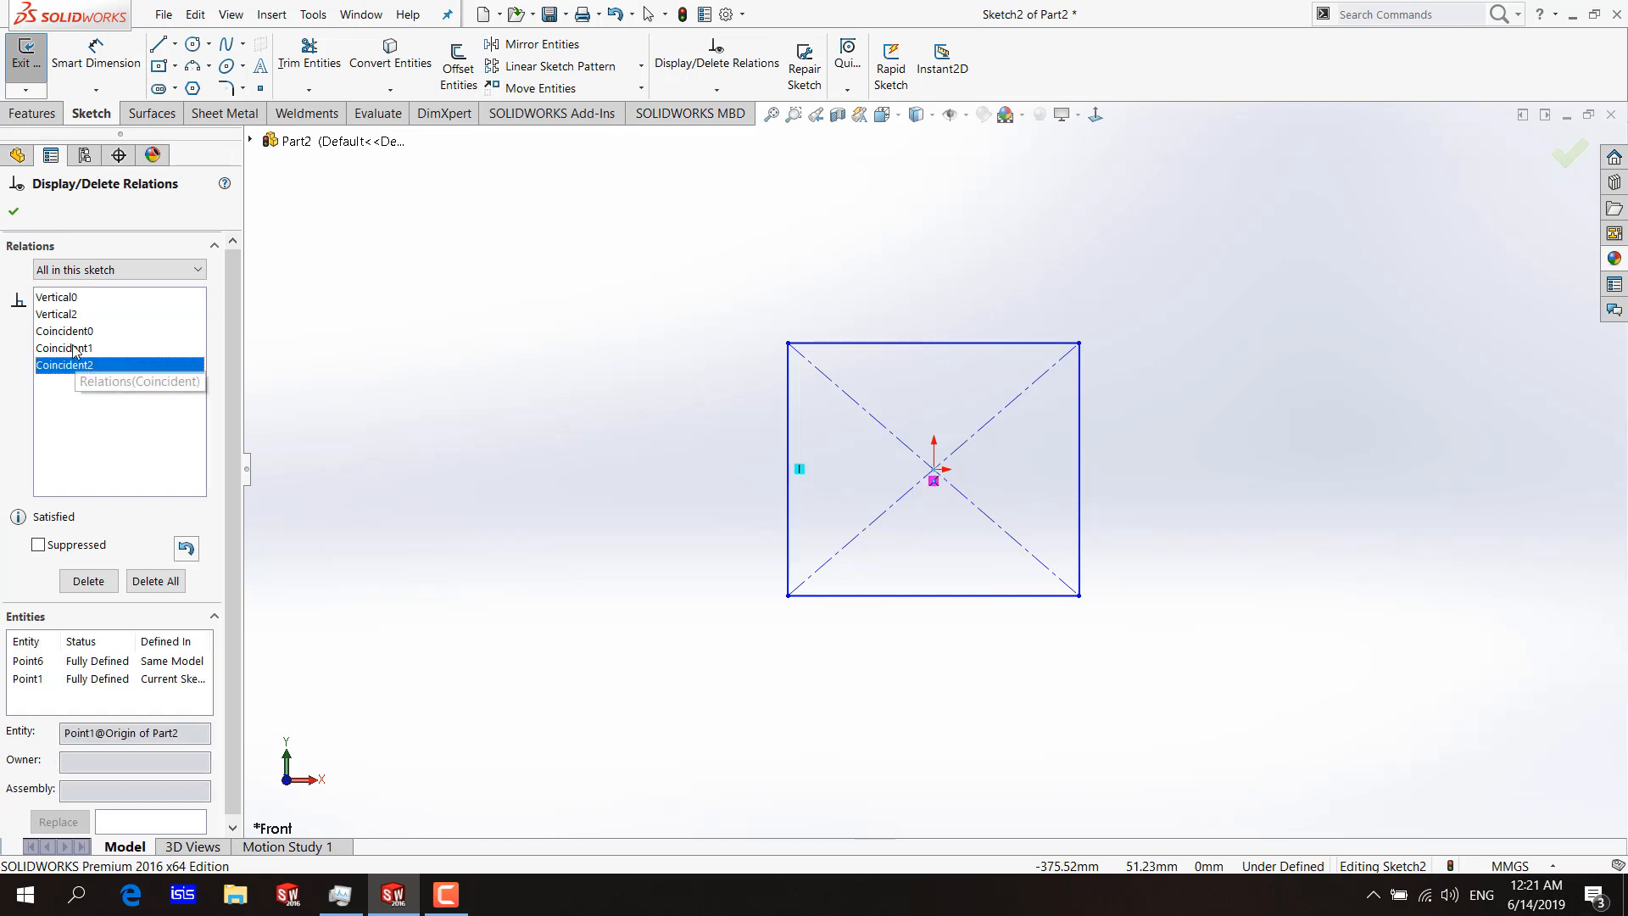
left_click(155, 581)
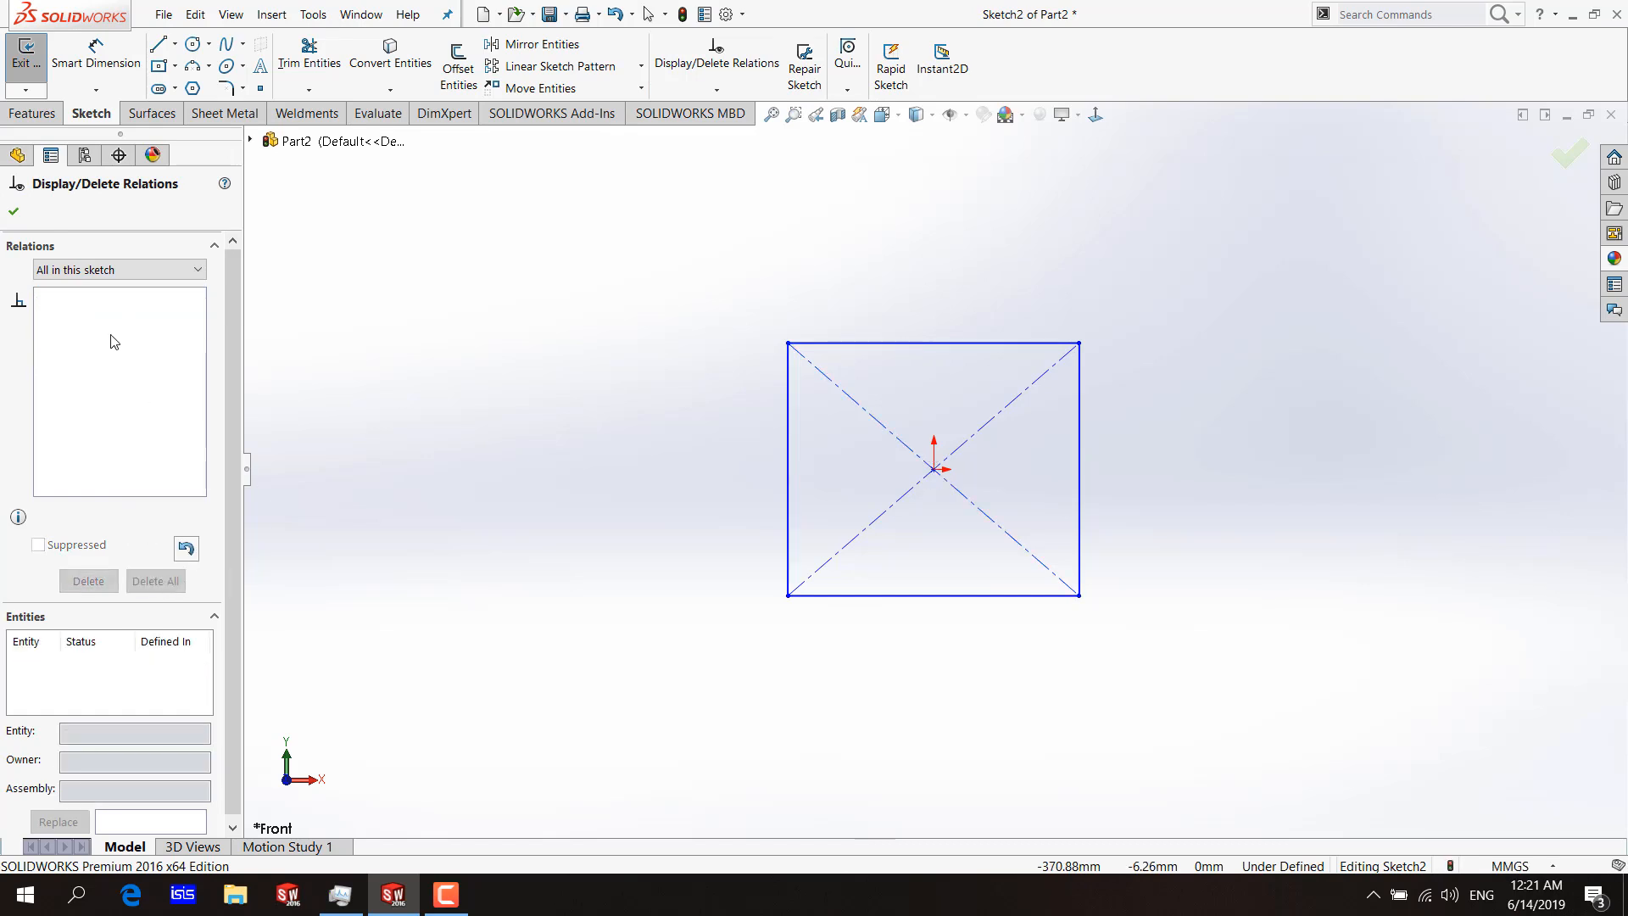
left_click(13, 211)
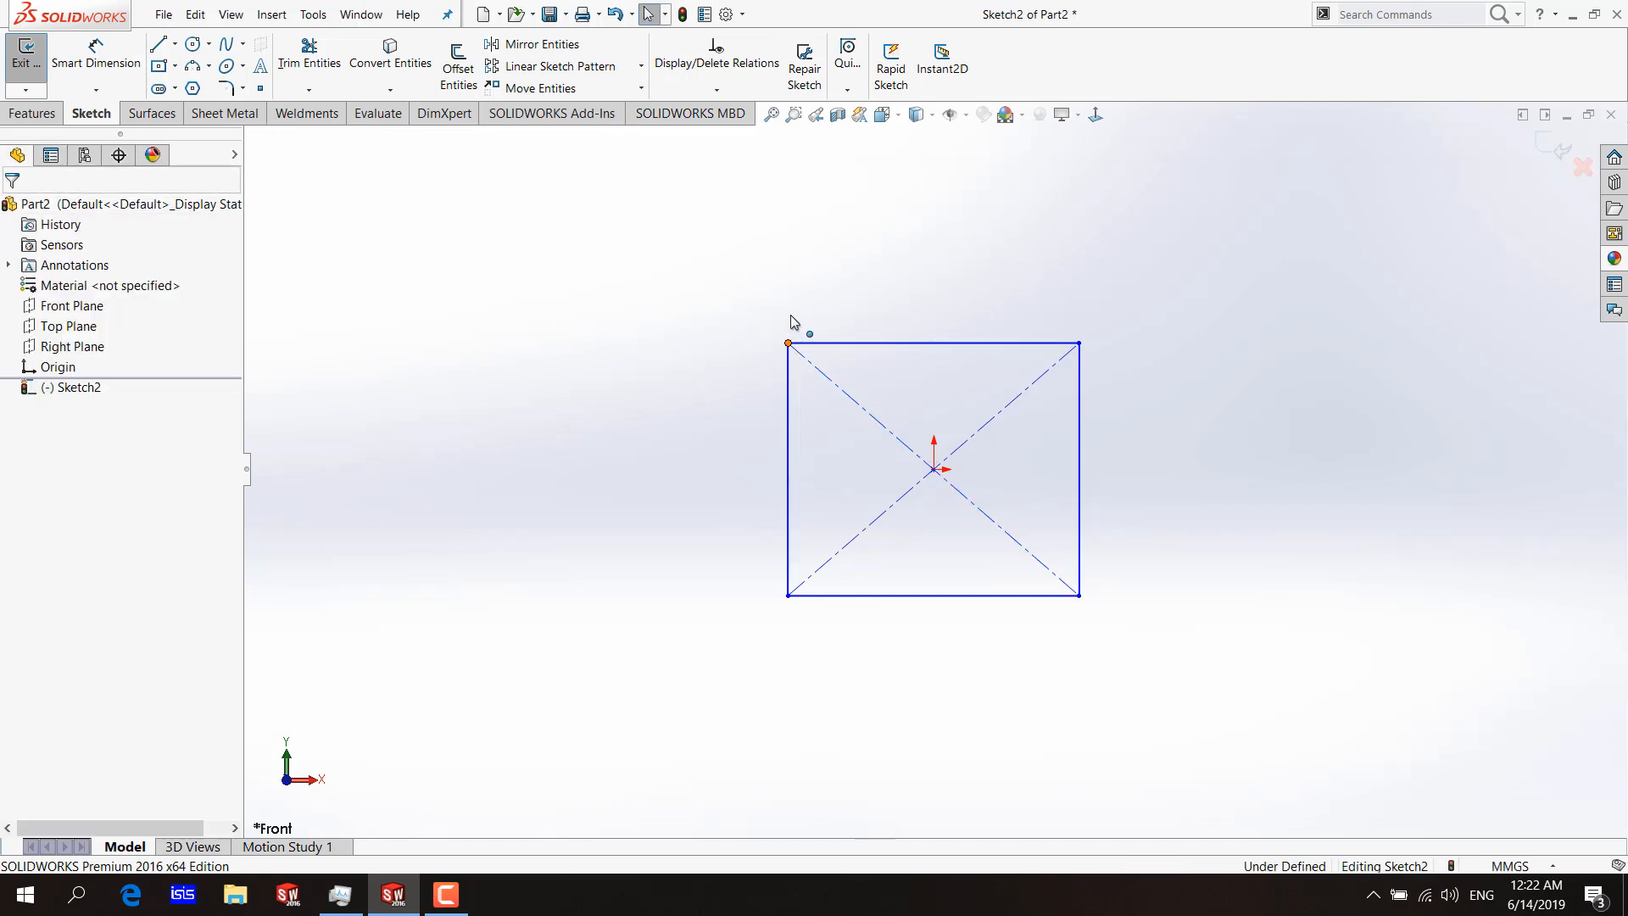
Examine the existing relations of the rectangle's upper-left corner point and of the whole sketch.
mouse_move(788, 343)
left_mouse_down()
mouse_move(724, 356)
mouse_move(788, 343)
left_mouse_up()
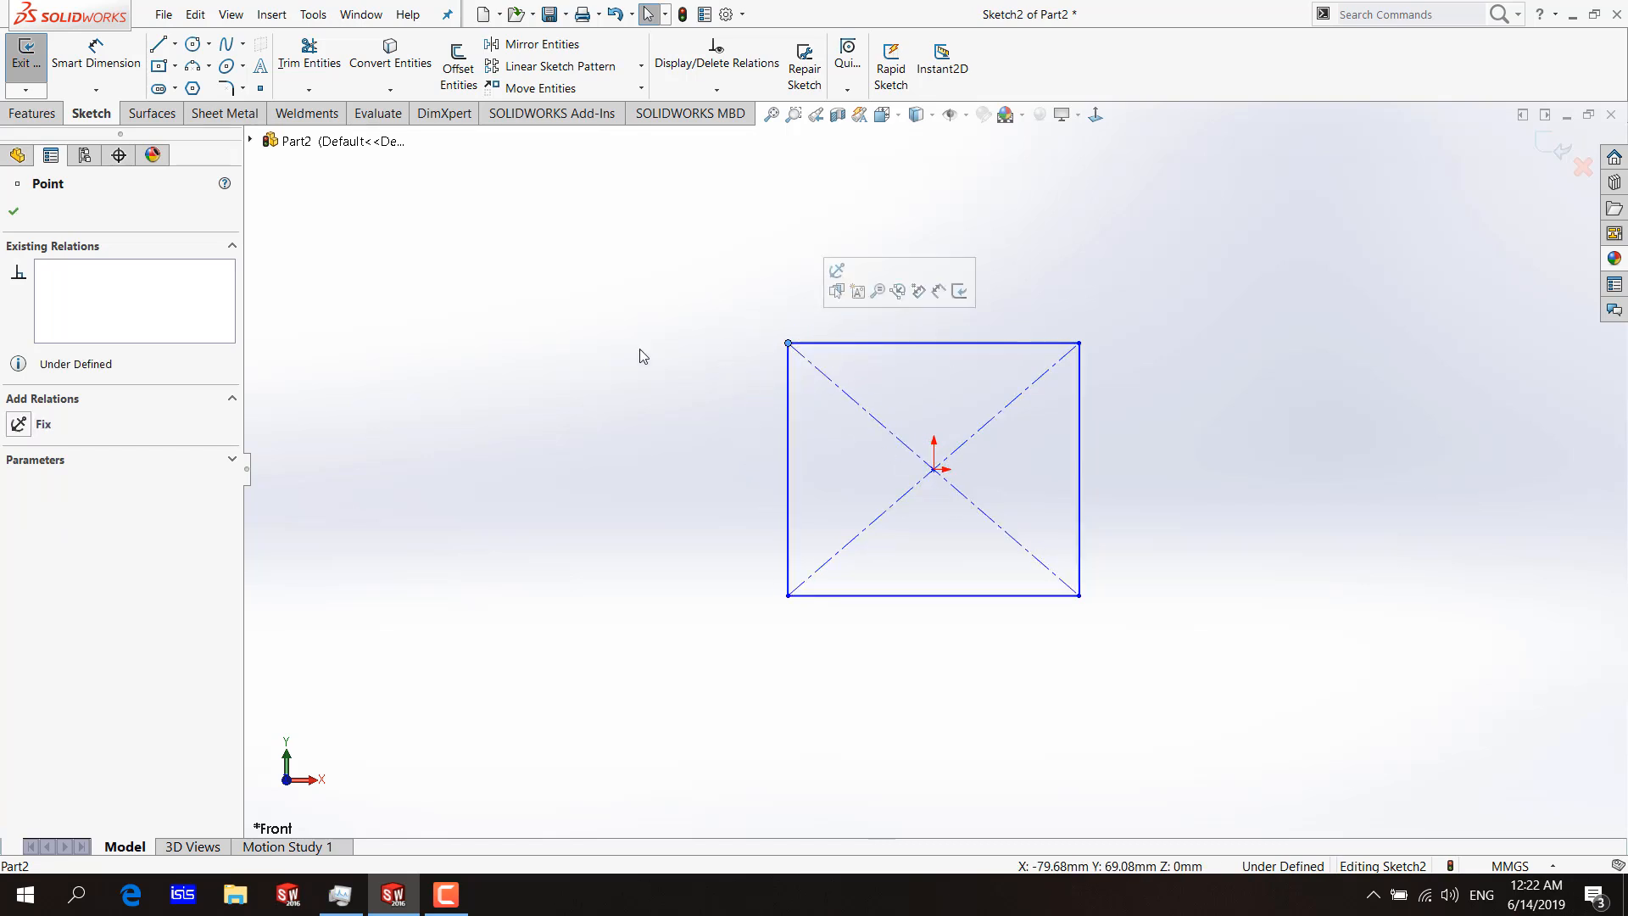
left_click(710, 329)
left_click(726, 89)
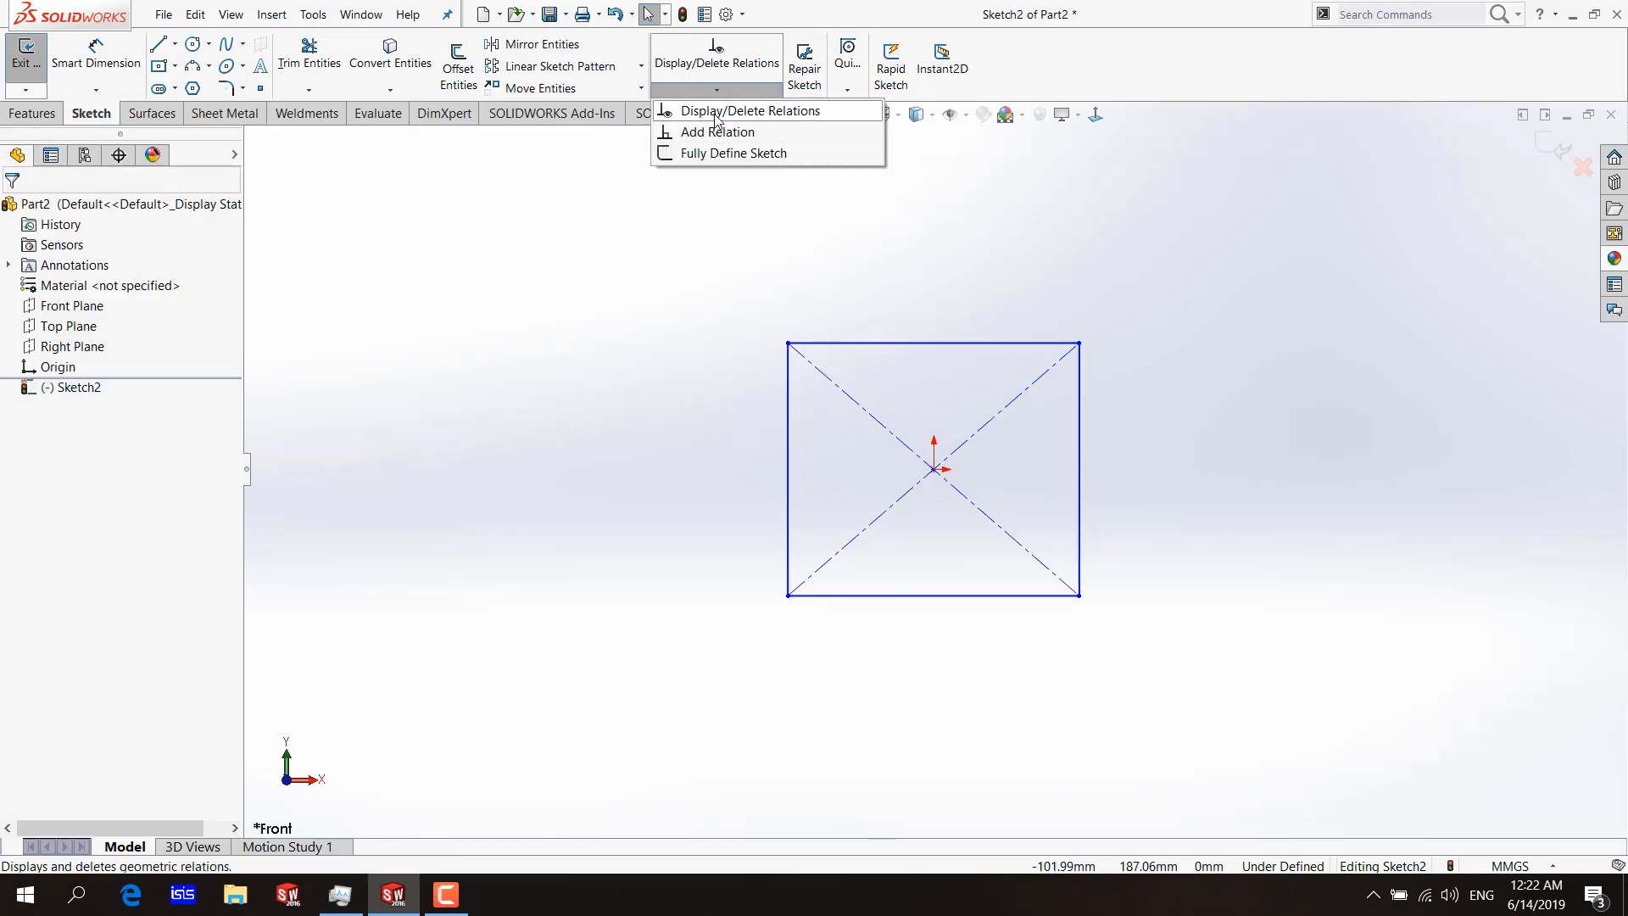
left_click(715, 111)
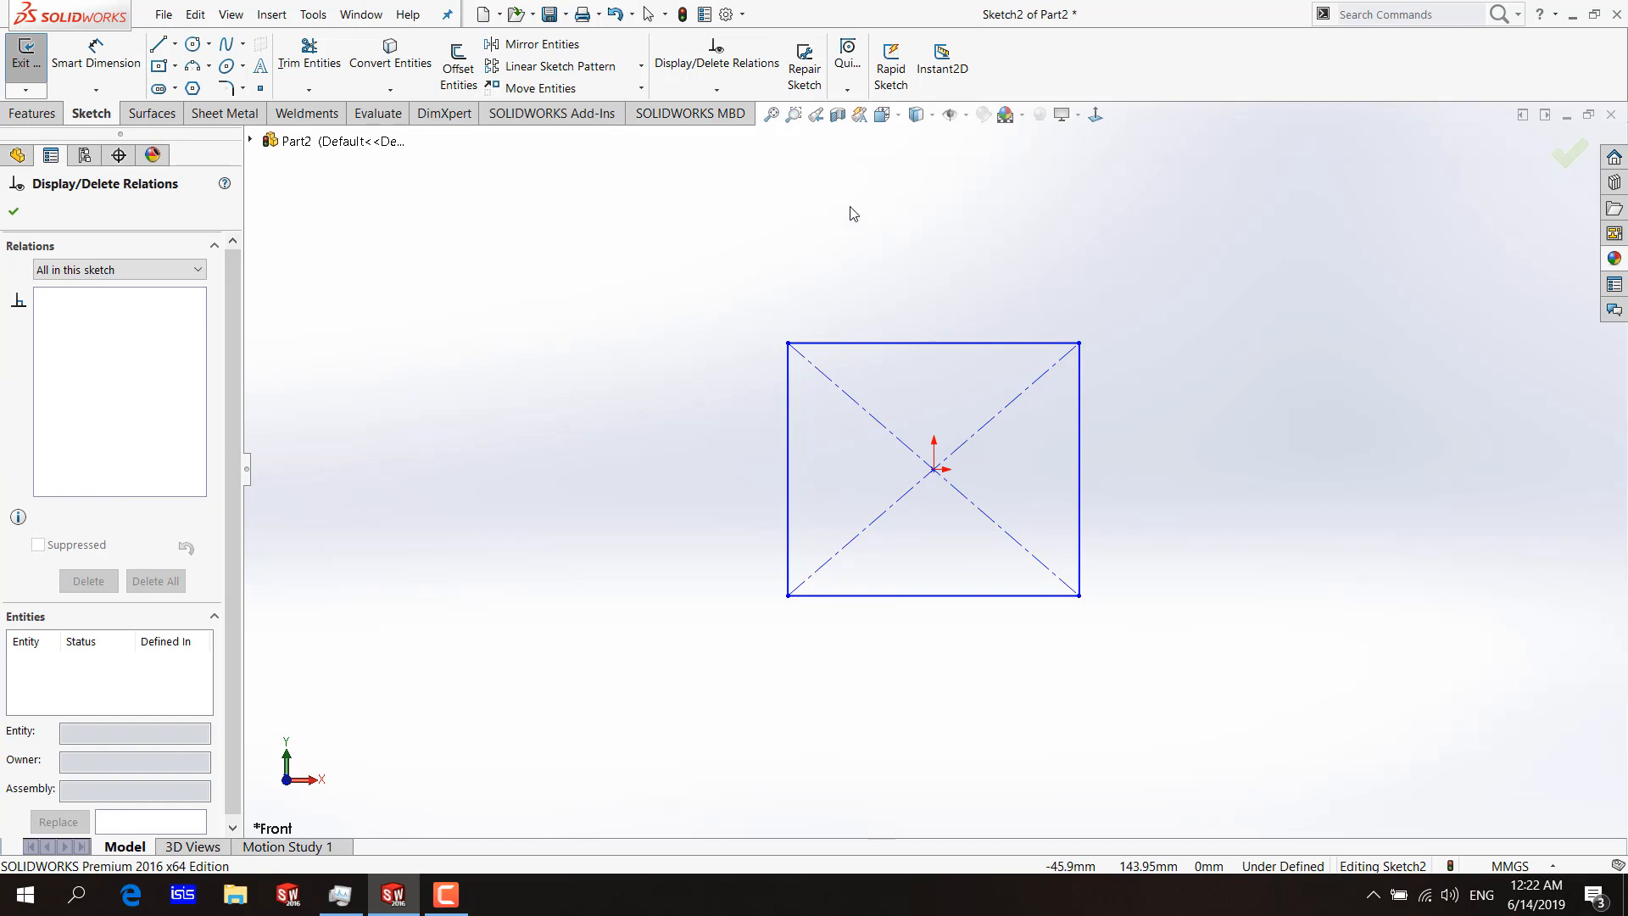
left_click(14, 211)
left_click(788, 343)
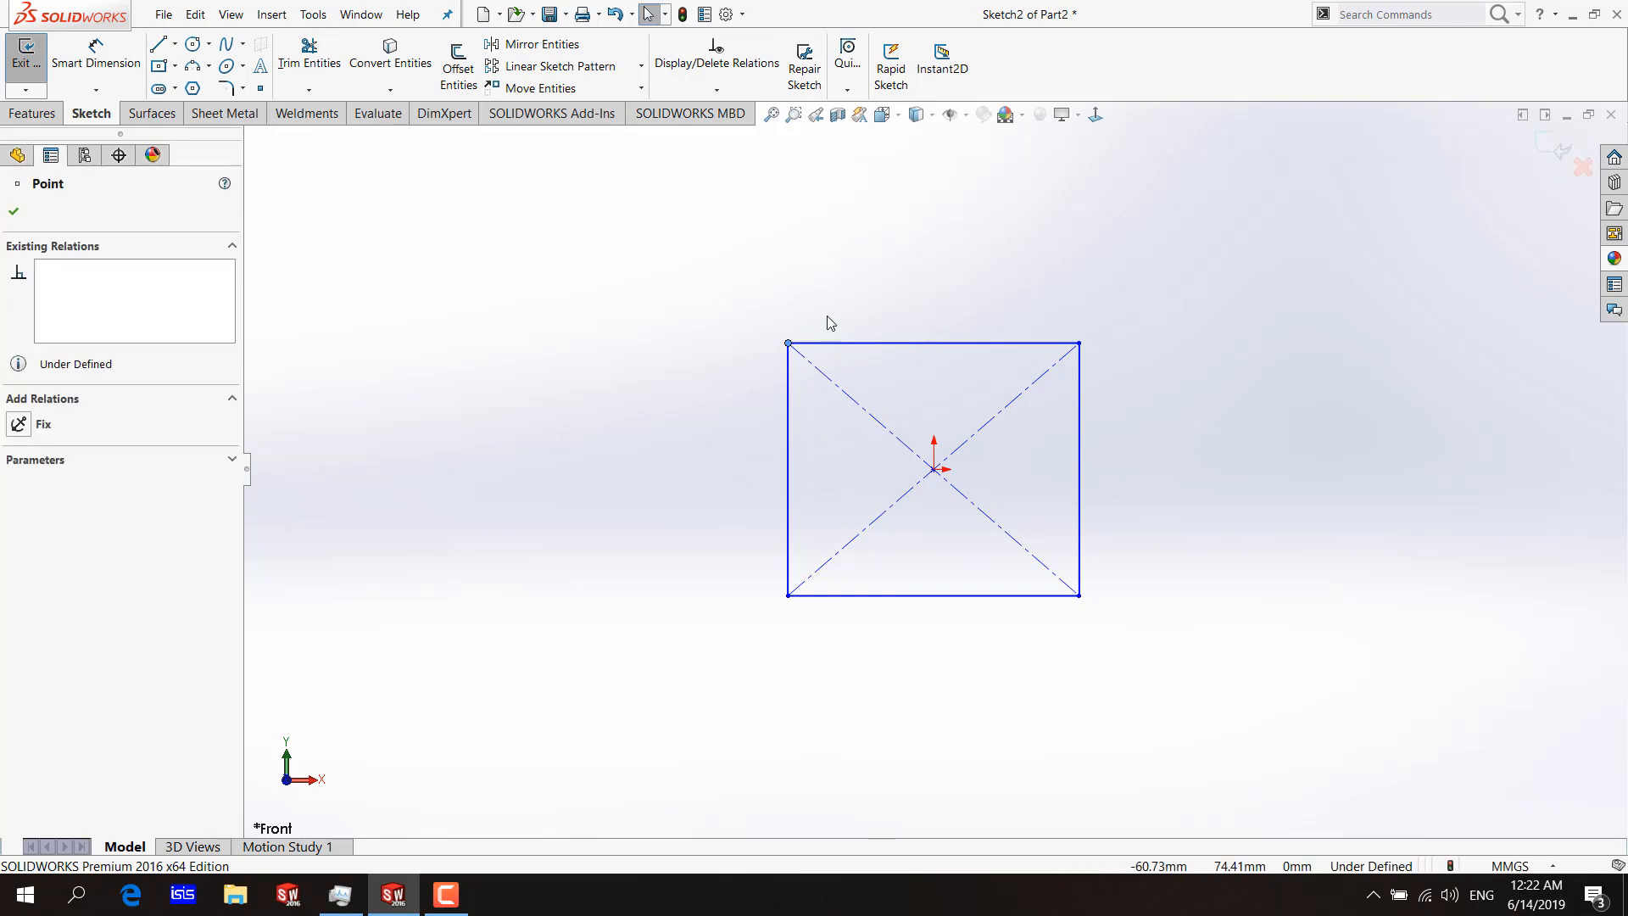
left_click(719, 89)
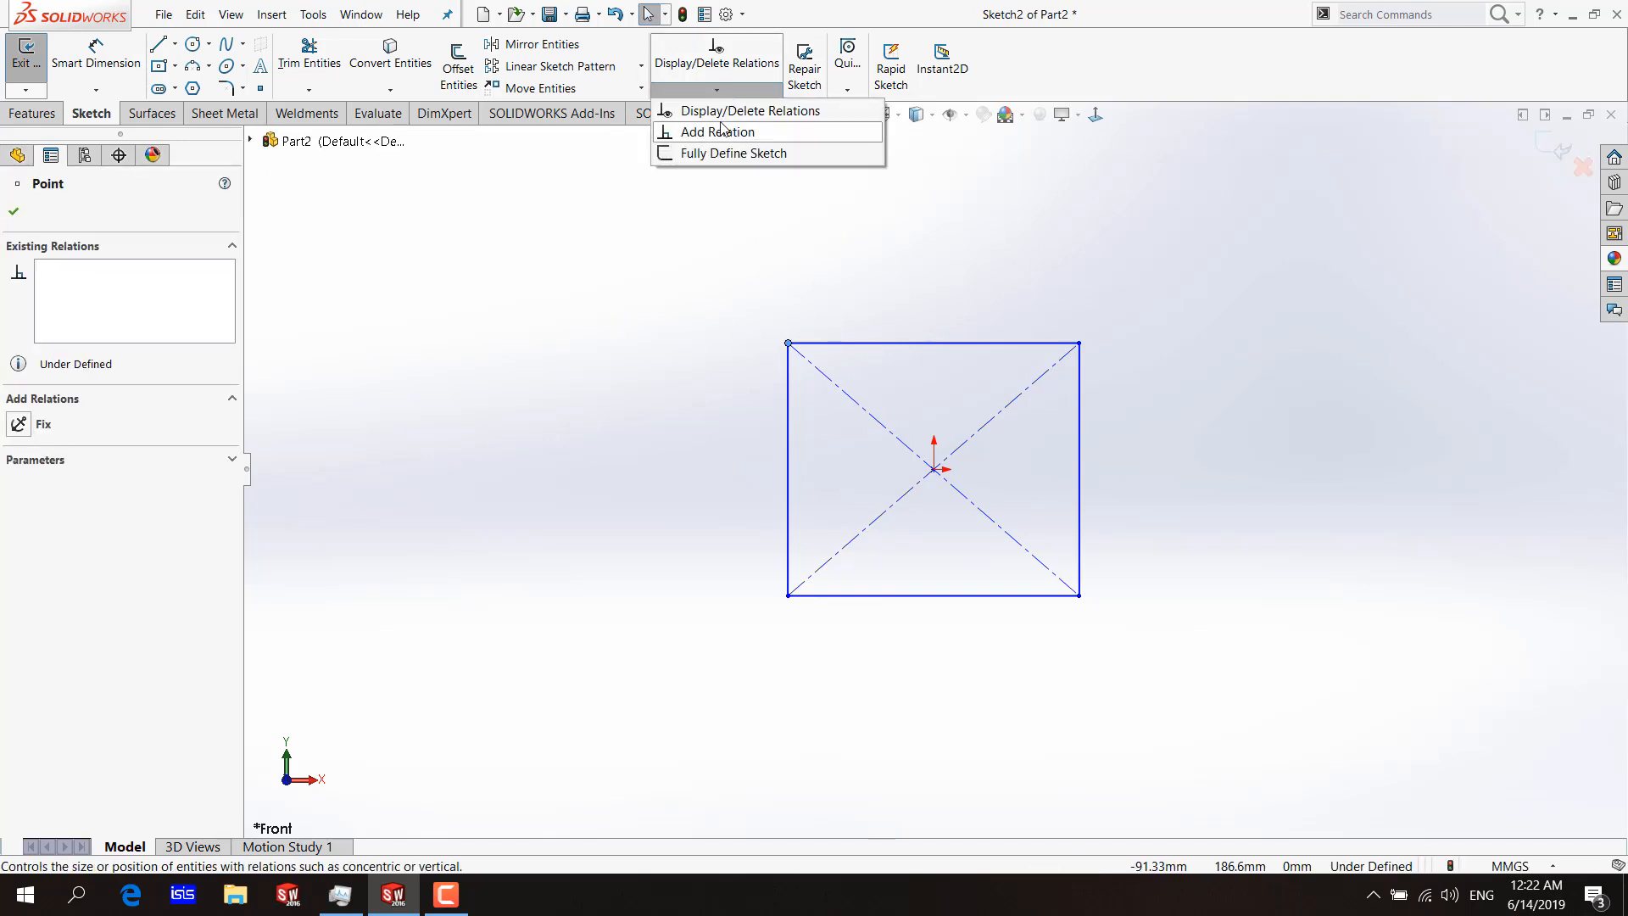
left_click(721, 111)
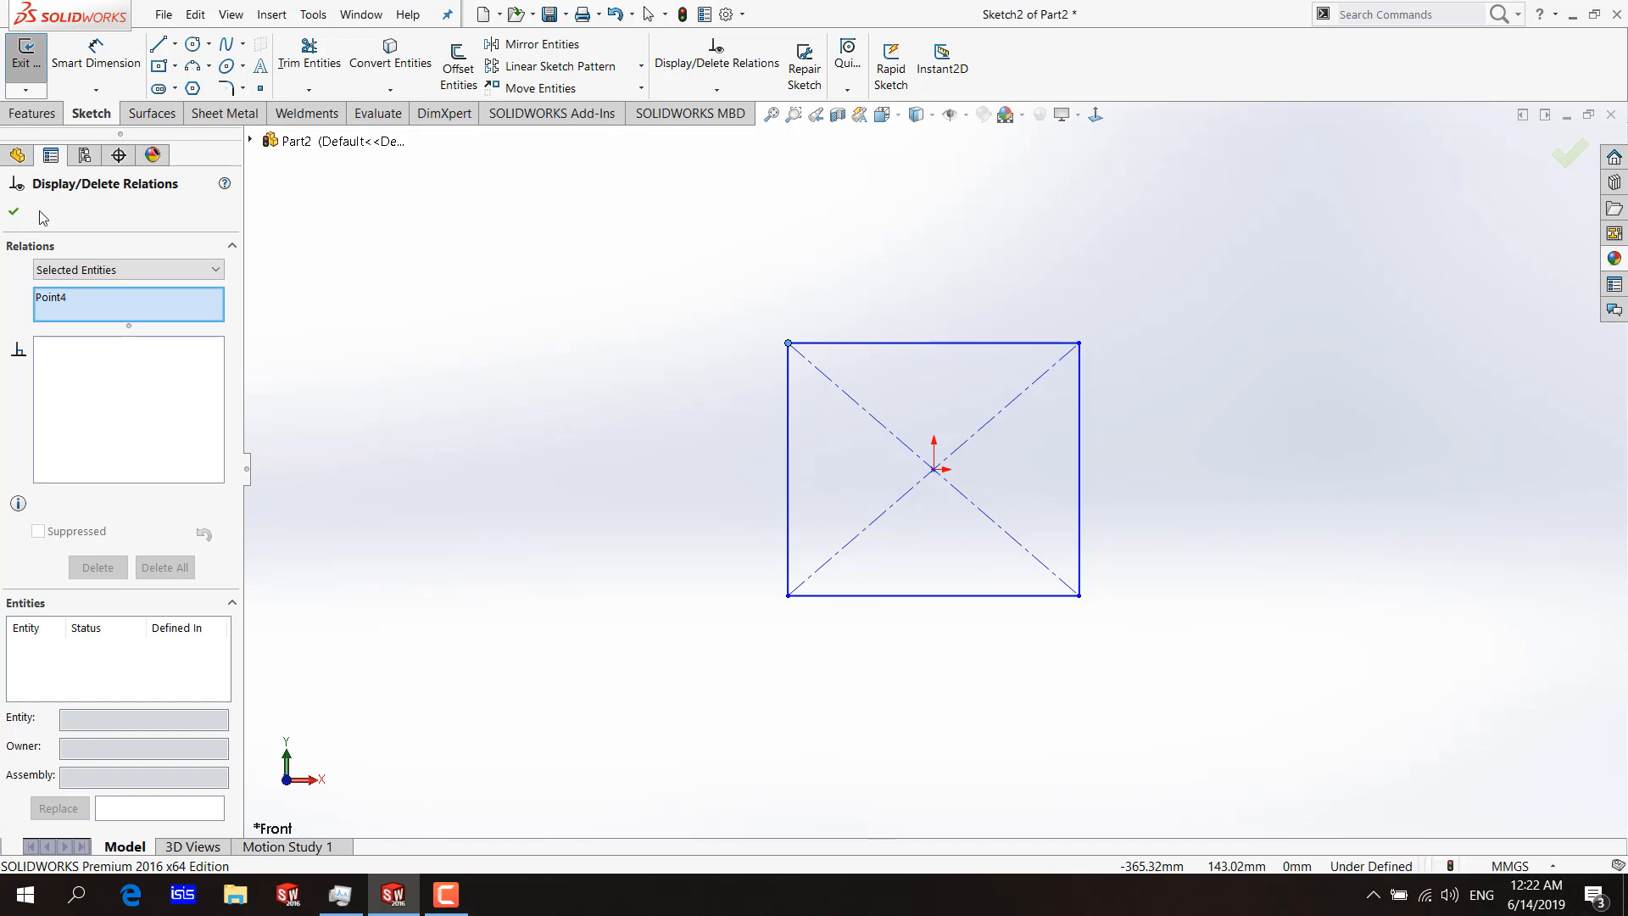
left_click(13, 212)
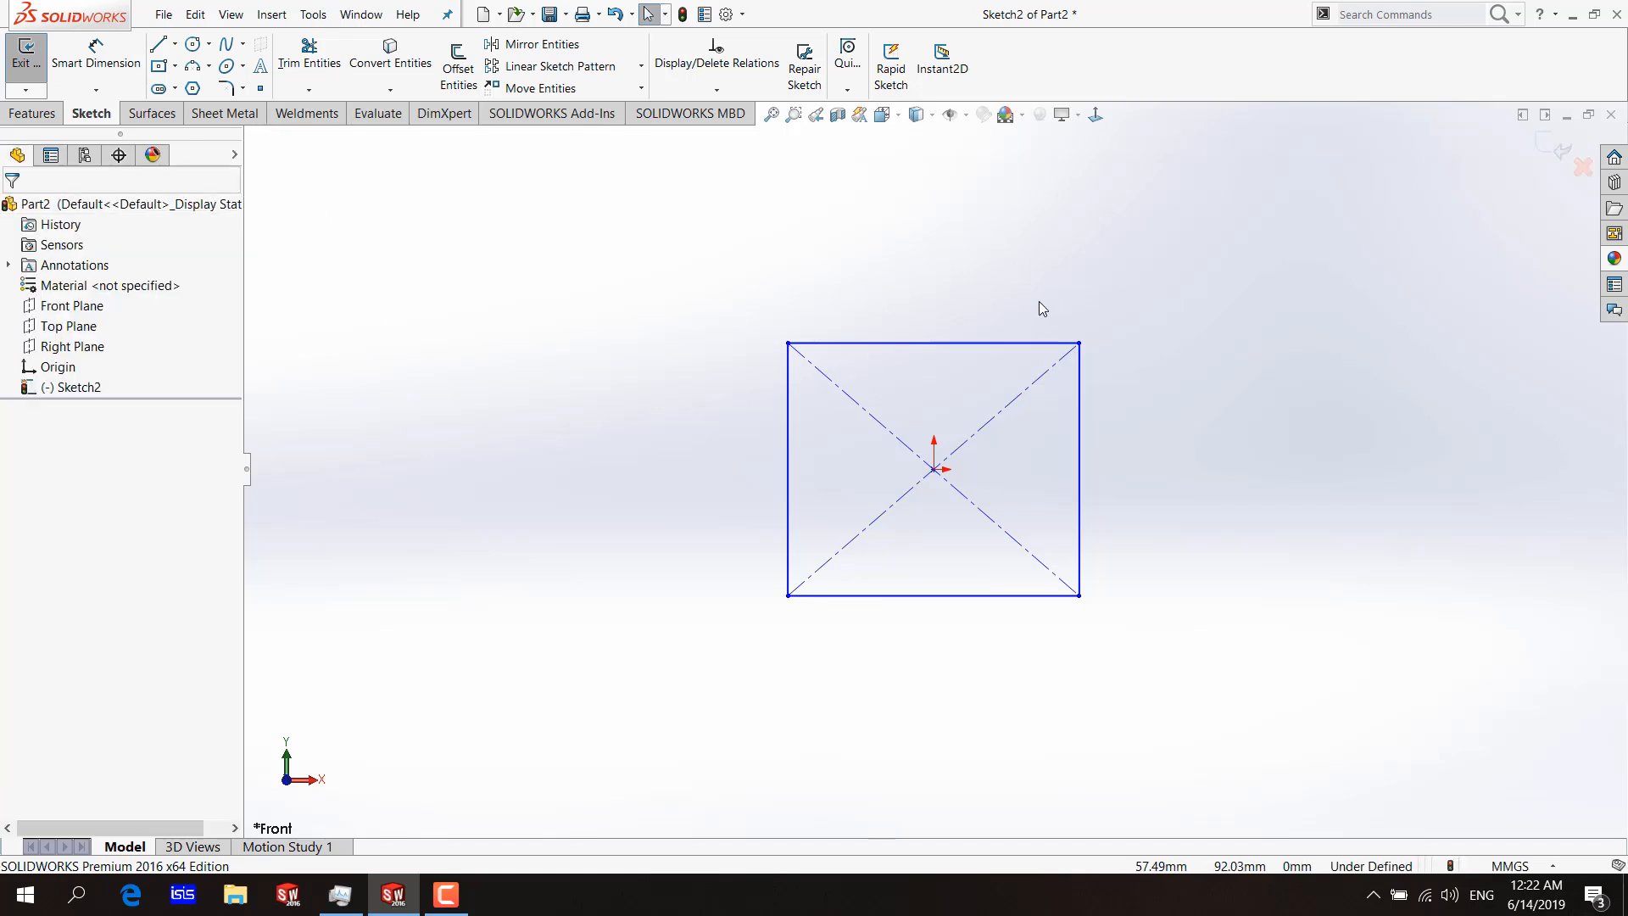
Display all relations in the sketch again and examine the coincident relations and Vertical2.
left_click(719, 89)
left_click(723, 113)
left_click(93, 382)
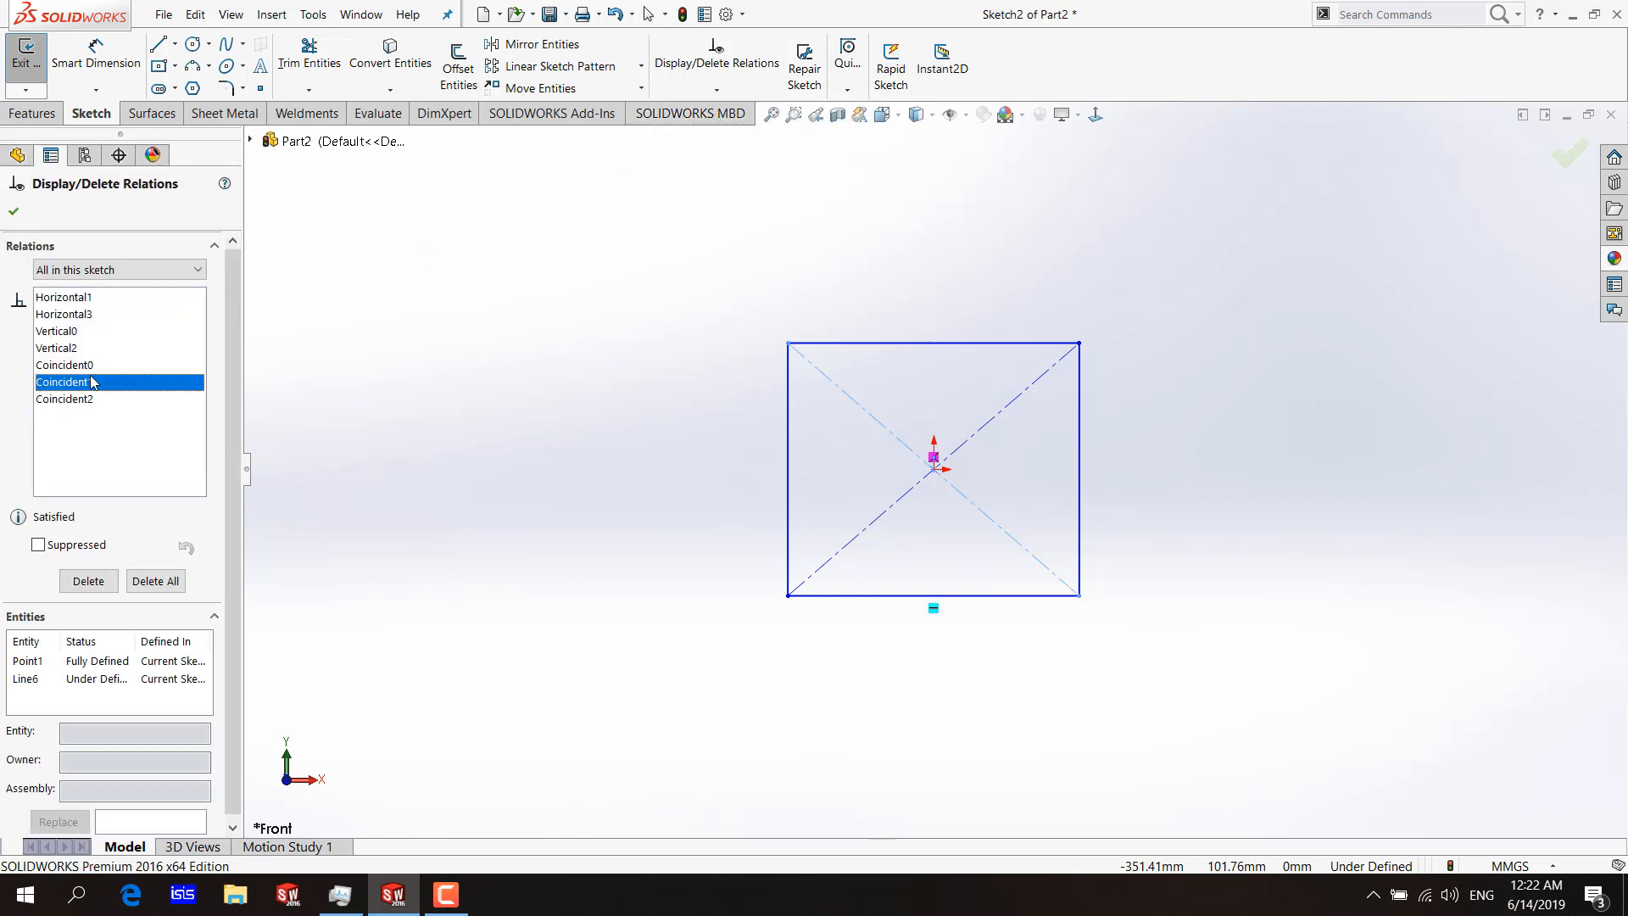
left_click(62, 366)
left_click(57, 348)
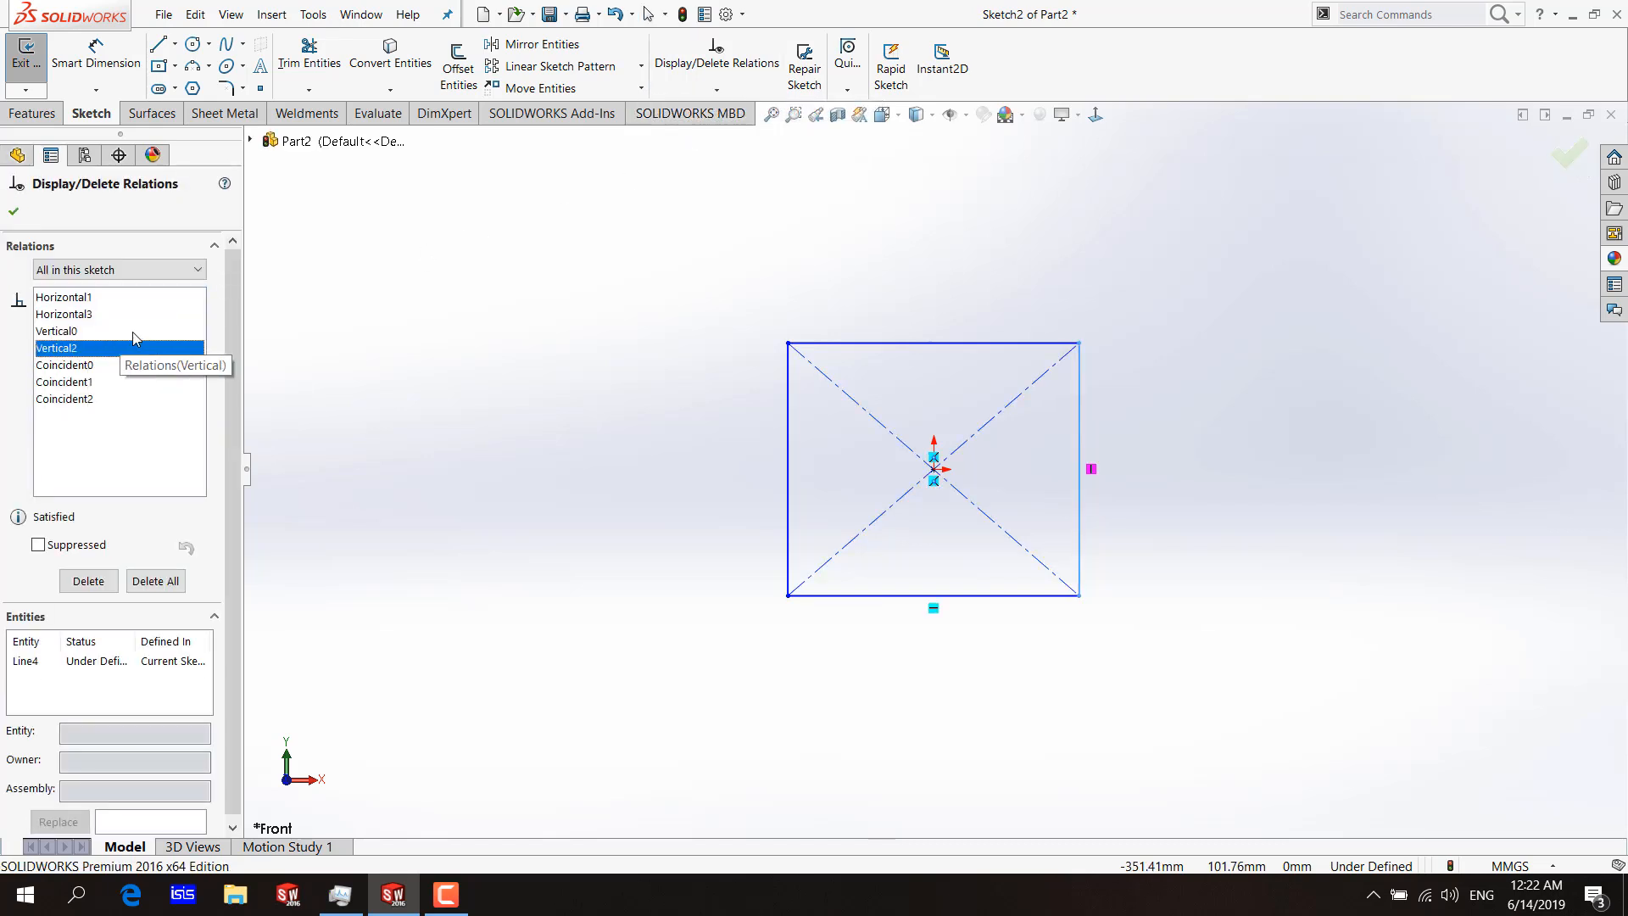
left_click(66, 400)
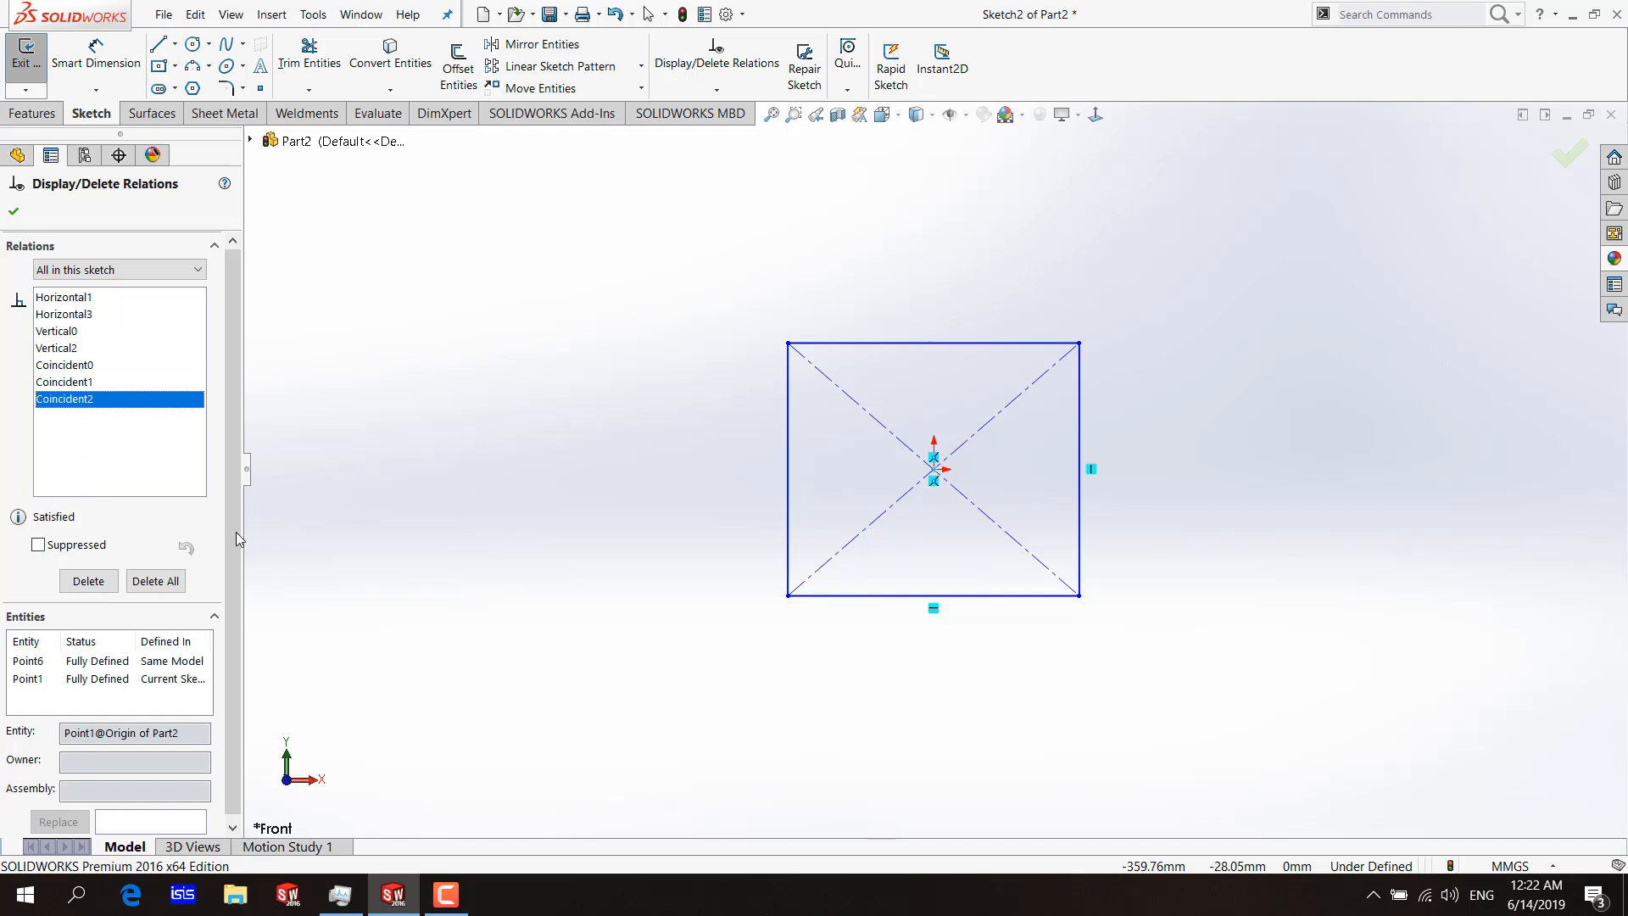
Suppress the Vertical2 relation on the rectangle's right edge and check that edge and its lower corner.
left_click(73, 350)
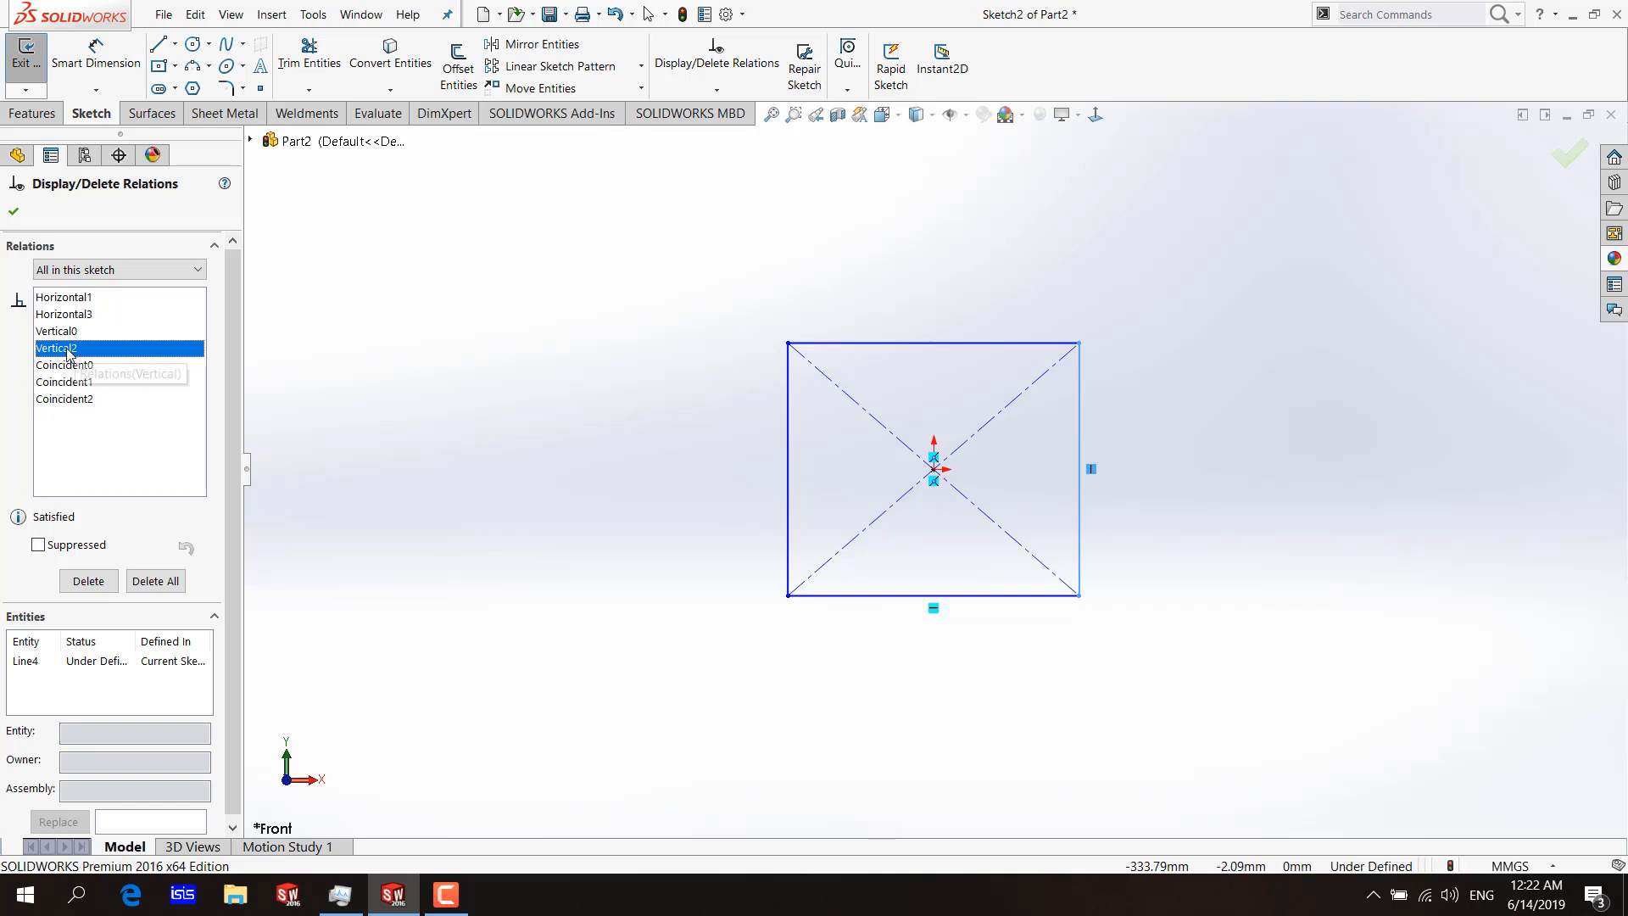
left_click(35, 545)
left_click(1081, 549)
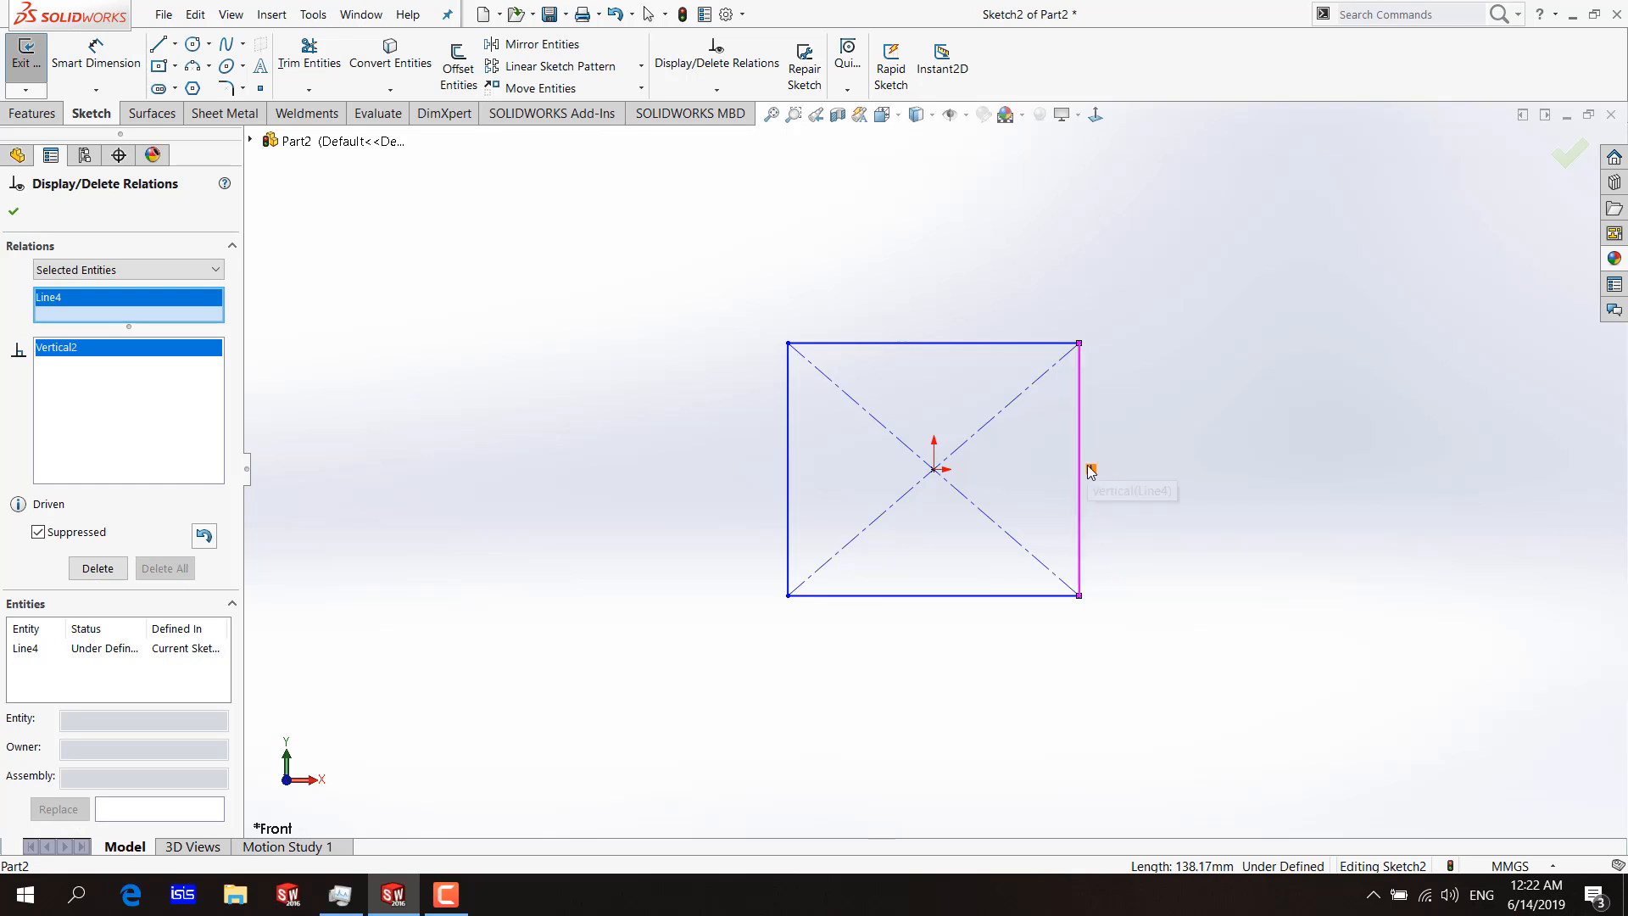
left_click(1079, 596)
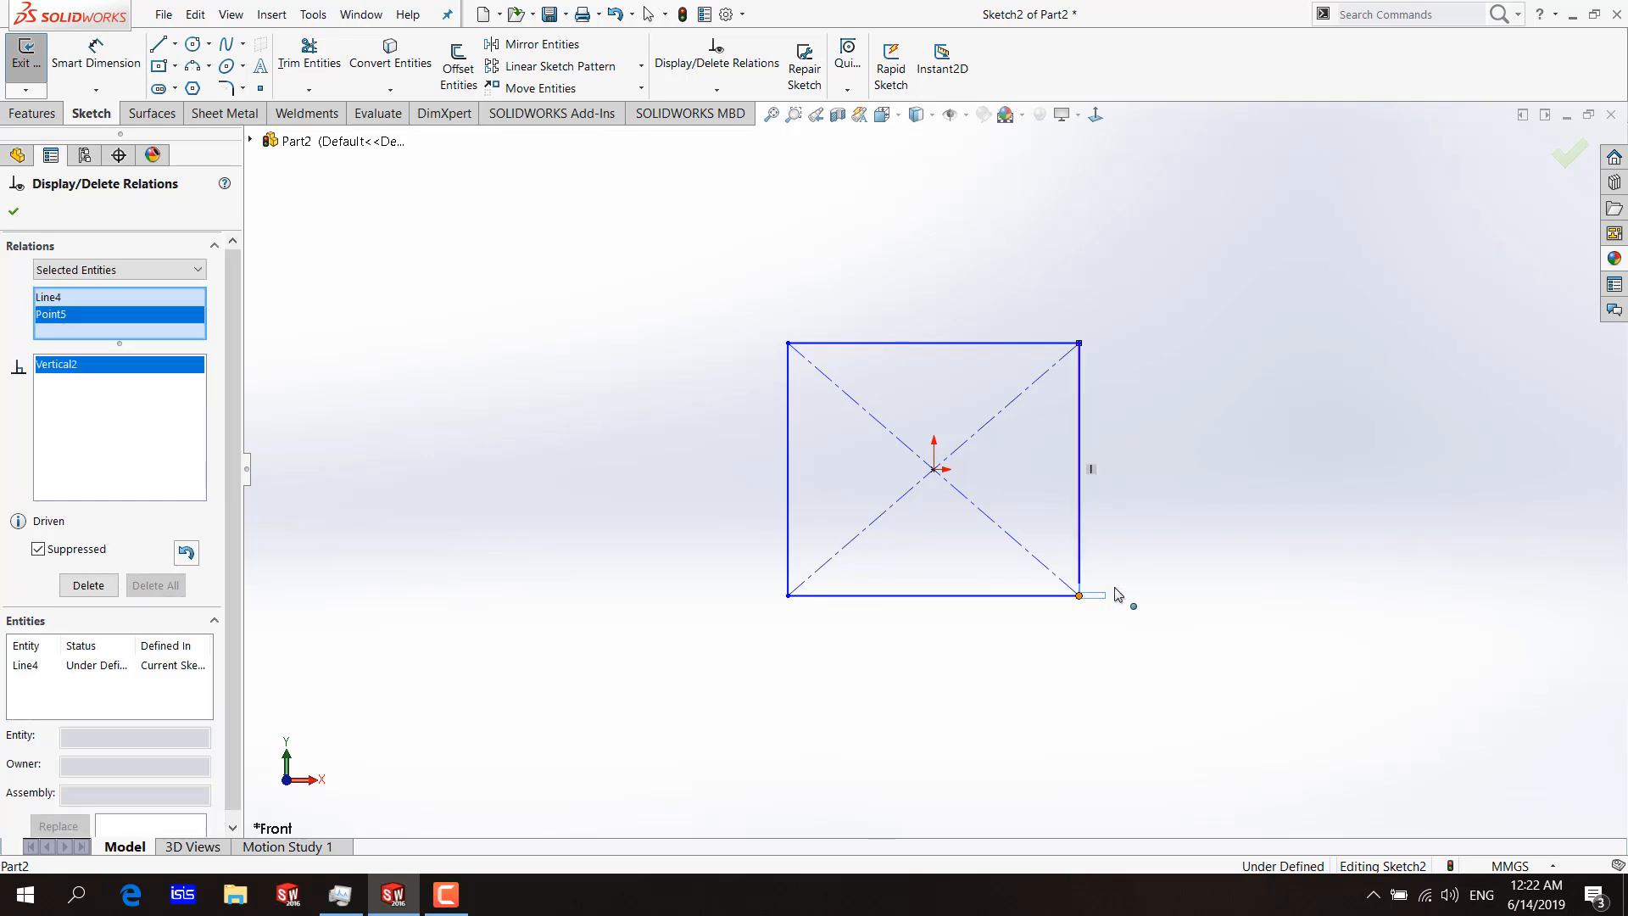
left_click(14, 212)
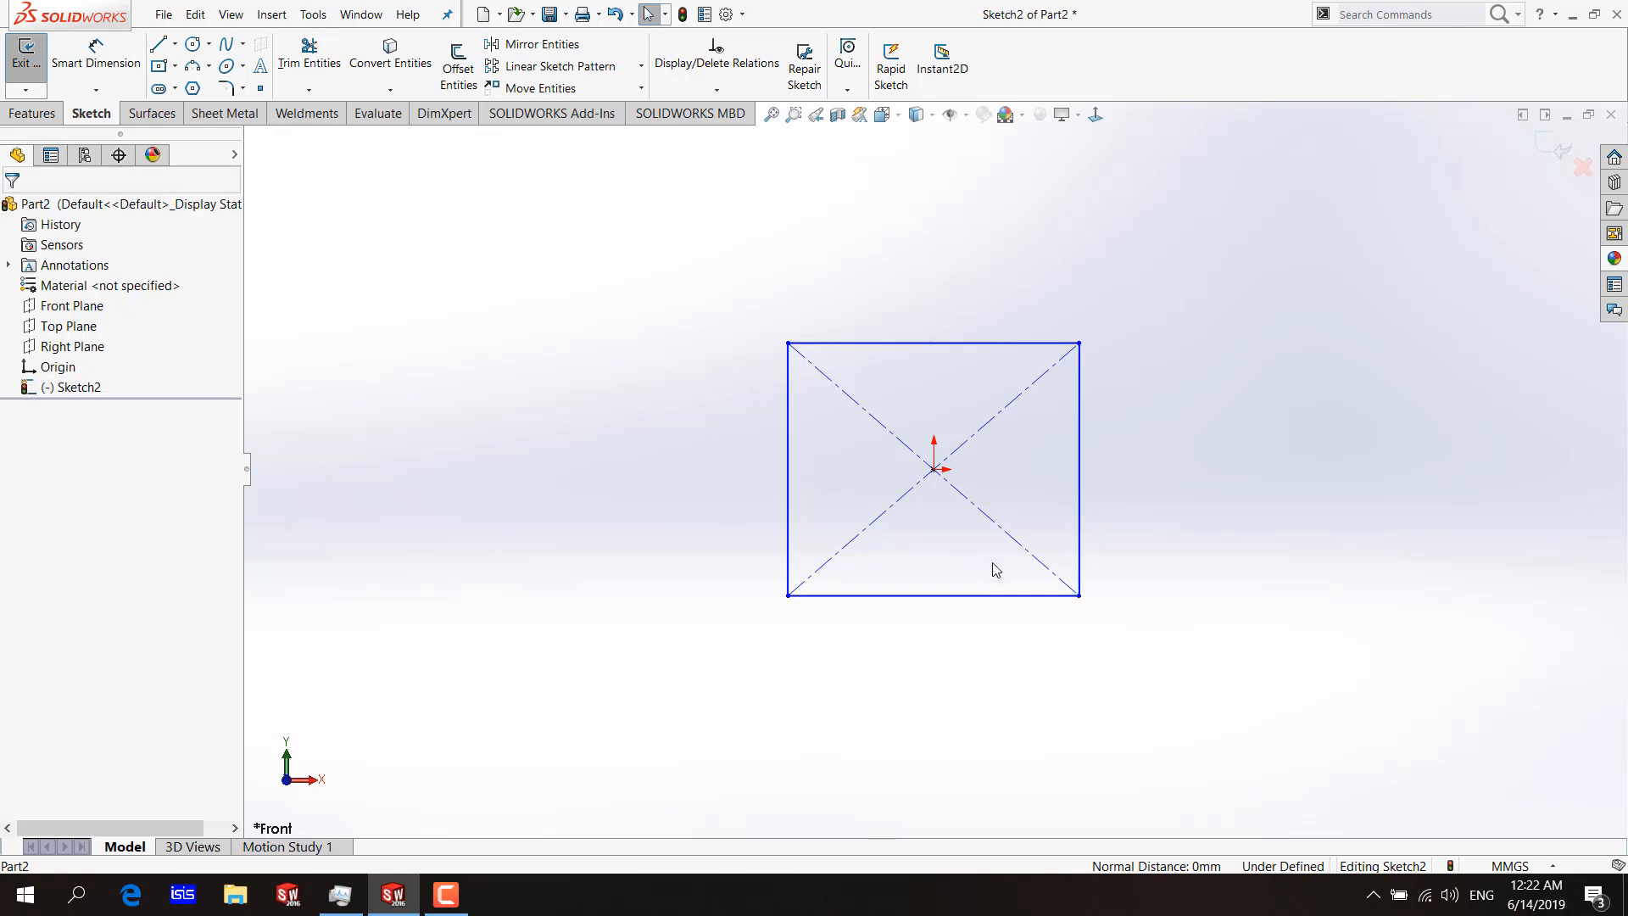
Move the rectangle's lower-right corner outward and slightly up to test the suppressed relation, and undo the move.
left_click_drag(1080, 597, 1127, 572)
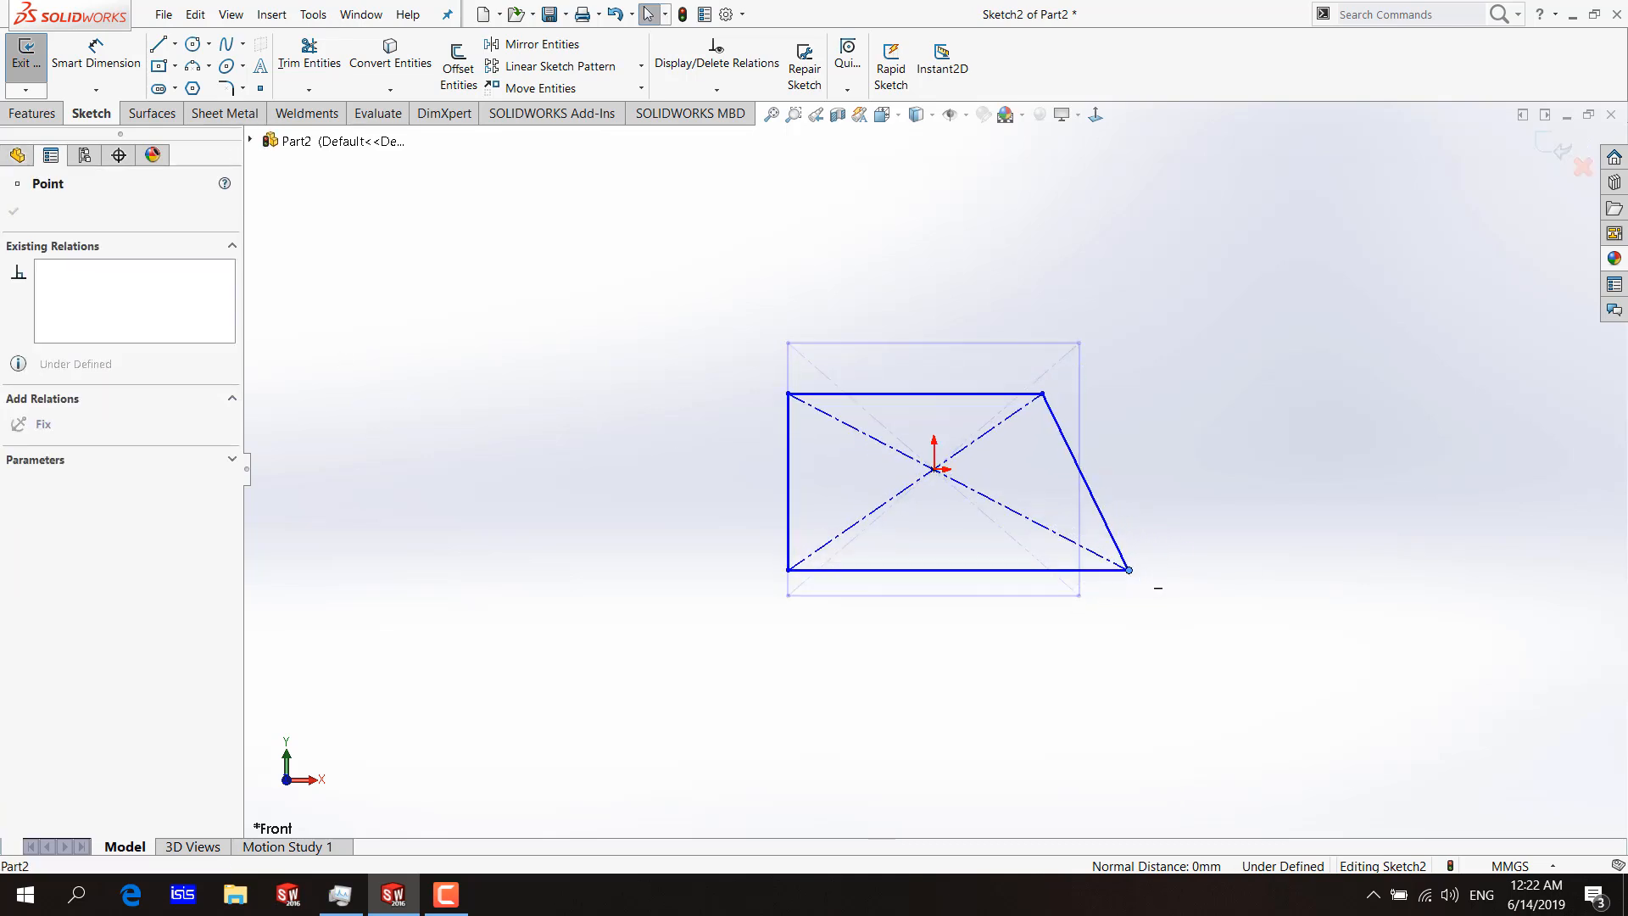
key("ctrl+z")
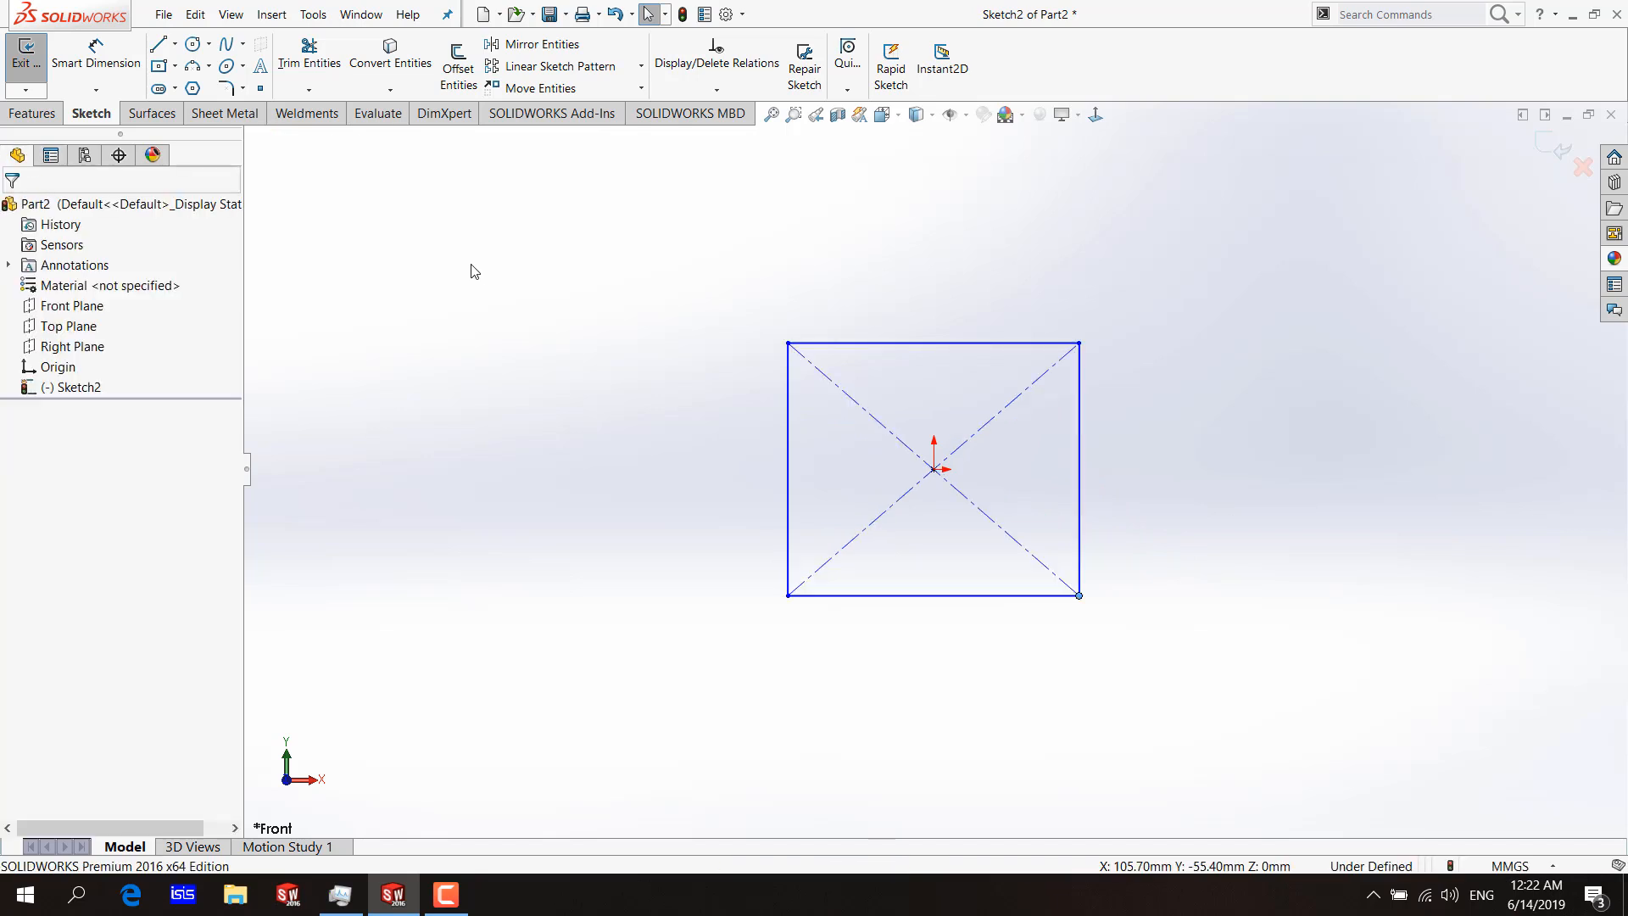
left_click(728, 92)
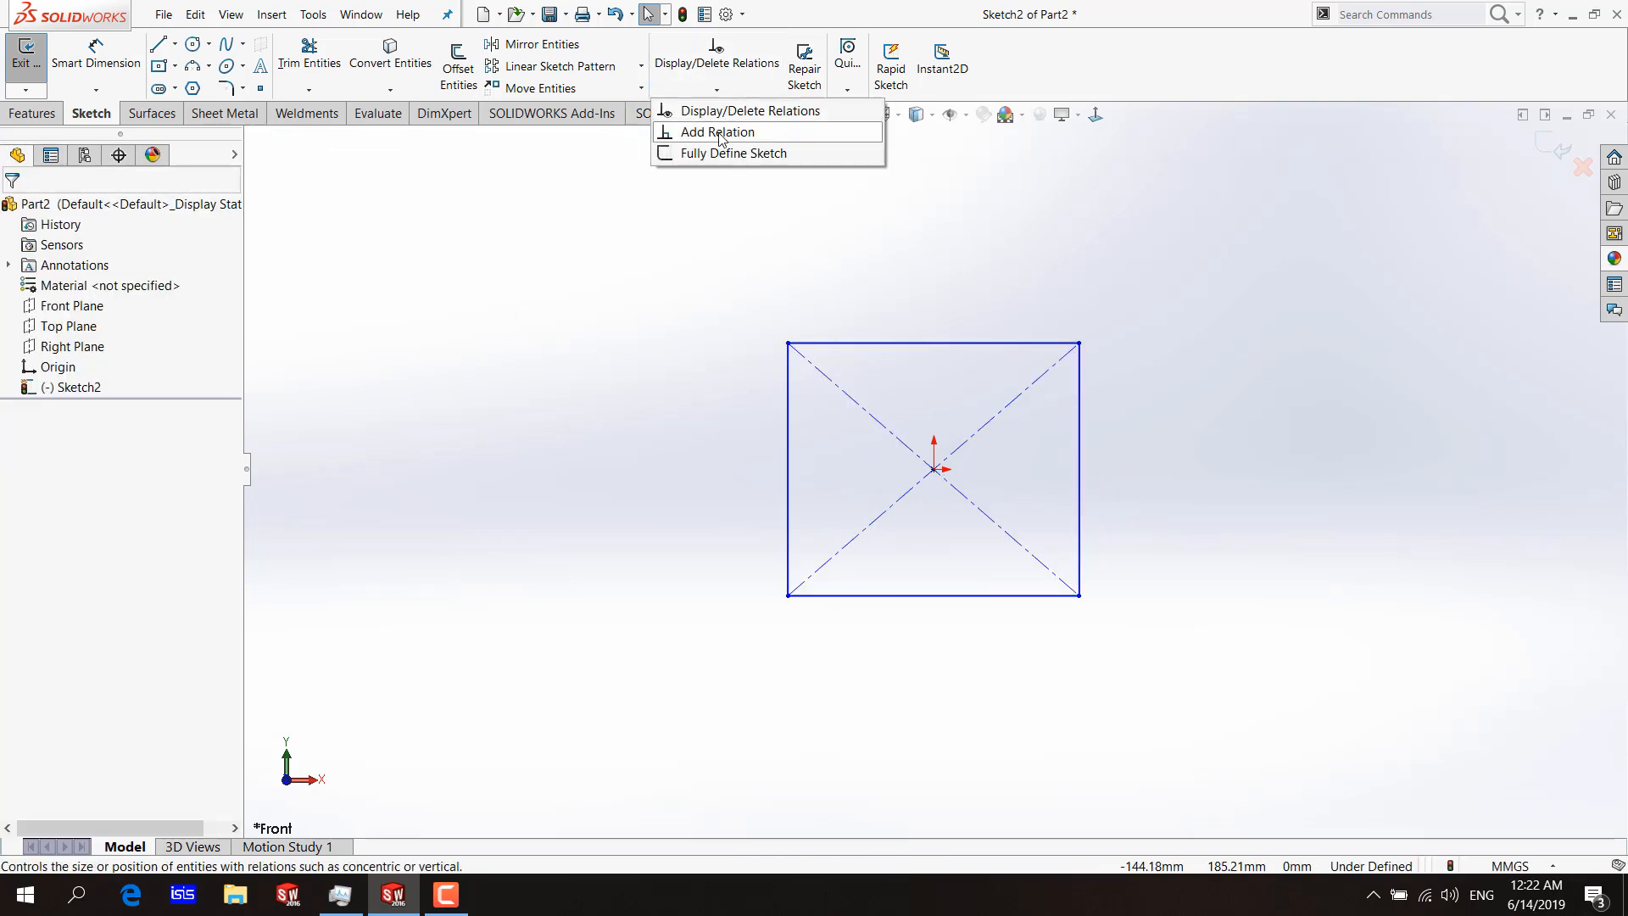
left_click(767, 134)
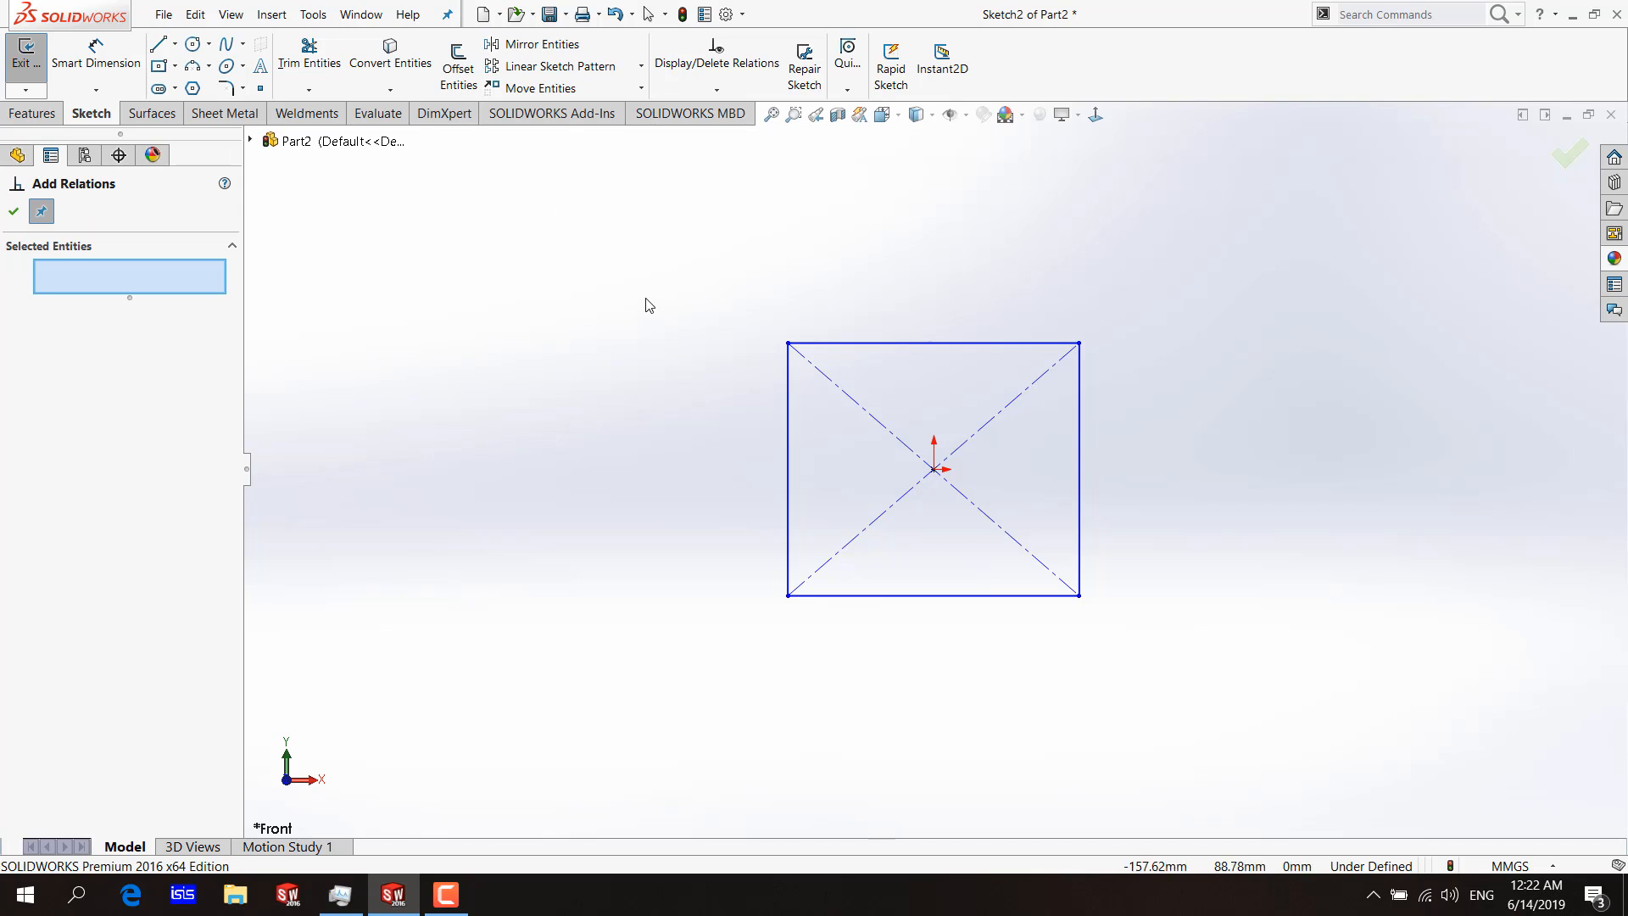
left_click(860, 342)
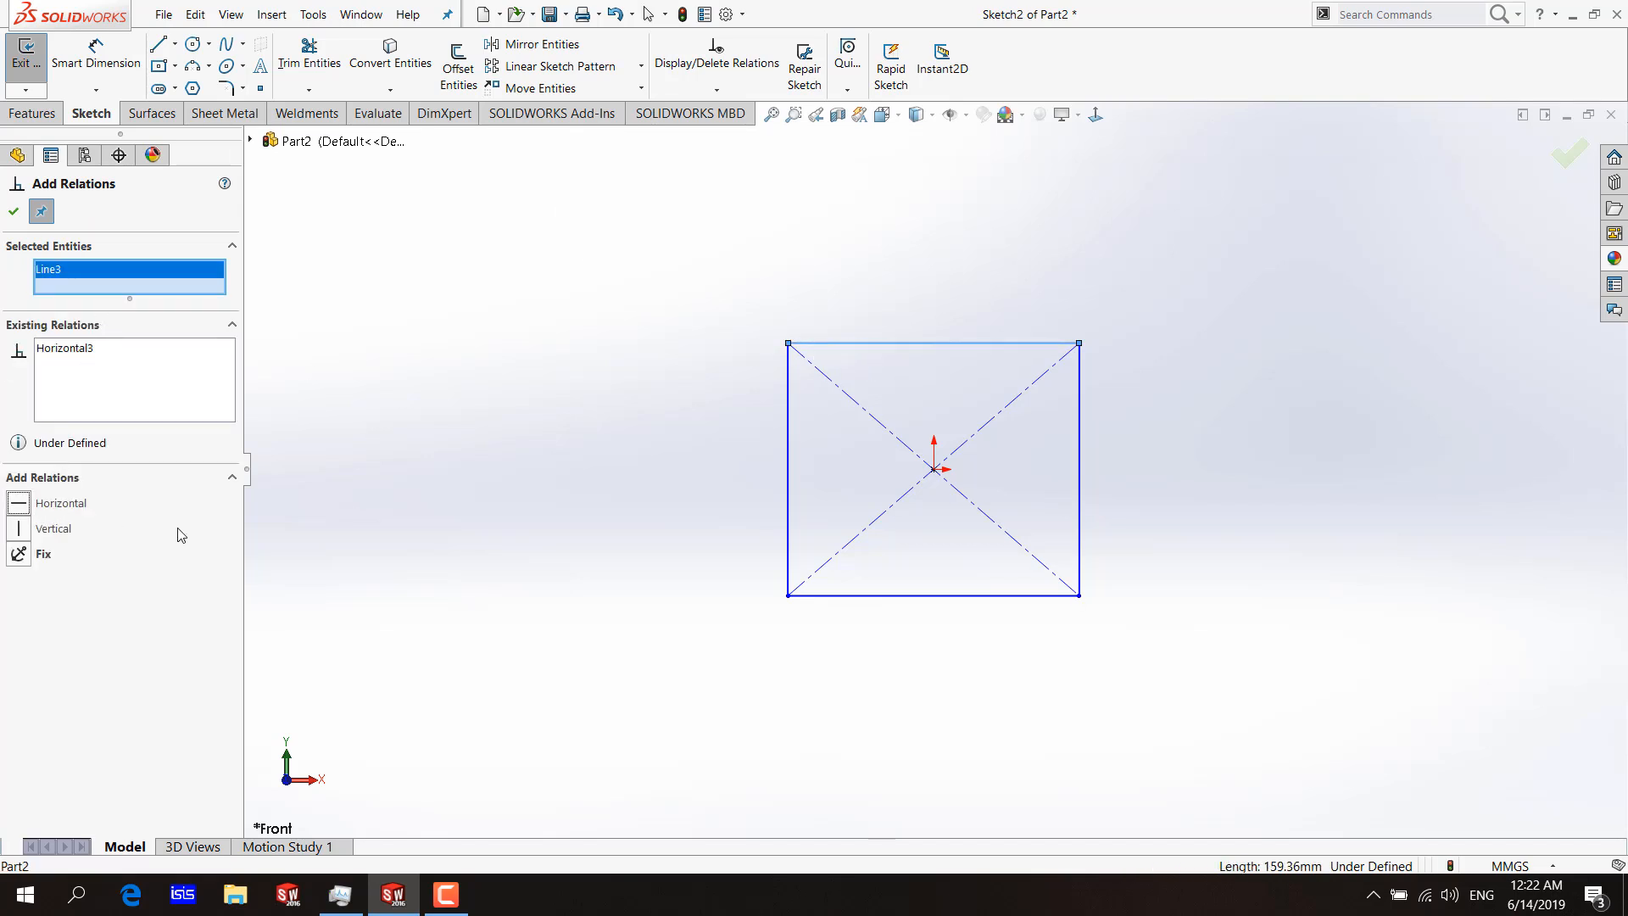
key("Escape")
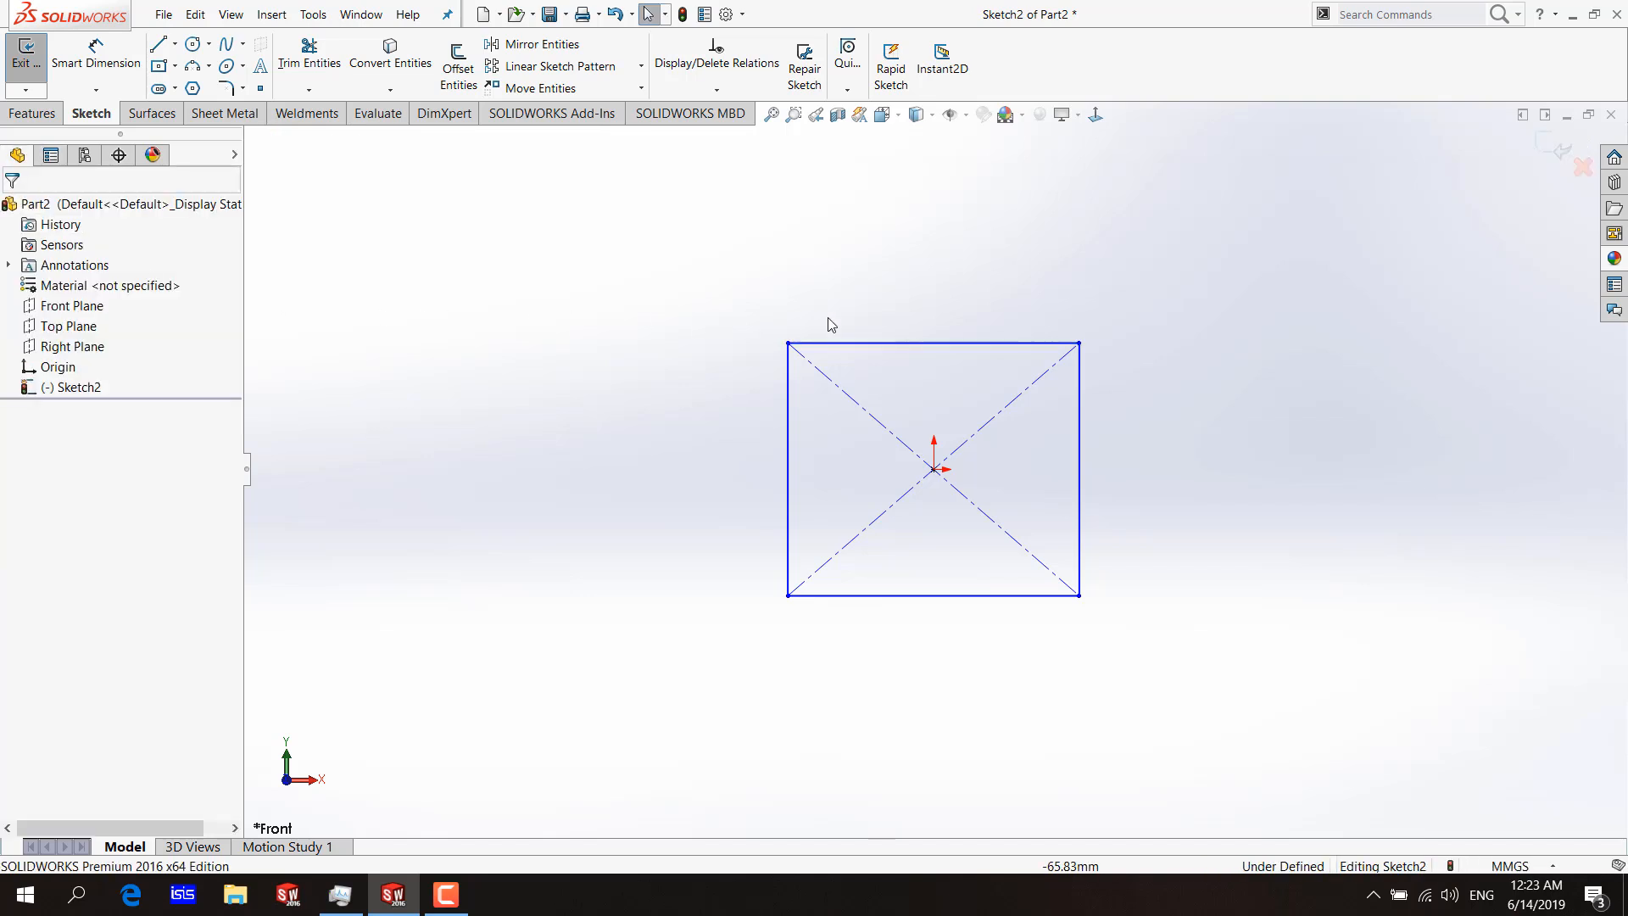
Delete the horizontal relation of the rectangle's top edge and the vertical relation of its right edge.
left_click(848, 345)
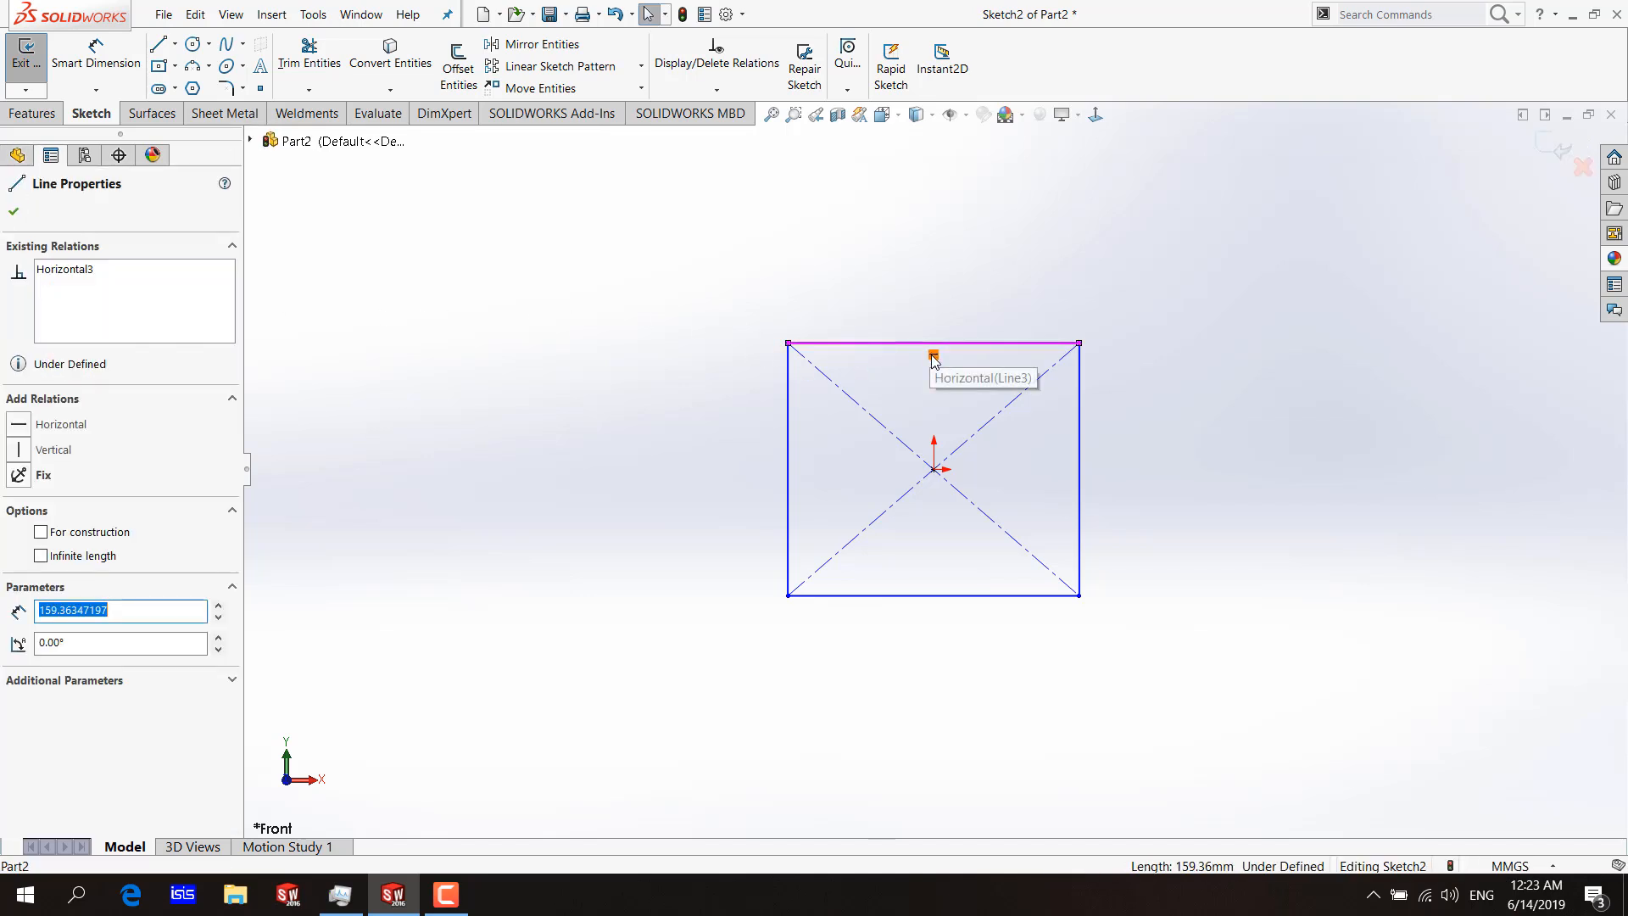
right_click(934, 354)
left_click(988, 716)
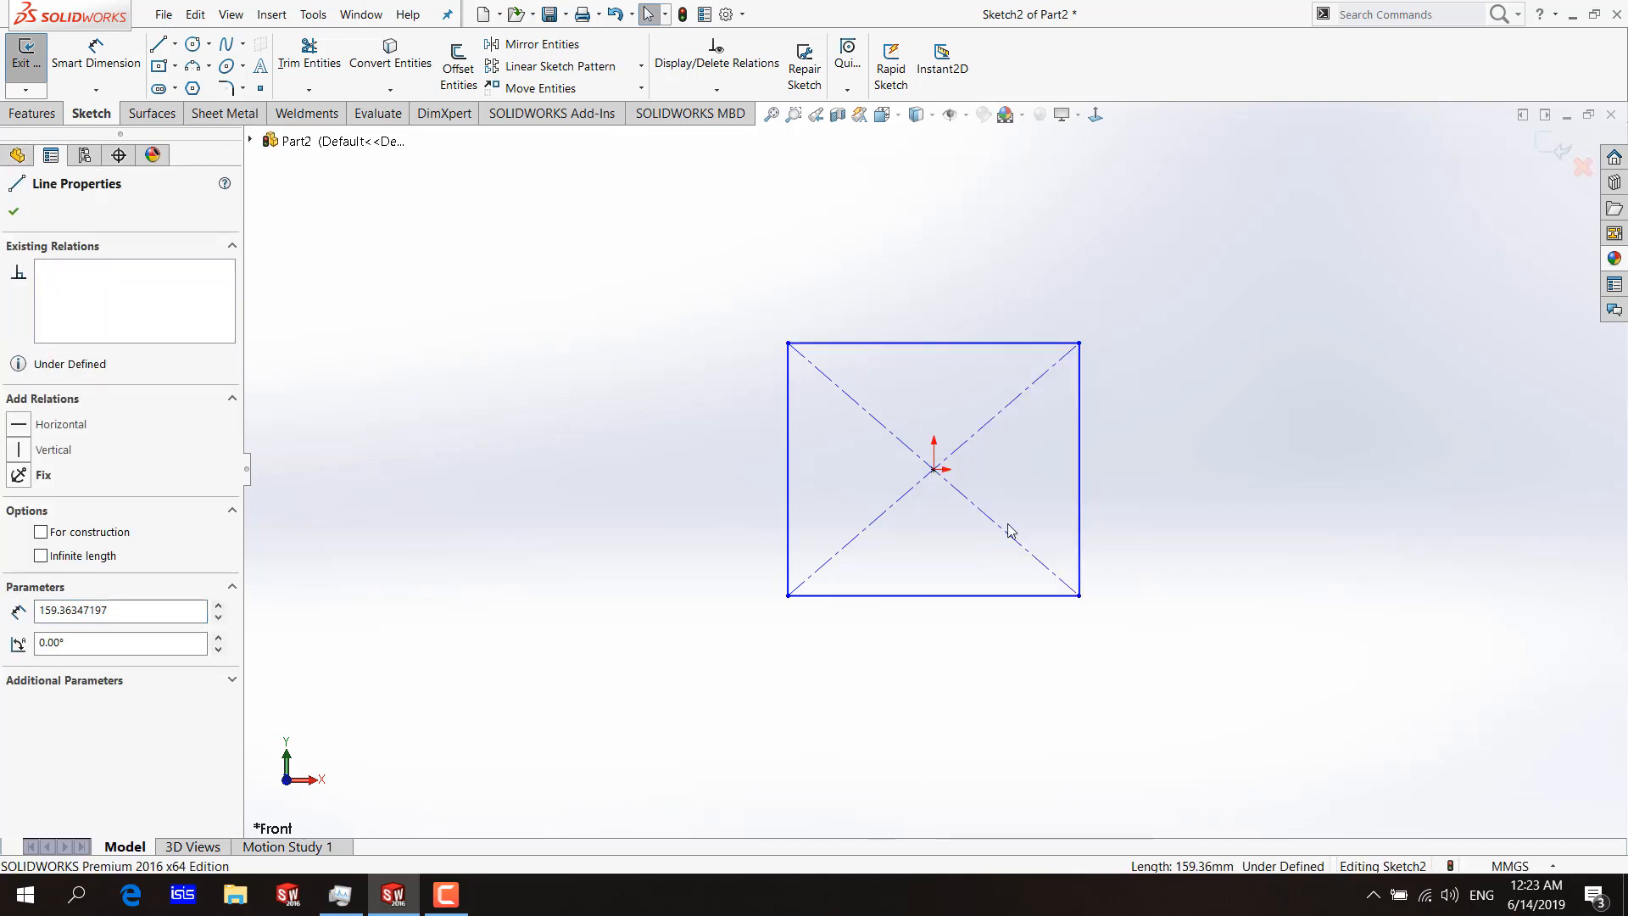
left_click(1079, 487)
key("Escape")
right_click(1092, 471)
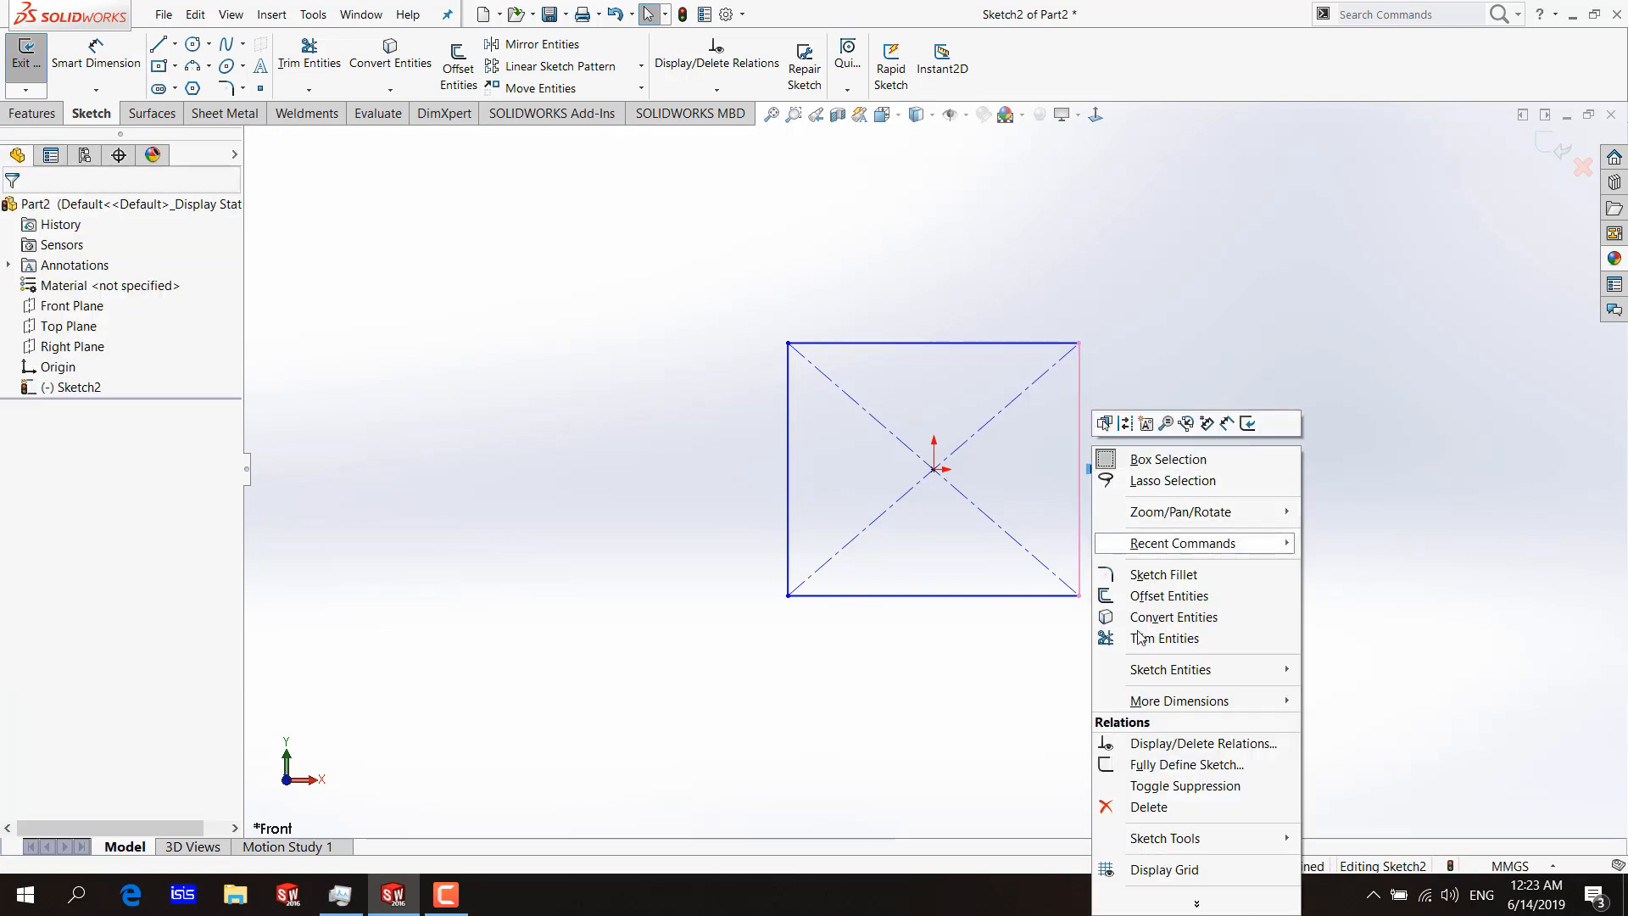
left_click(1165, 808)
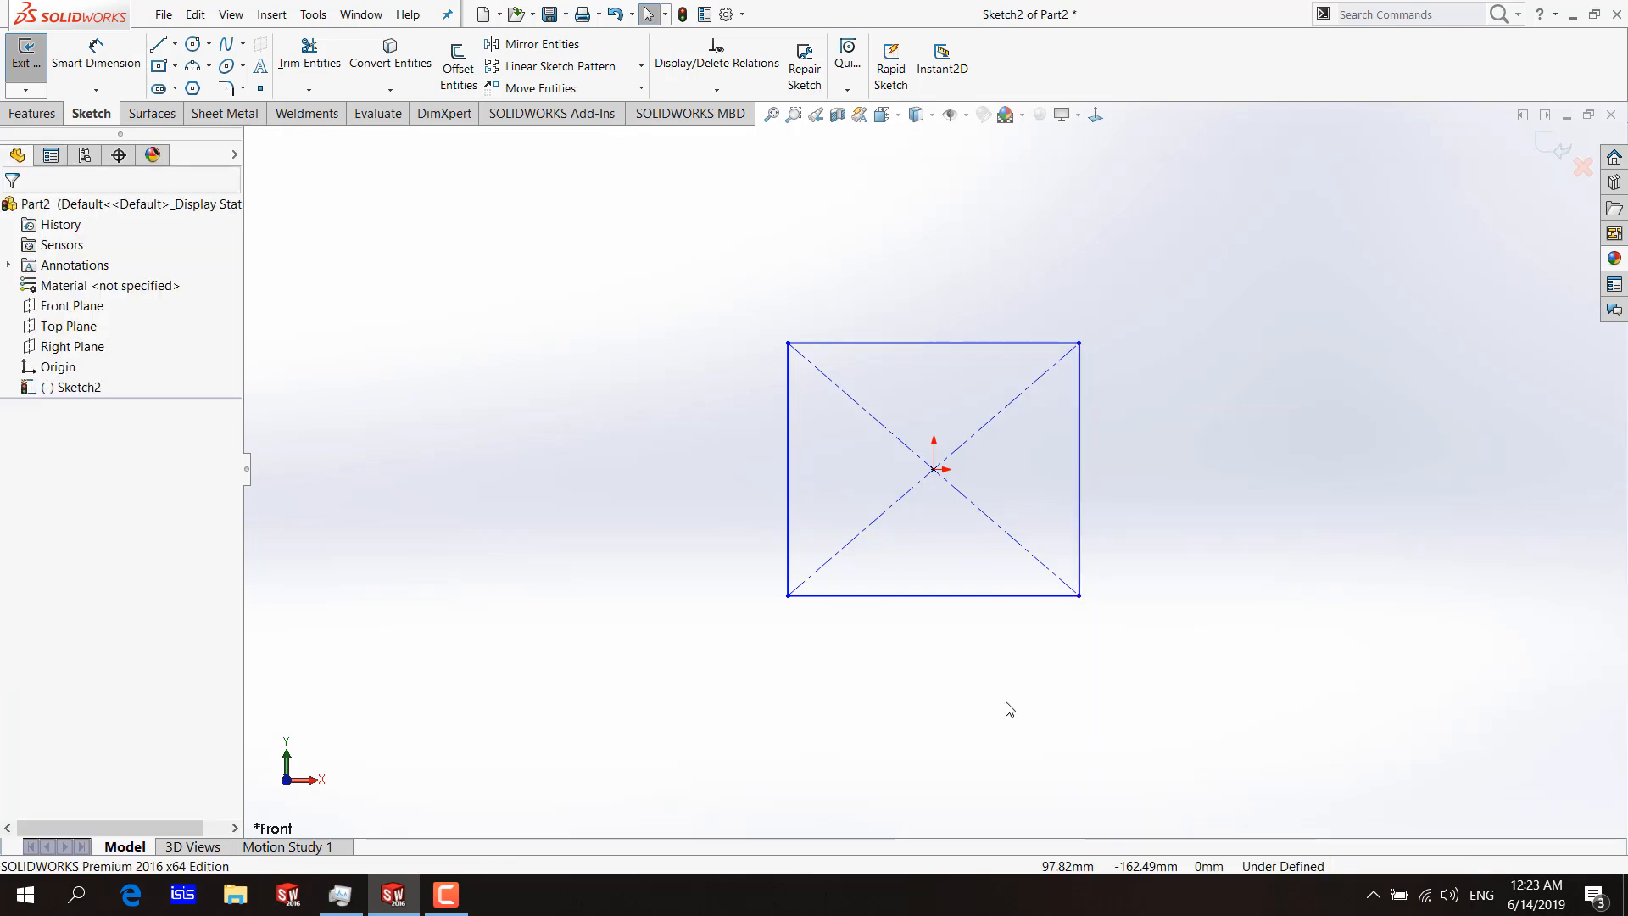
Add a horizontal relation to the rectangle's top edge and a vertical relation to its right edge, and check both edges.
left_click(698, 90)
left_click(695, 138)
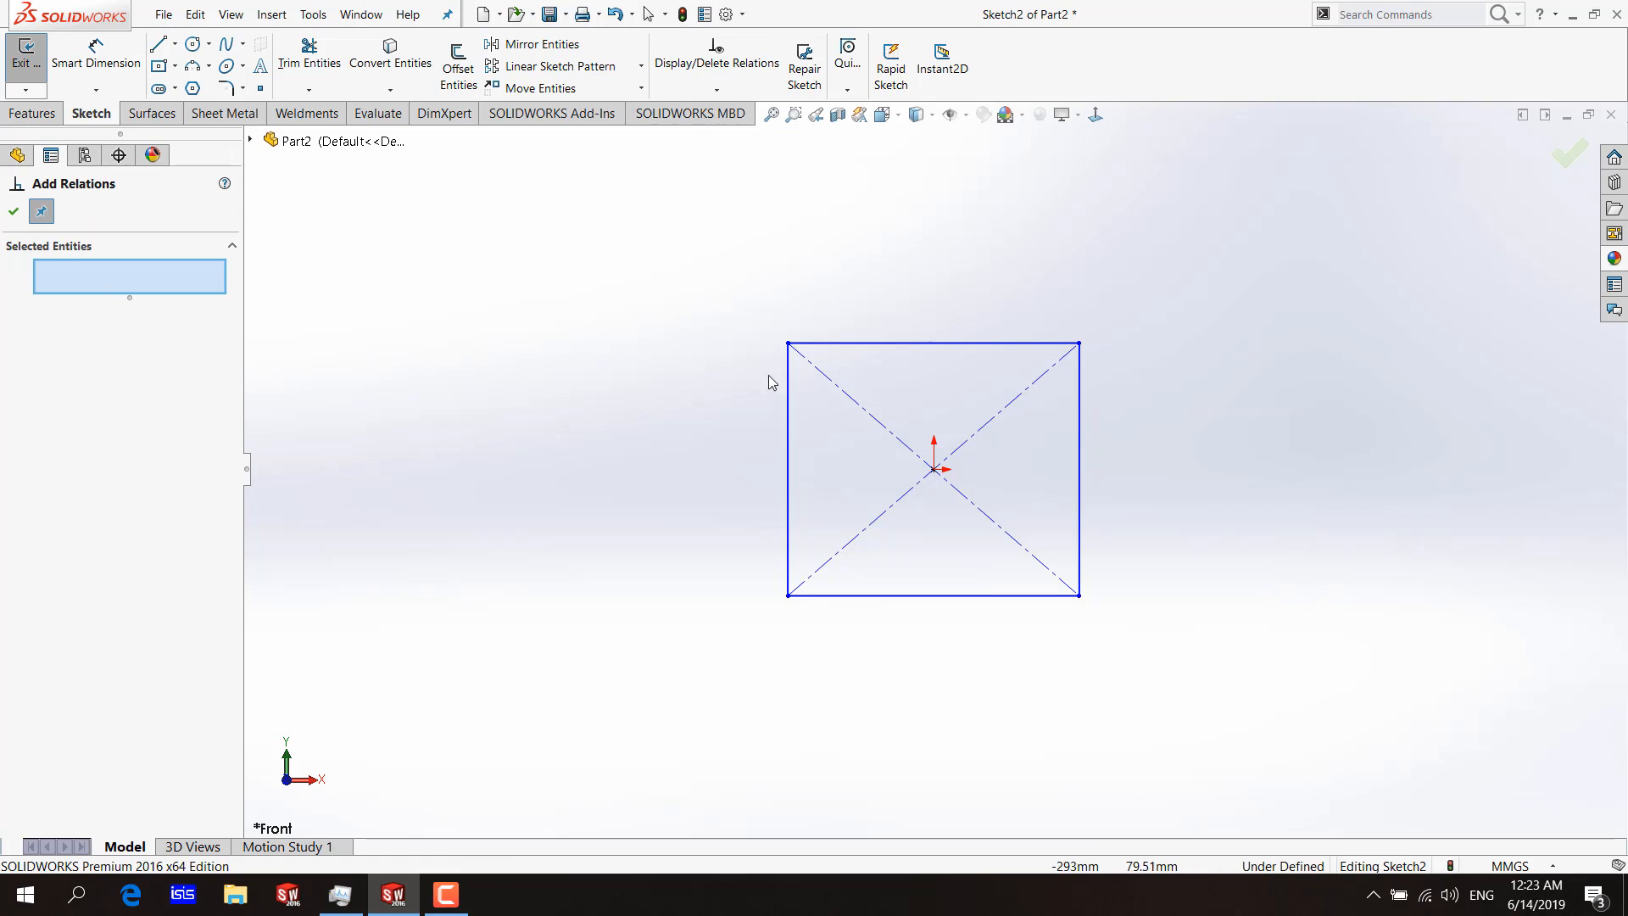
left_click(974, 344)
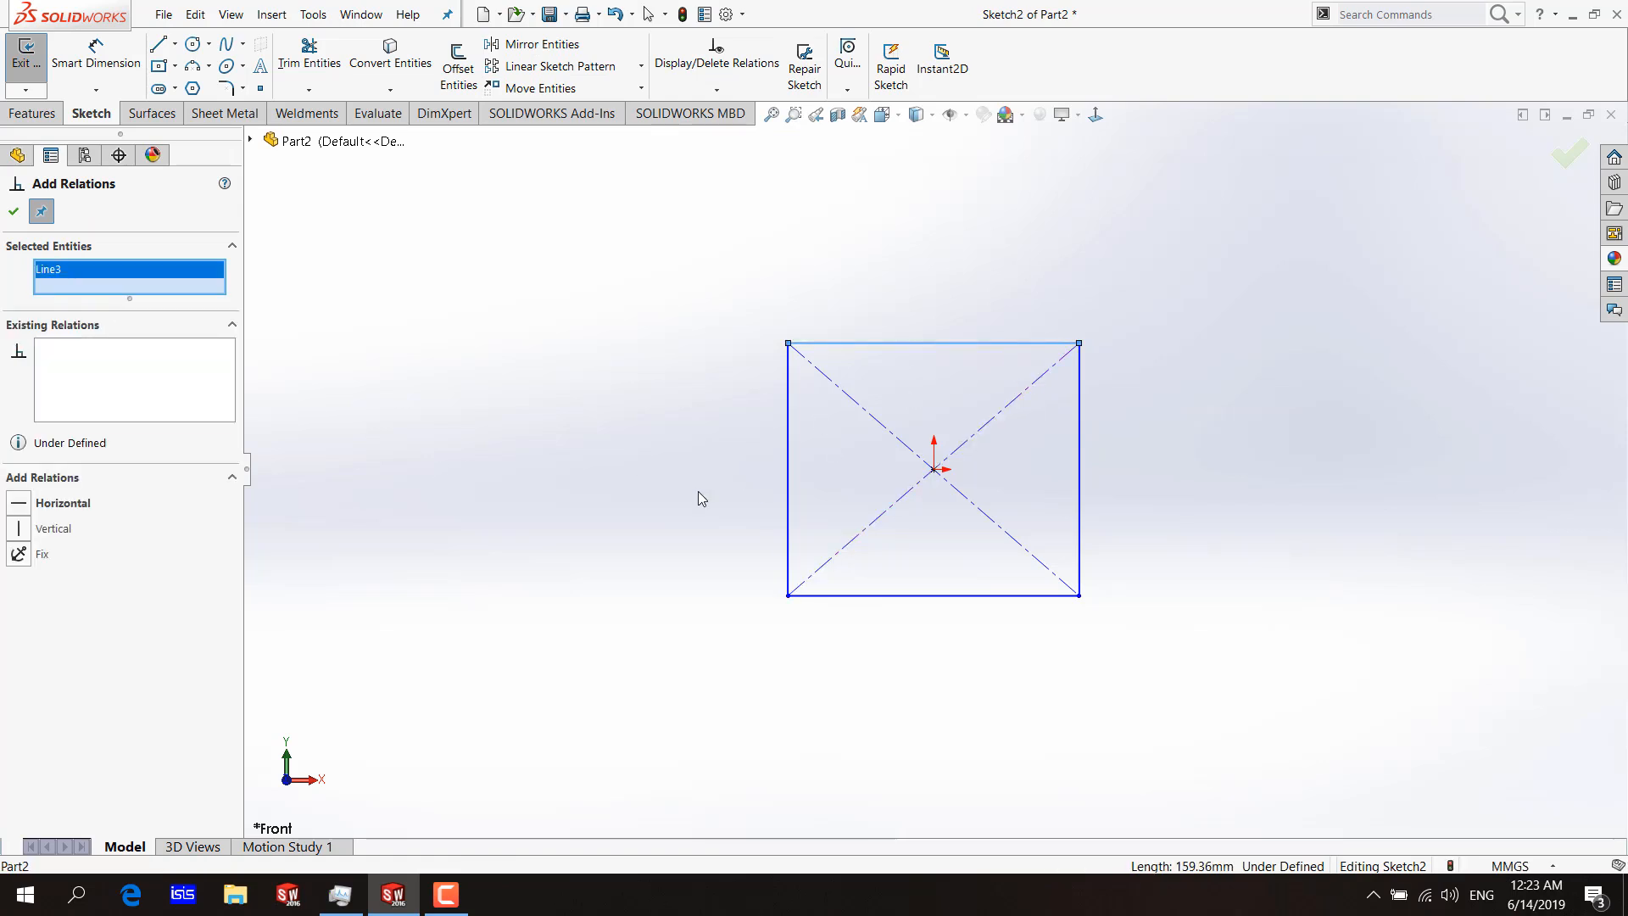
left_click(20, 509)
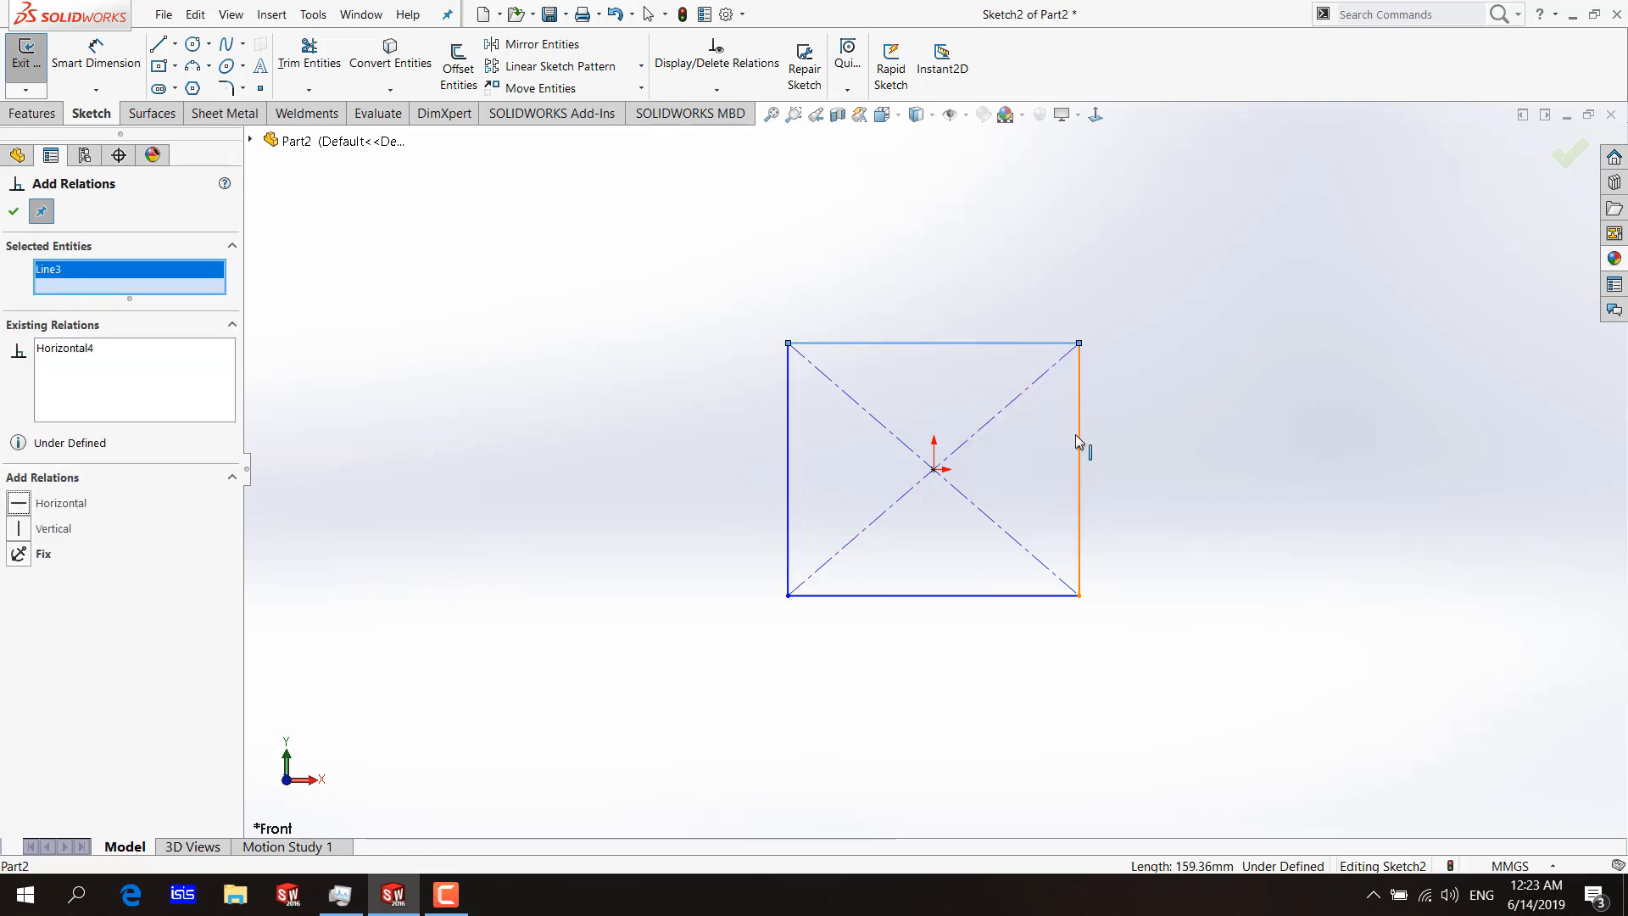
left_click(1078, 435)
left_click(49, 536)
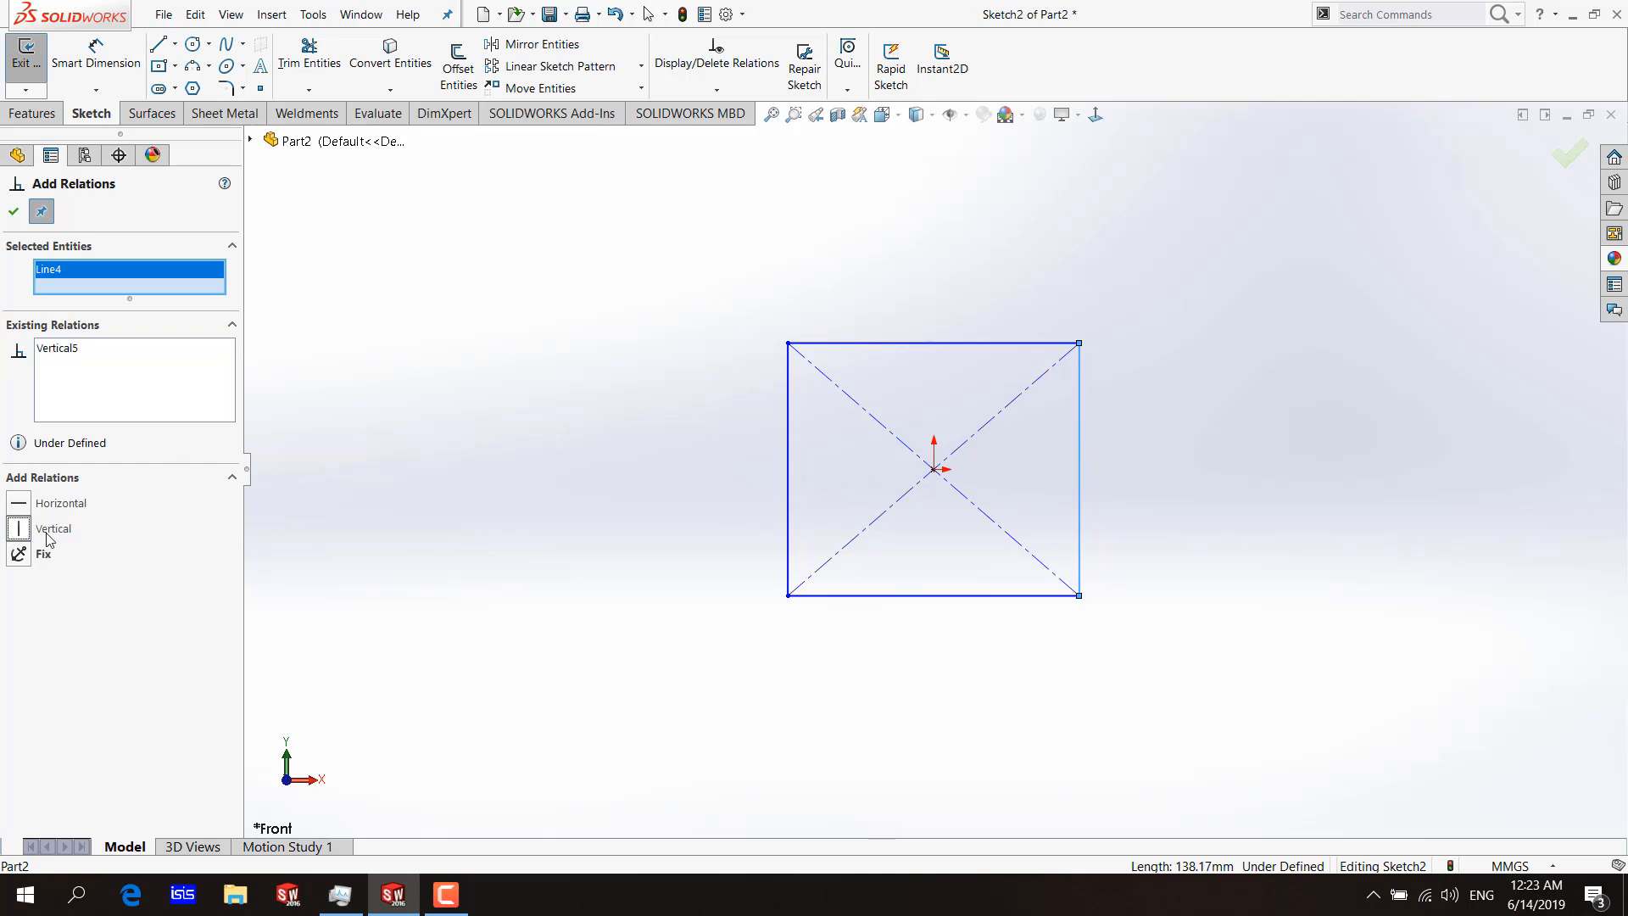
left_click(14, 211)
left_click(941, 342)
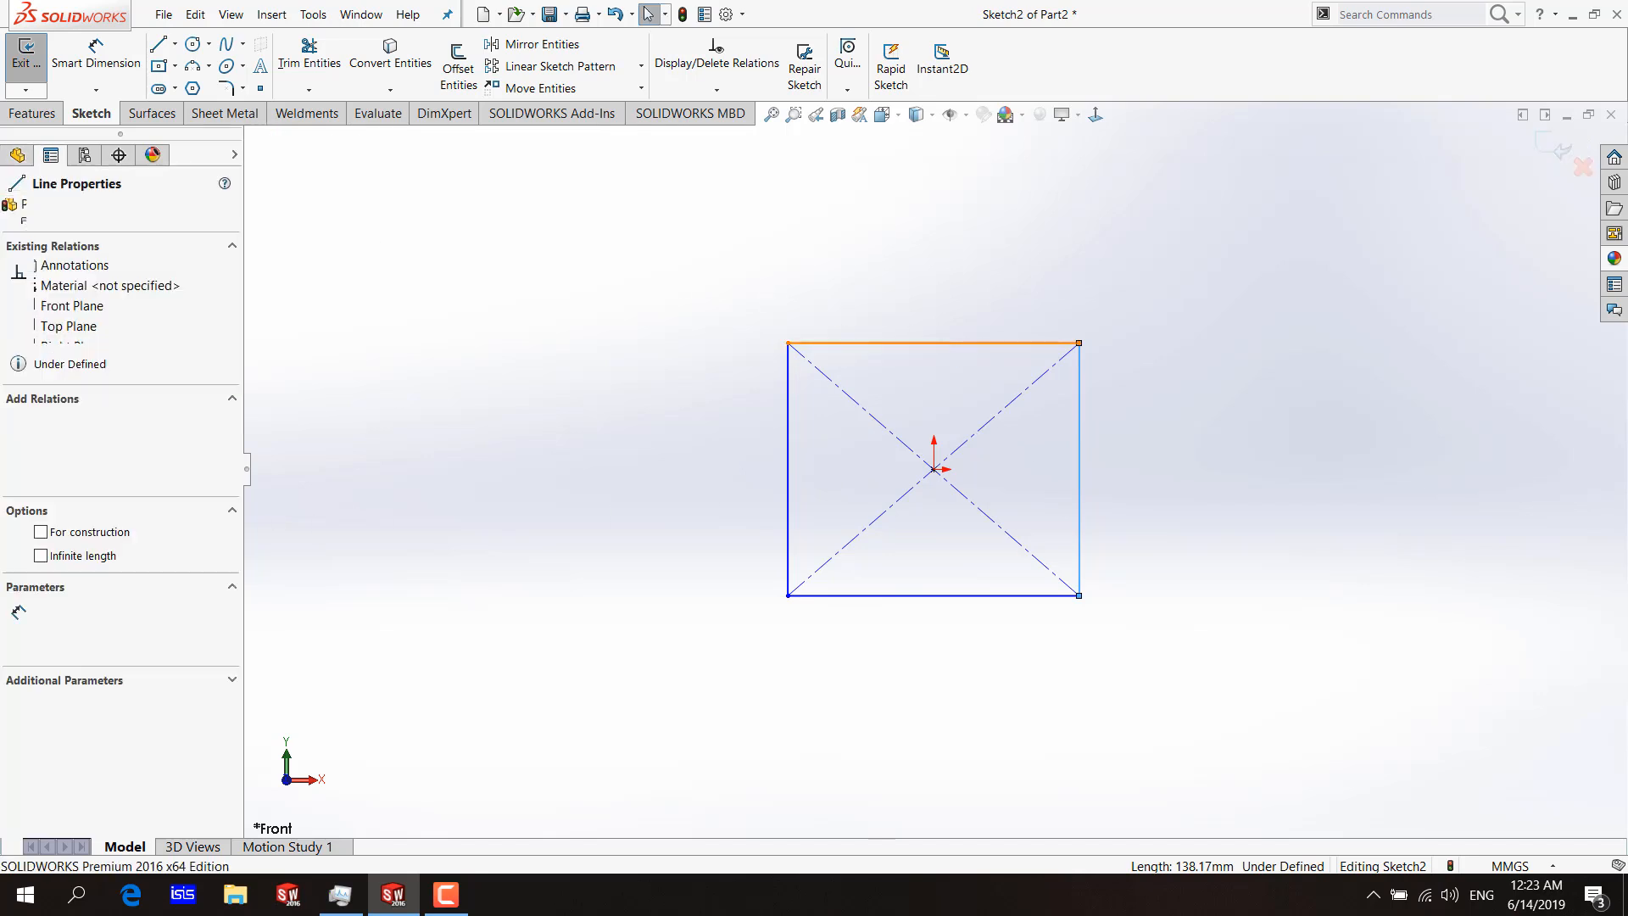
left_click(1080, 400)
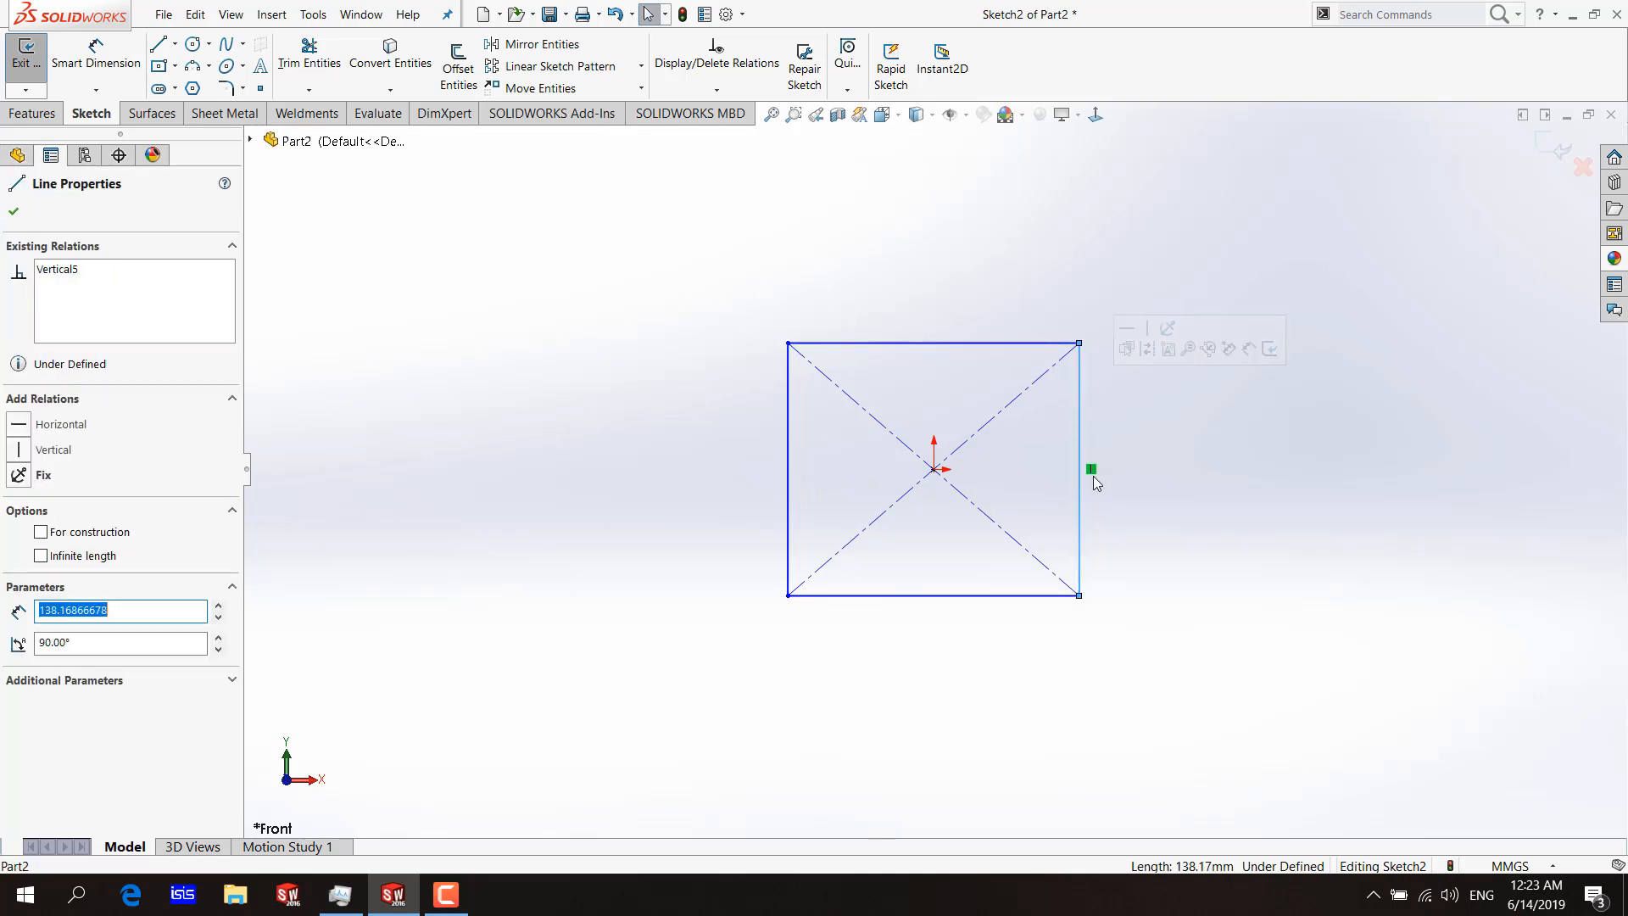
left_click(779, 261)
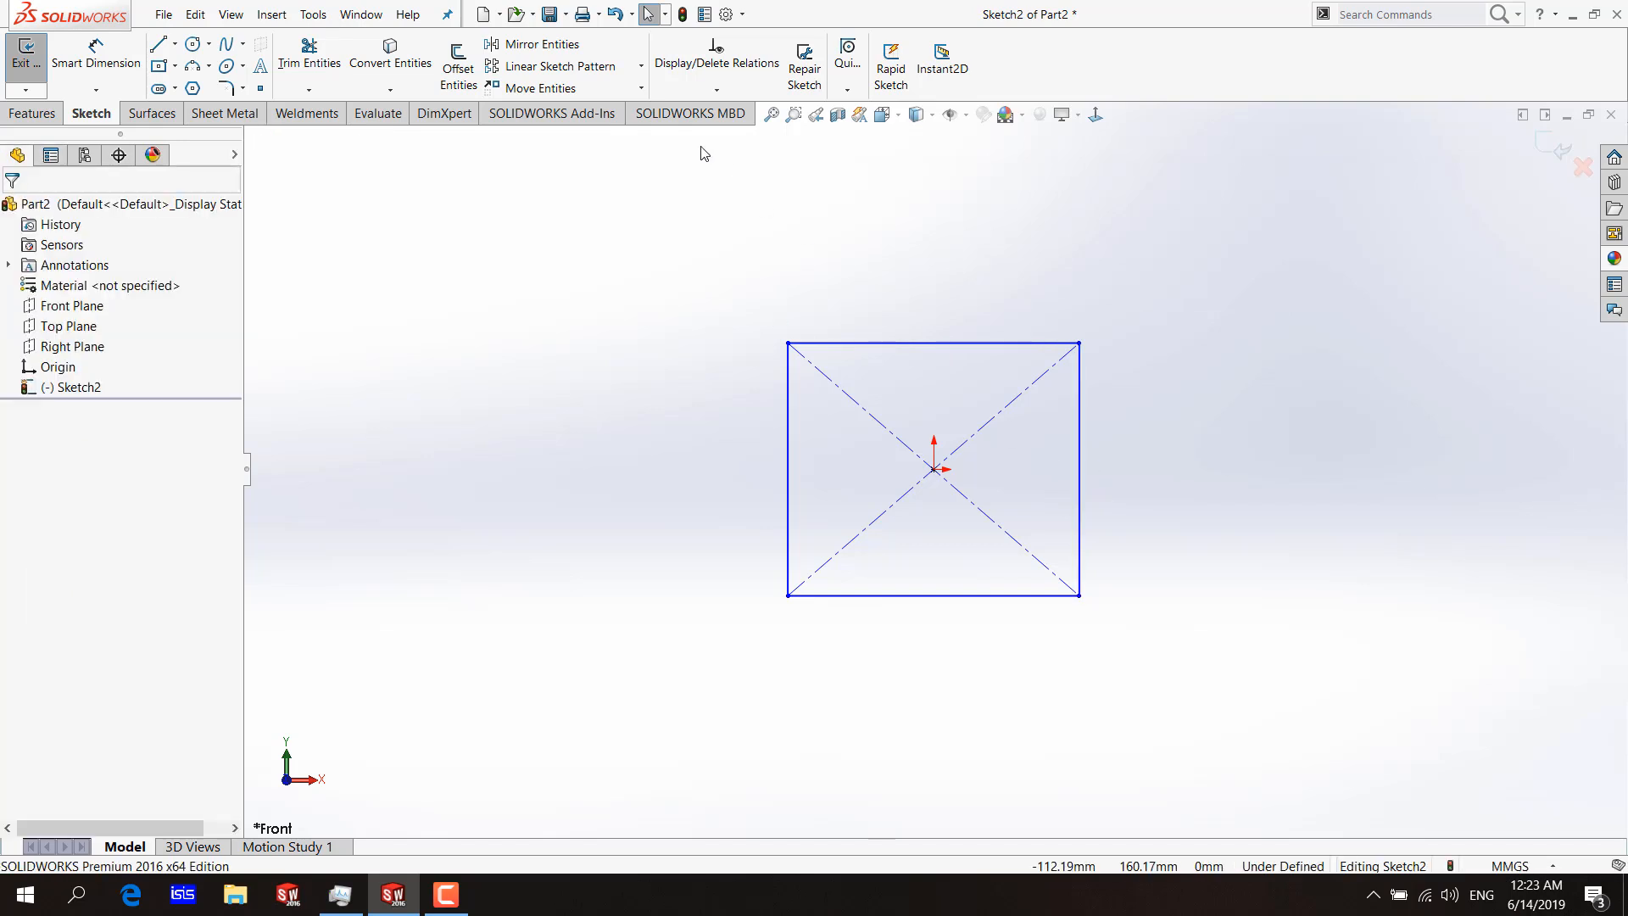
Draw a circle with a radius of about 69 mm to the upper right of the rectangle, clear of its edges.
left_click(717, 90)
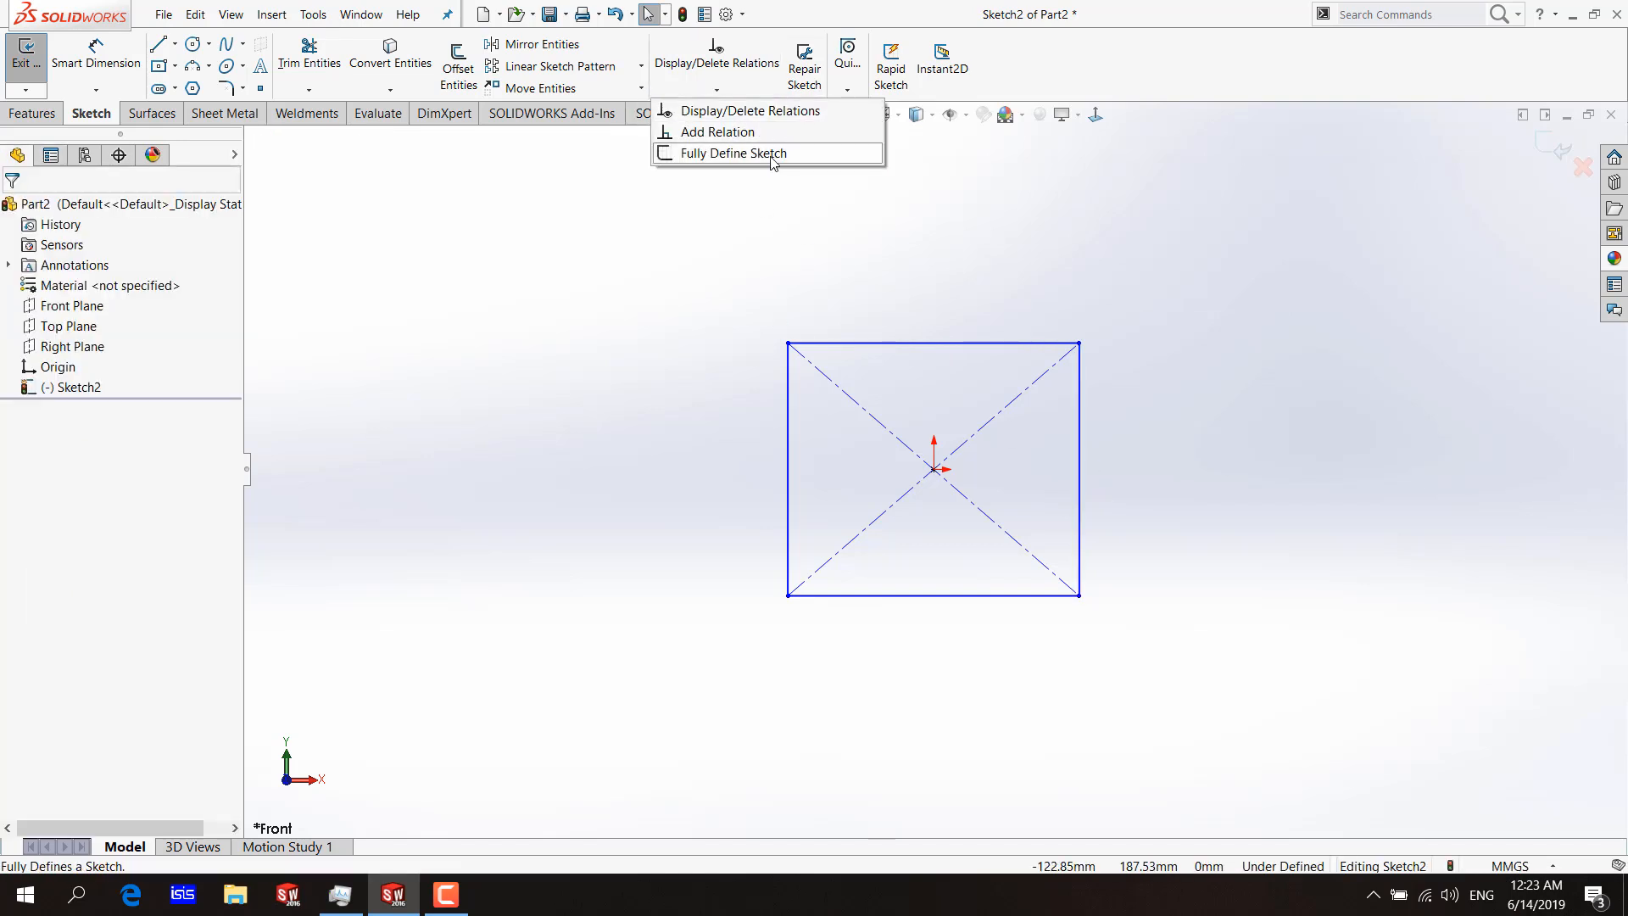
left_click(194, 43)
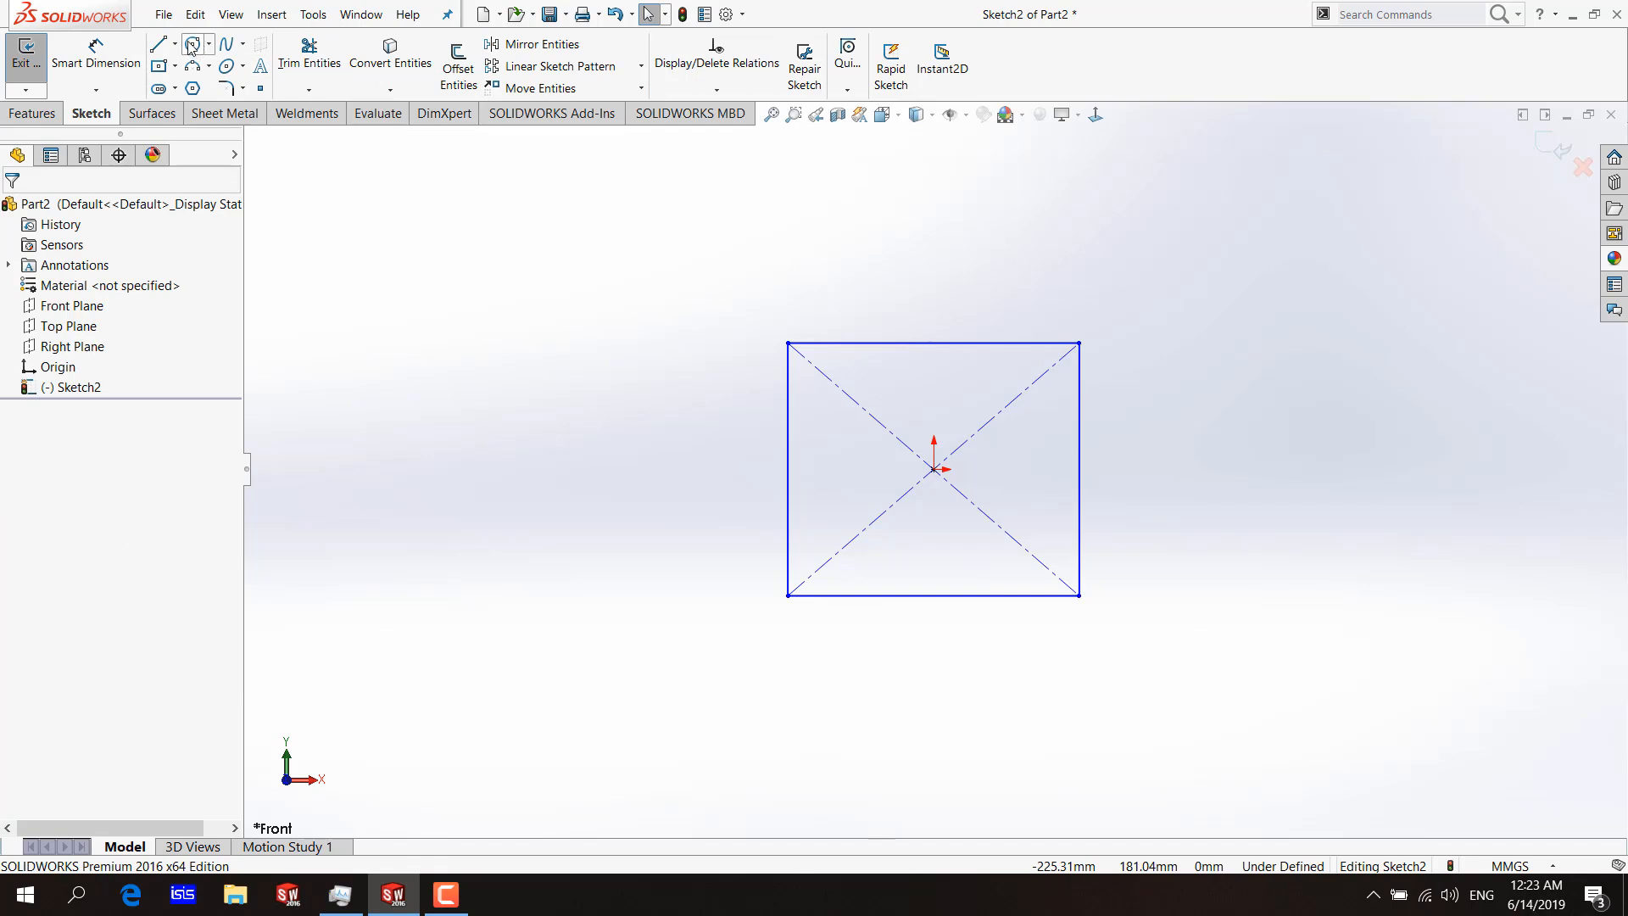
left_click(1299, 305)
left_click(1369, 412)
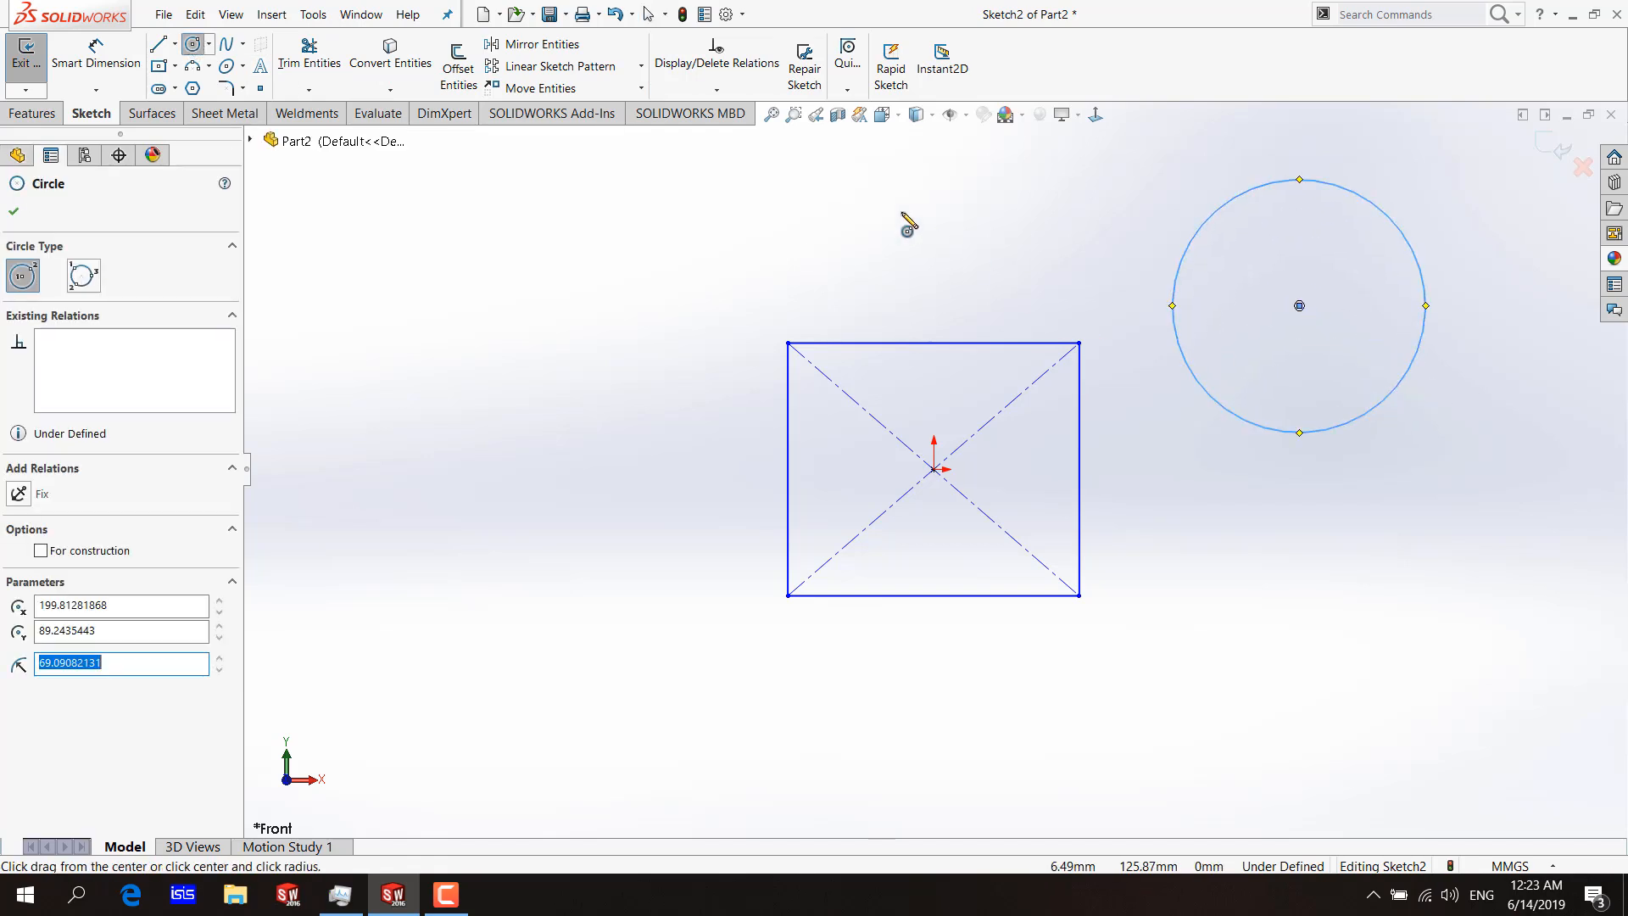
Fully define only the selected circle, applying all relation types and baseline dimensions from the origin.
left_click(716, 89)
left_click(718, 155)
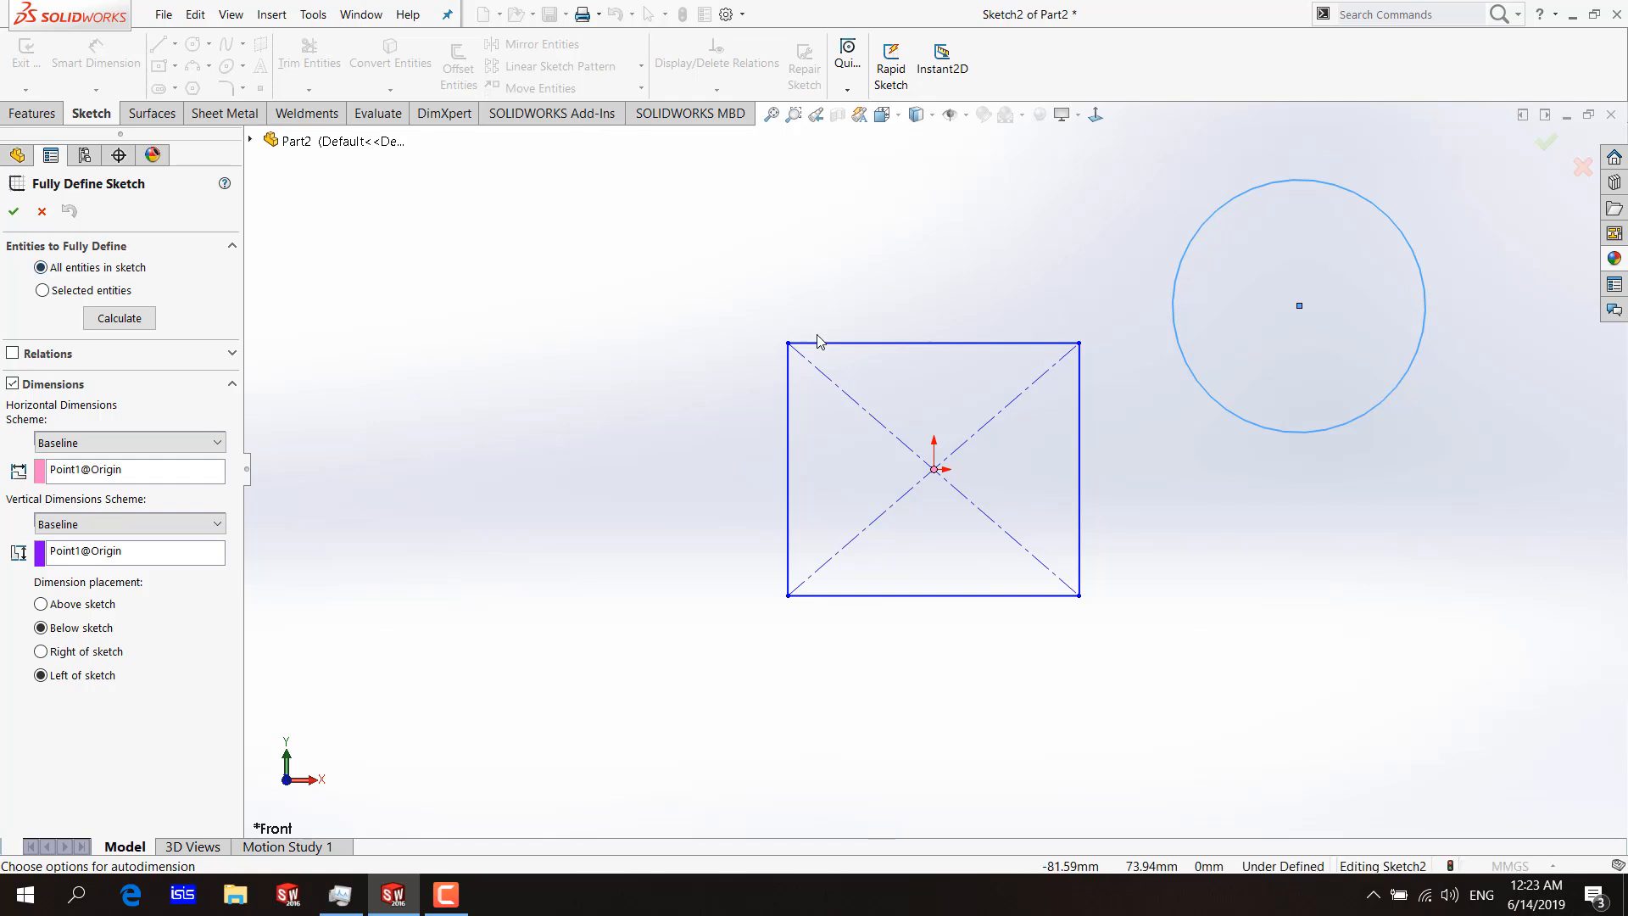
key("z")
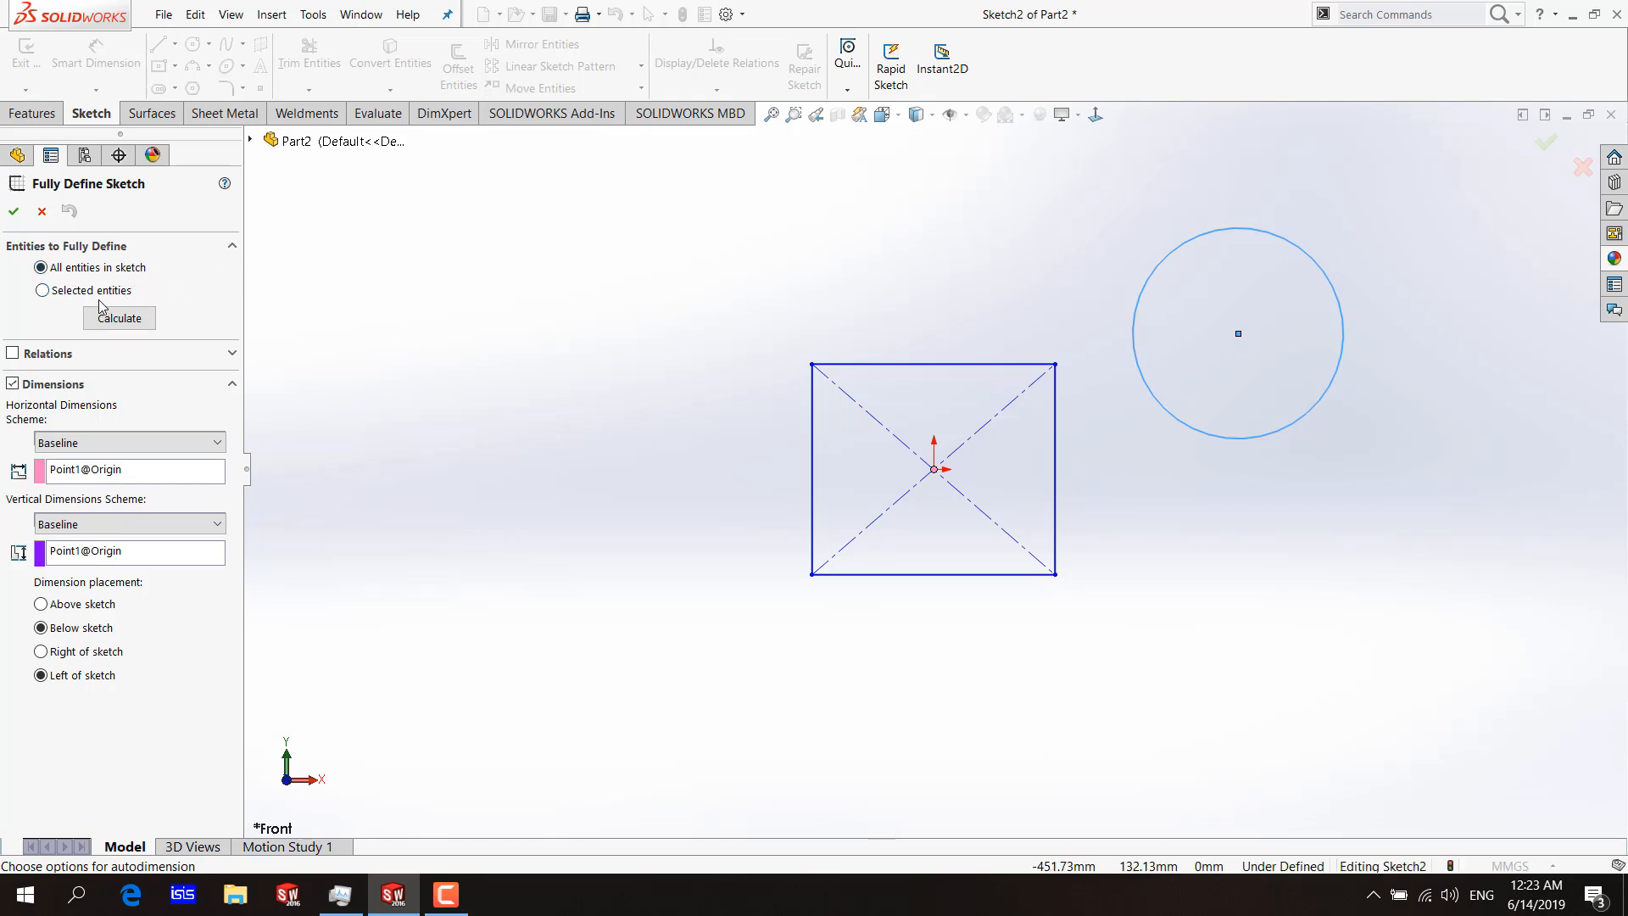
left_click(42, 290)
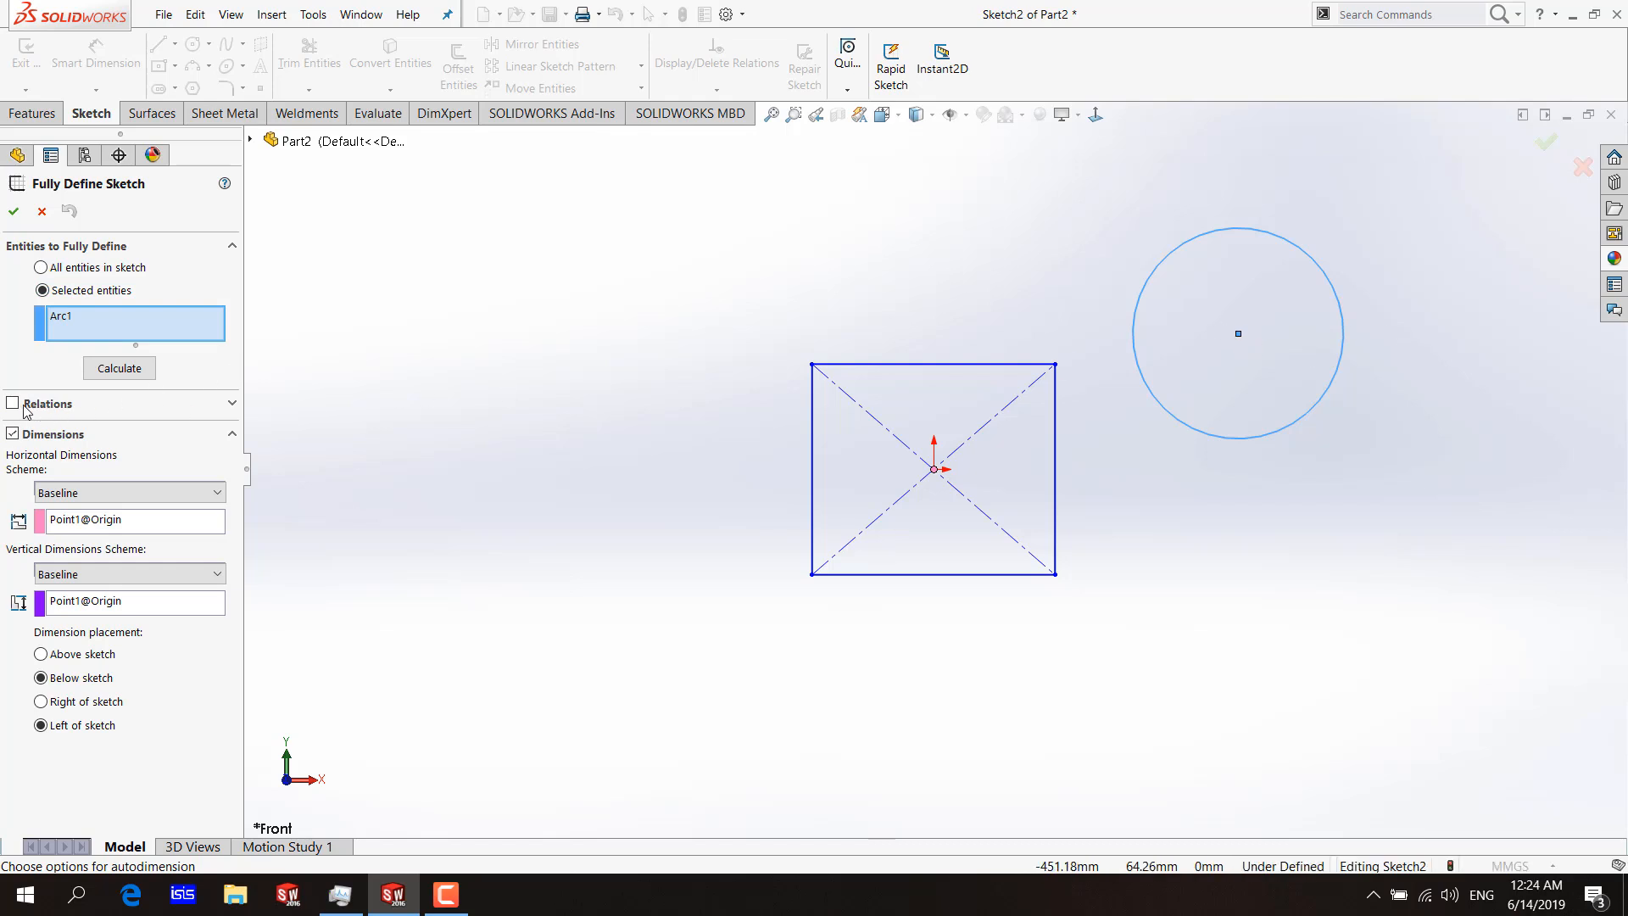
left_click(232, 402)
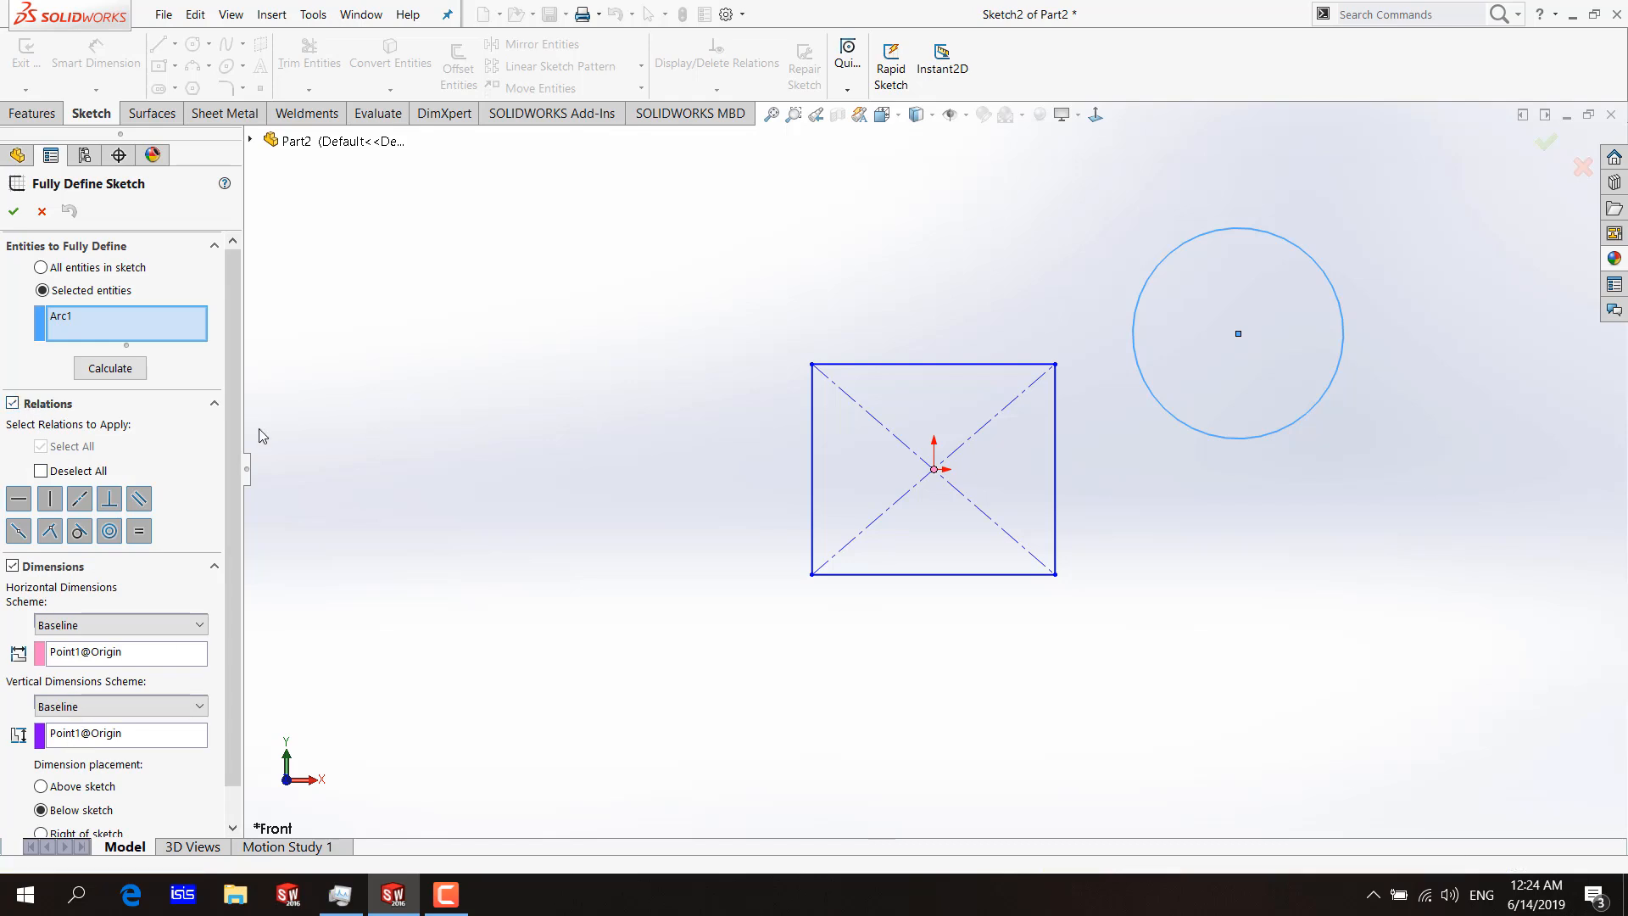
scroll(237, 462, "down", 1)
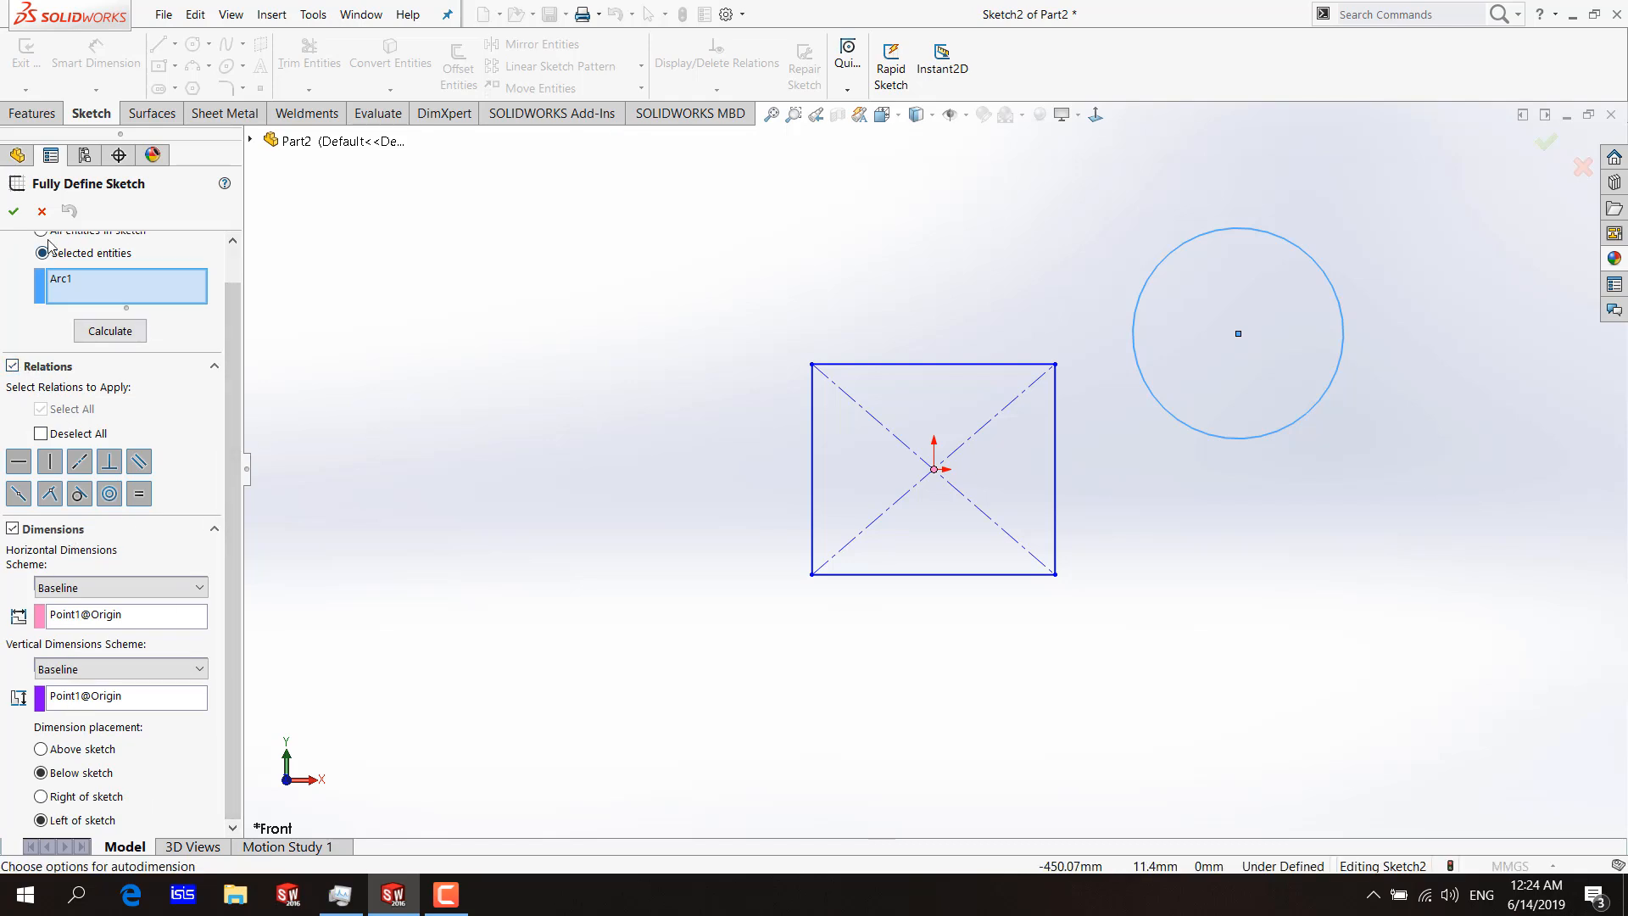
left_click(13, 210)
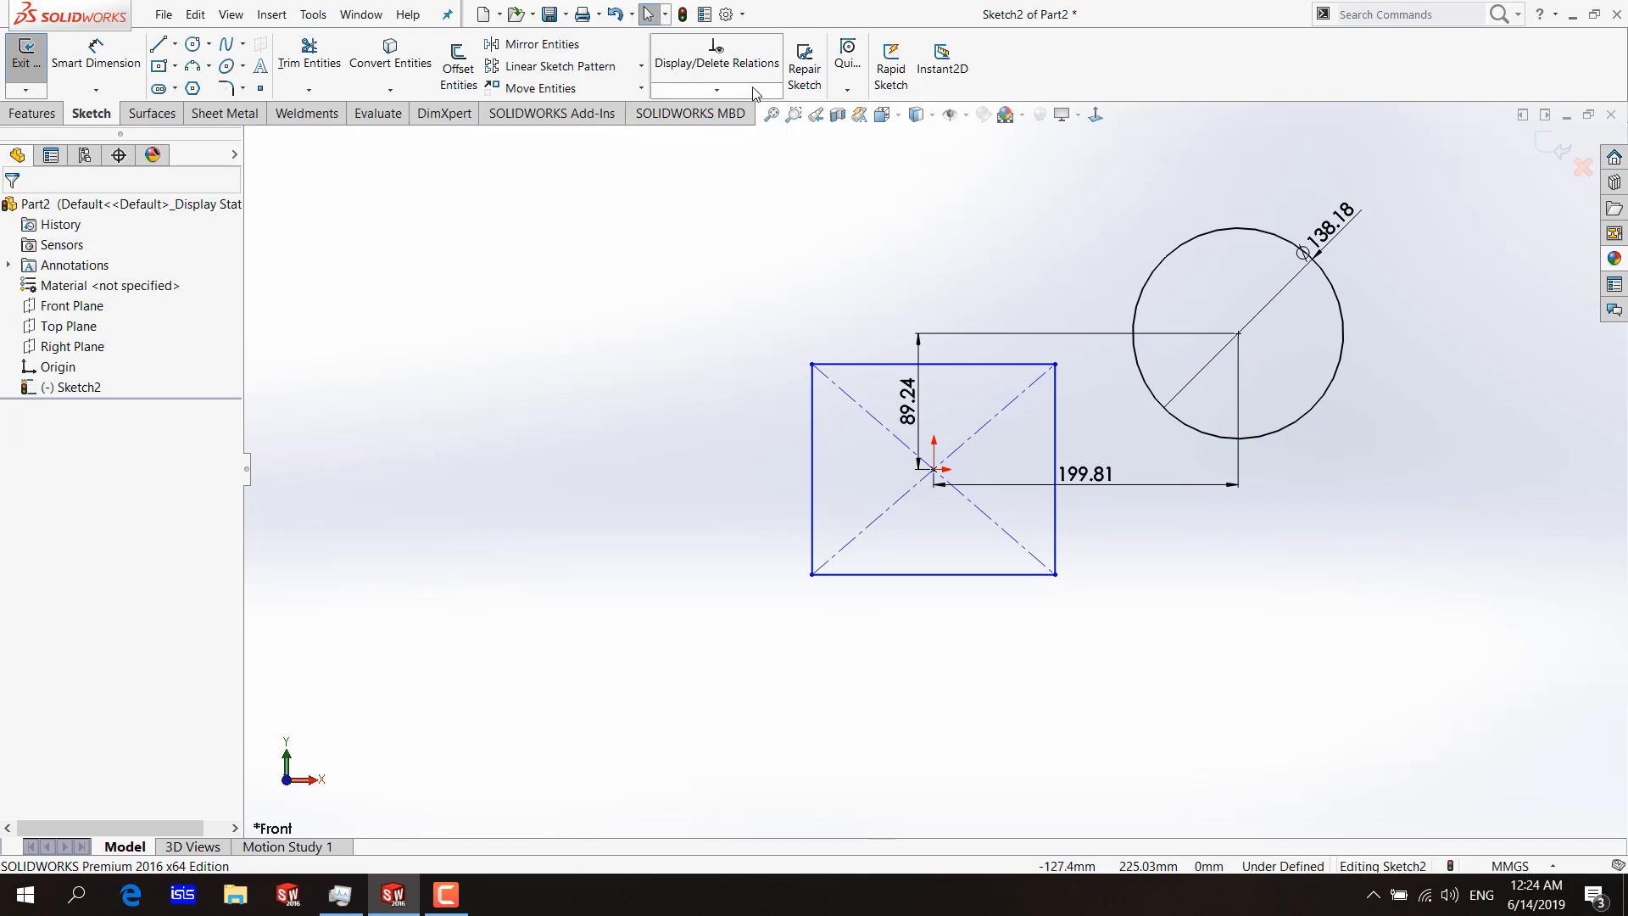
Fully define all entities in the sketch with relations and baseline dimensions from the origin.
left_click(716, 89)
left_click(704, 156)
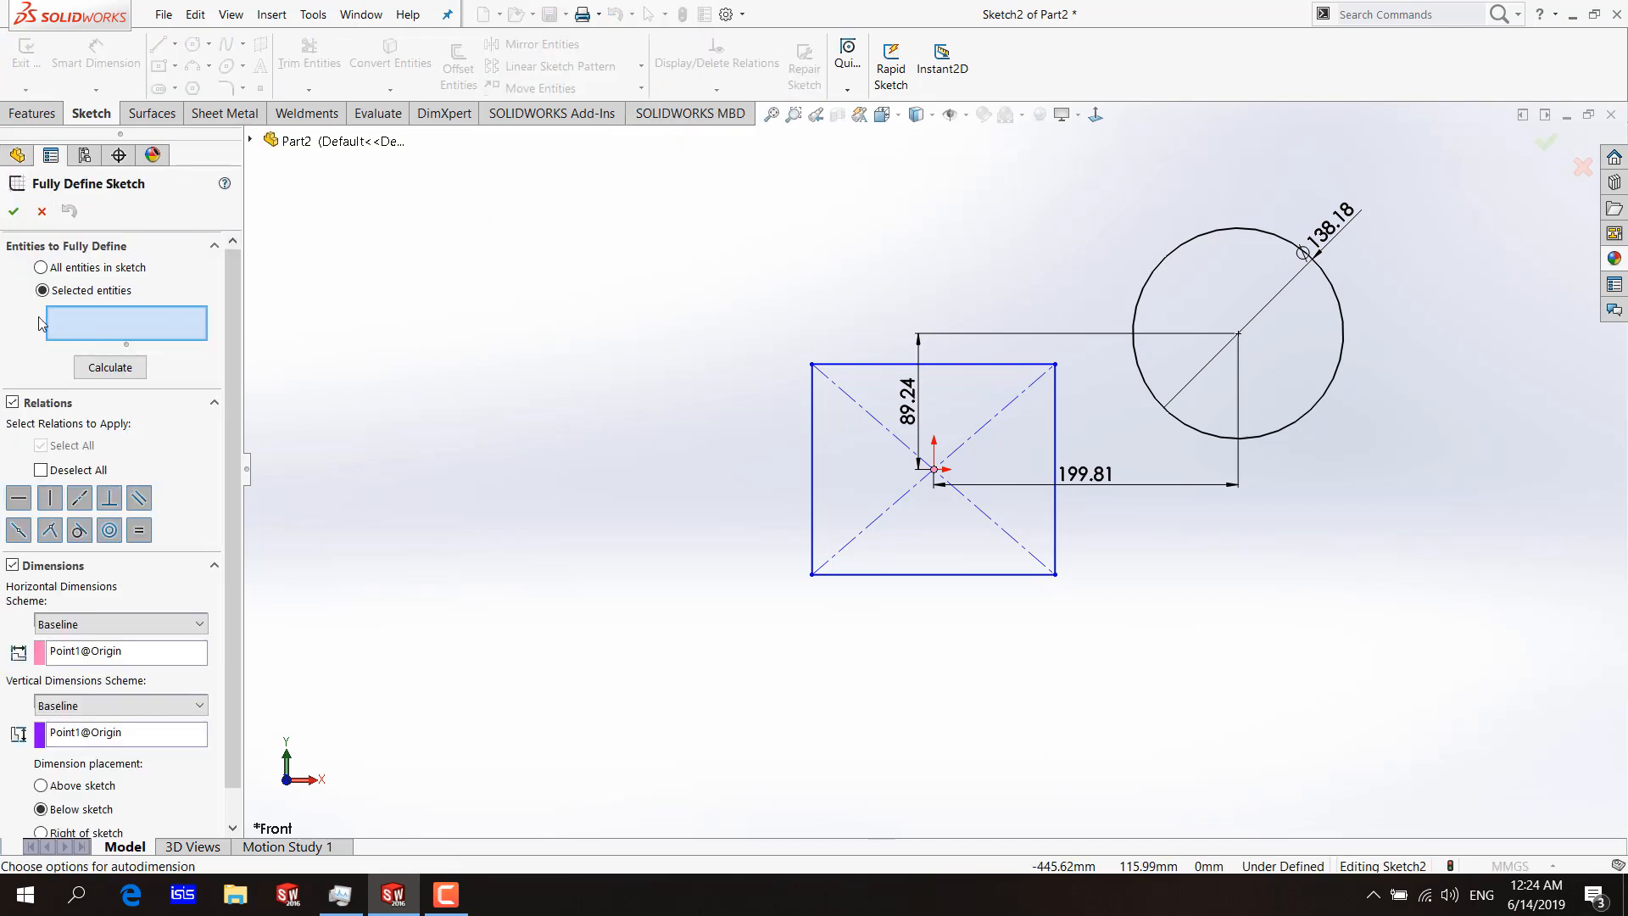
left_click(49, 269)
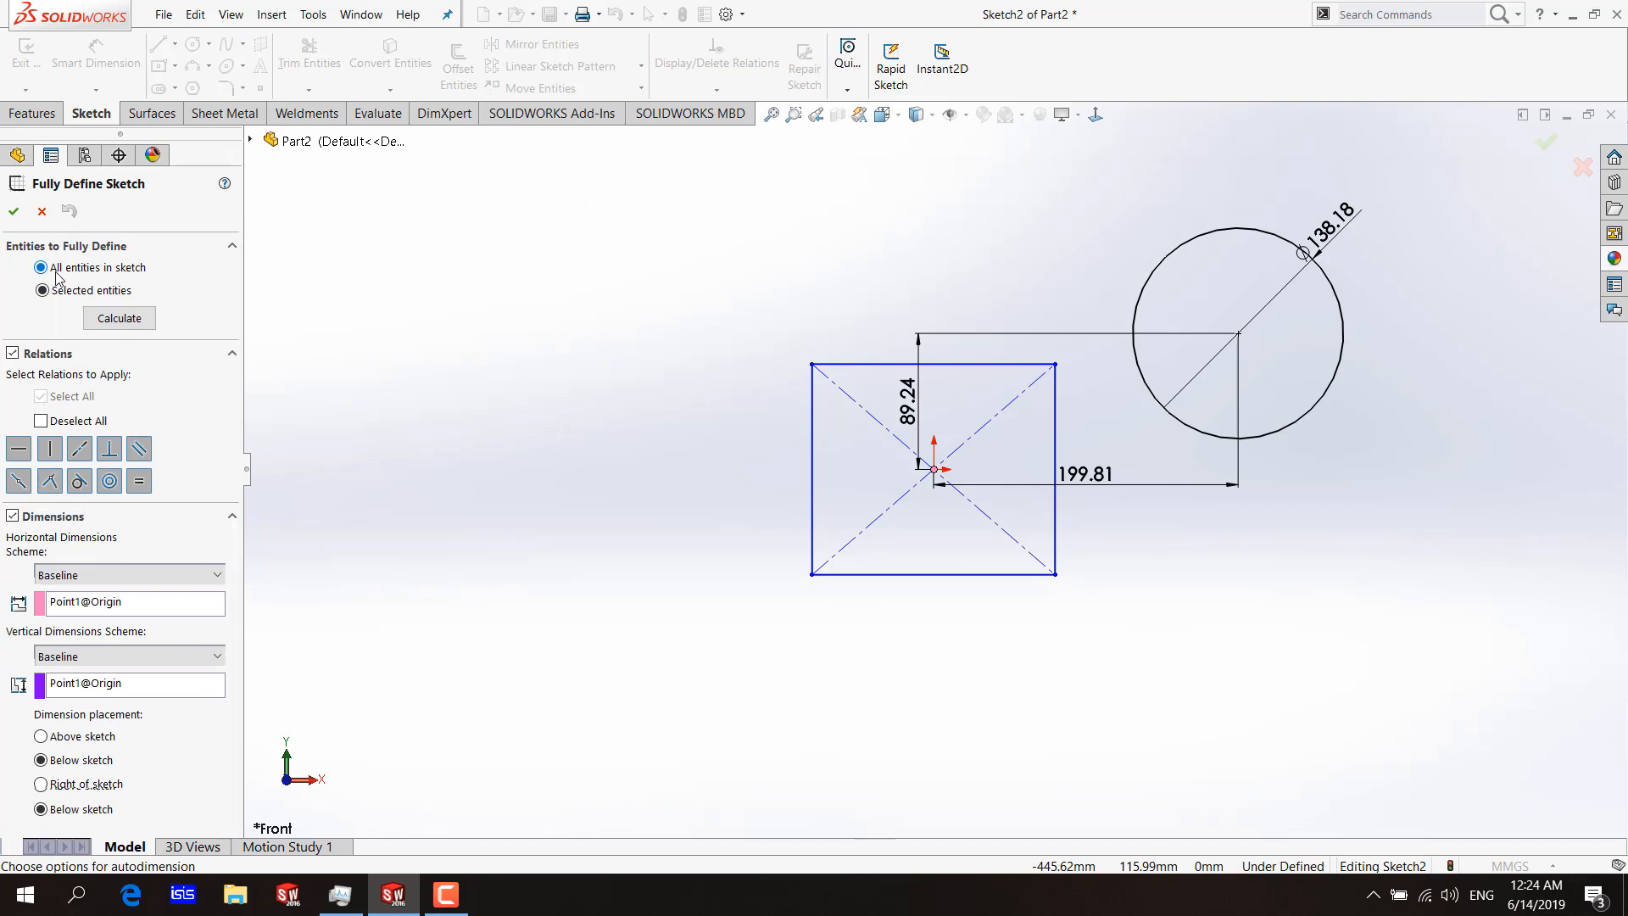
left_click(119, 318)
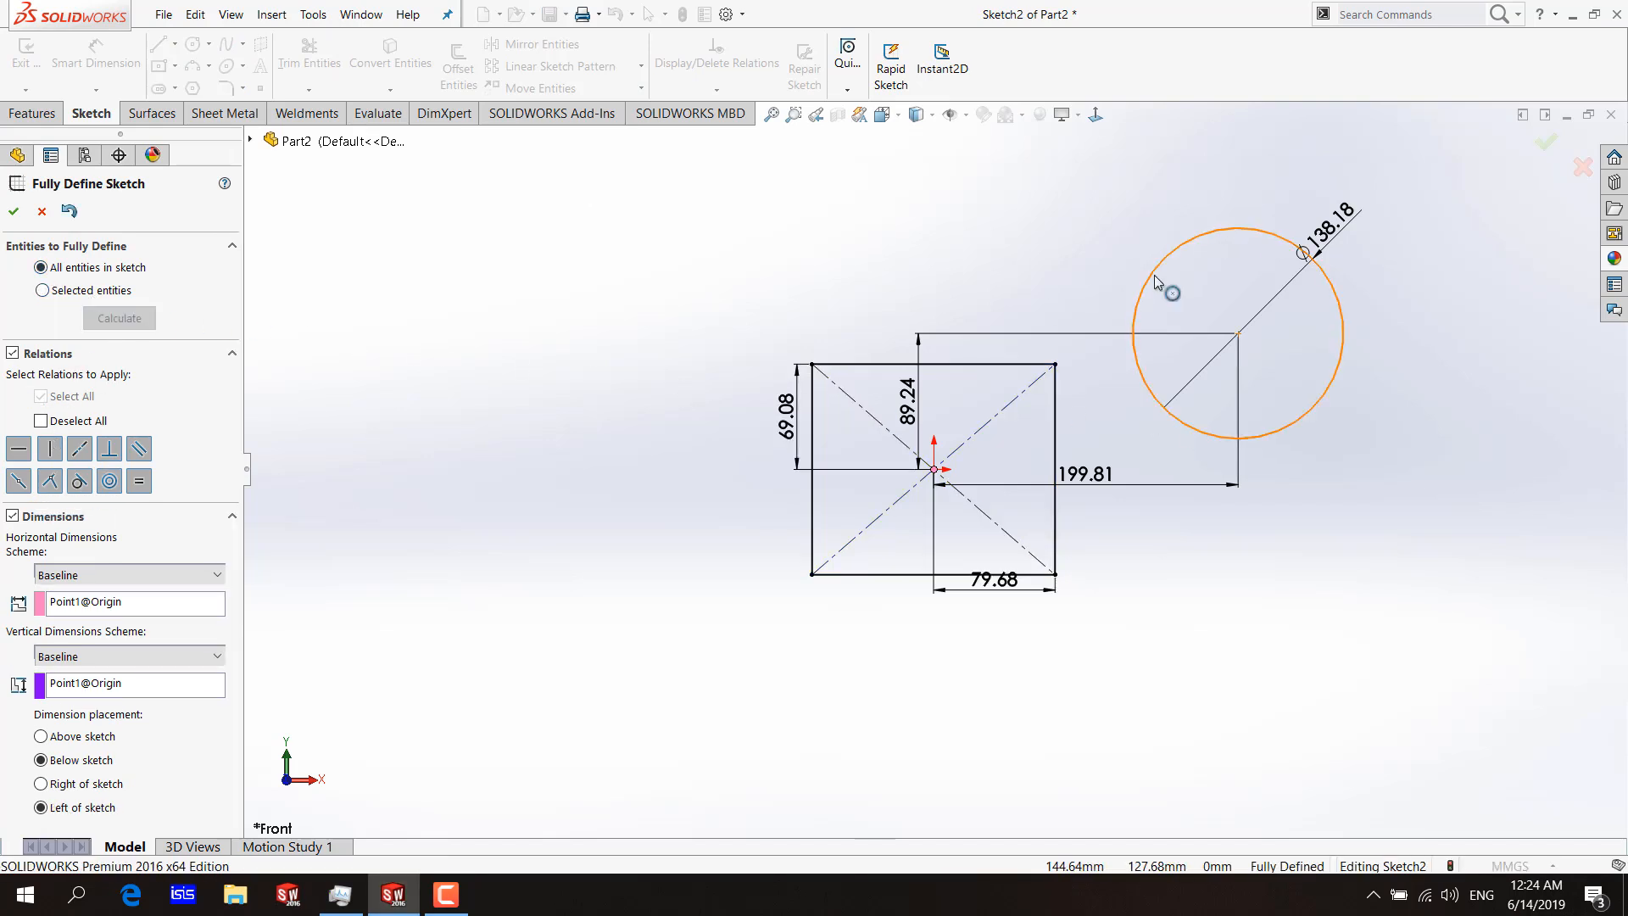
left_click(13, 209)
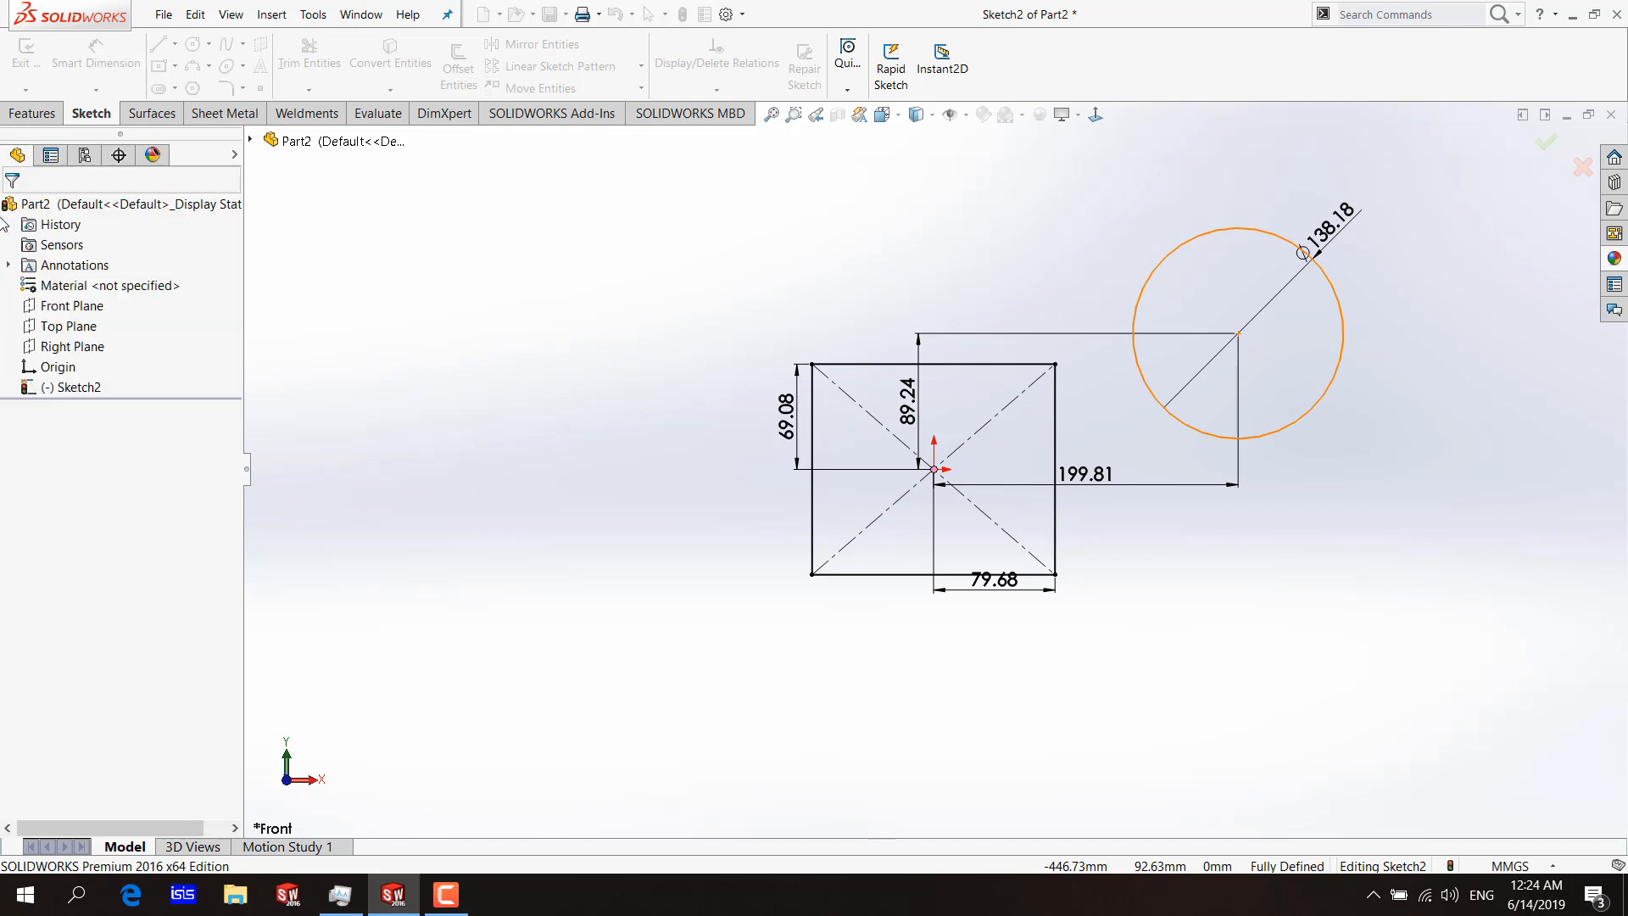
Delete the rectangle, the circle and all their dimensions from the sketch.
left_click(728, 92)
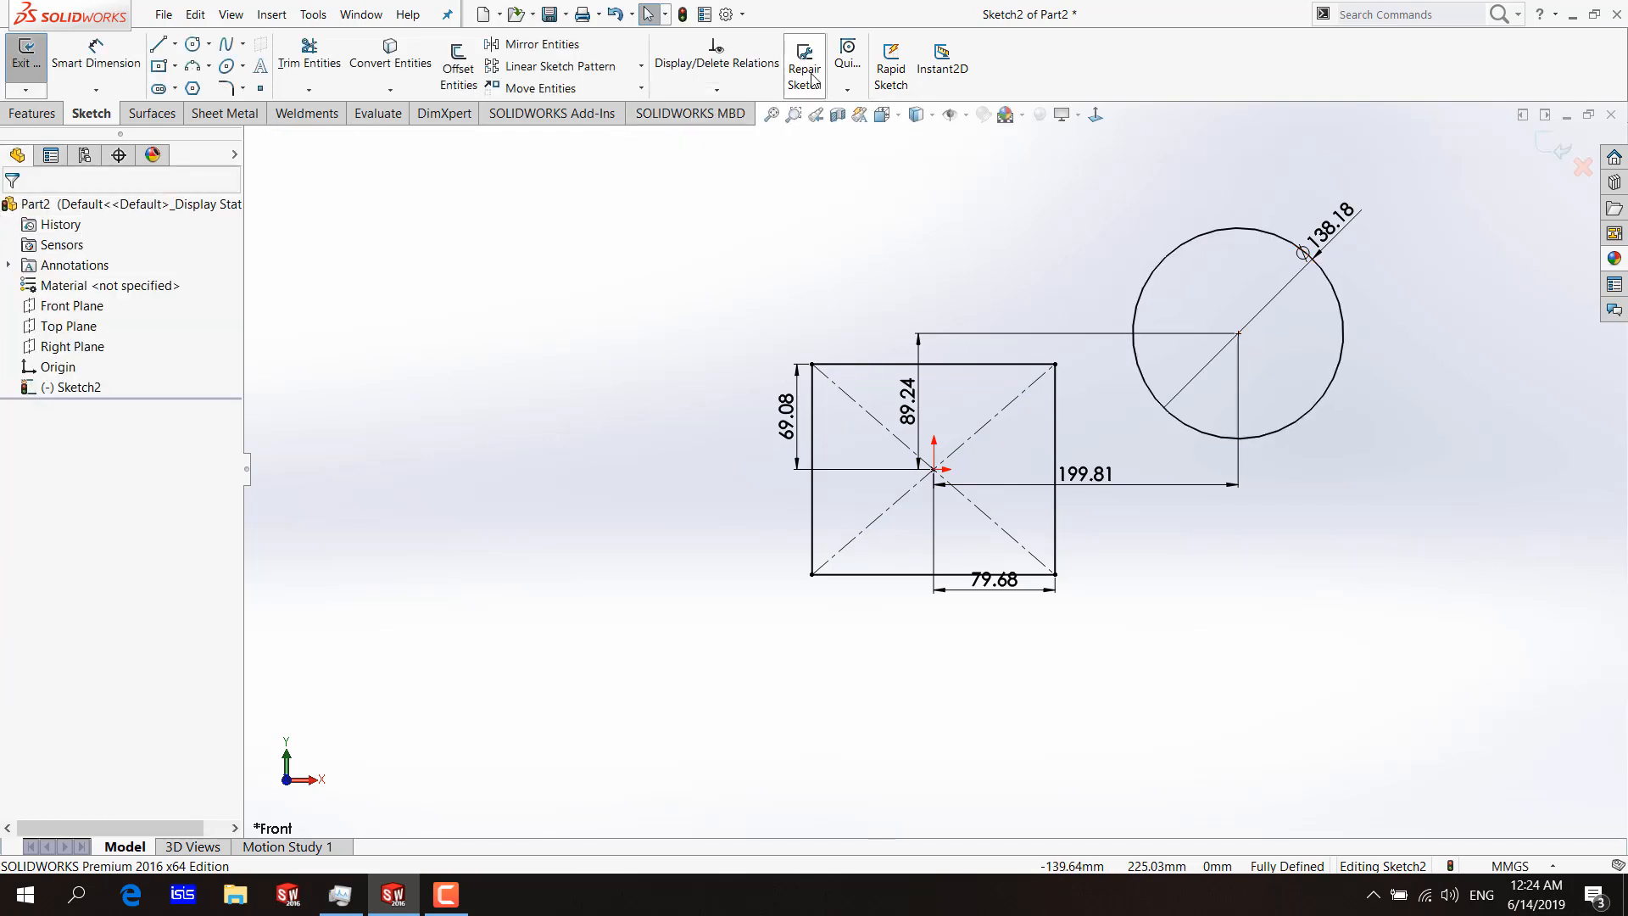
left_click_drag(1412, 174, 607, 650)
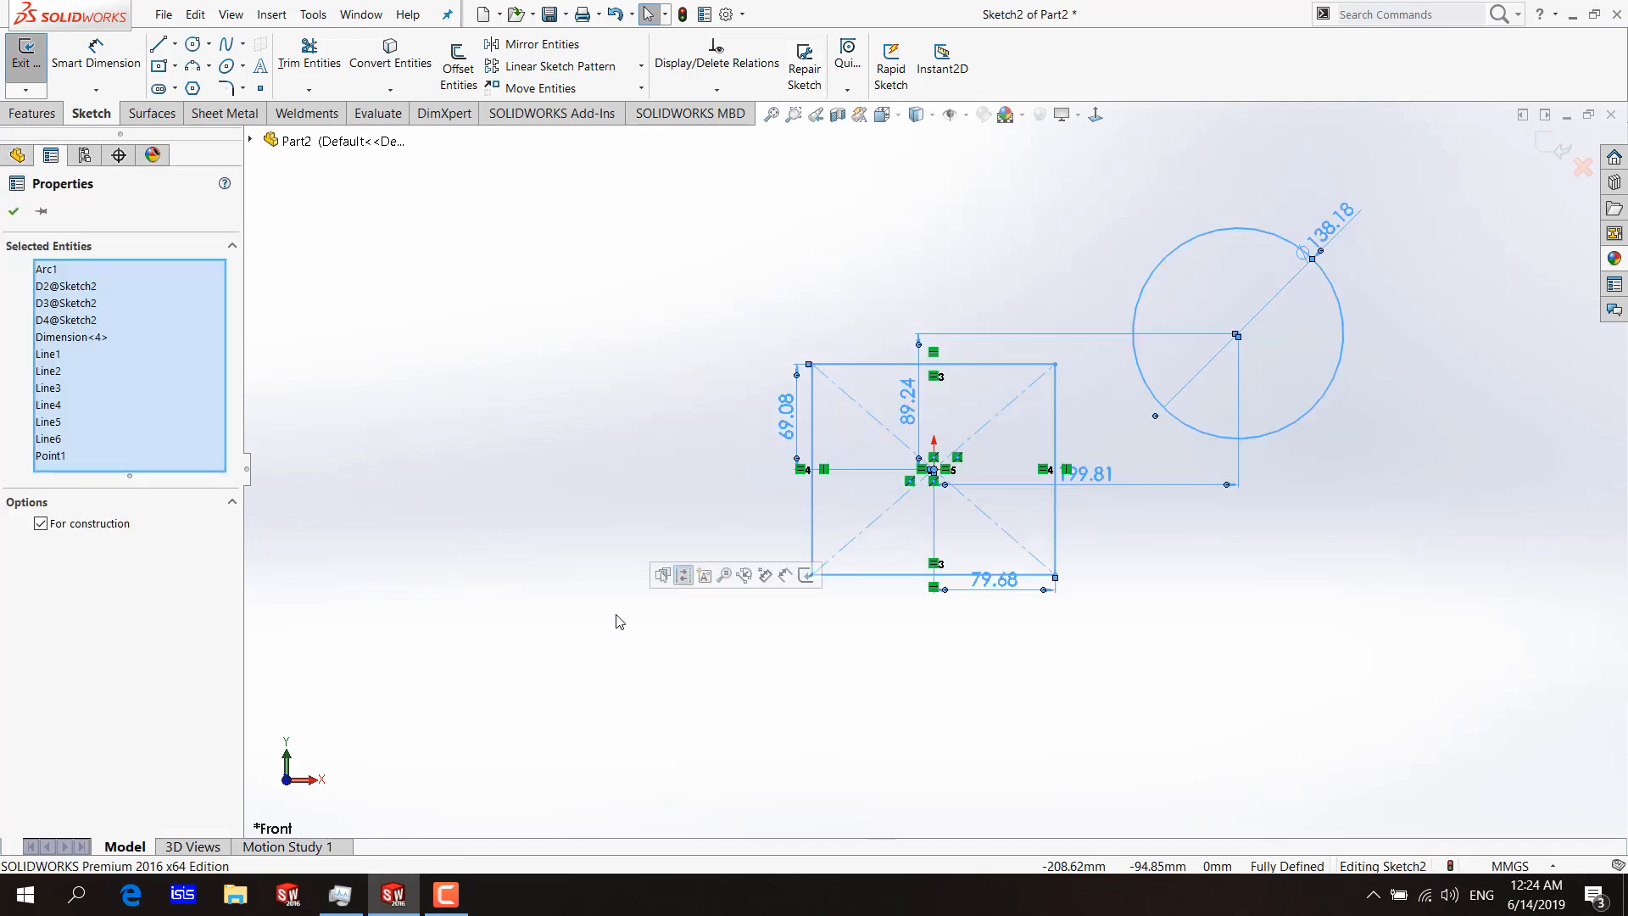
key("Delete")
Draw a center rectangle about 306 by 287 mm centered on the origin.
left_click(160, 66)
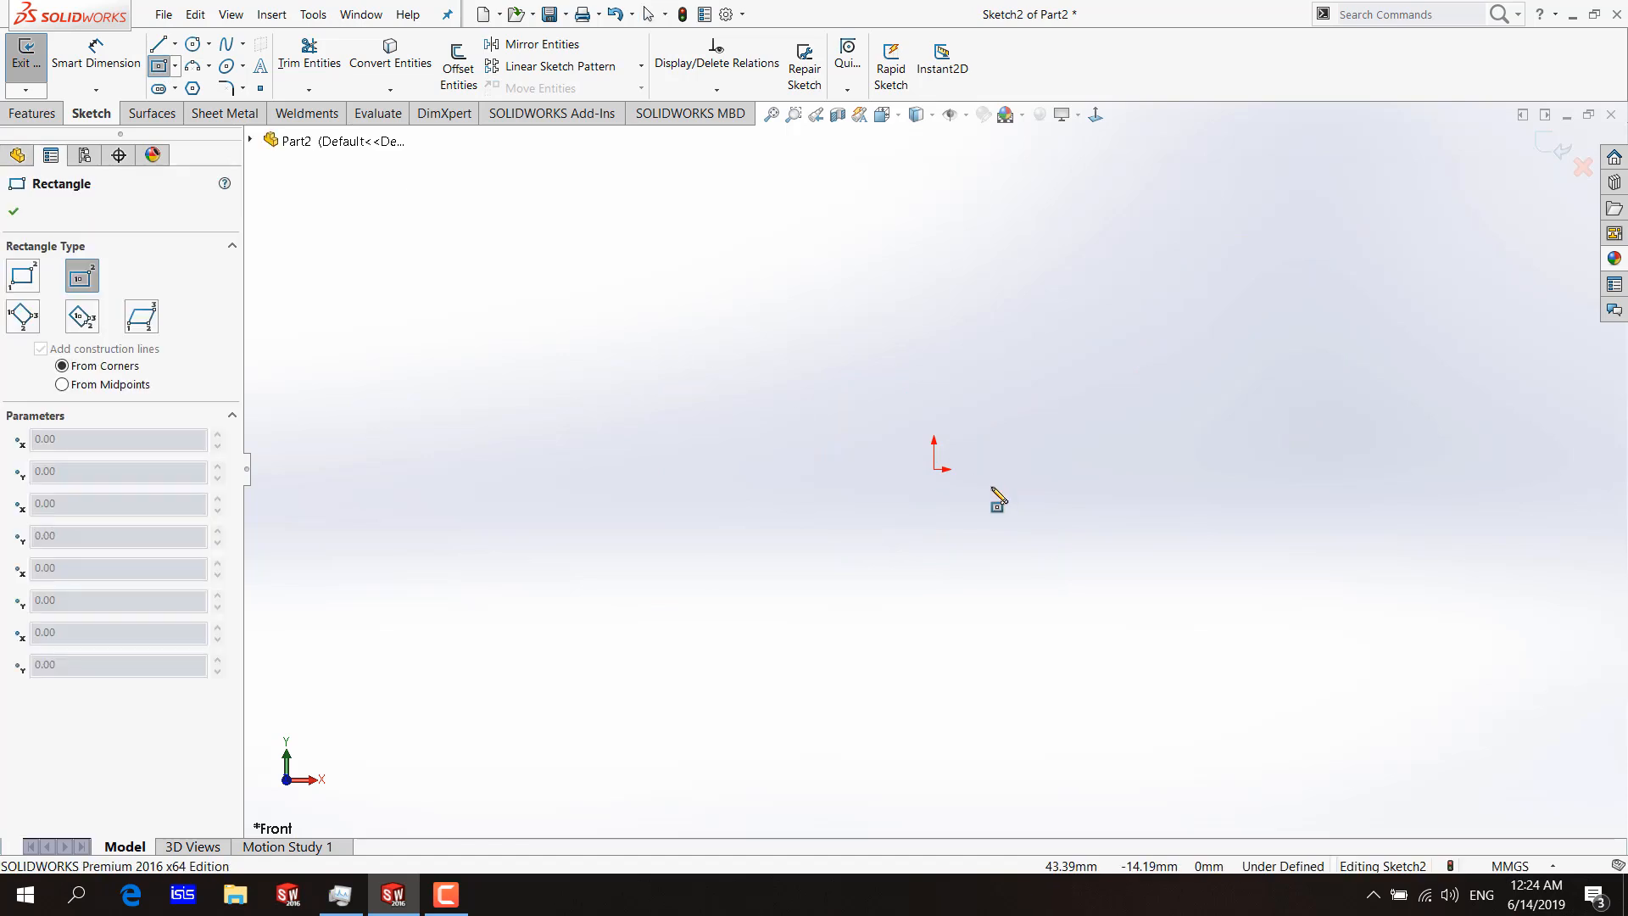
left_click(934, 469)
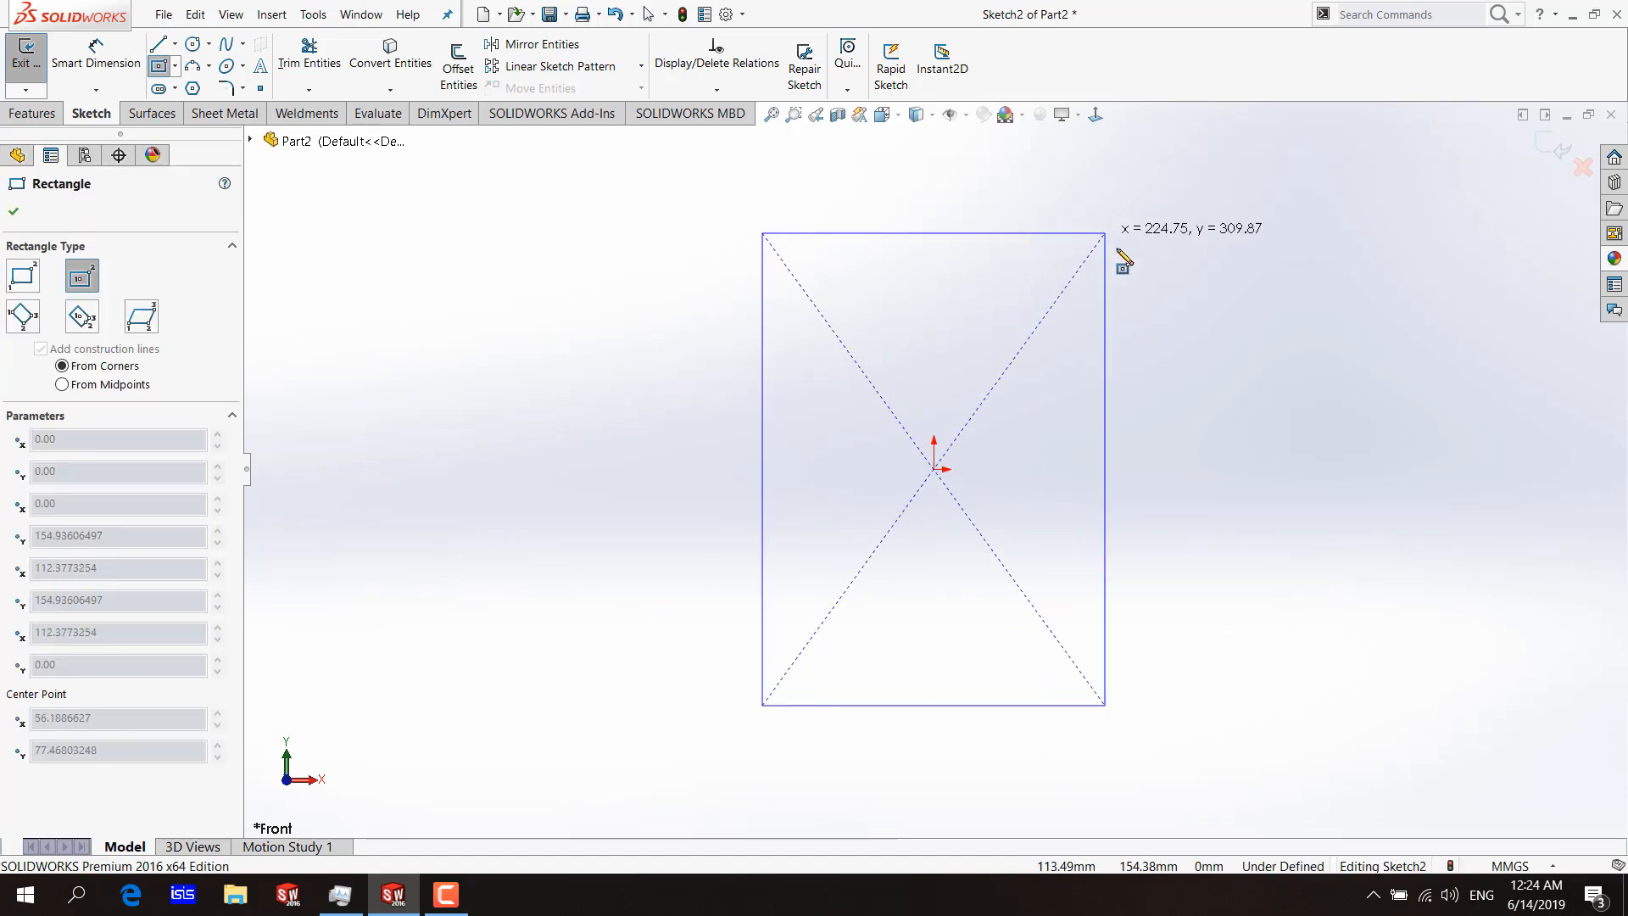
left_click(1167, 250)
key("Escape")
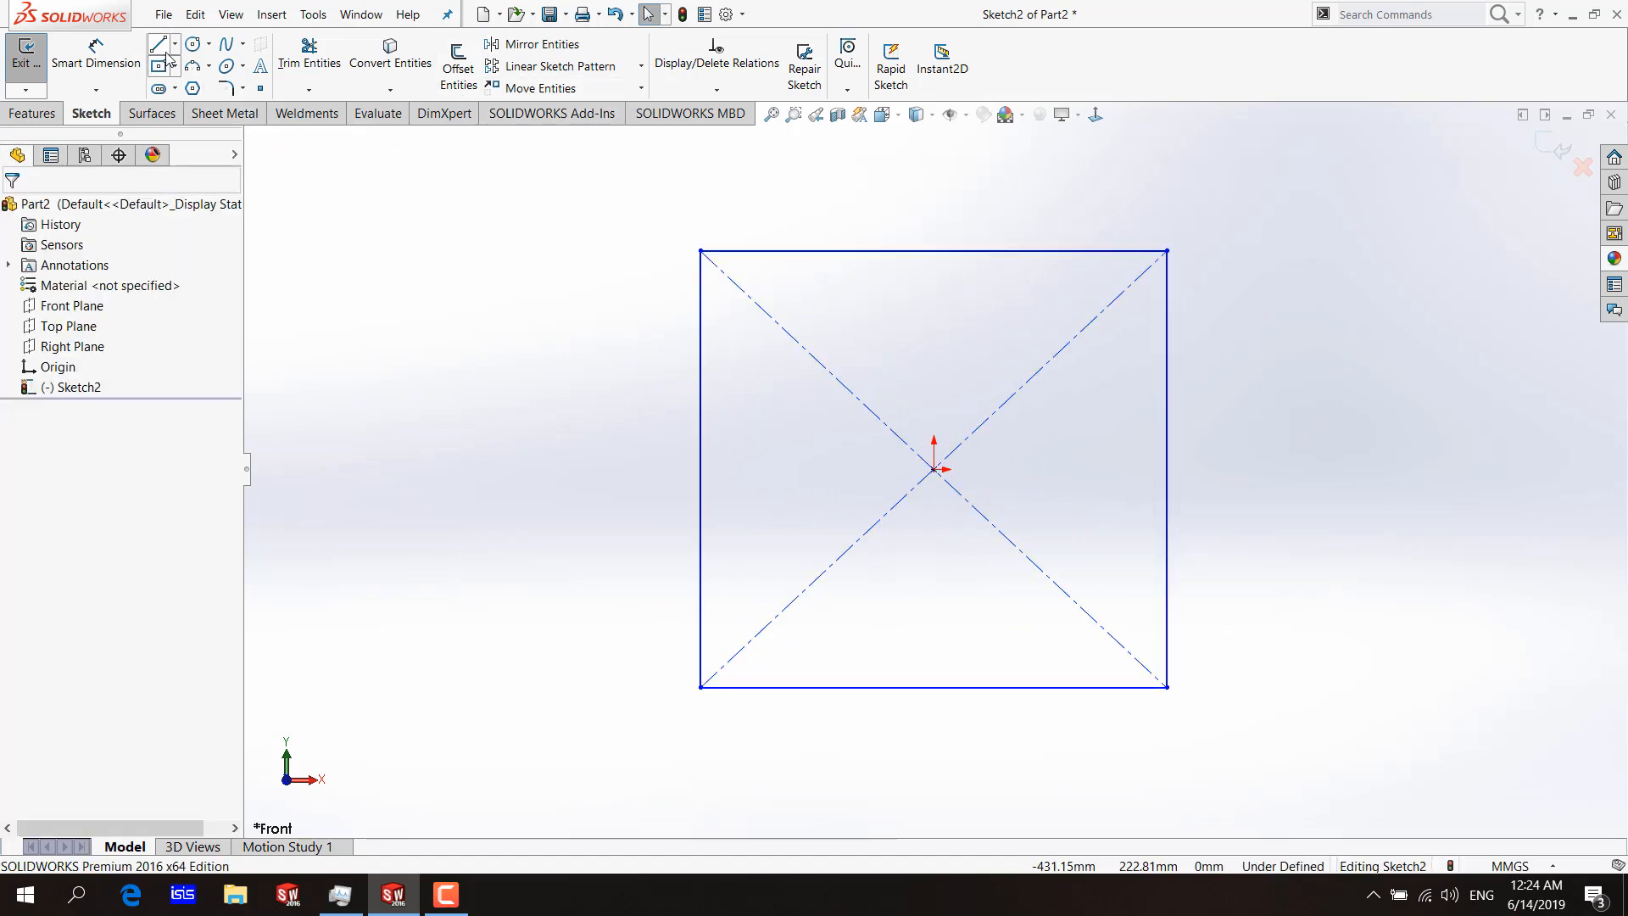
Shorten the rectangle's top edge at its left end and its right edge at its upper end with Power trim.
left_click(723, 252)
key("Escape")
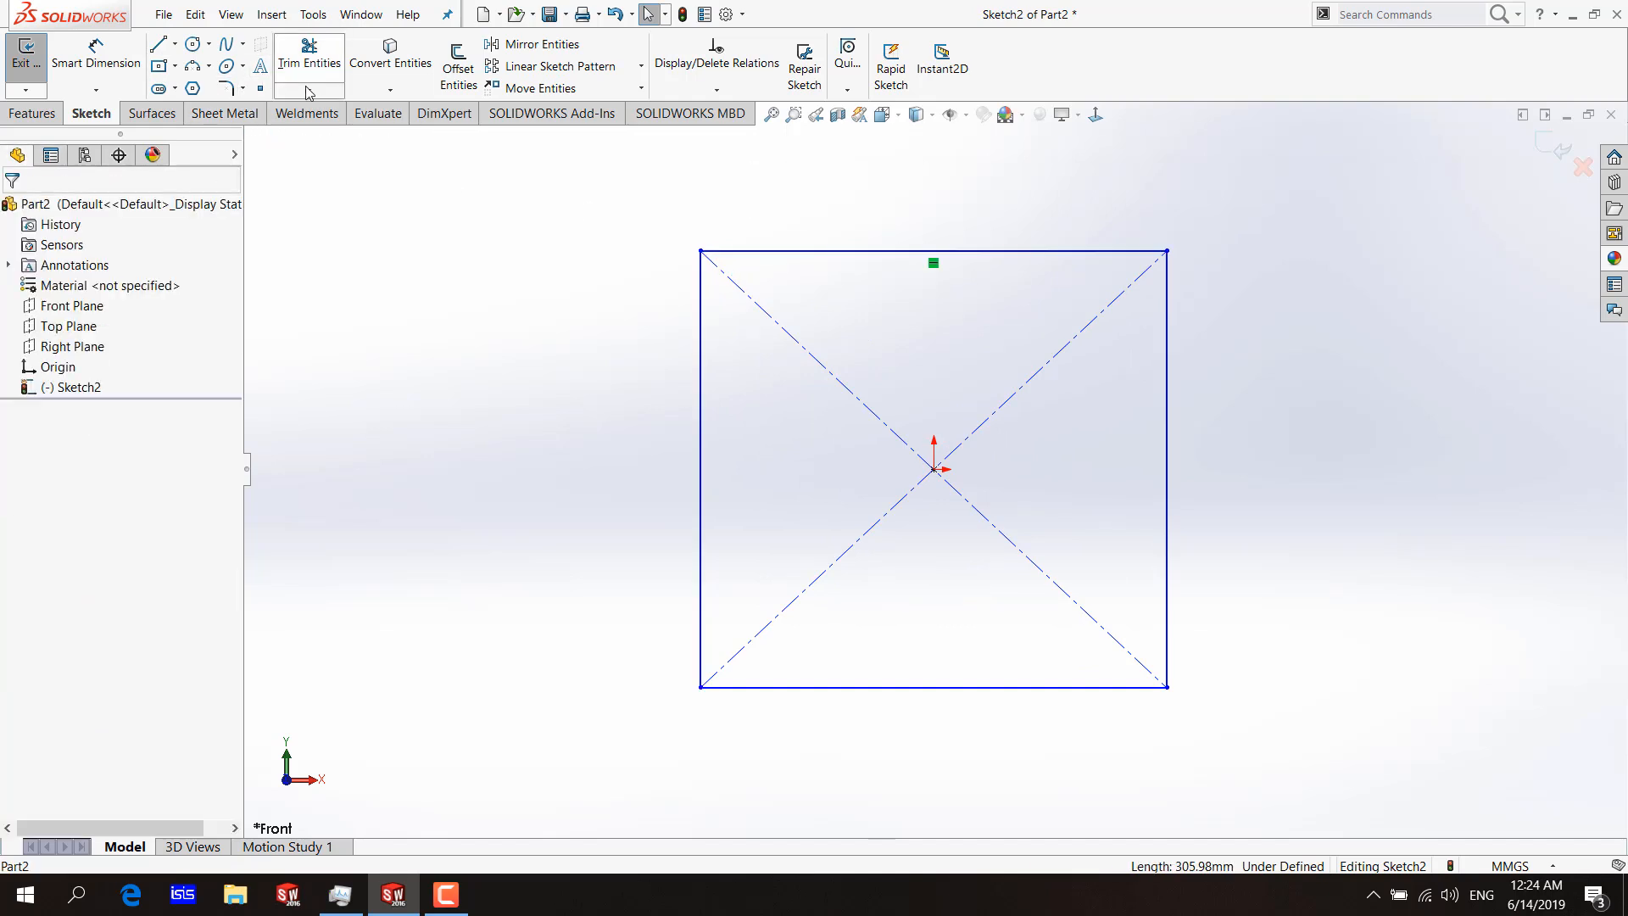
left_click(309, 77)
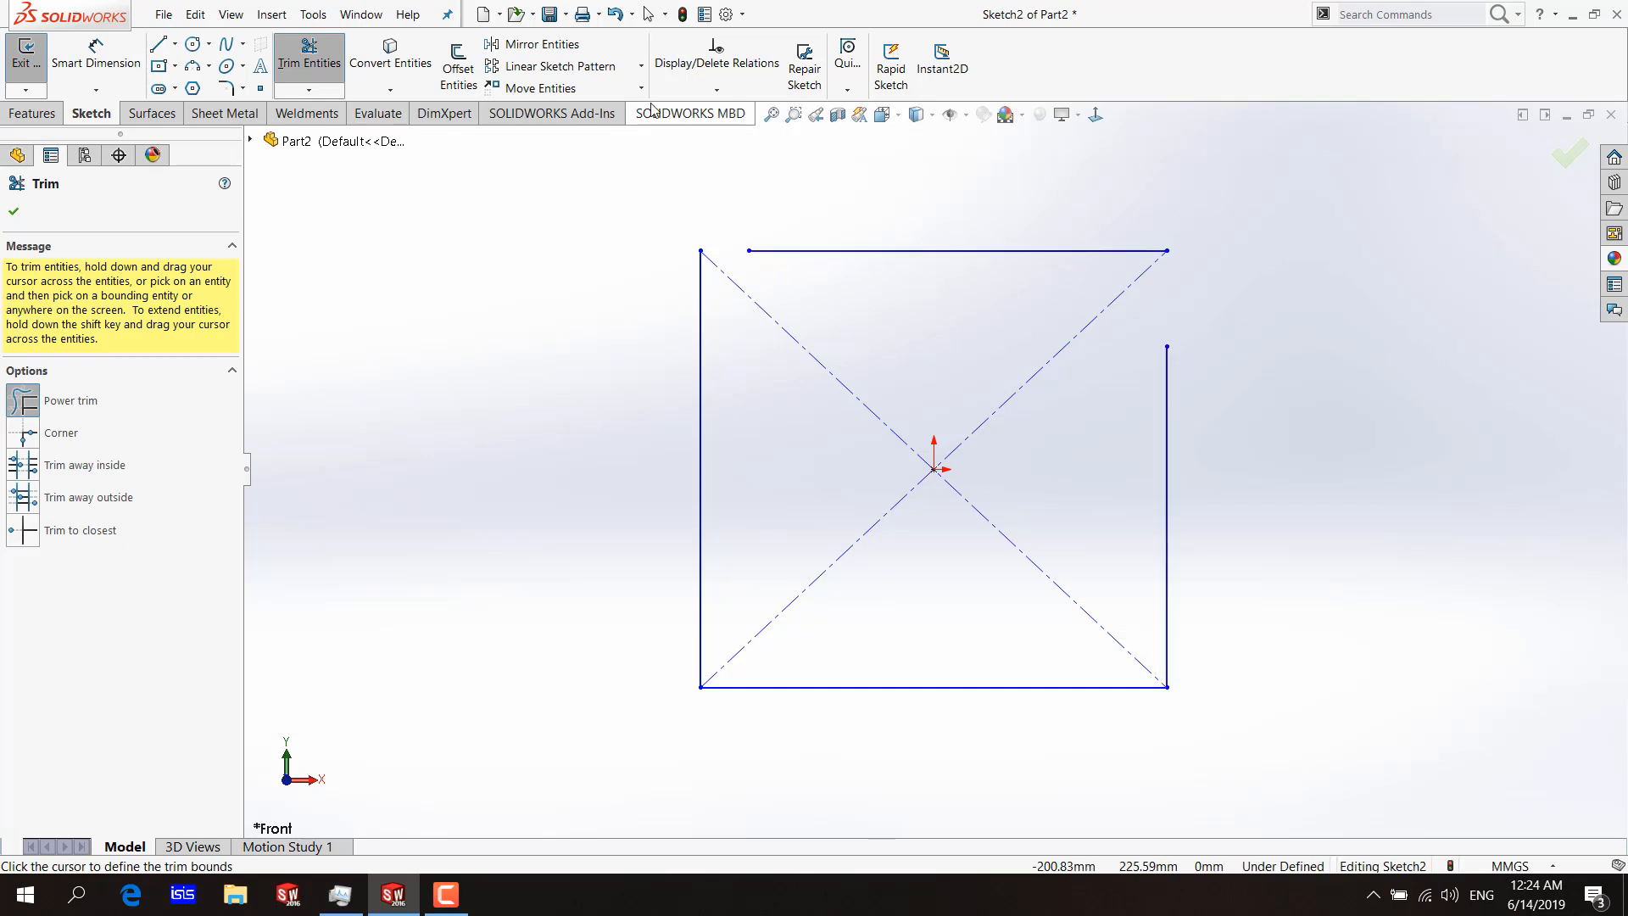
Check the sketch for gaps smaller than 10 mm with Repair Sketch.
left_click(802, 78)
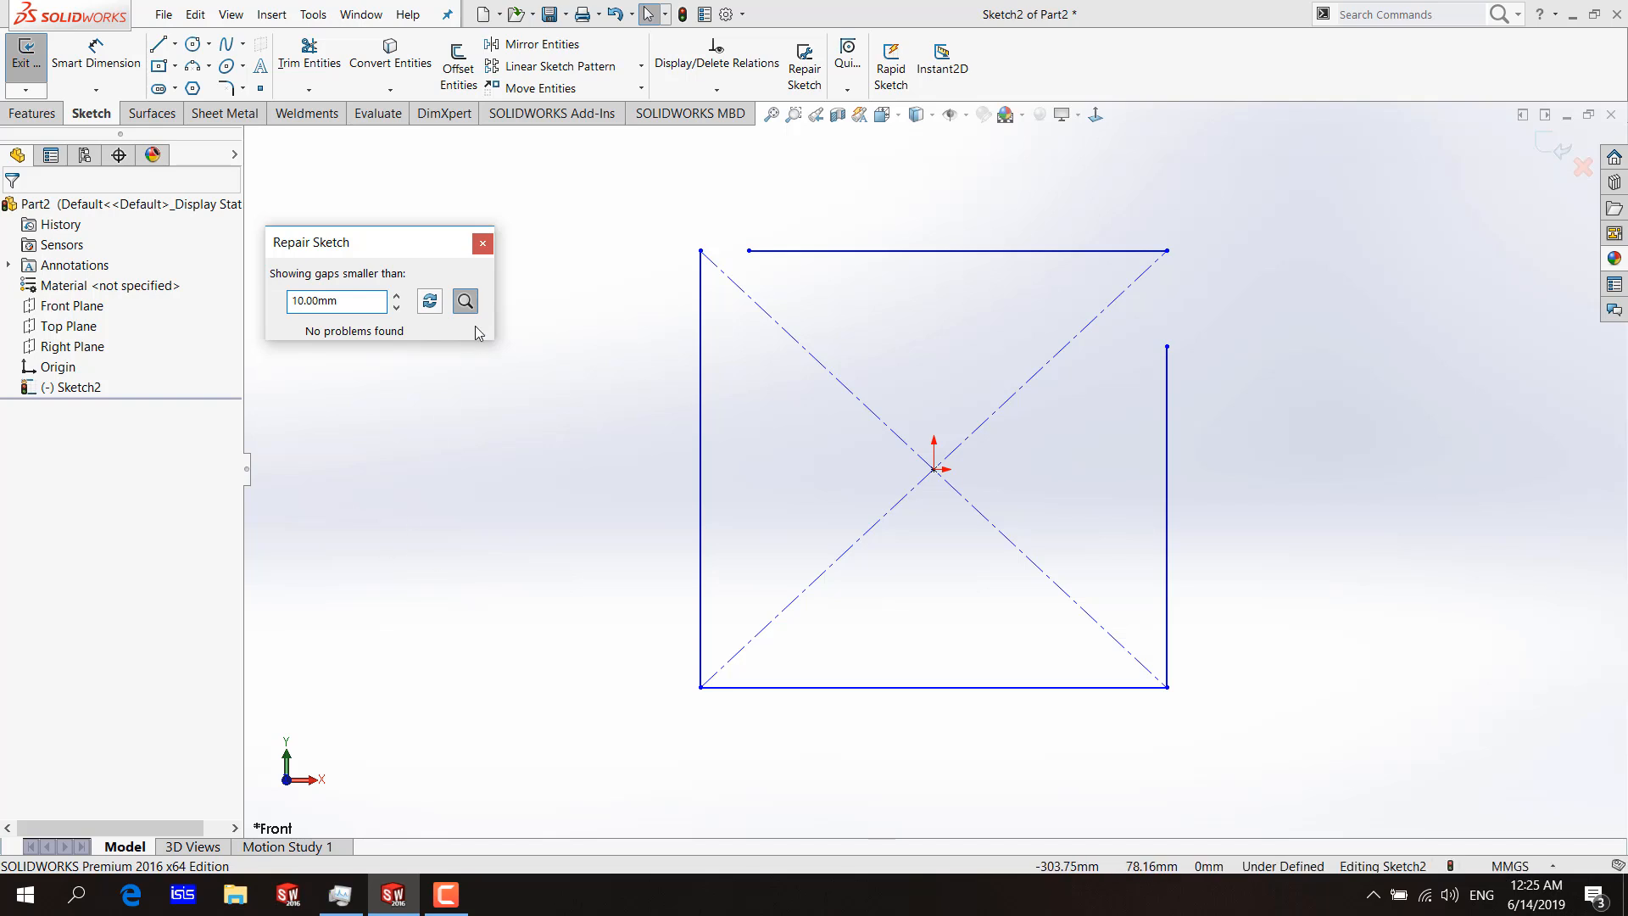
left_click(483, 243)
Measure the gaps at the rectangle's upper-left and upper-right corners with Smart Dimension previews, without placing a dimension.
left_click(96, 53)
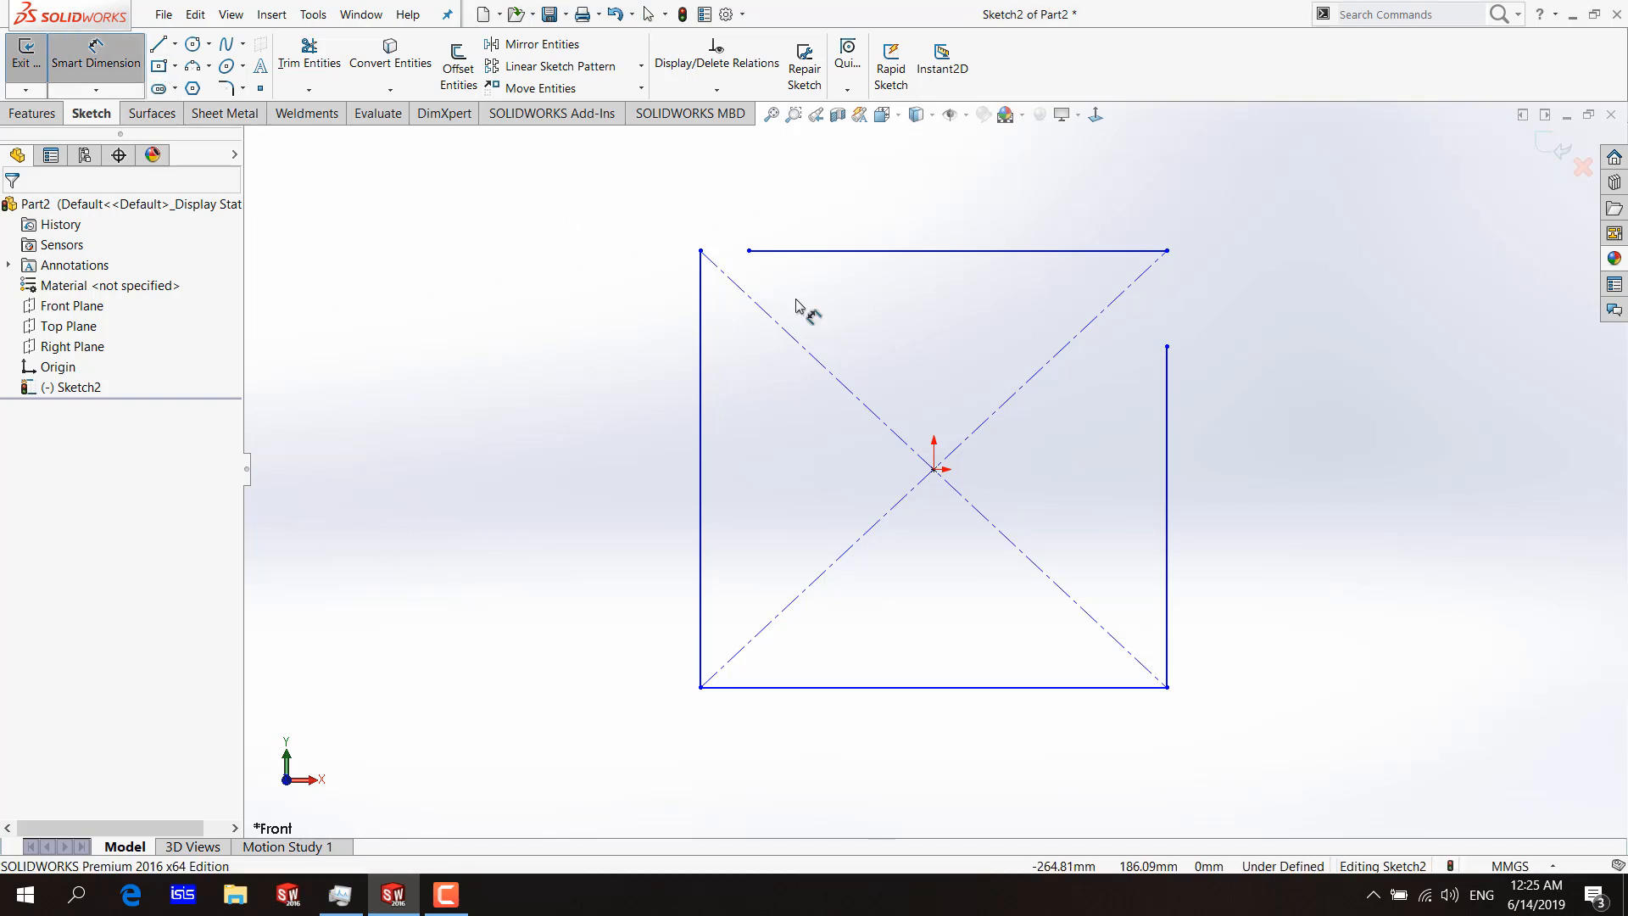
left_click(700, 251)
left_click(748, 251)
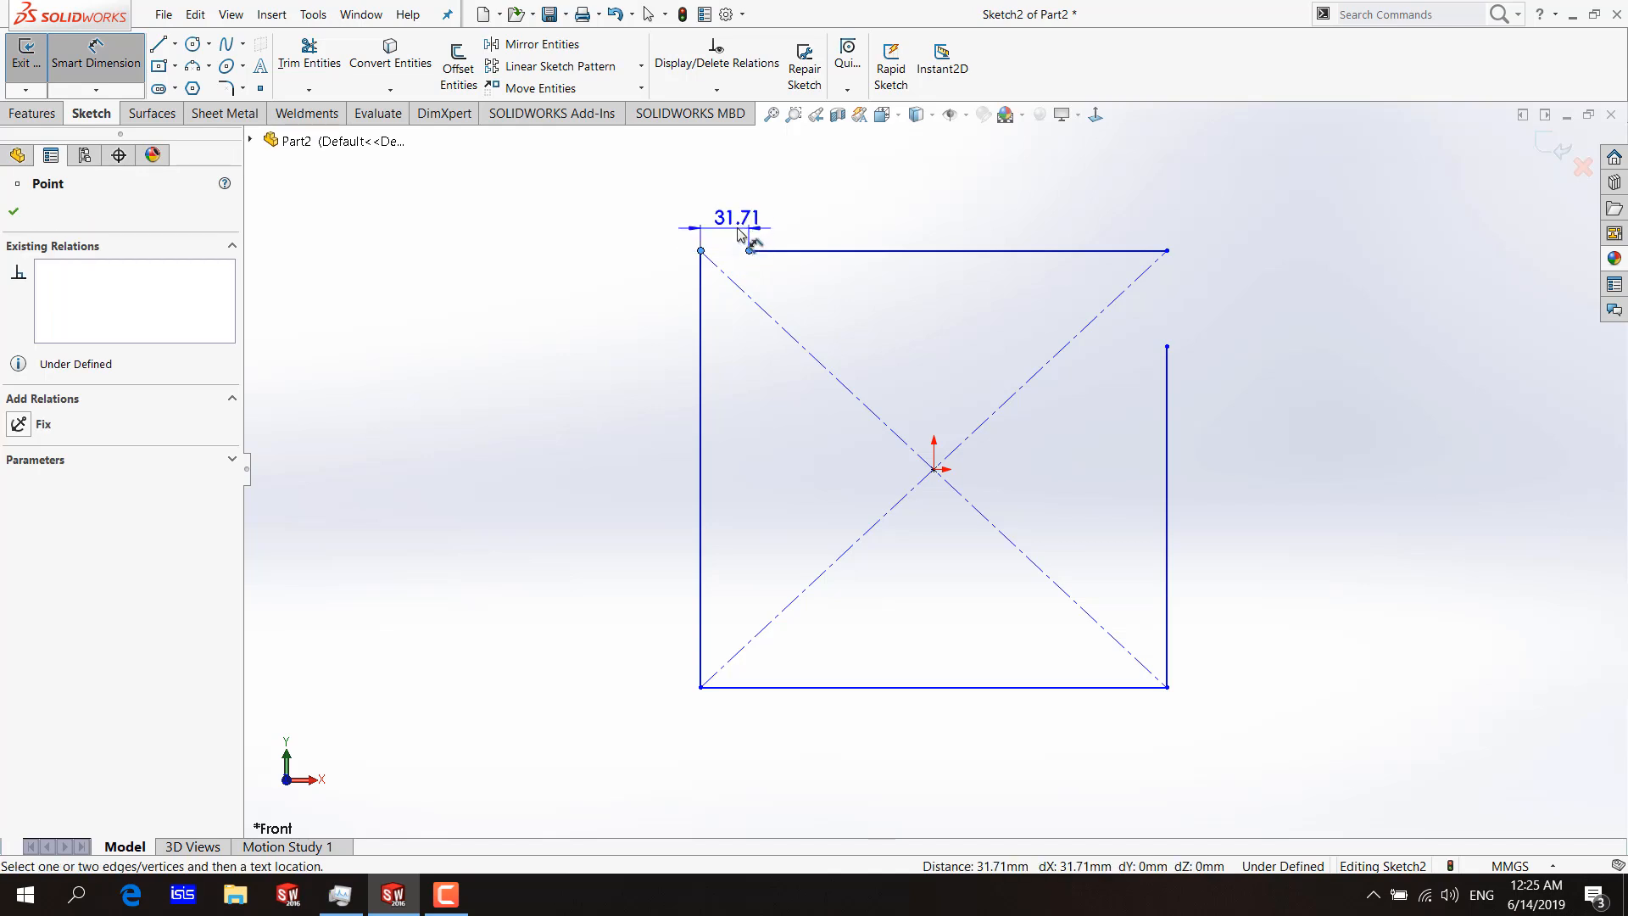
key("Escape")
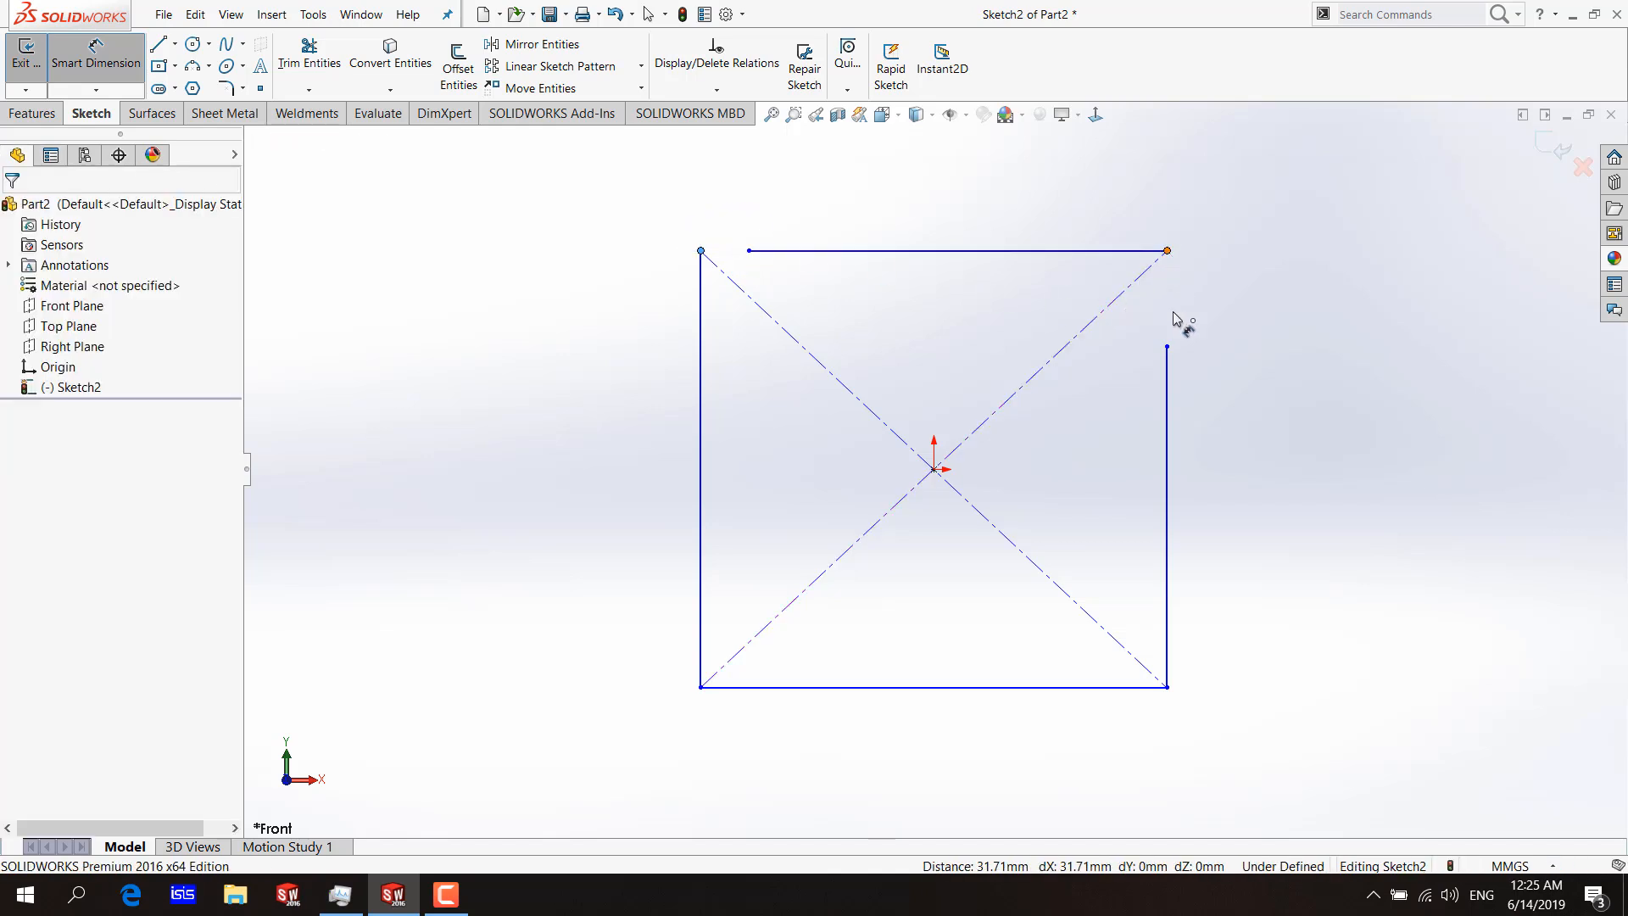
left_click(1168, 346)
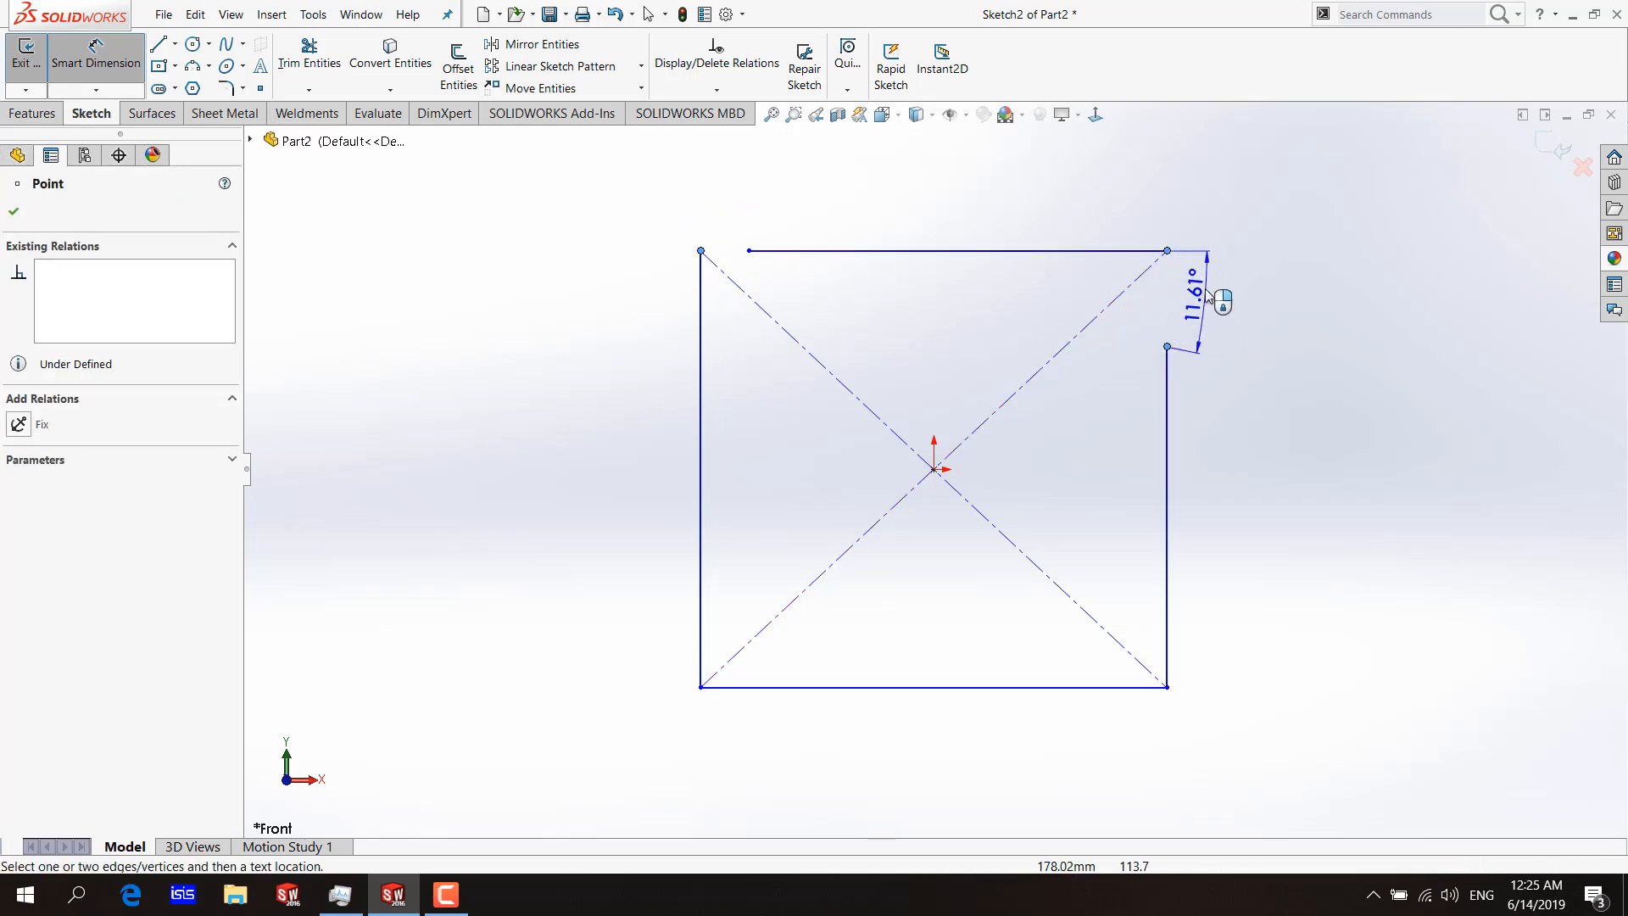
key("Escape")
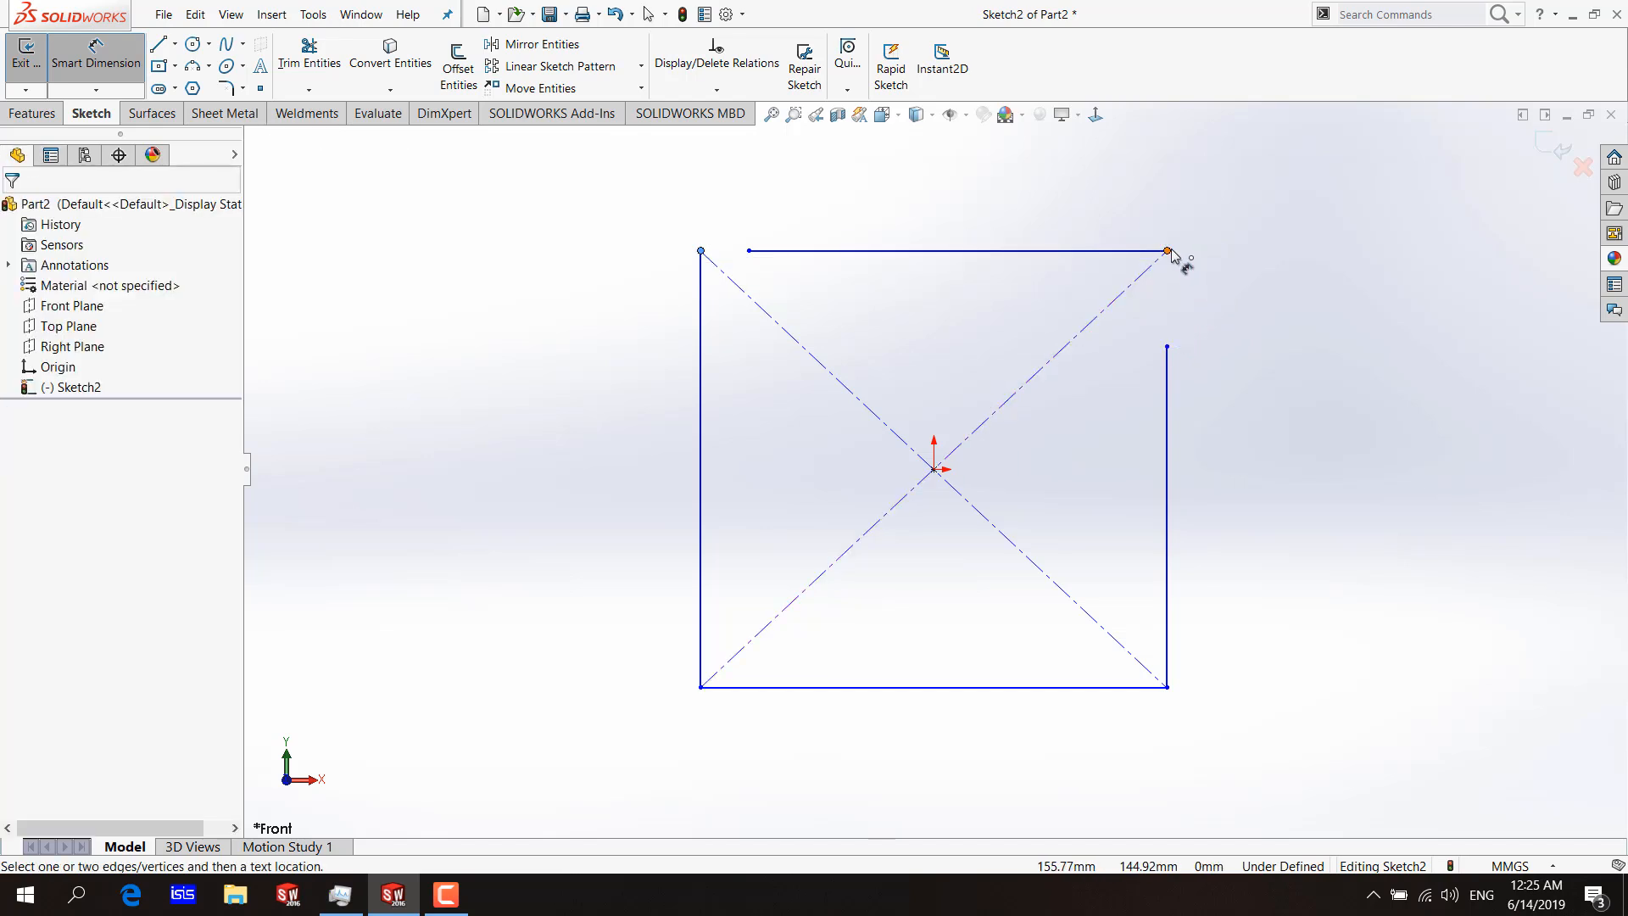
key("Escape")
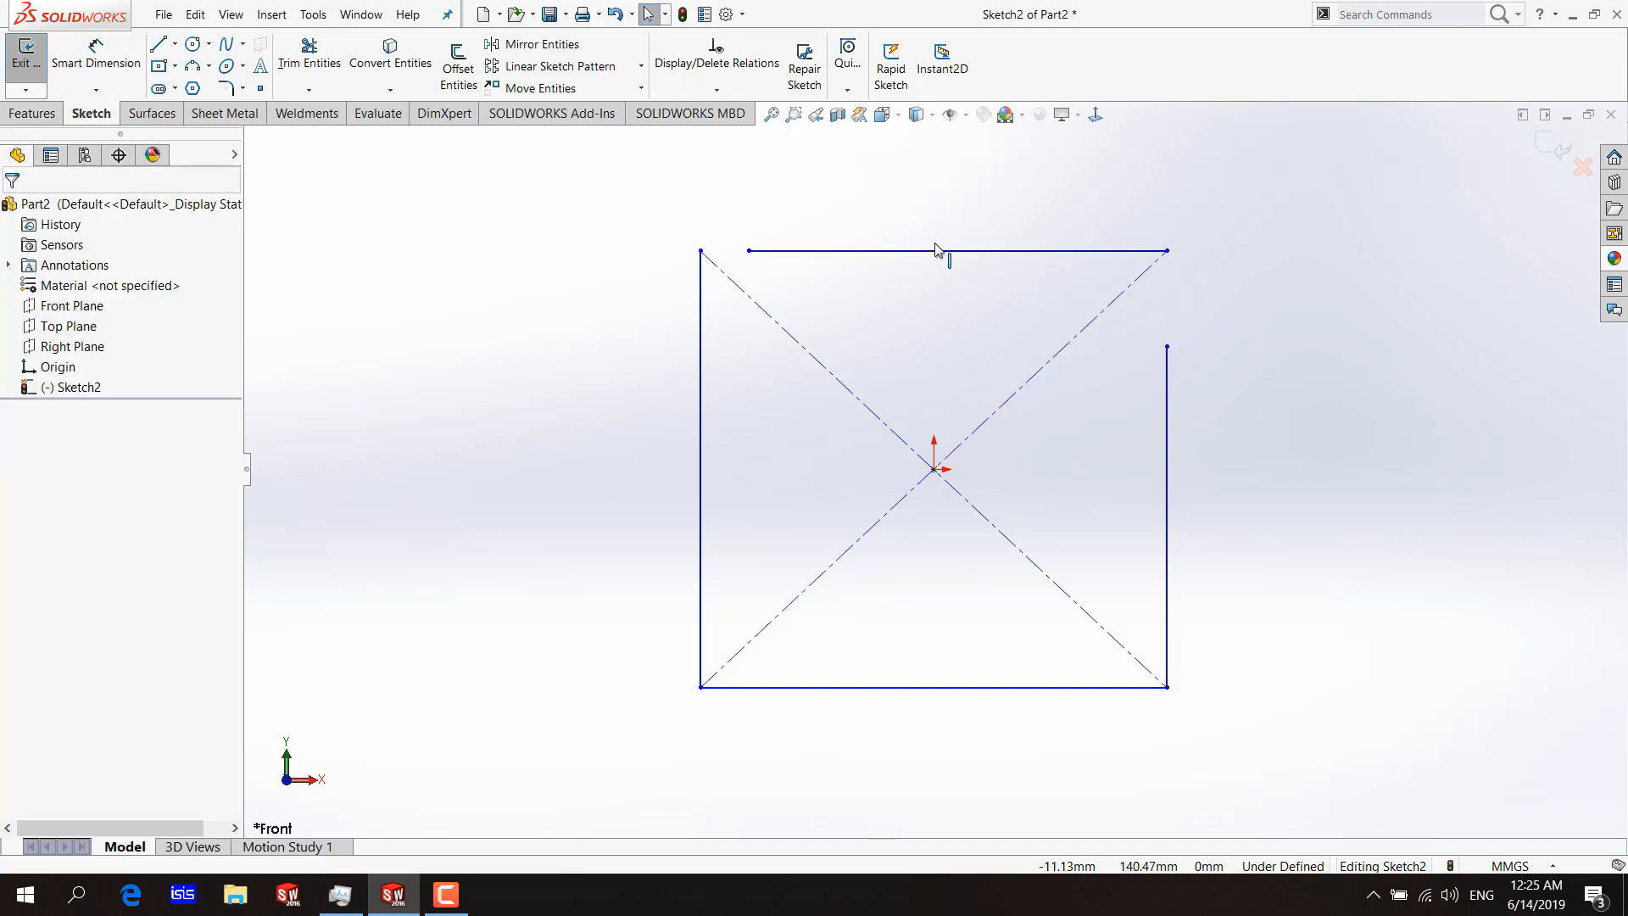
Add a Vertical relation between the top edge's right endpoint and the right edge's upper endpoint.
left_click(1169, 251)
left_click(1168, 347, "ctrl")
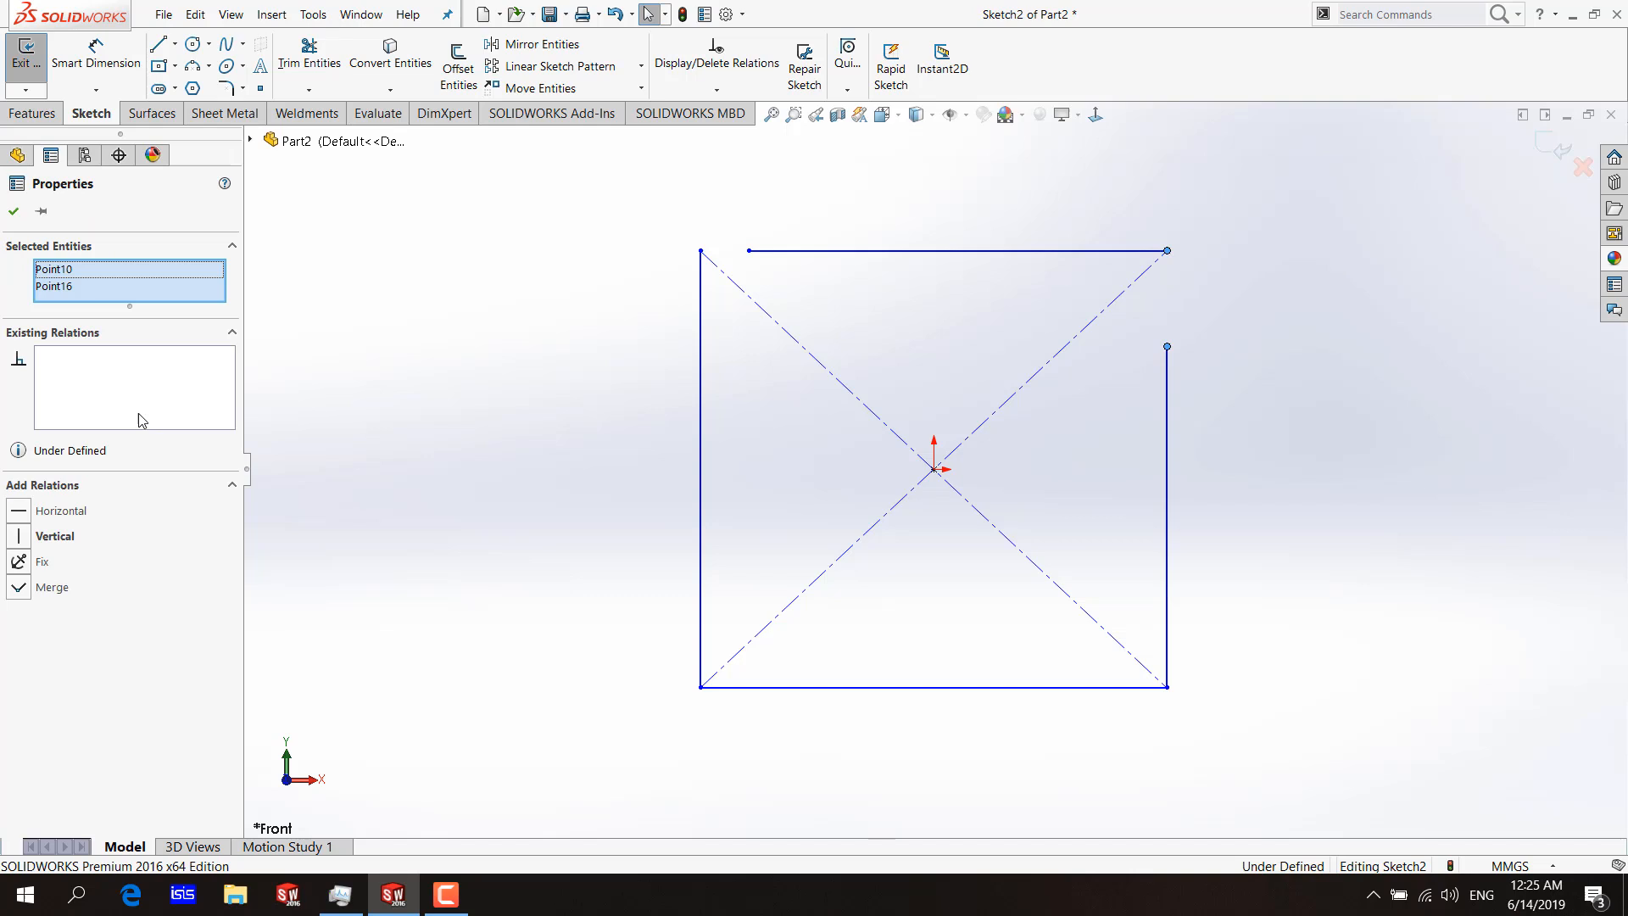
left_click(50, 536)
left_click(447, 389)
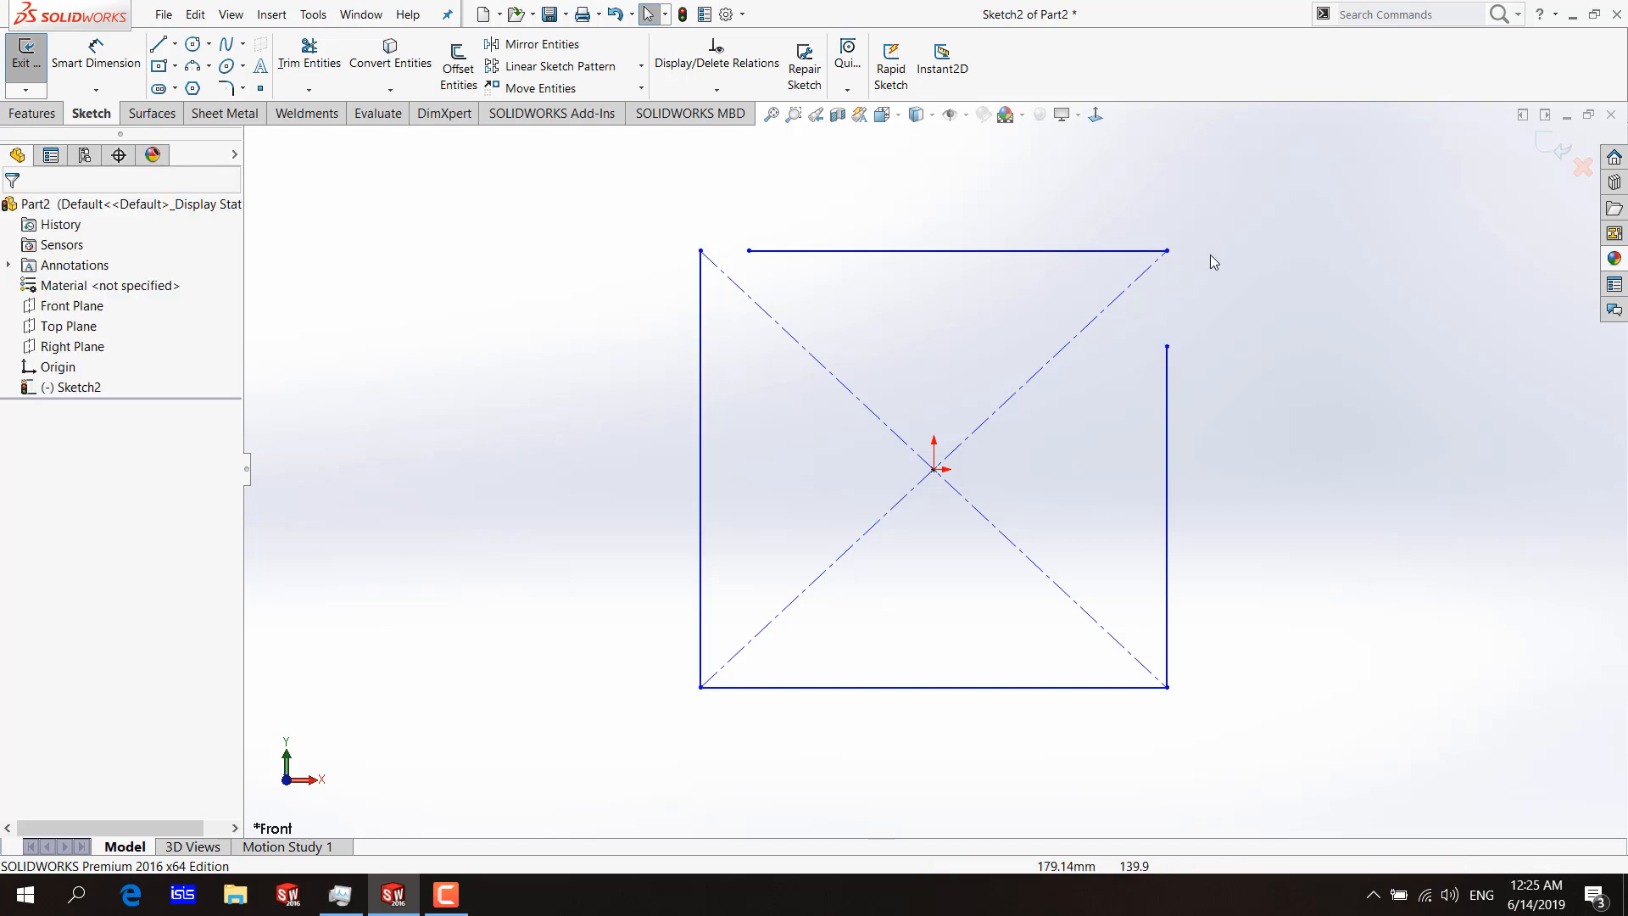
Measure the gap at the rectangle's upper-right corner with a Smart Dimension preview between its two endpoints.
key("Return")
left_click(1168, 251)
left_click(1168, 347)
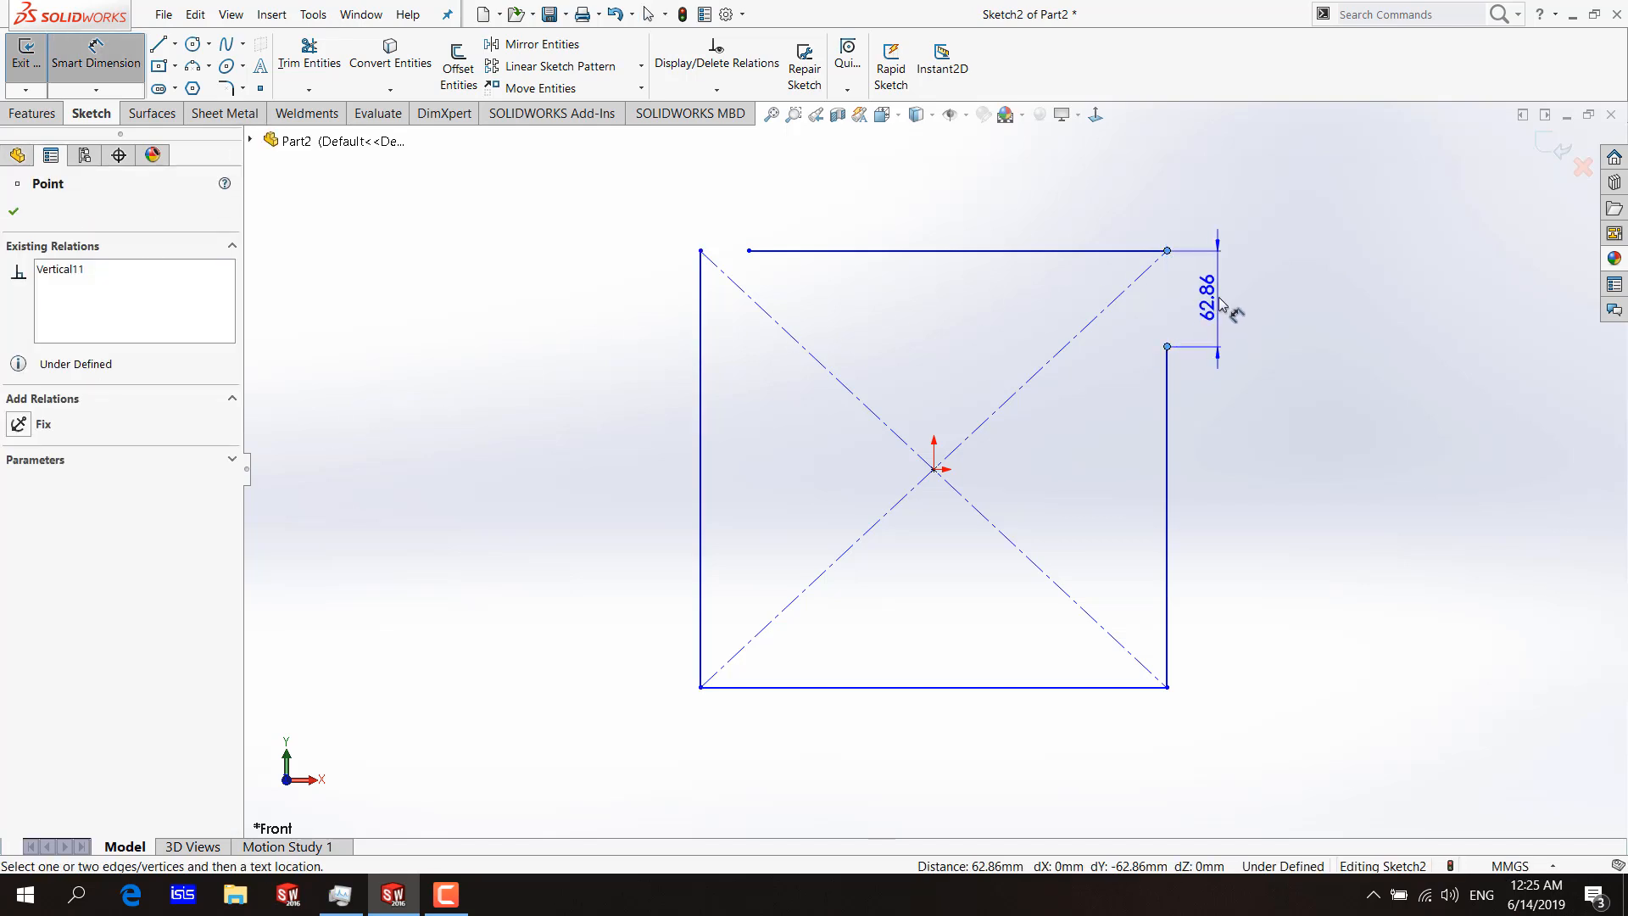
key("Escape")
Check the sketch with Repair Sketch for gaps smaller than 40 mm and again for gaps smaller than 70 mm.
left_click(803, 64)
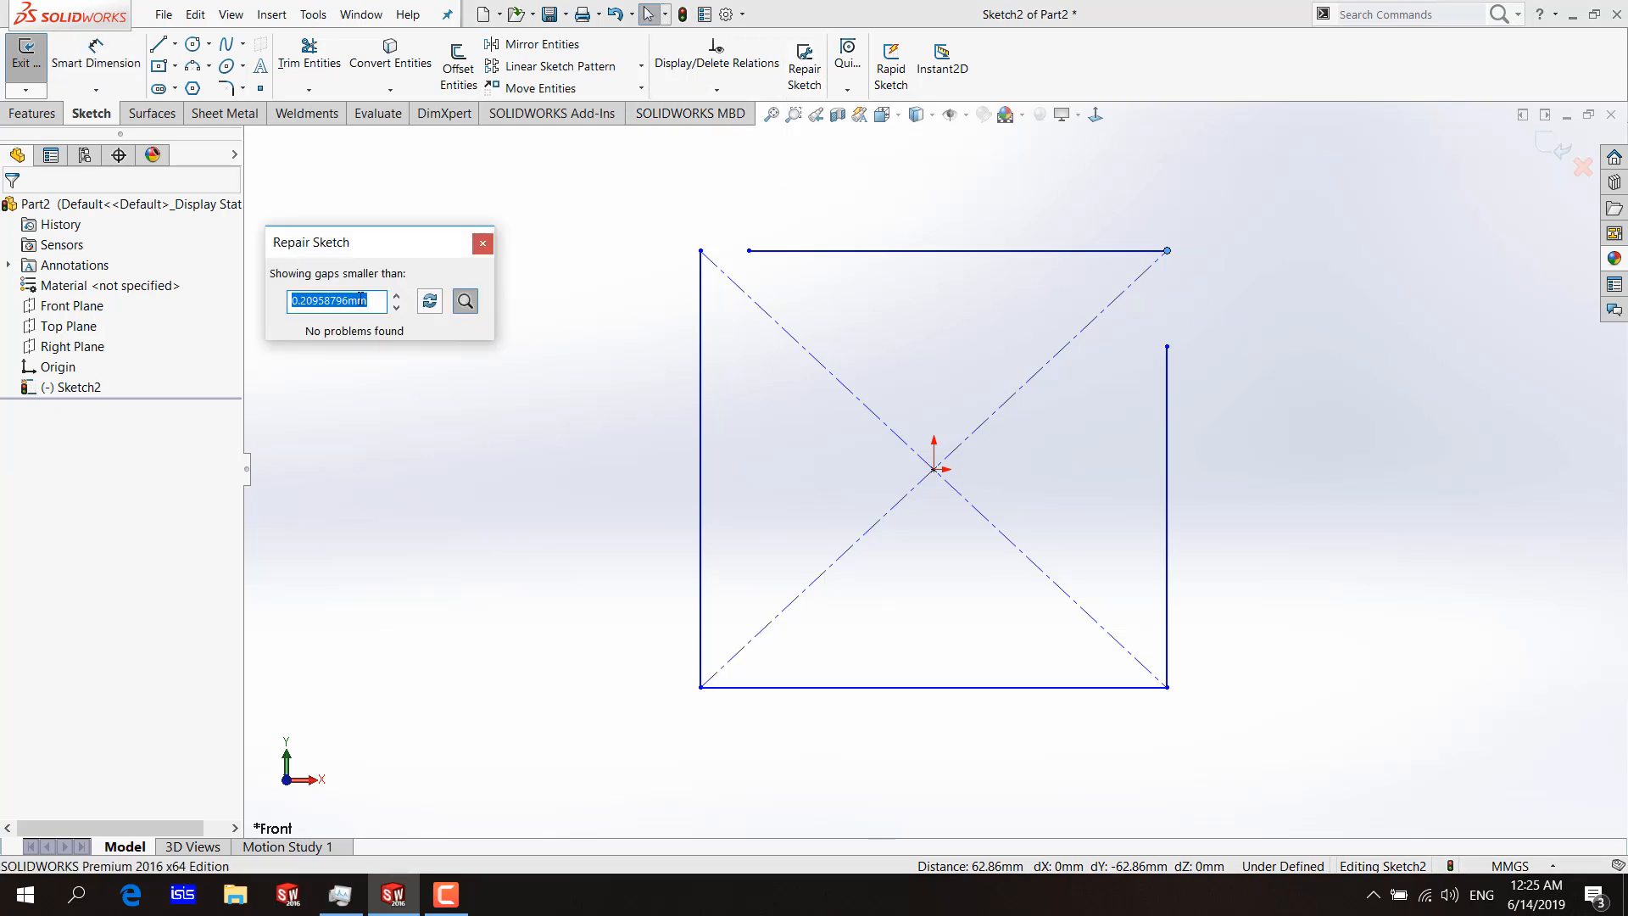
type("40")
key("Return")
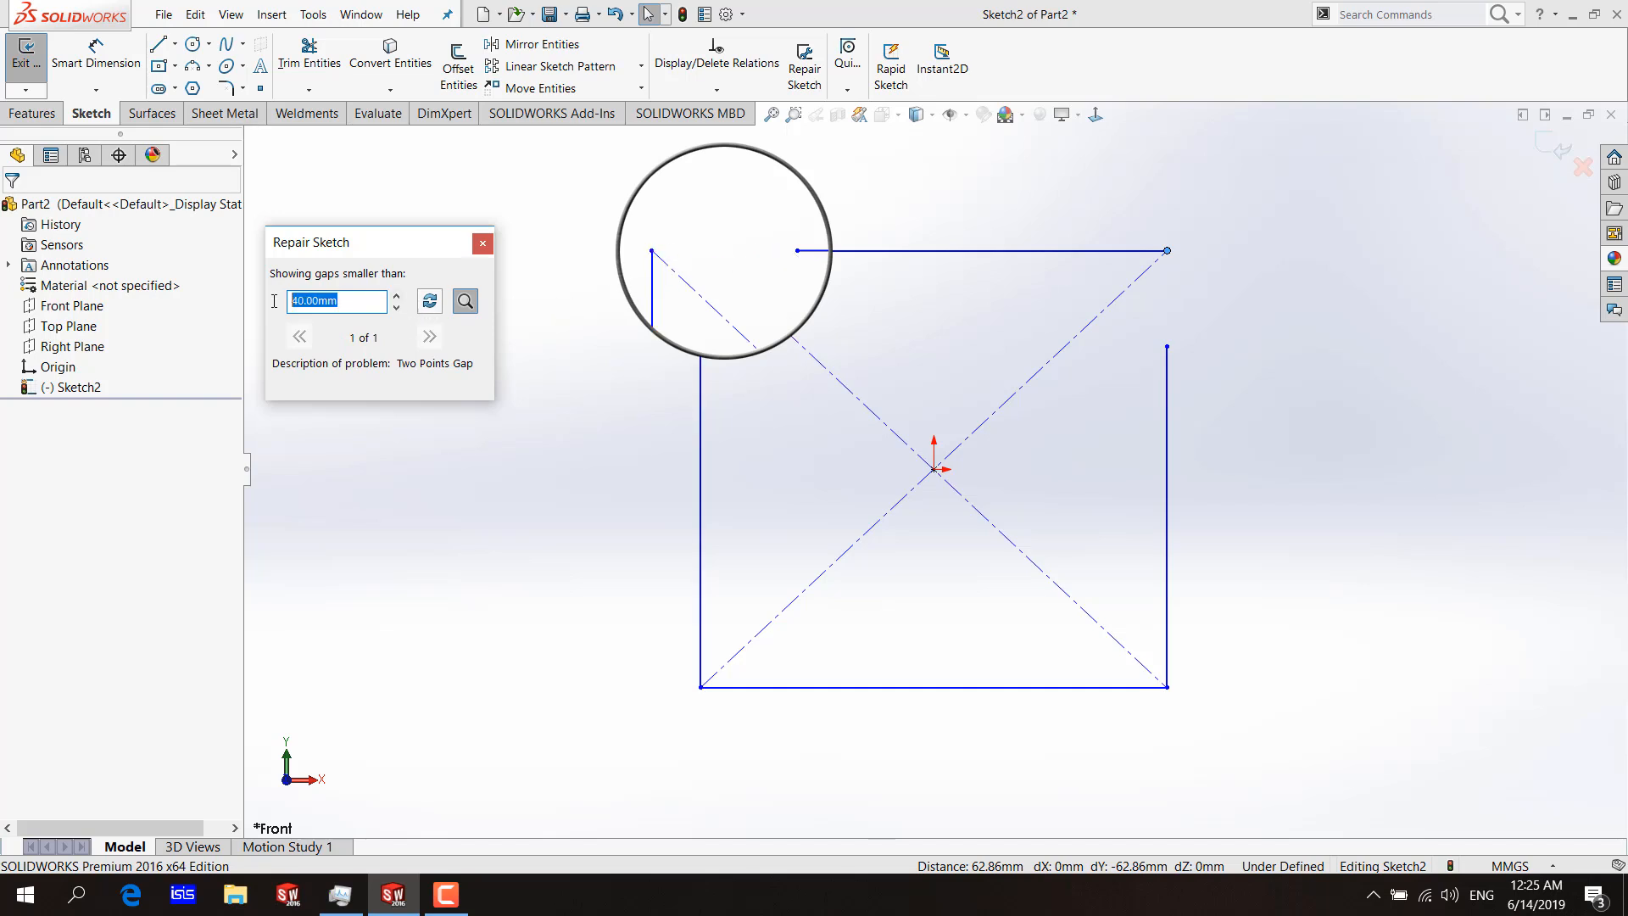
type("70")
key("Return")
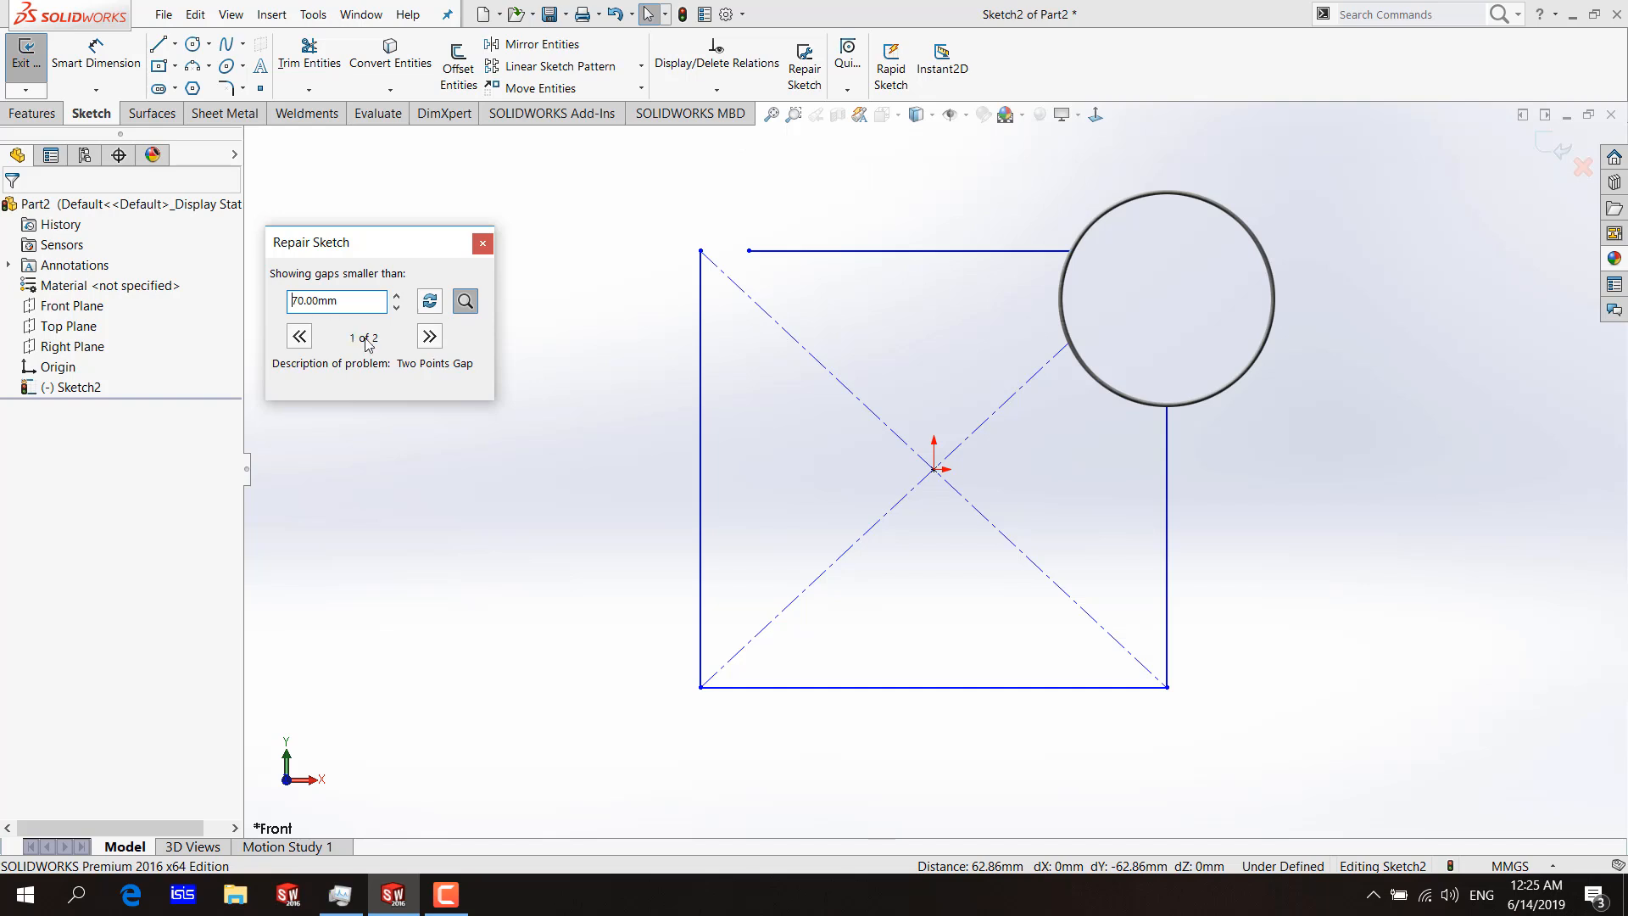
Review the detected gaps and close the upper-left one by moving the top edge's left endpoint onto the left edge's upper endpoint.
left_click(429, 337)
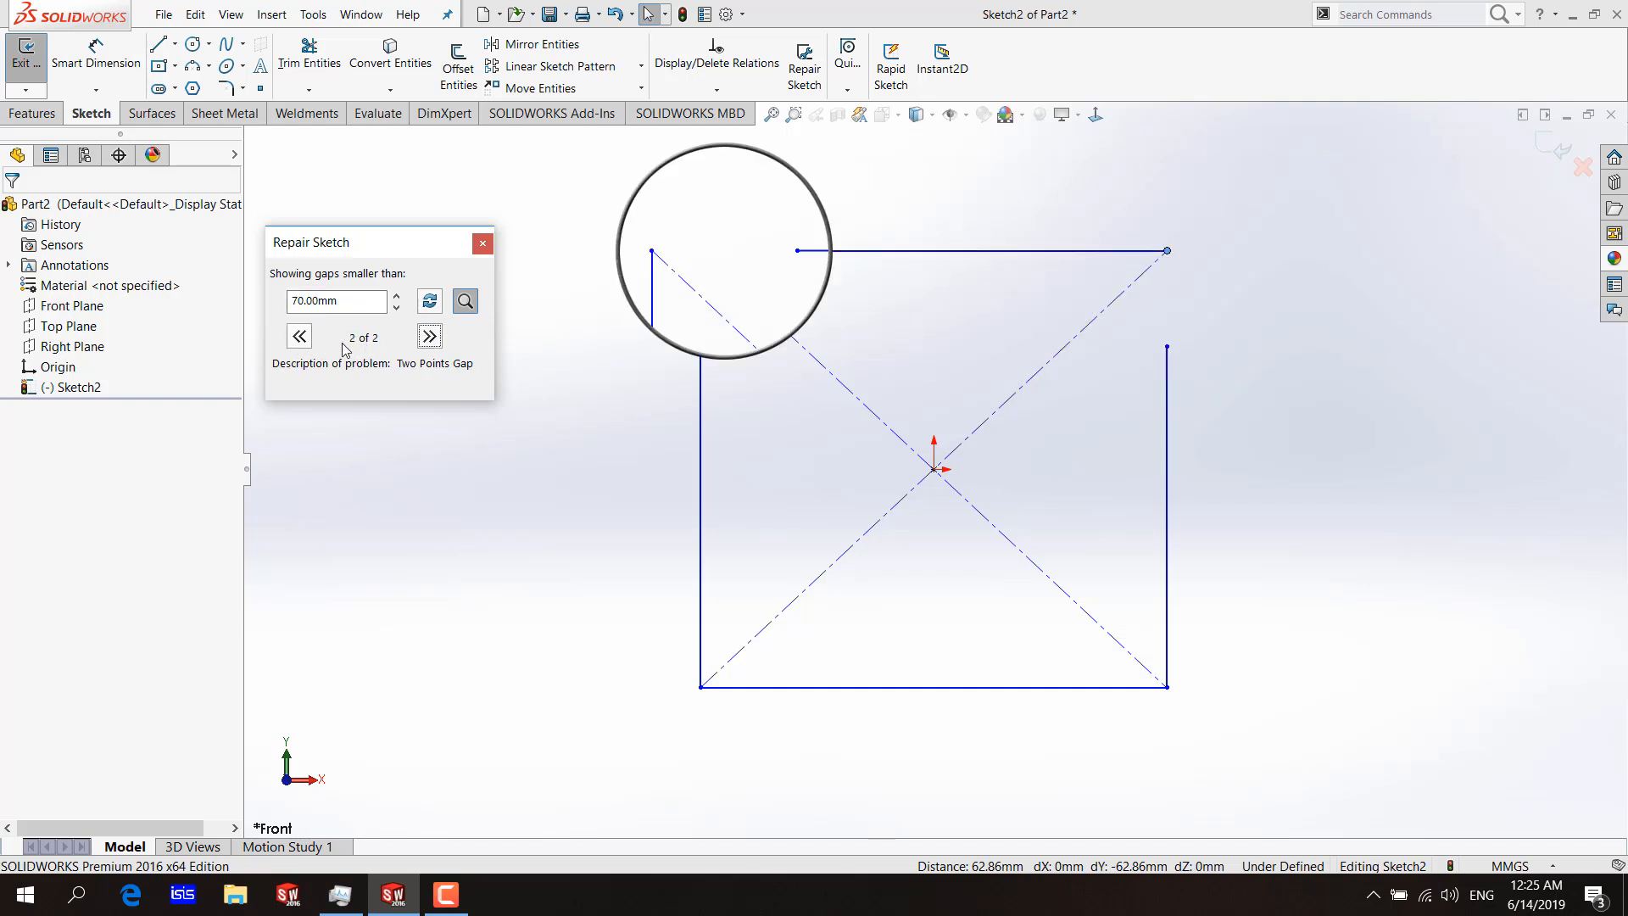
left_click(300, 337)
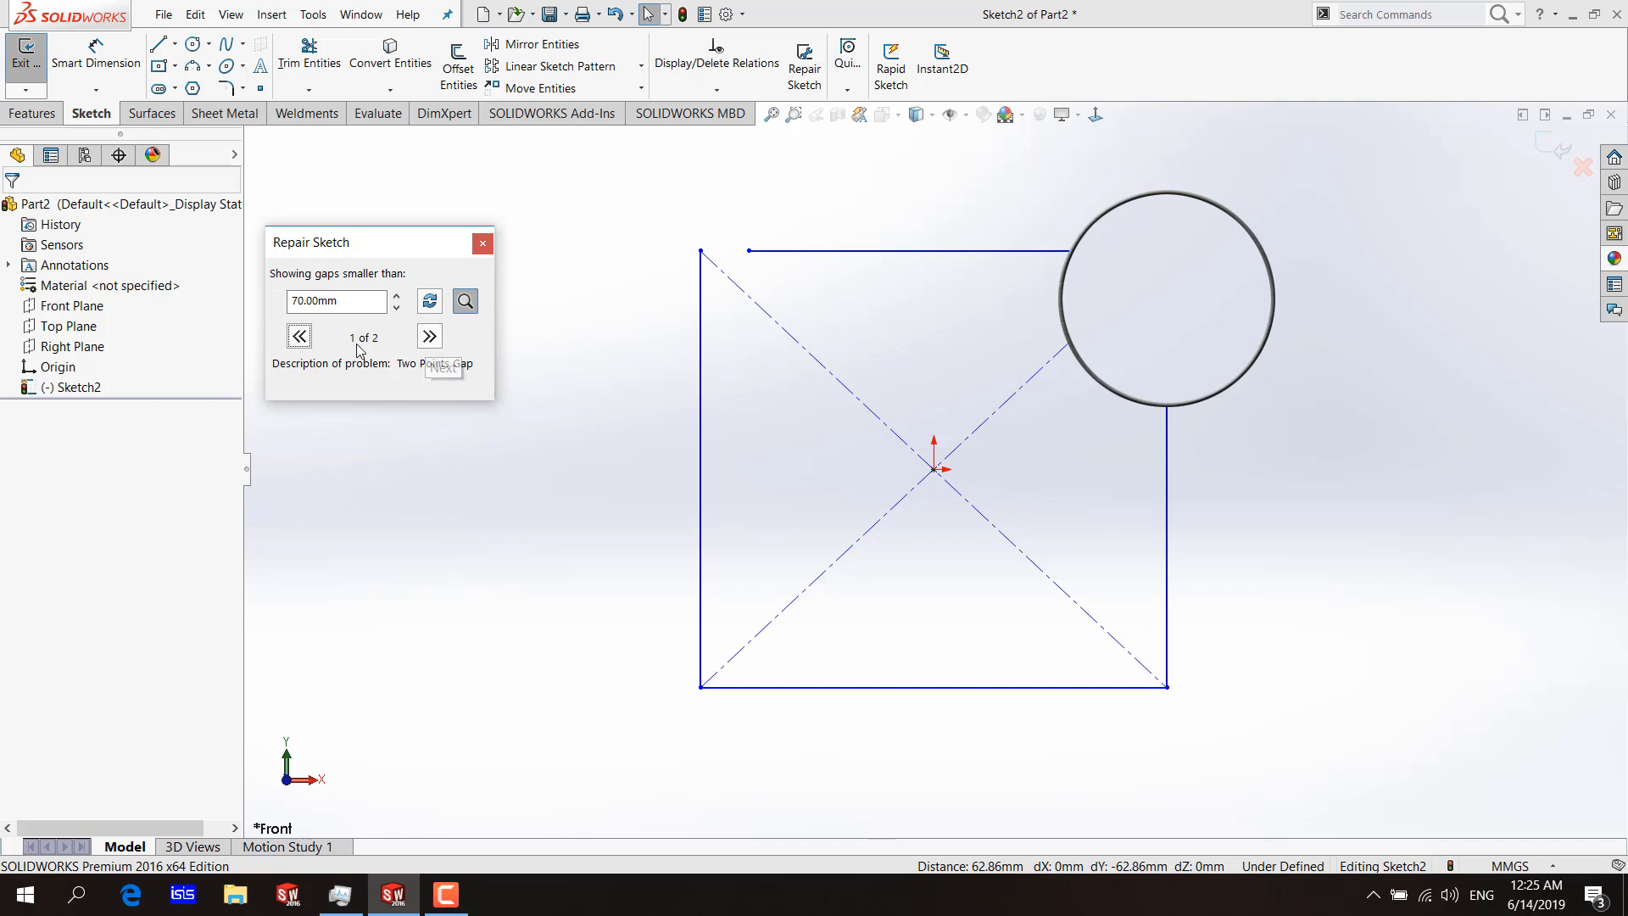
left_click(426, 338)
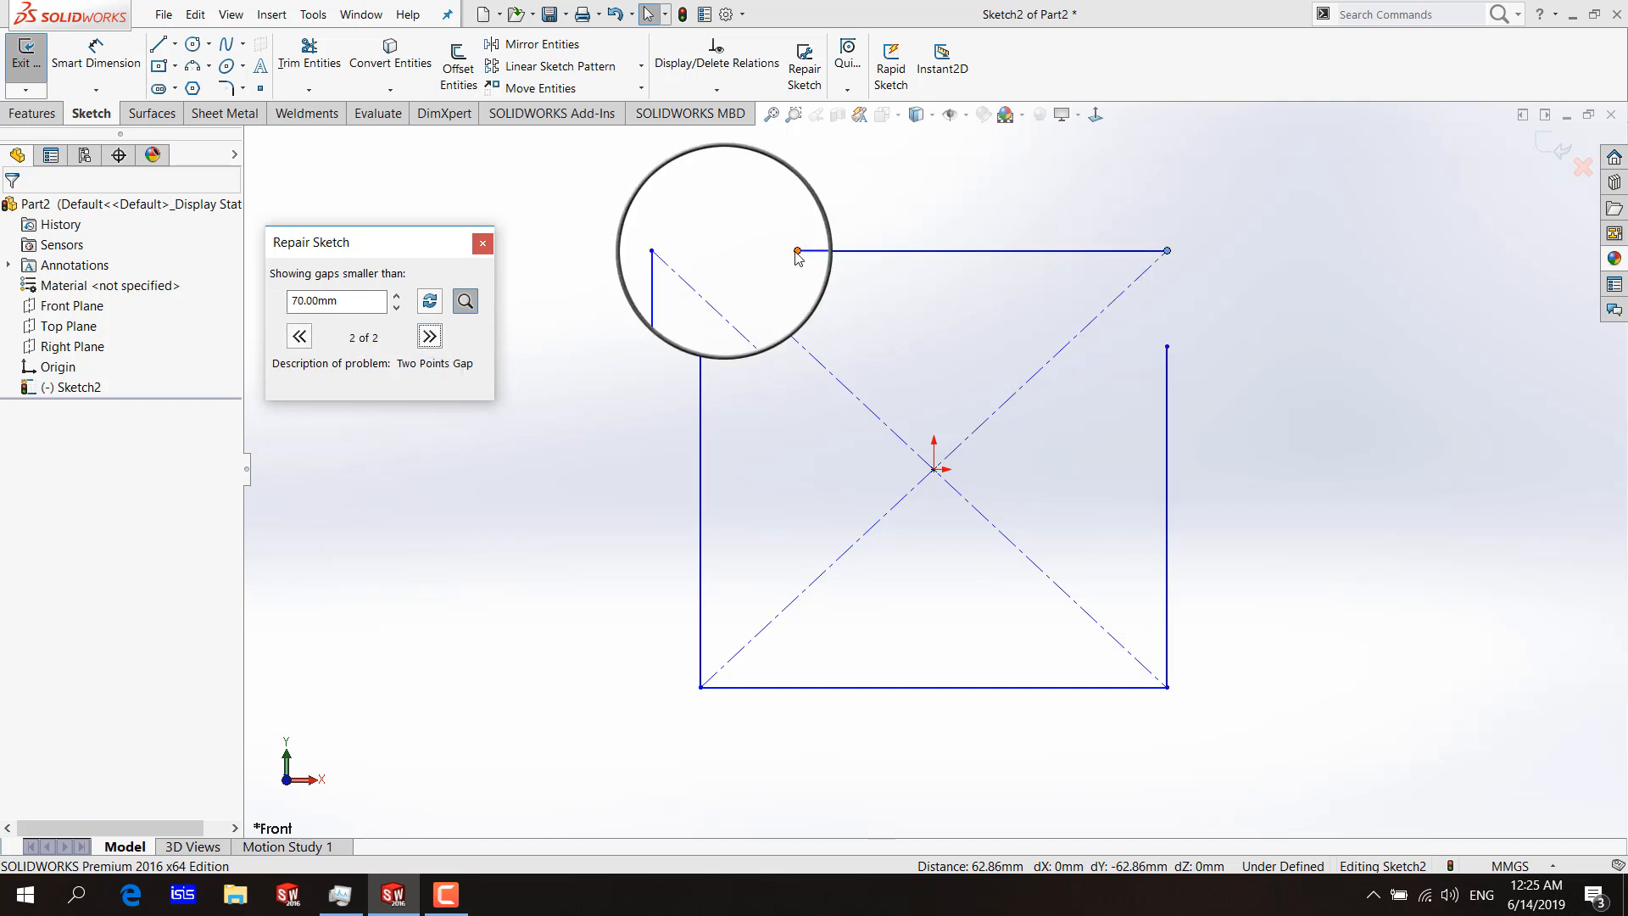
left_click_drag(797, 257, 653, 254)
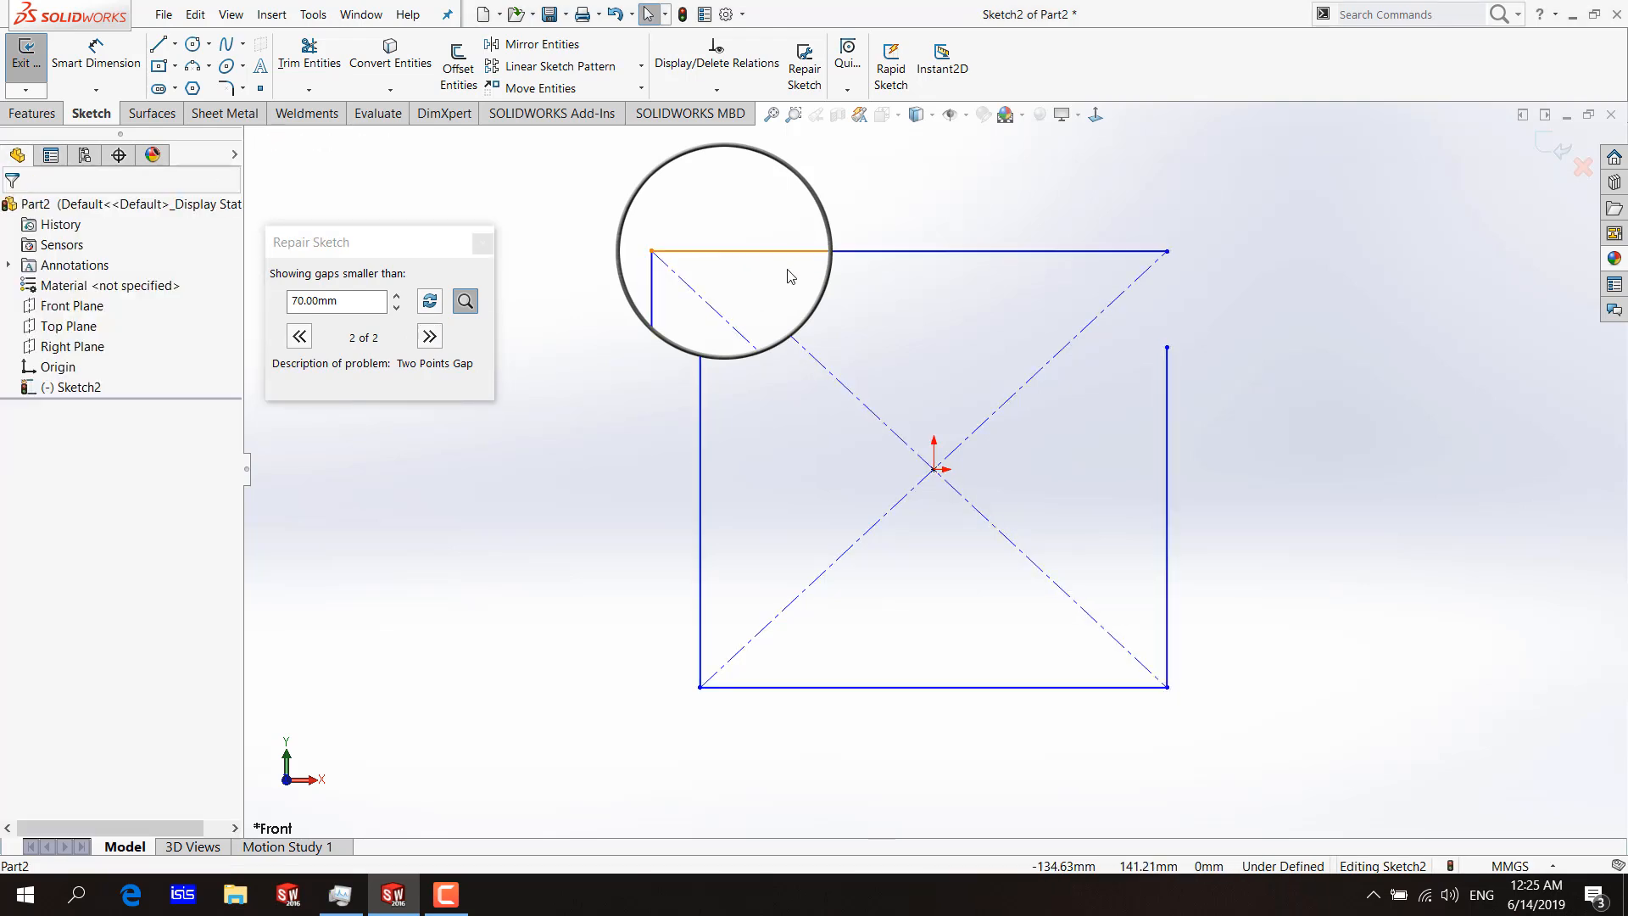
left_click(299, 337)
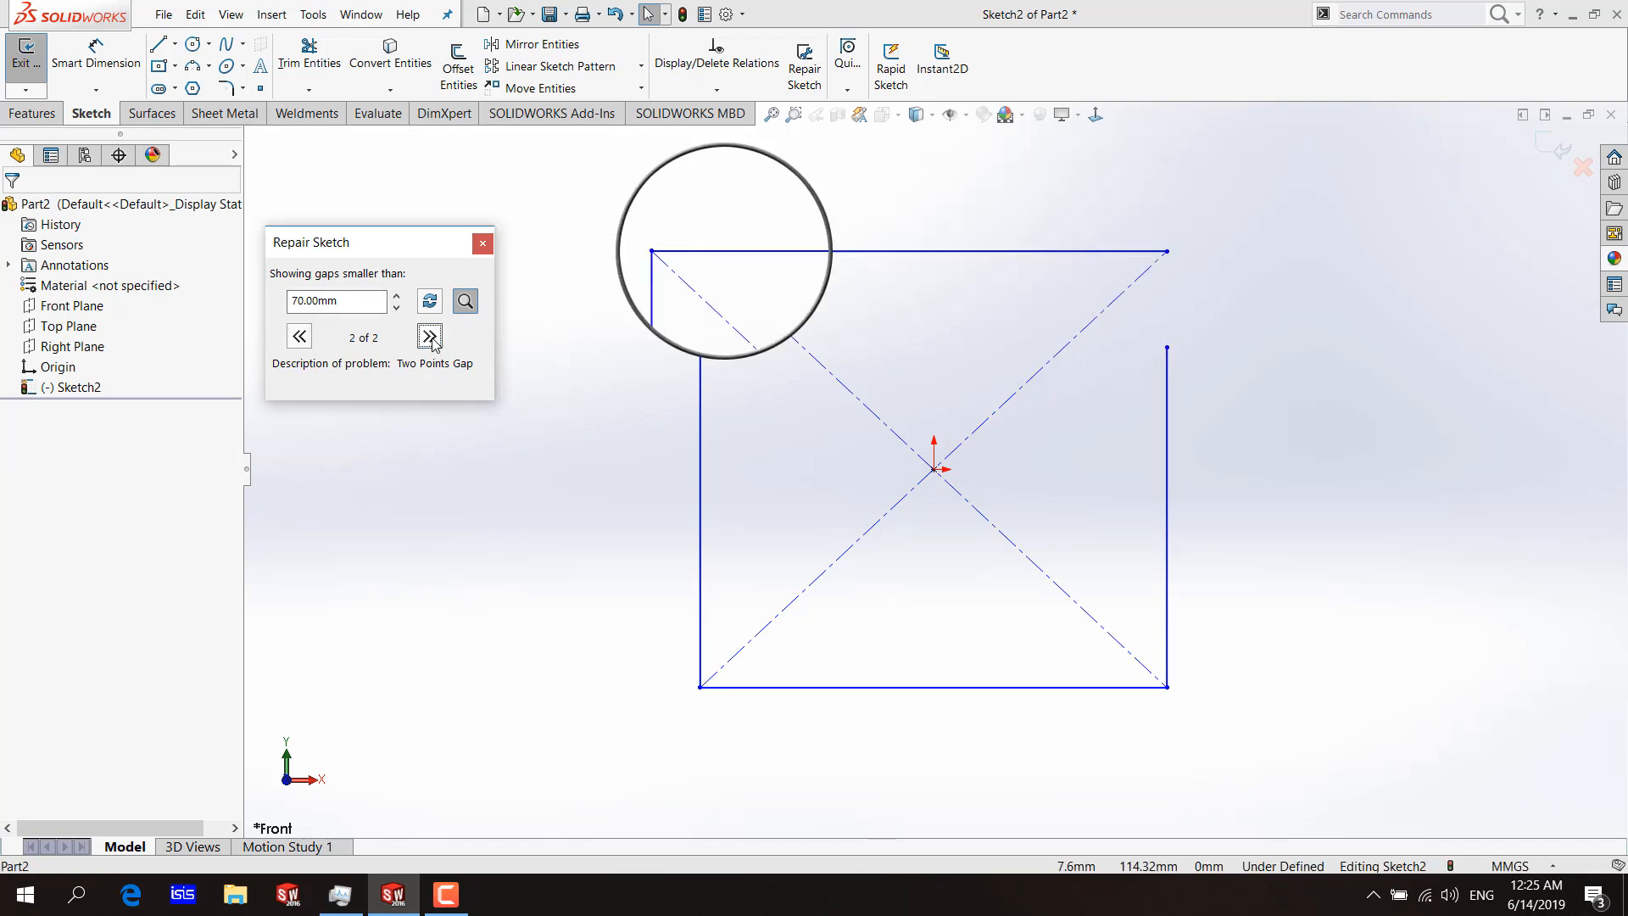
left_click(299, 337)
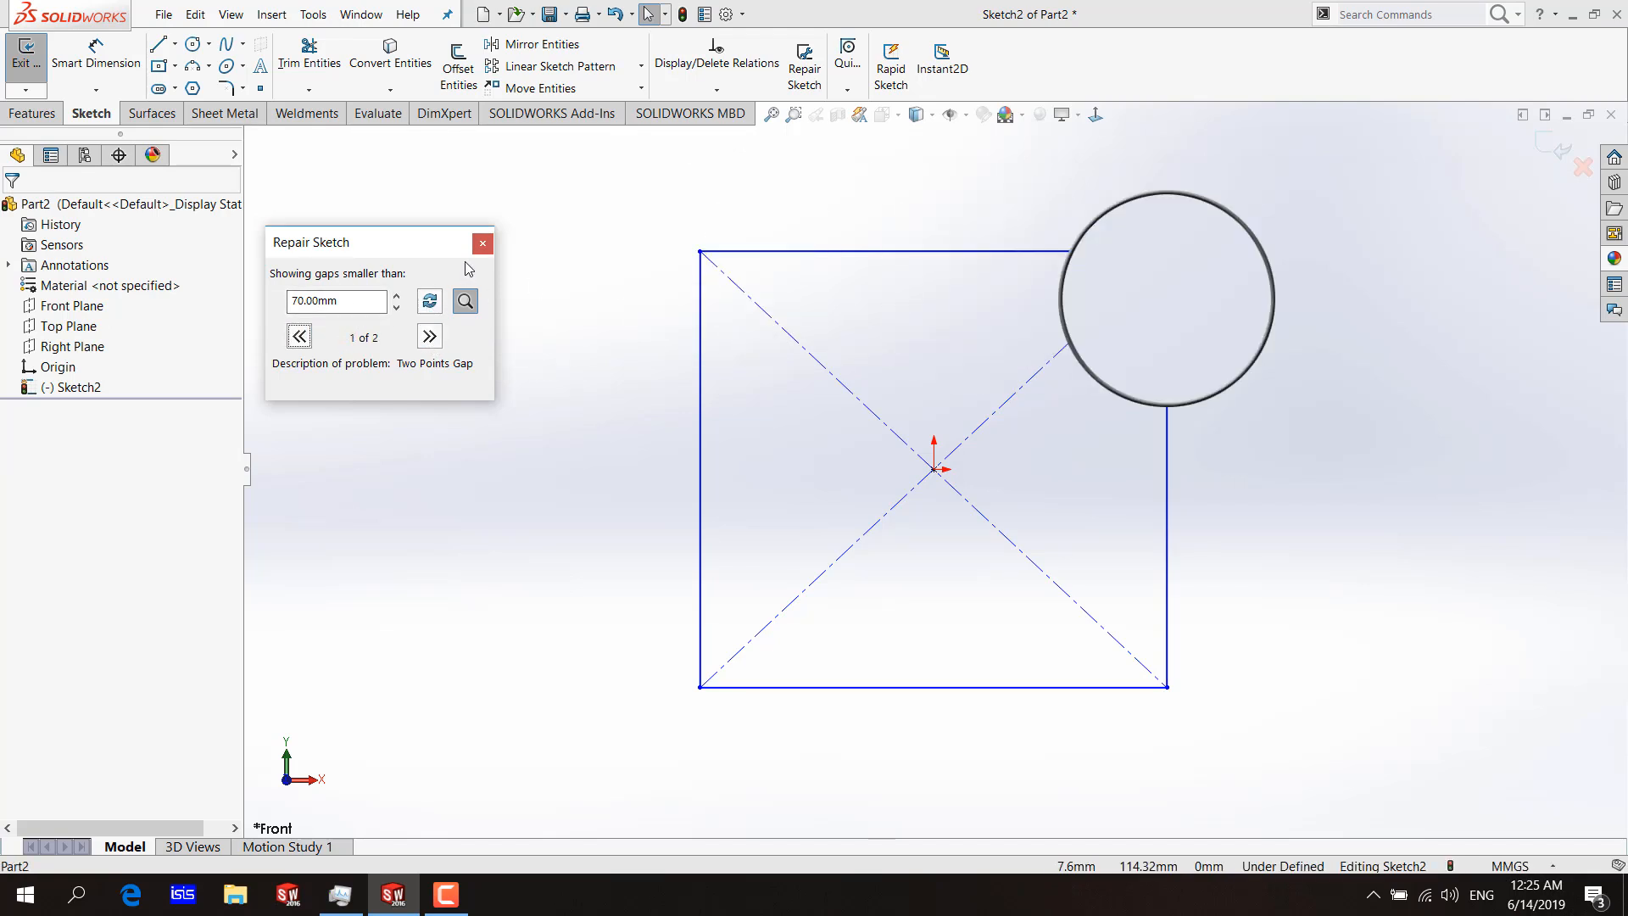
left_click(482, 246)
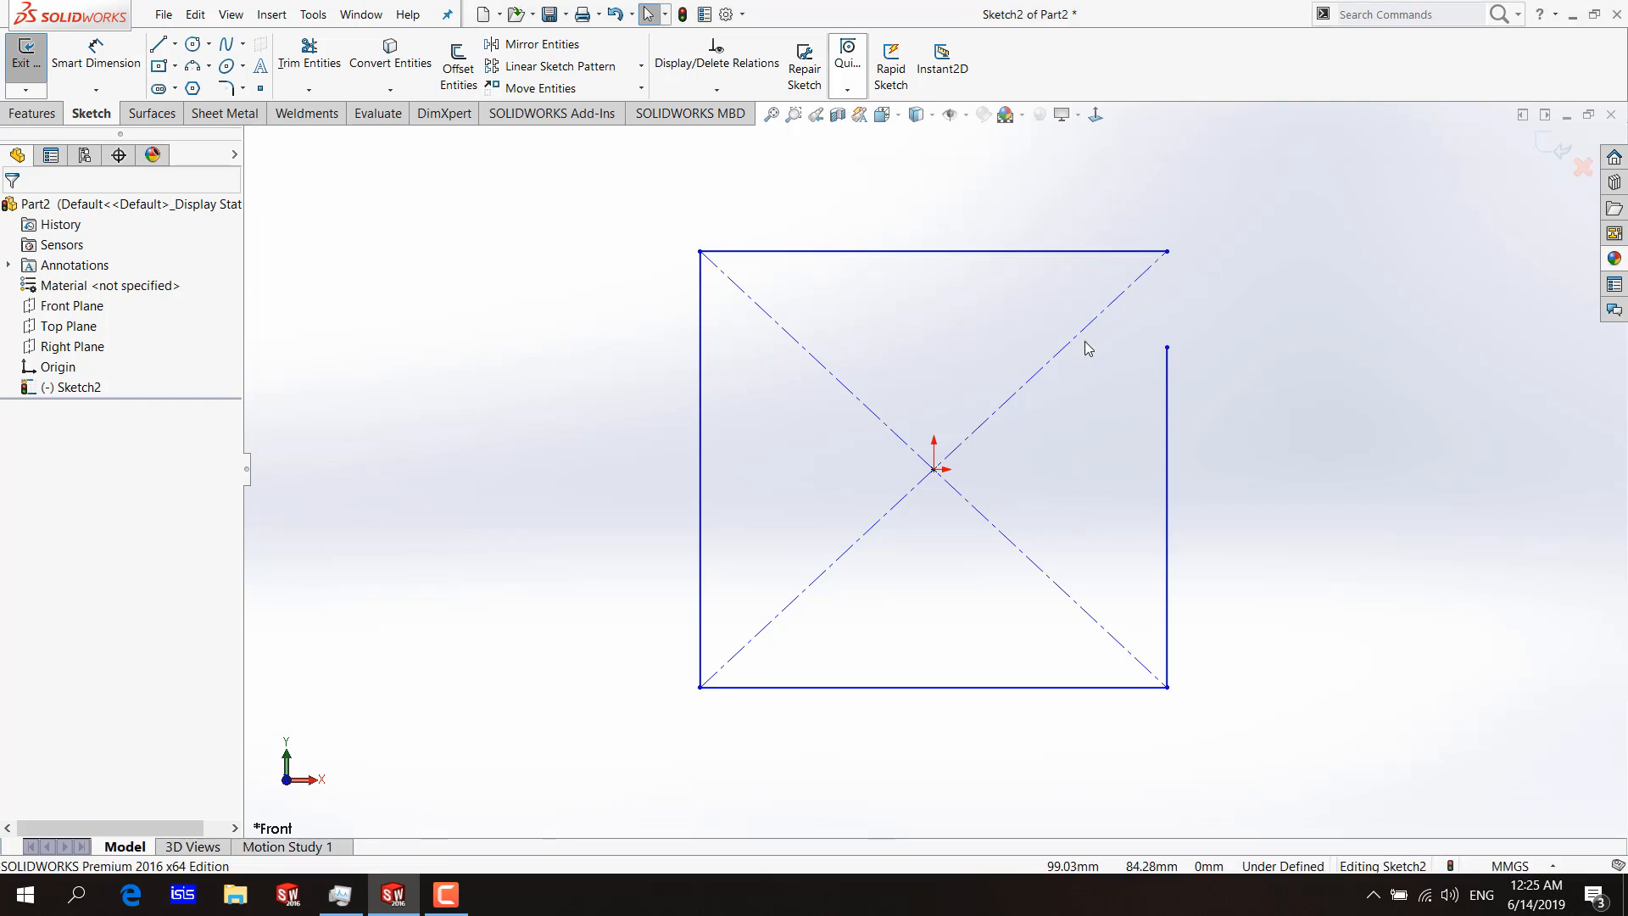
scroll(1086, 341, "up", 4)
left_click(853, 85)
left_click(811, 88)
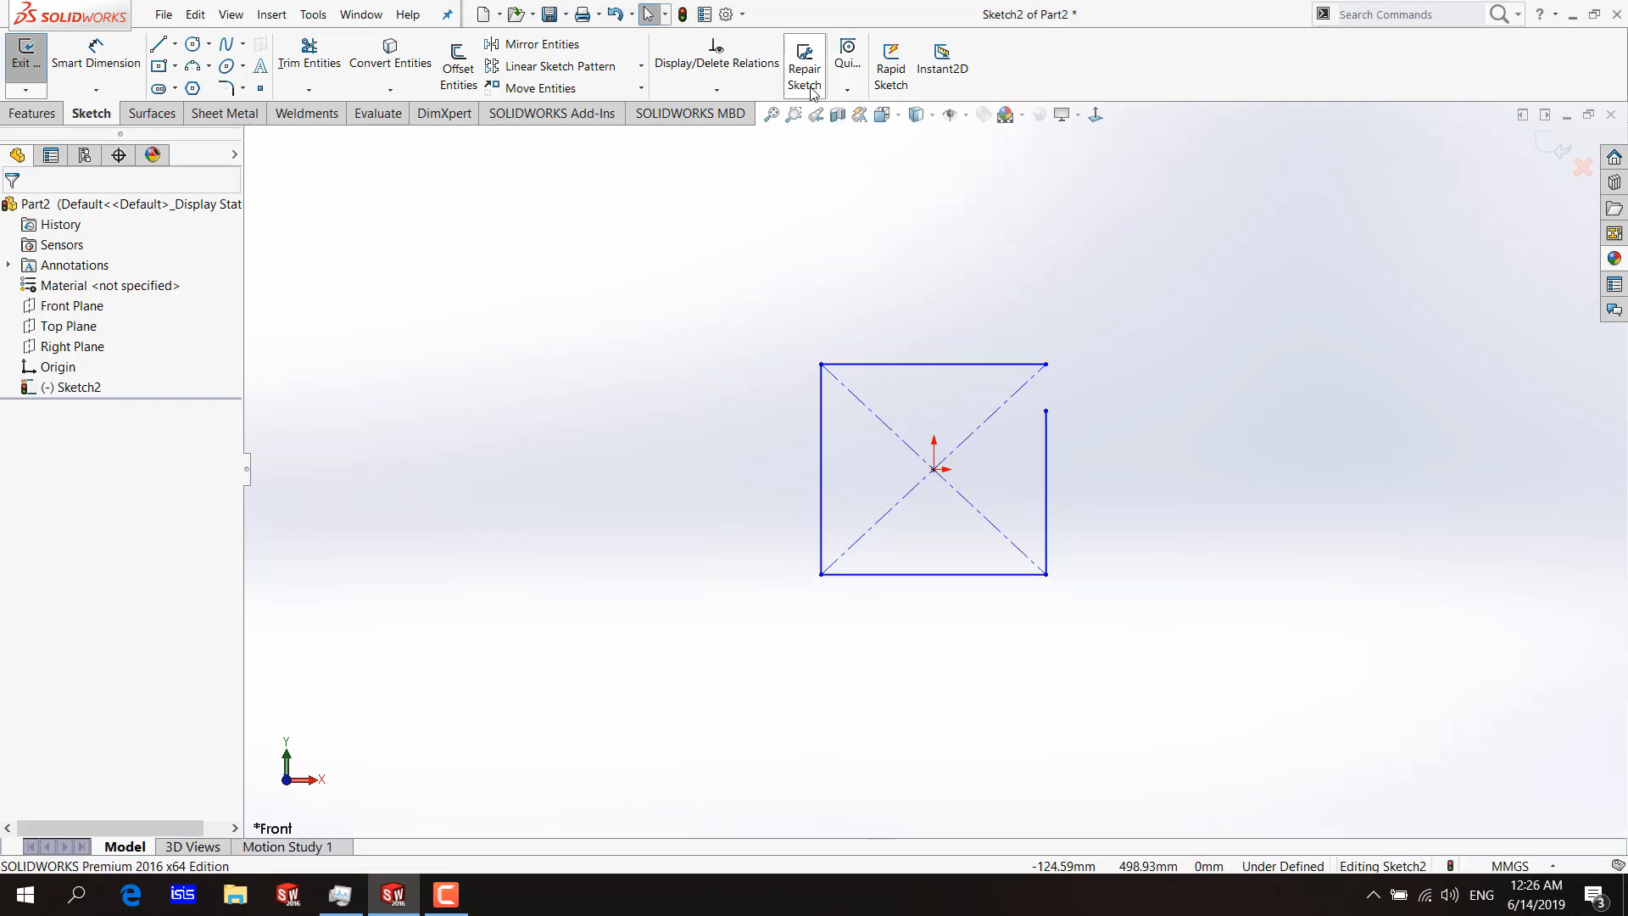
left_click(834, 90)
left_click(668, 323)
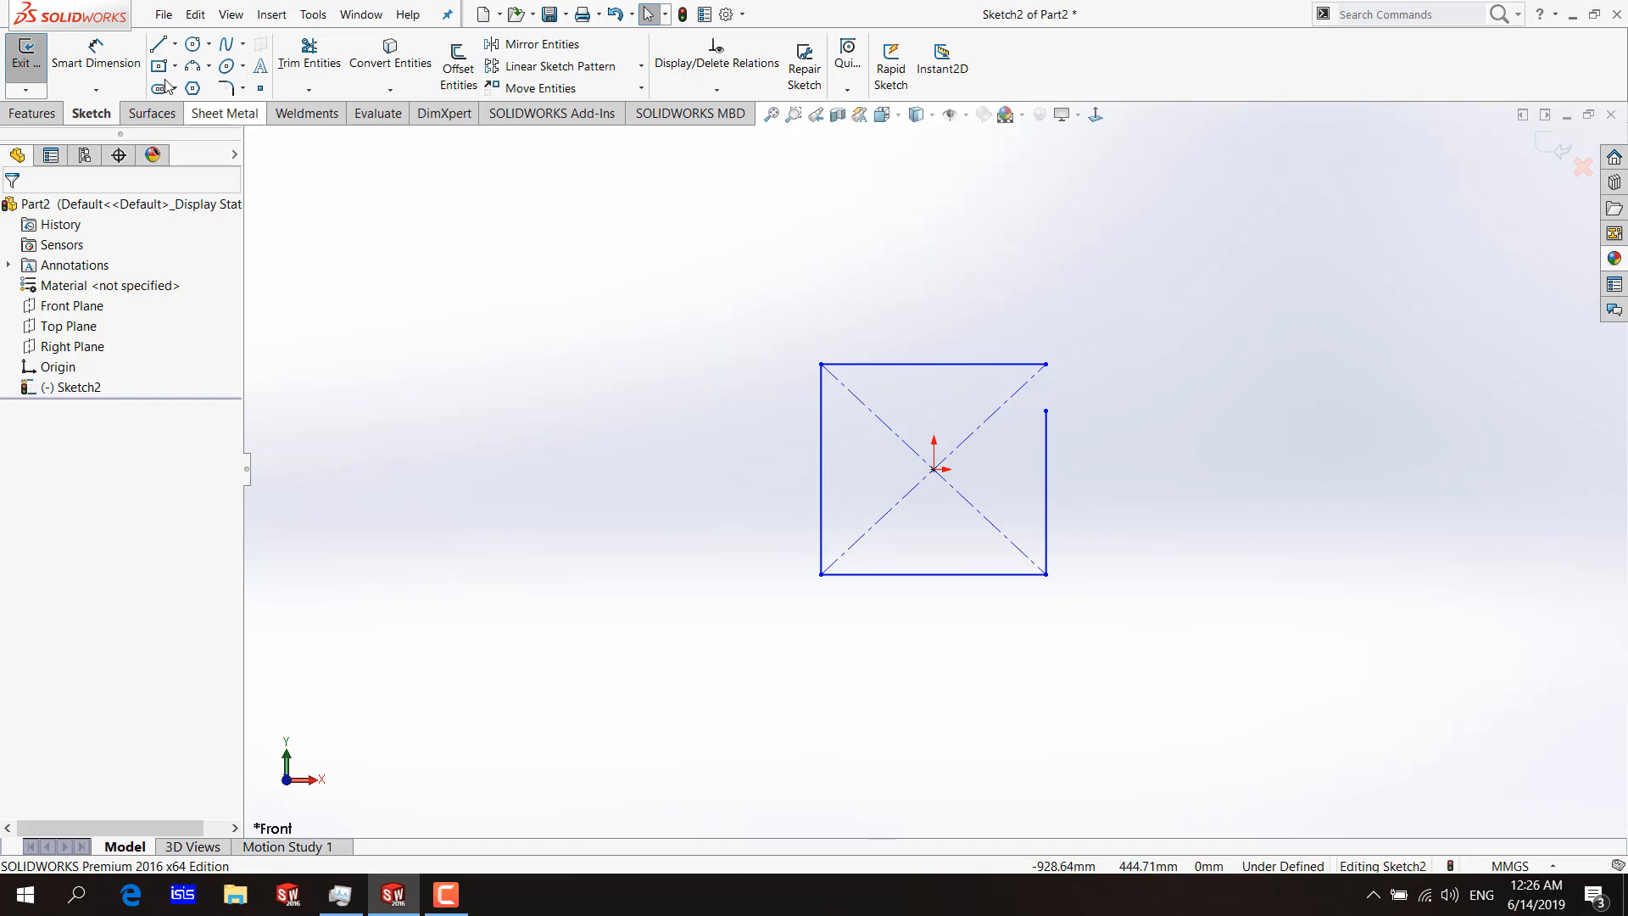
Draw a circle with a radius of about 194 mm above and to the right of the rectangle.
left_click(193, 43)
left_click(1213, 228)
left_click(1222, 347)
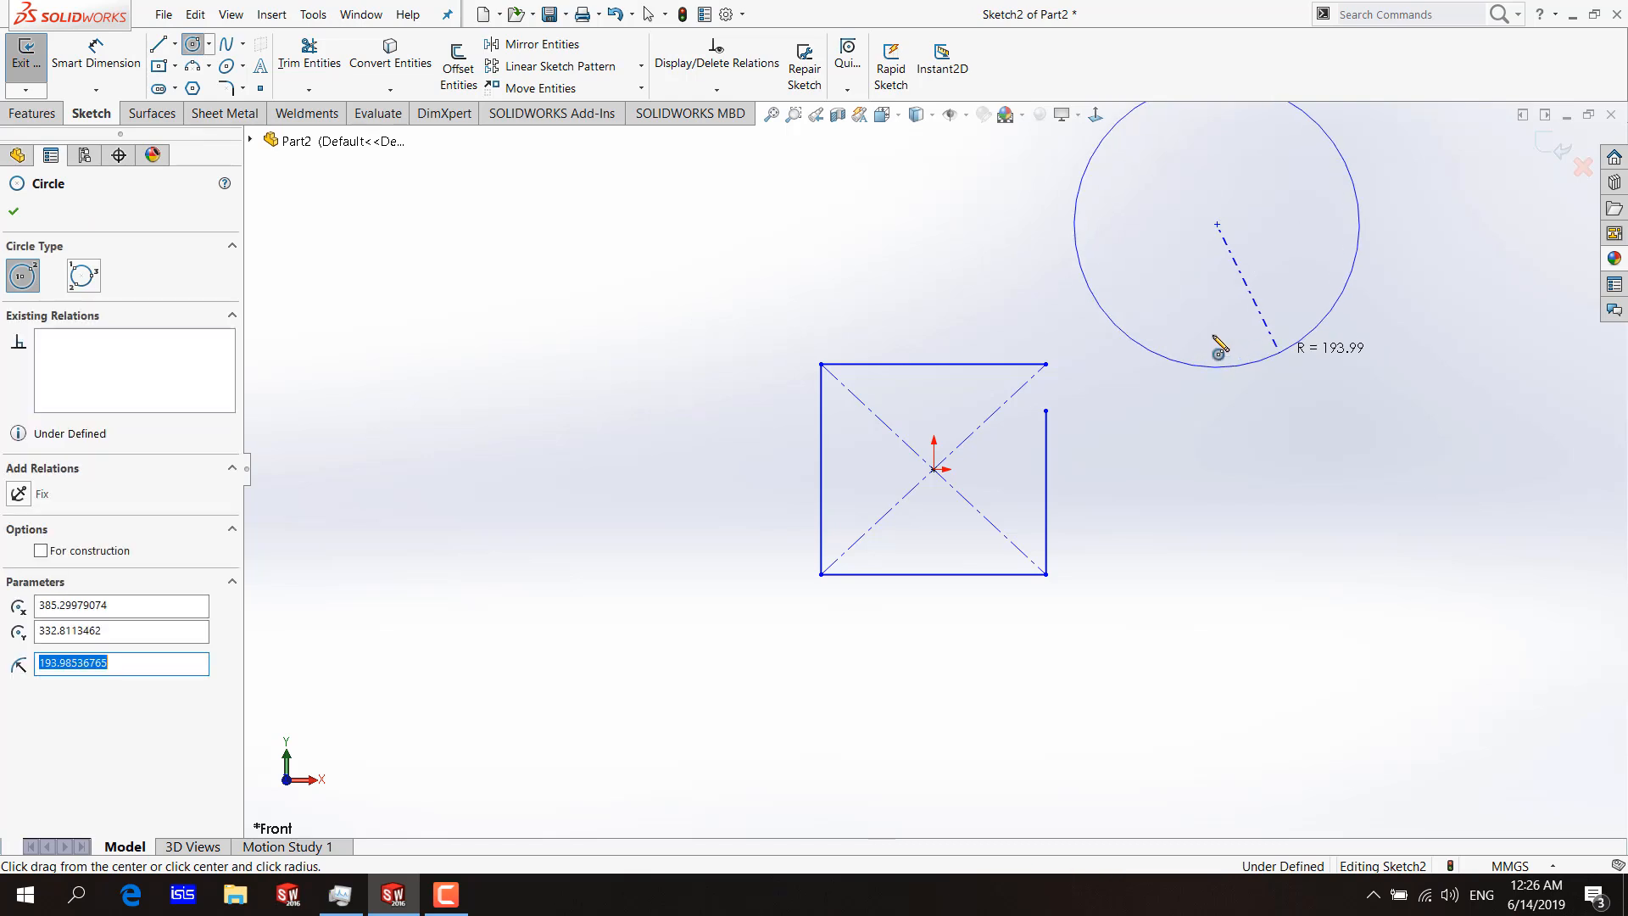
Draw a line rising to the right, above and to the left of the rectangle.
scroll(1018, 305, "up", 3)
left_click(158, 43)
left_click_drag(456, 305, 842, 219)
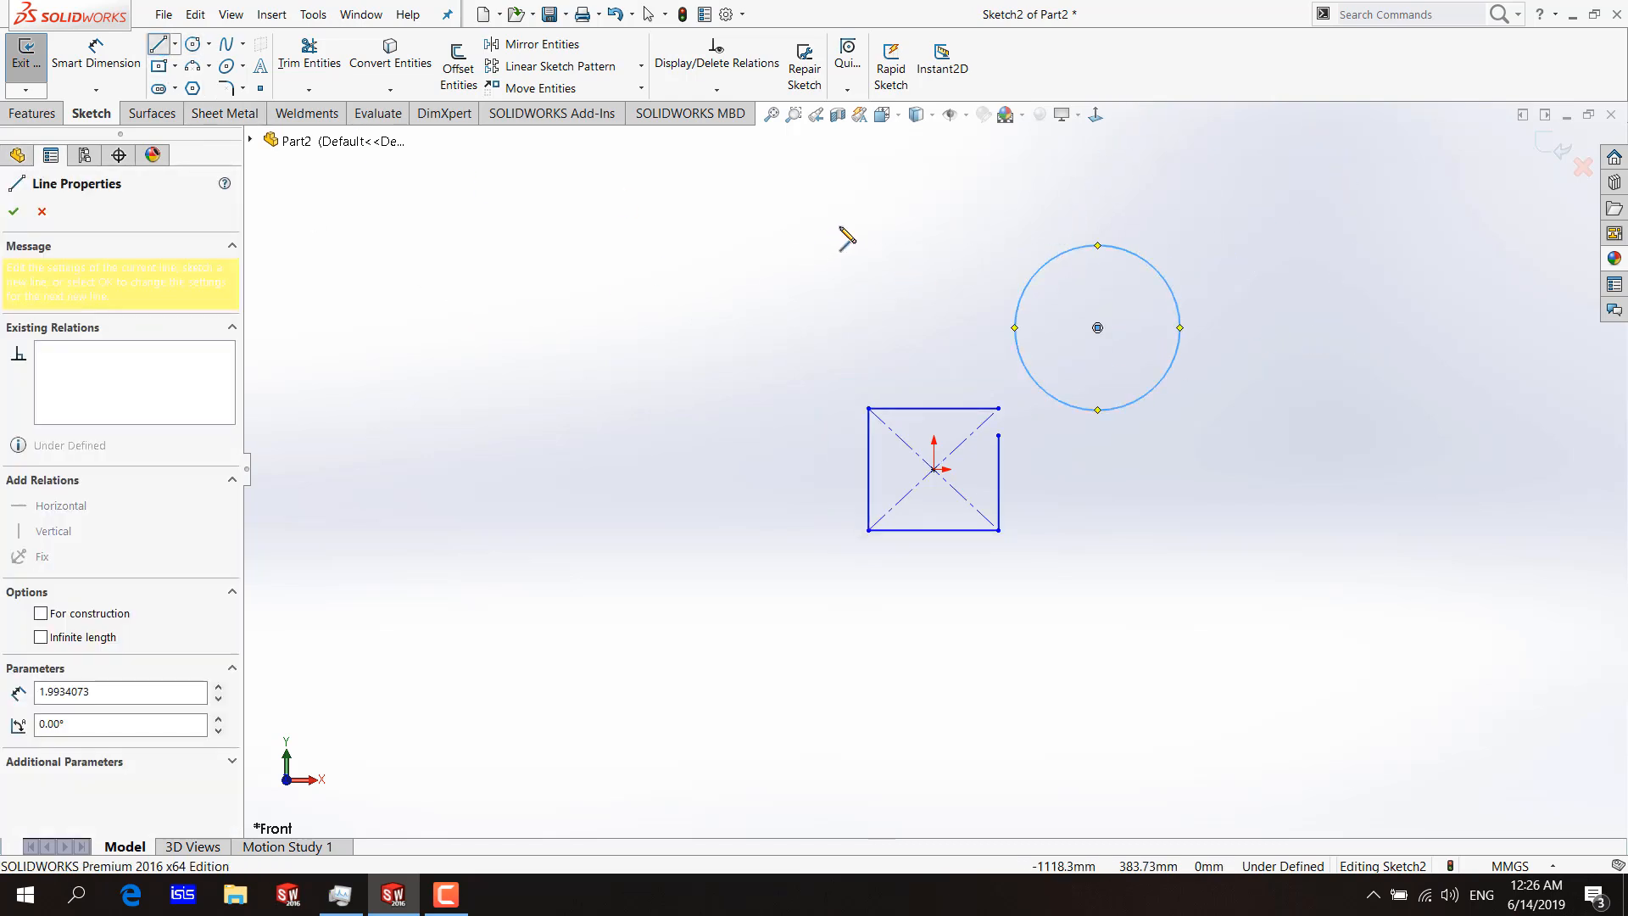
key("Escape")
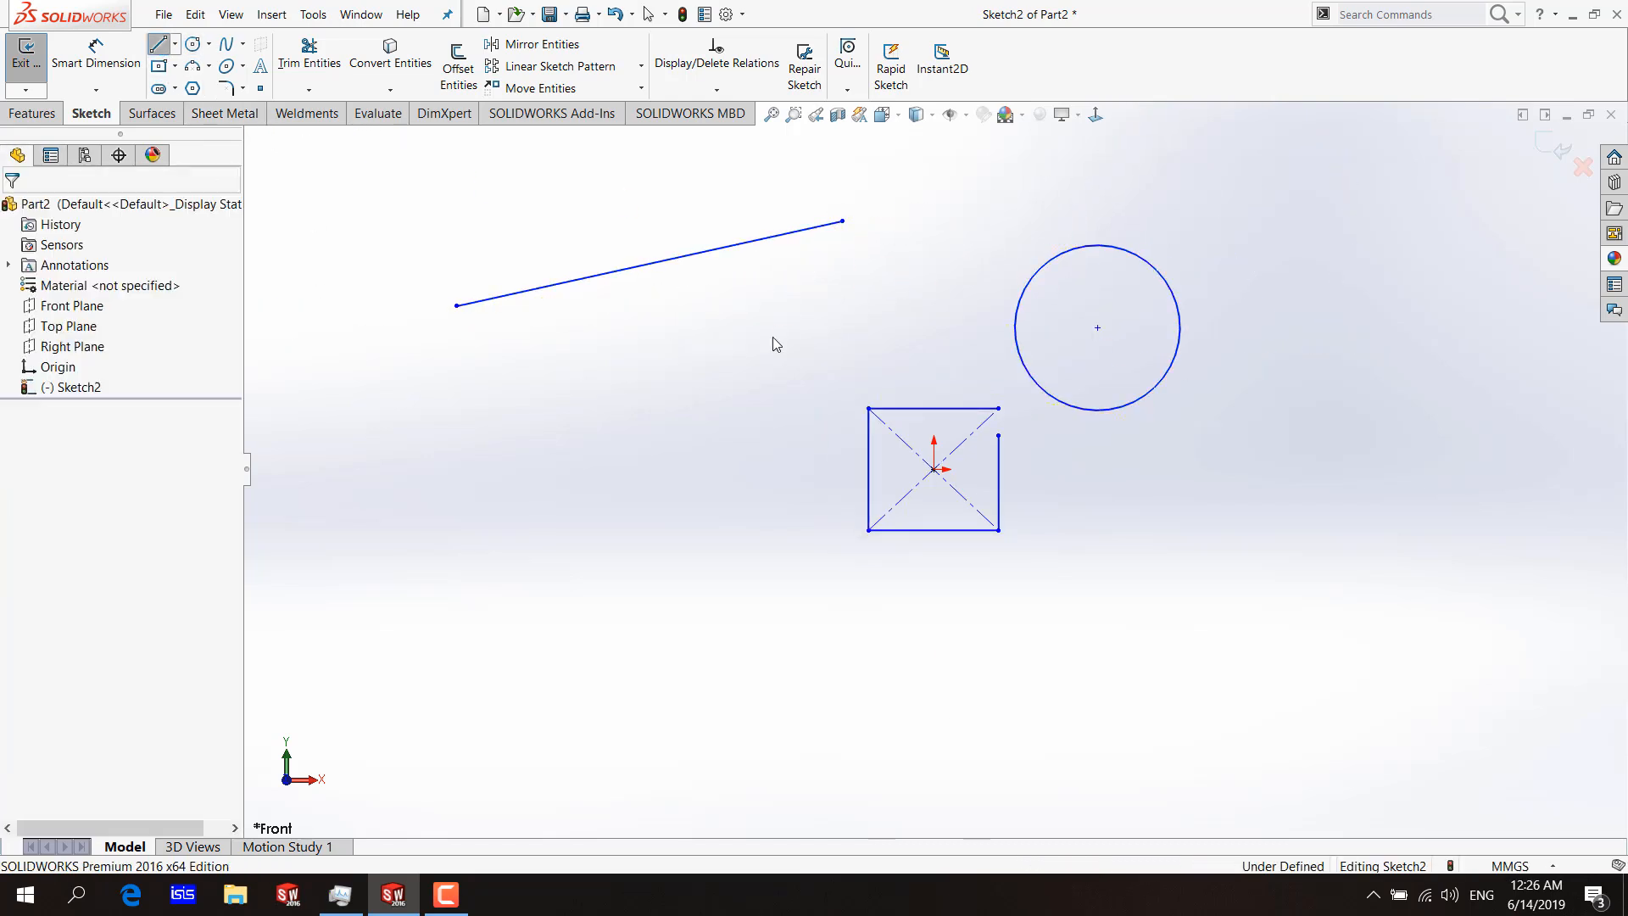
Place two sketch points below the slanted line, the second one vertically below the line's right endpoint.
left_click(261, 92)
left_click(583, 364)
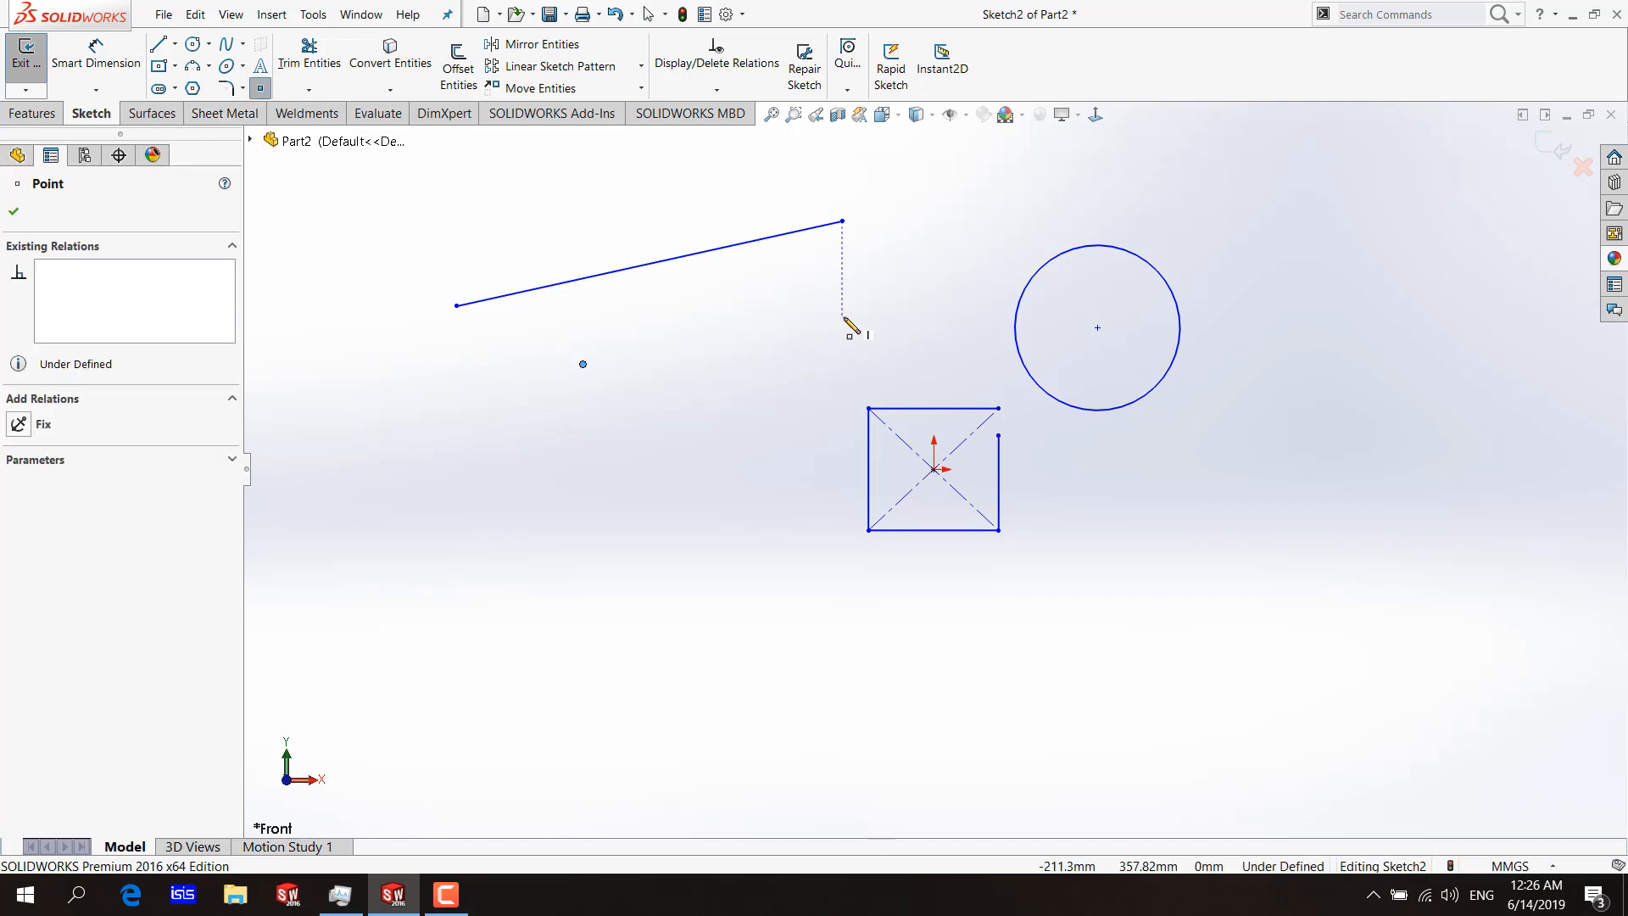
left_click(842, 316)
key("Escape")
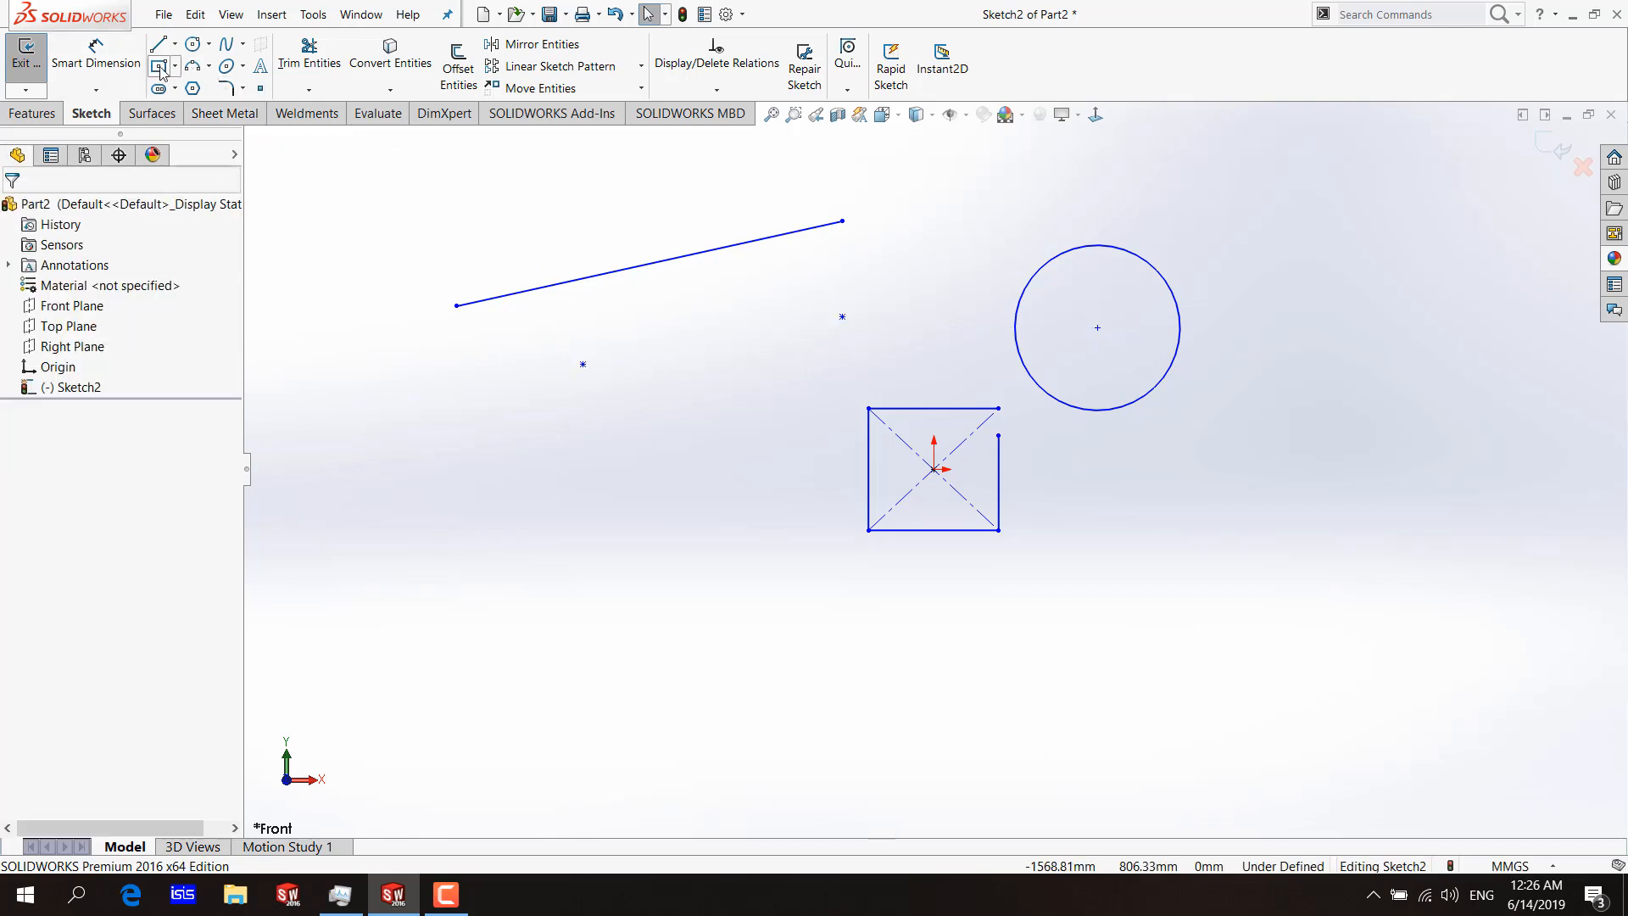
Draw a second, smaller circle just above the slanted line.
left_click(193, 45)
left_click(606, 187)
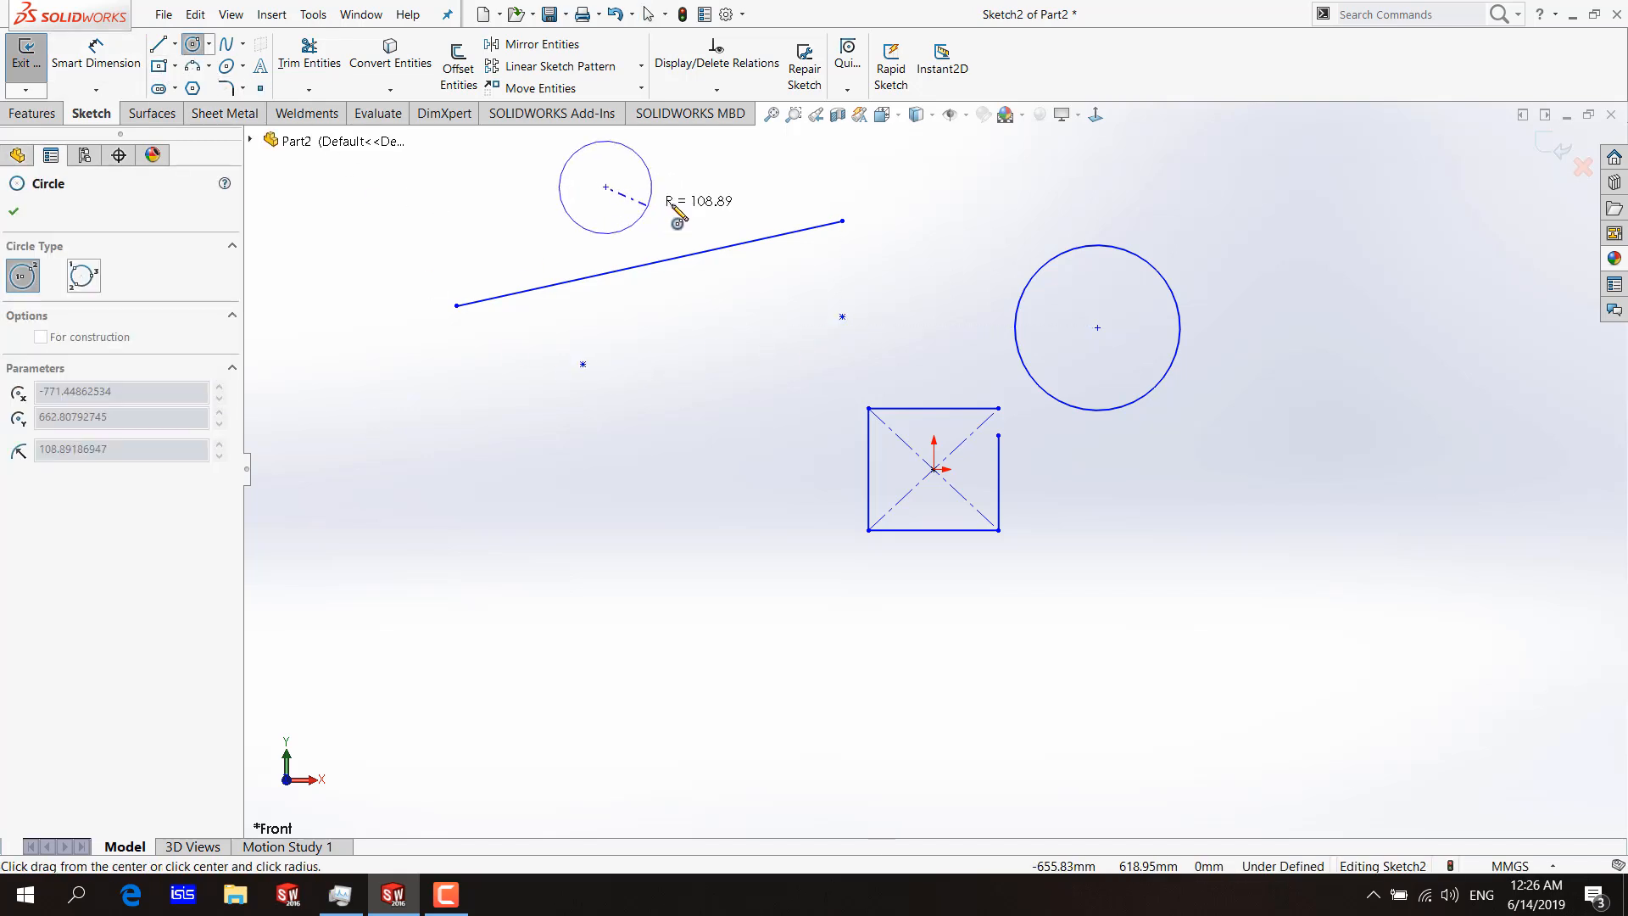
left_click(673, 210)
key("Escape")
key("z")
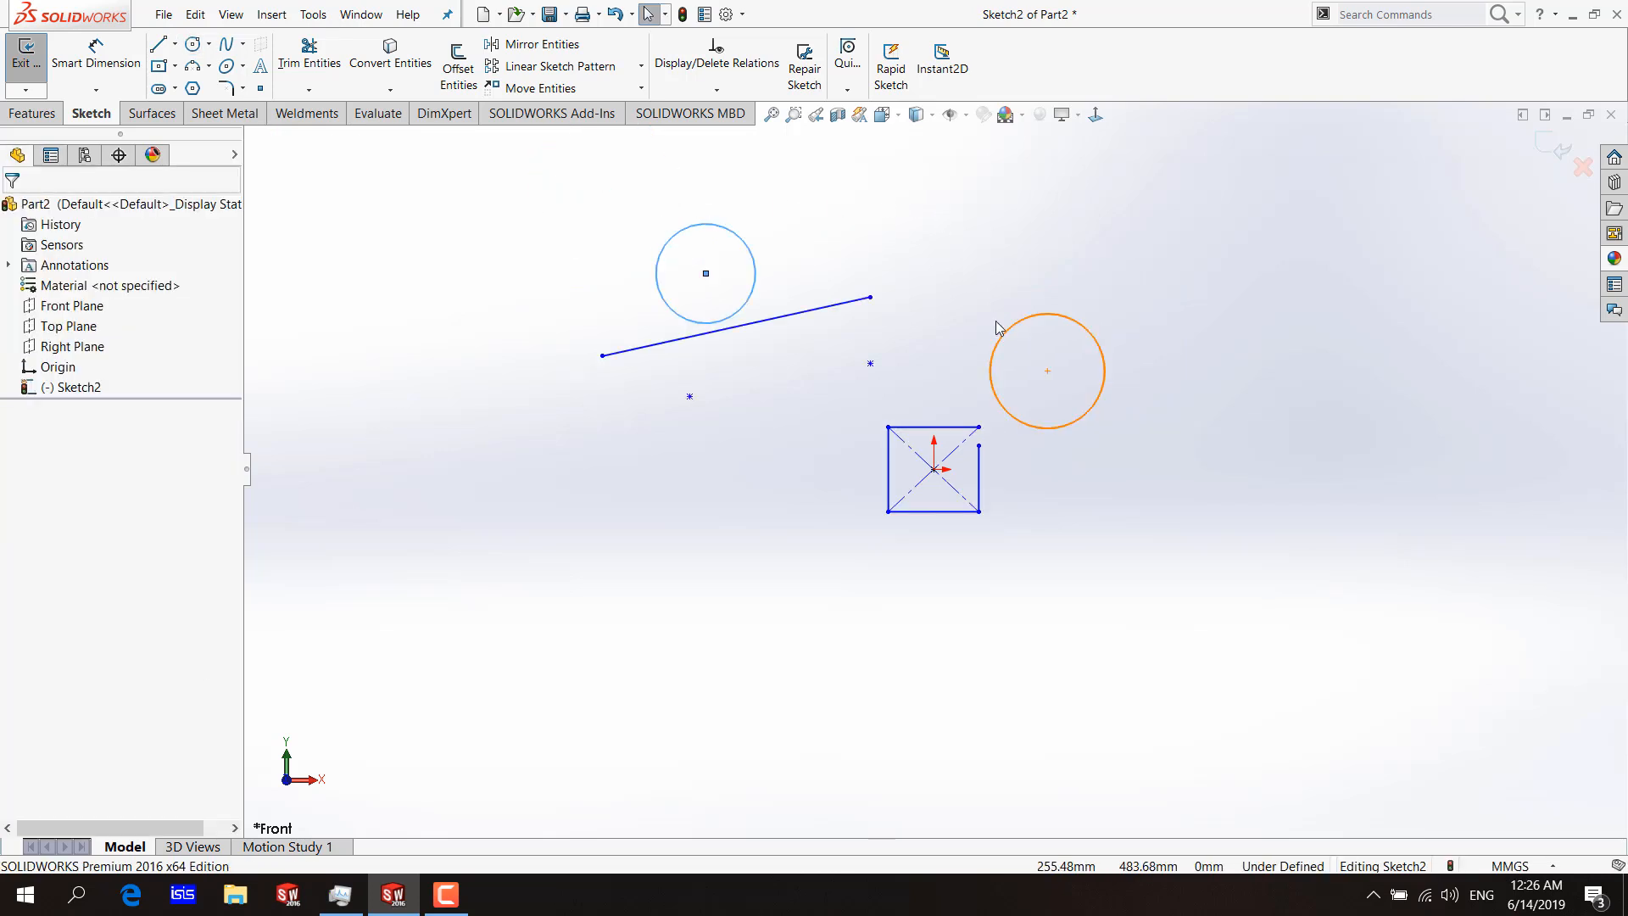
Draw a line between the two sketch points, using Point Snap for its end.
left_click(160, 47)
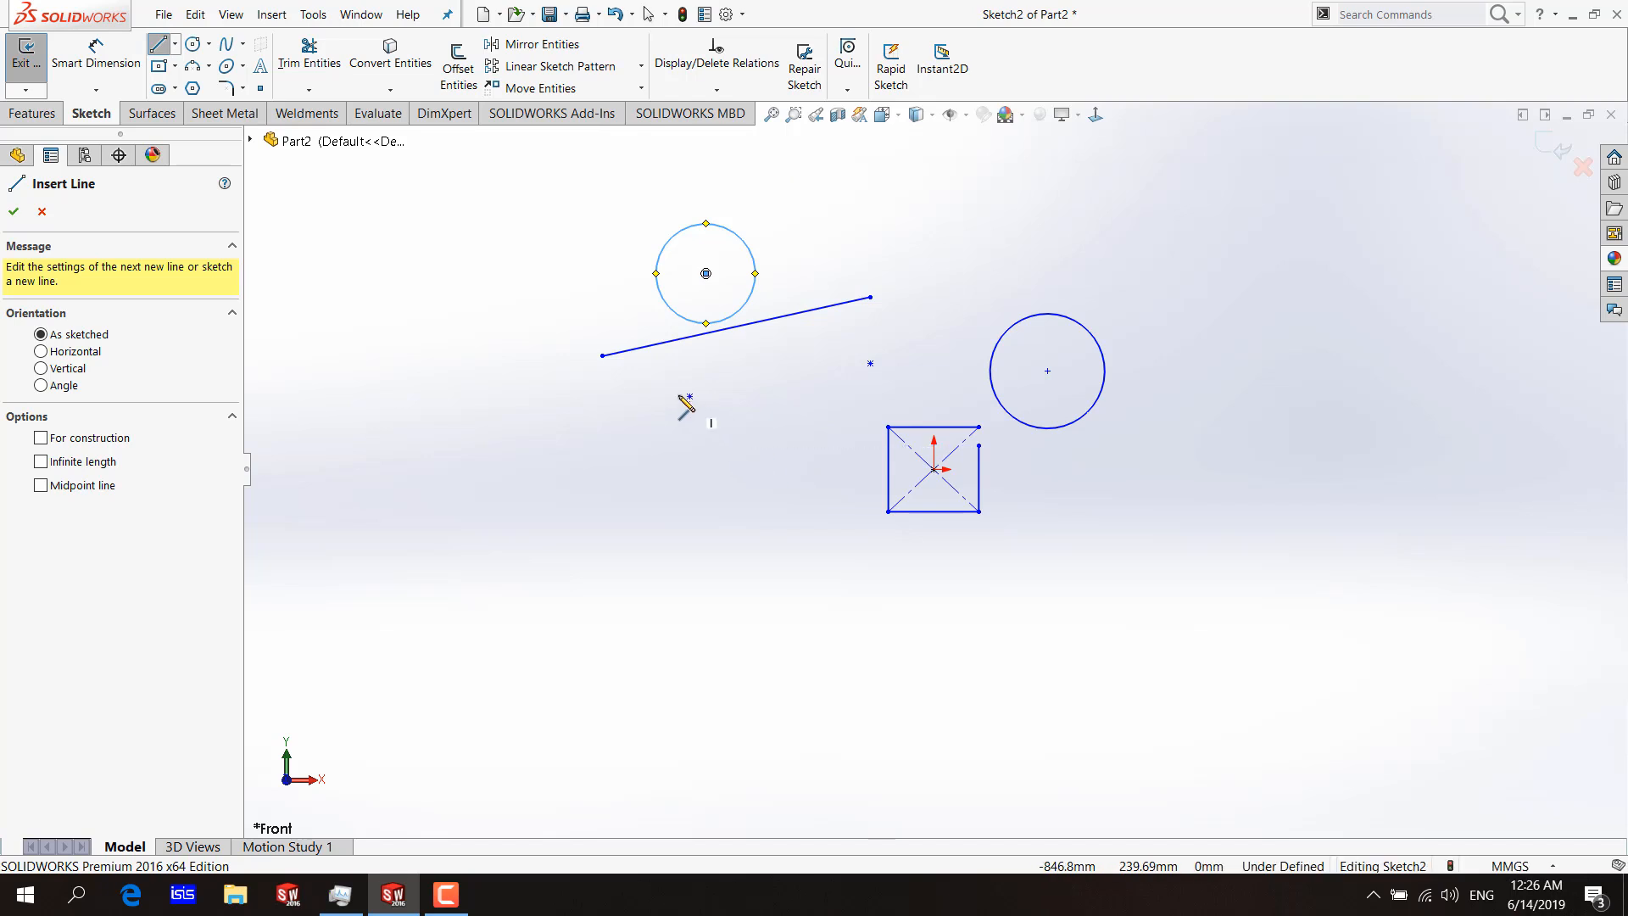
left_click(690, 396)
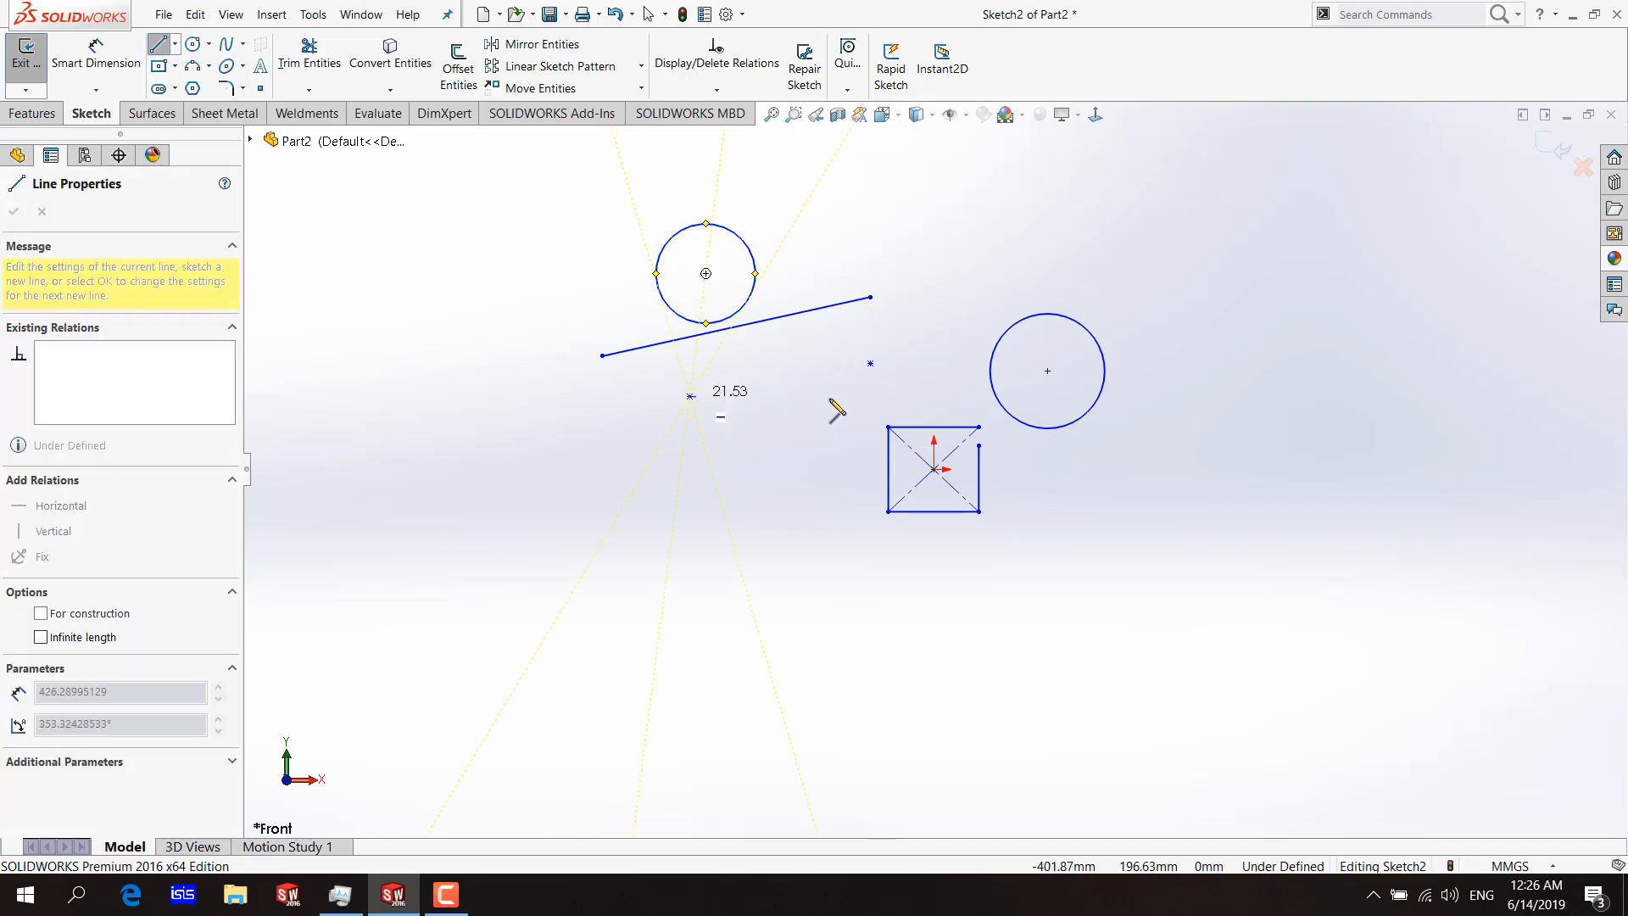
left_click(846, 91)
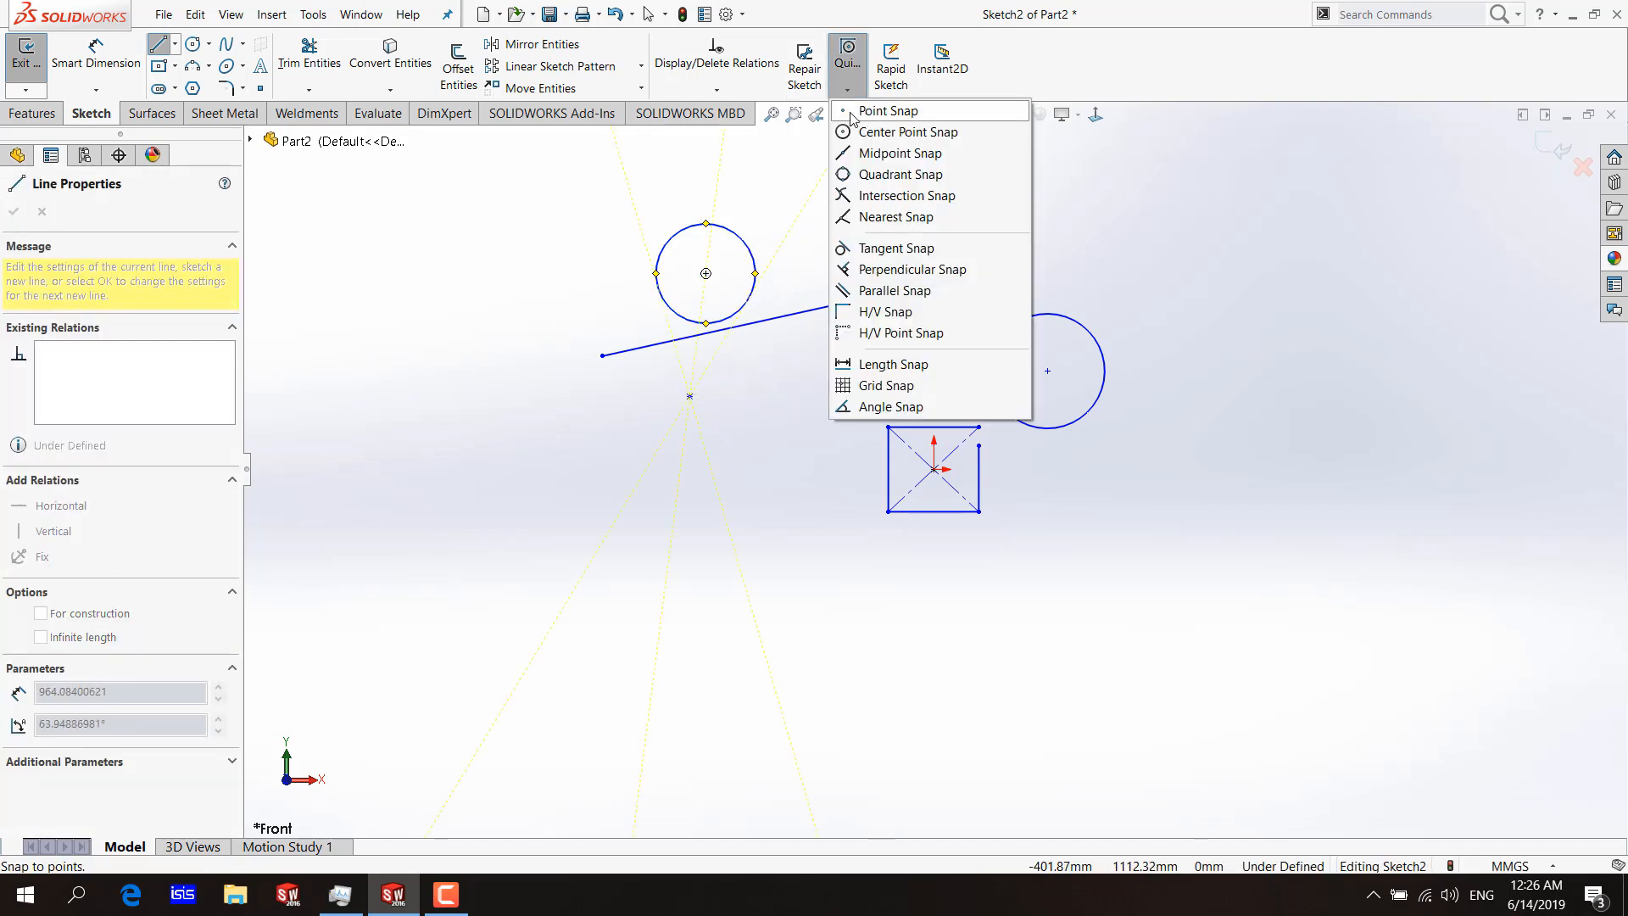
left_click(851, 117)
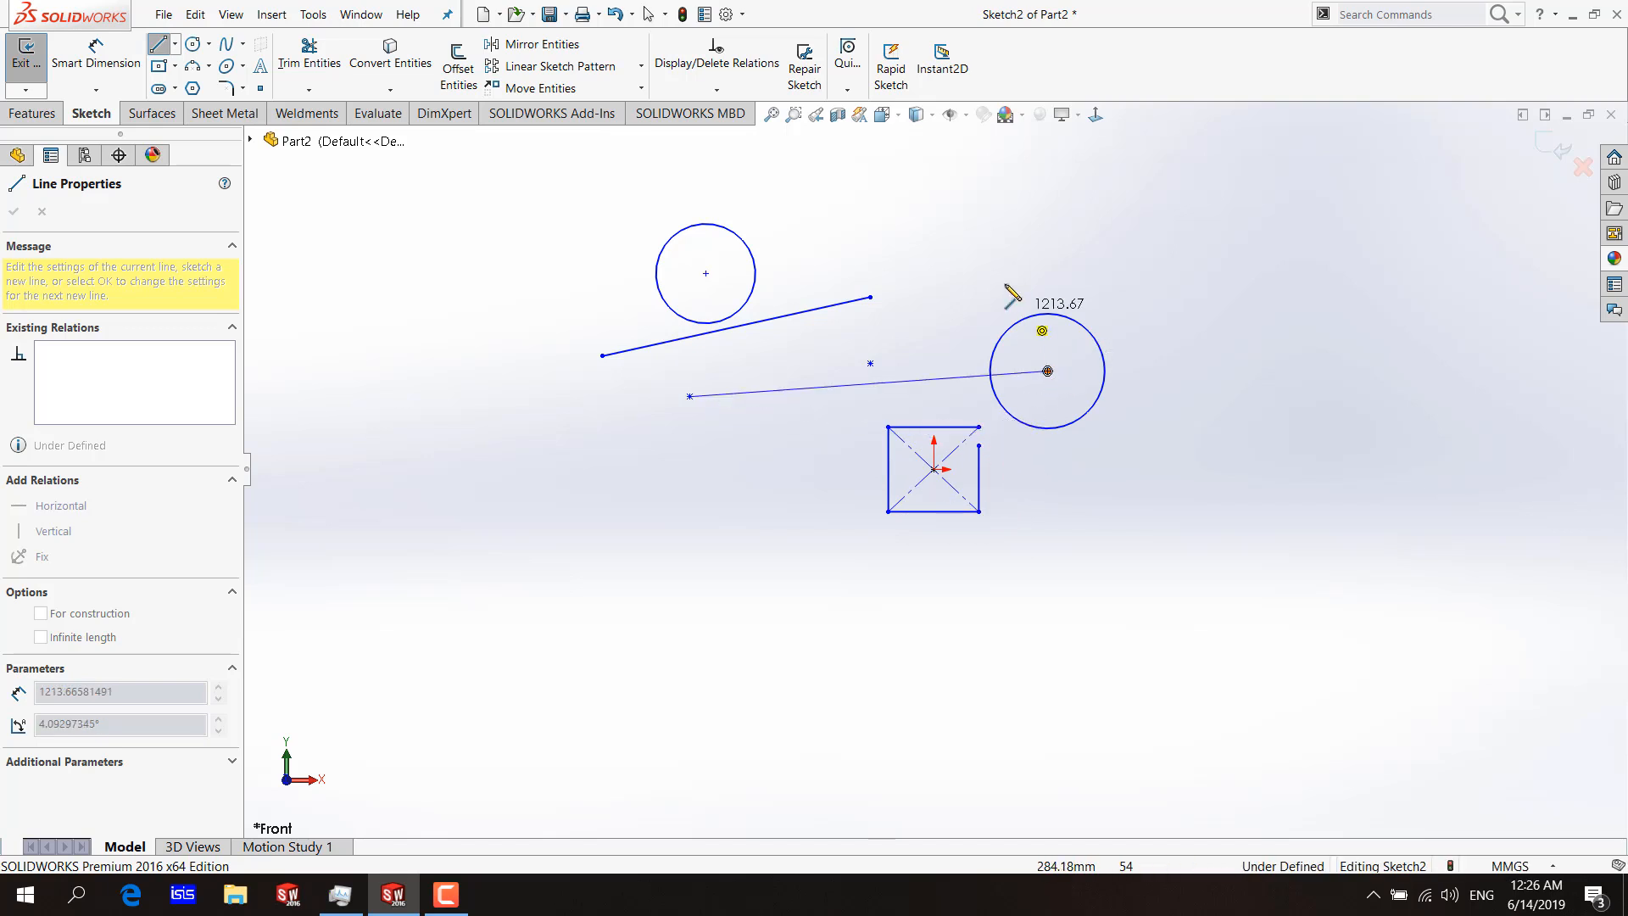
left_click(870, 363)
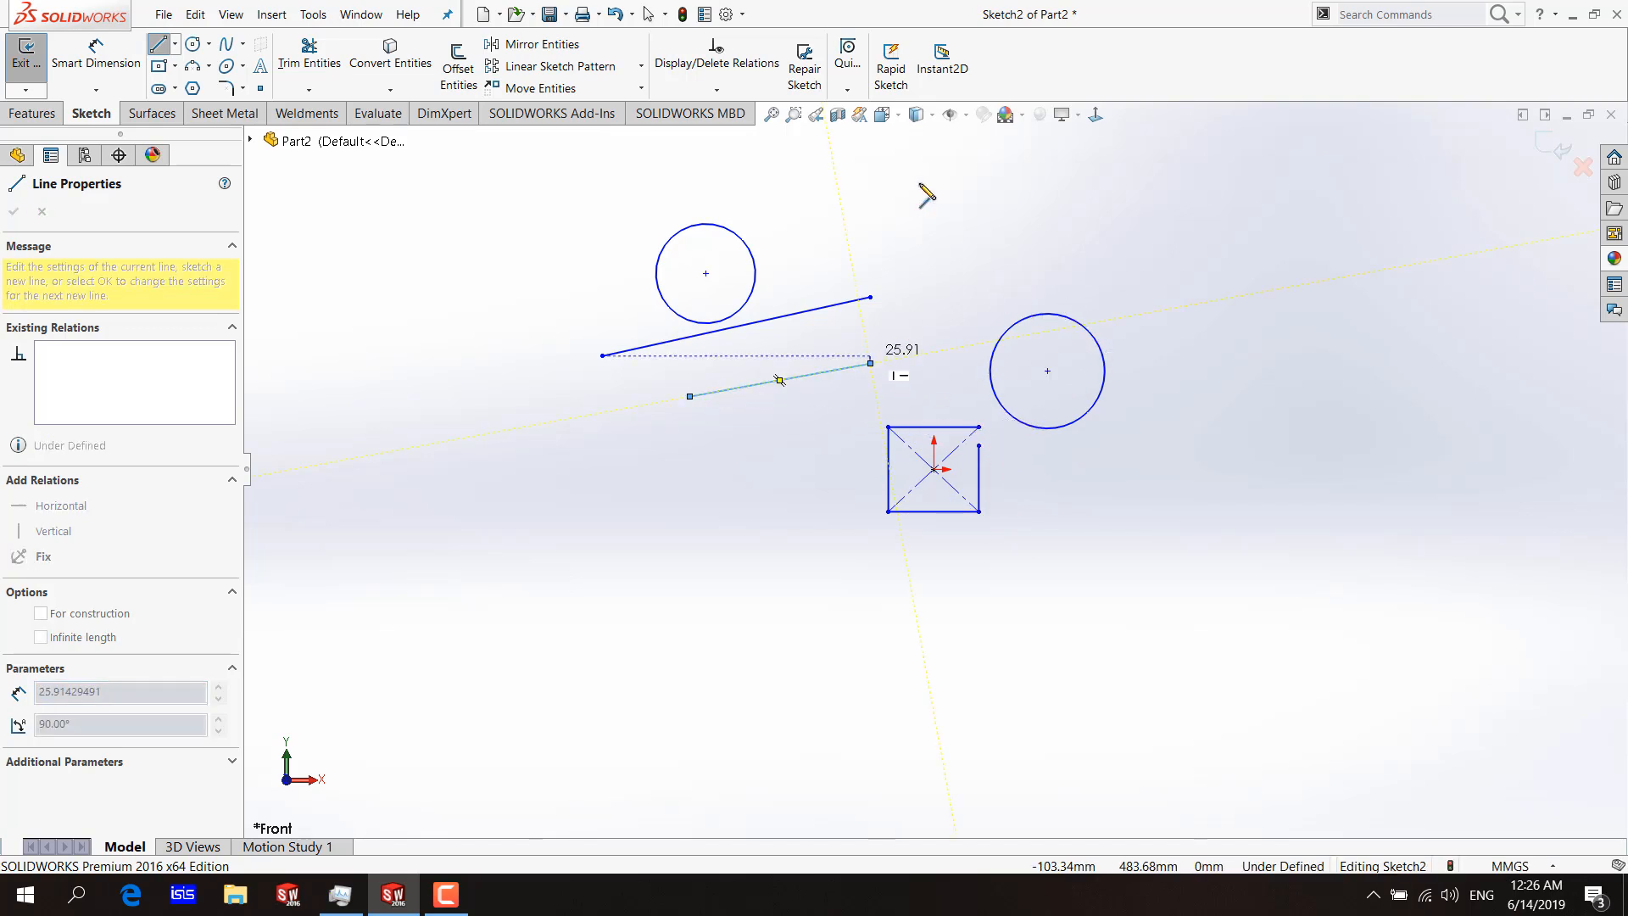
Draw a line from the lower slanted line's upper end to the midpoint of the rectangle's top edge, using Midpoint Snap.
left_click(847, 90)
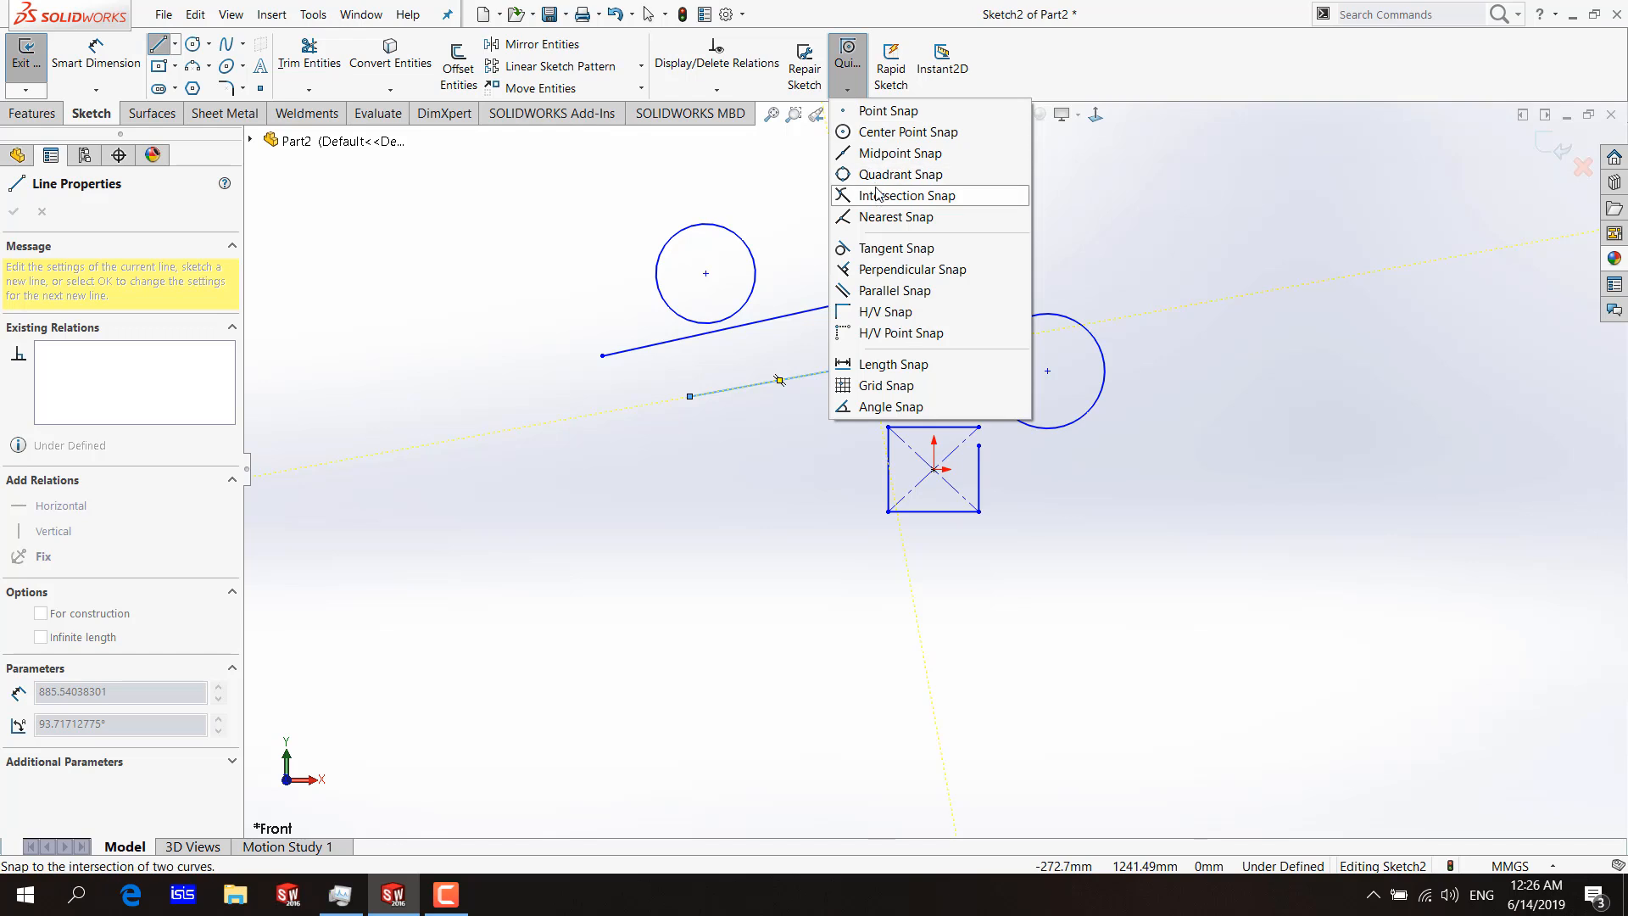
left_click(902, 133)
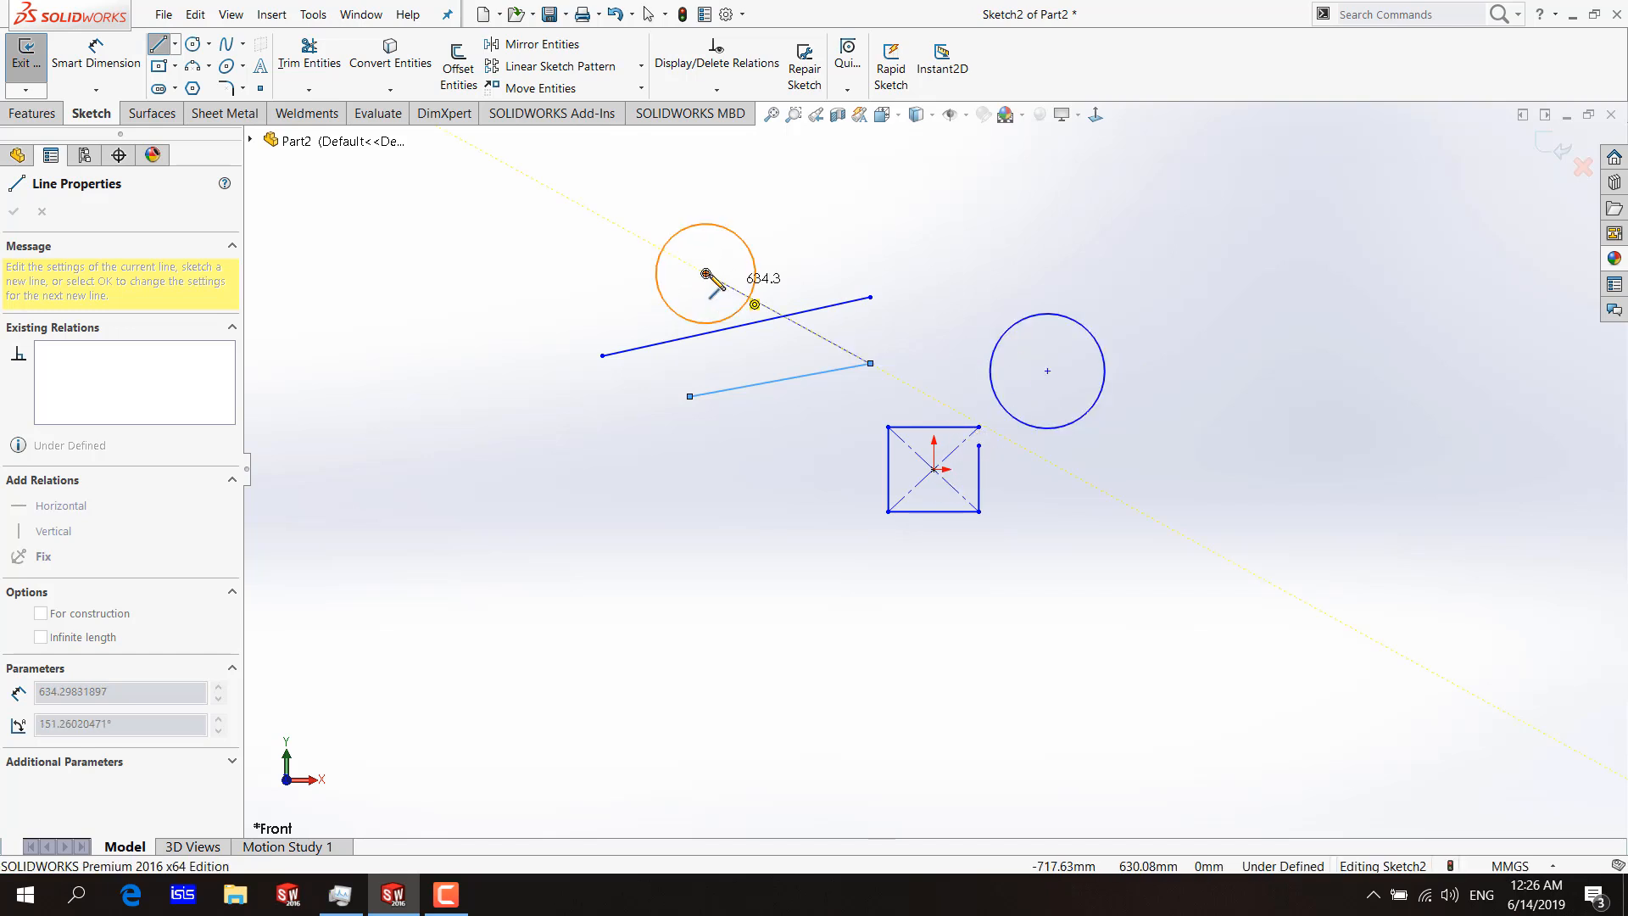
left_click(851, 88)
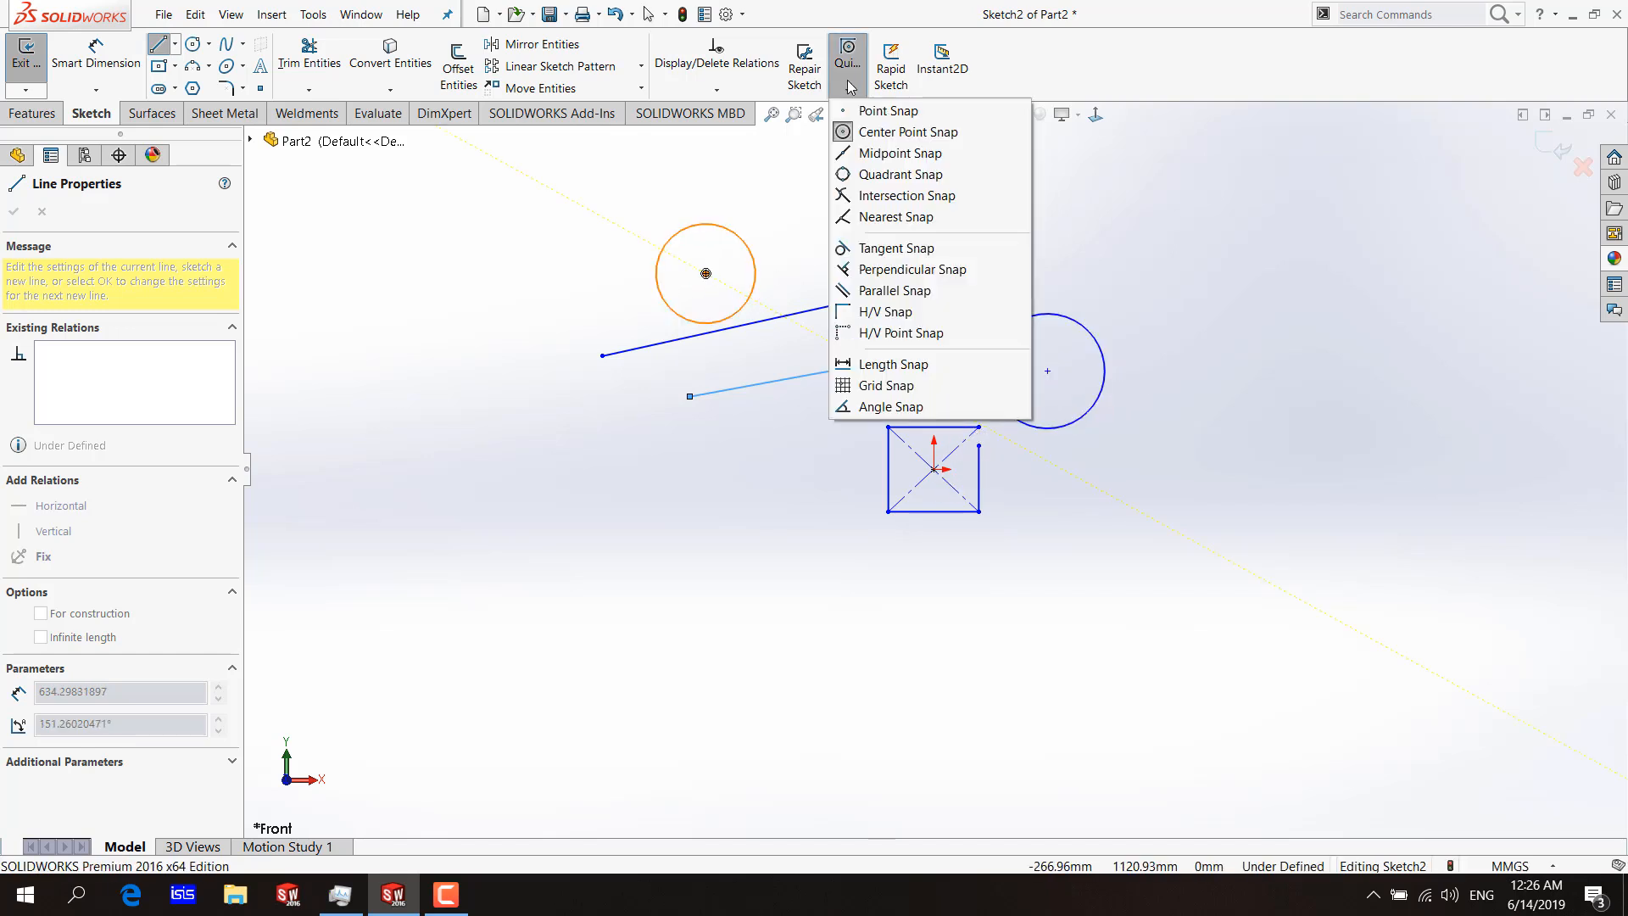
left_click(863, 153)
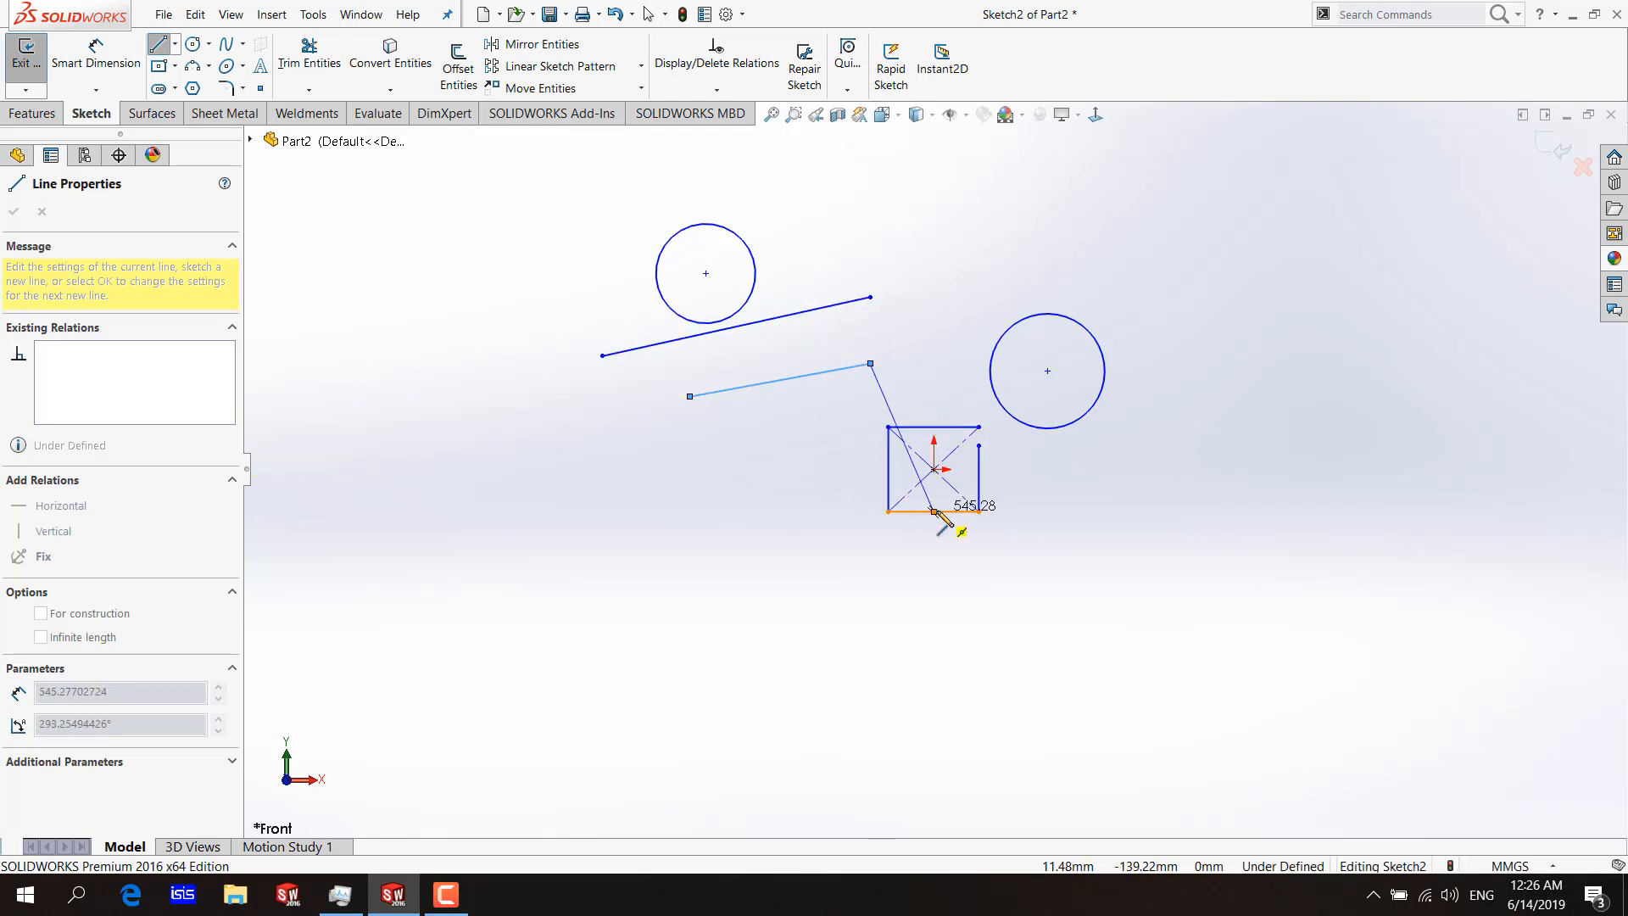
left_click(933, 427)
Continue with a line from the rectangle's top midpoint to the larger circle's left quadrant point, using Quadrant Snap.
left_click(847, 64)
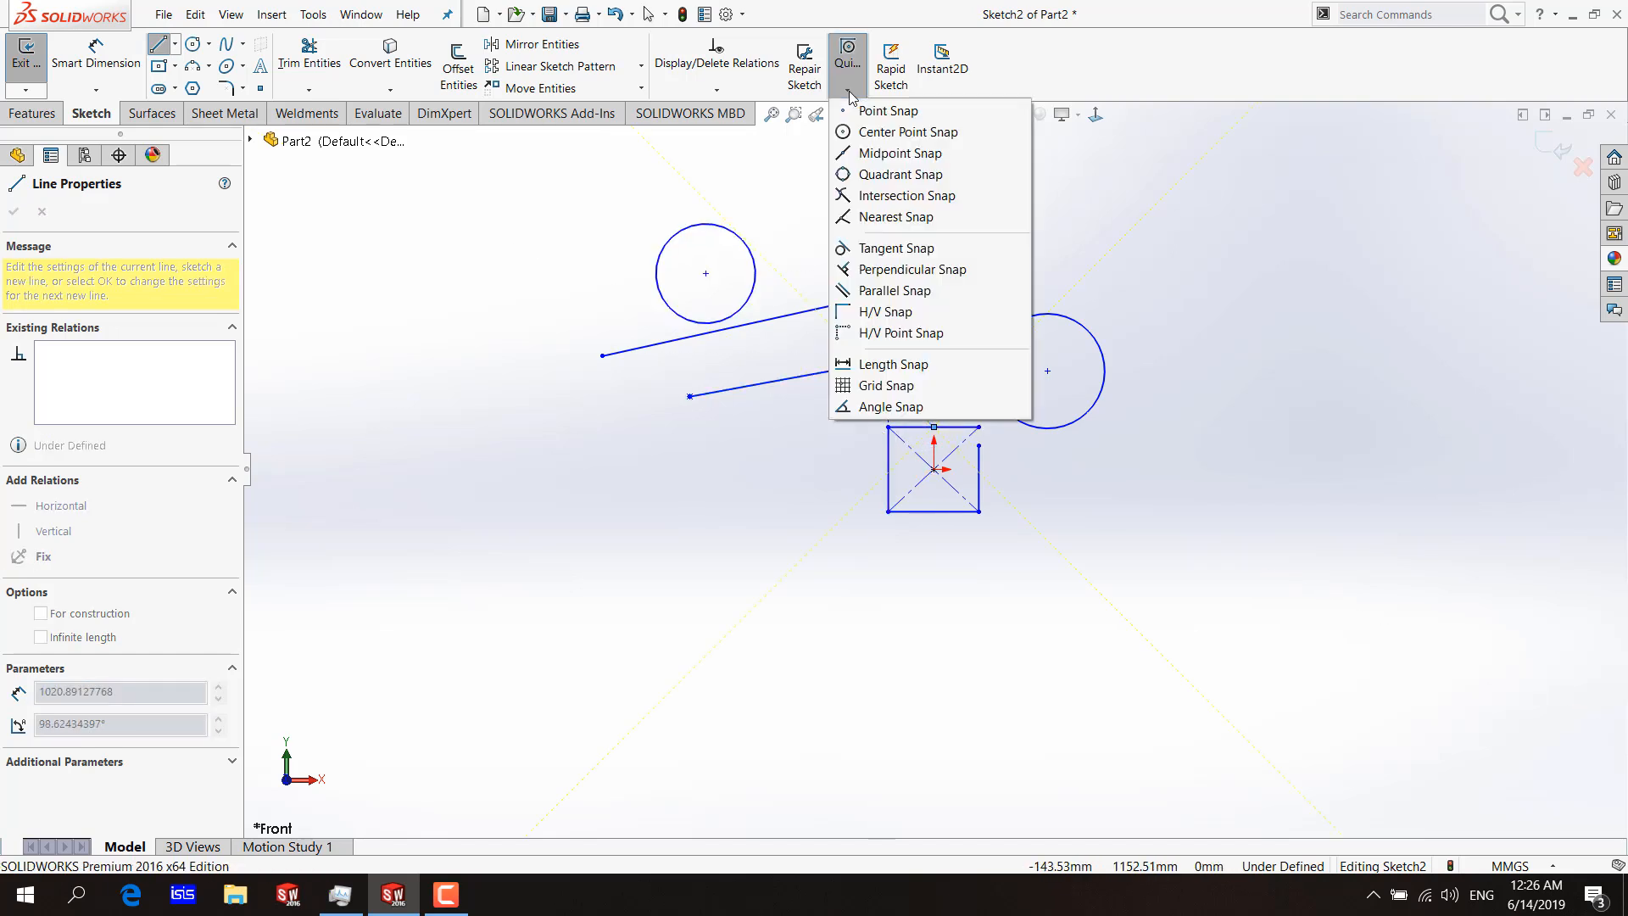
left_click(887, 176)
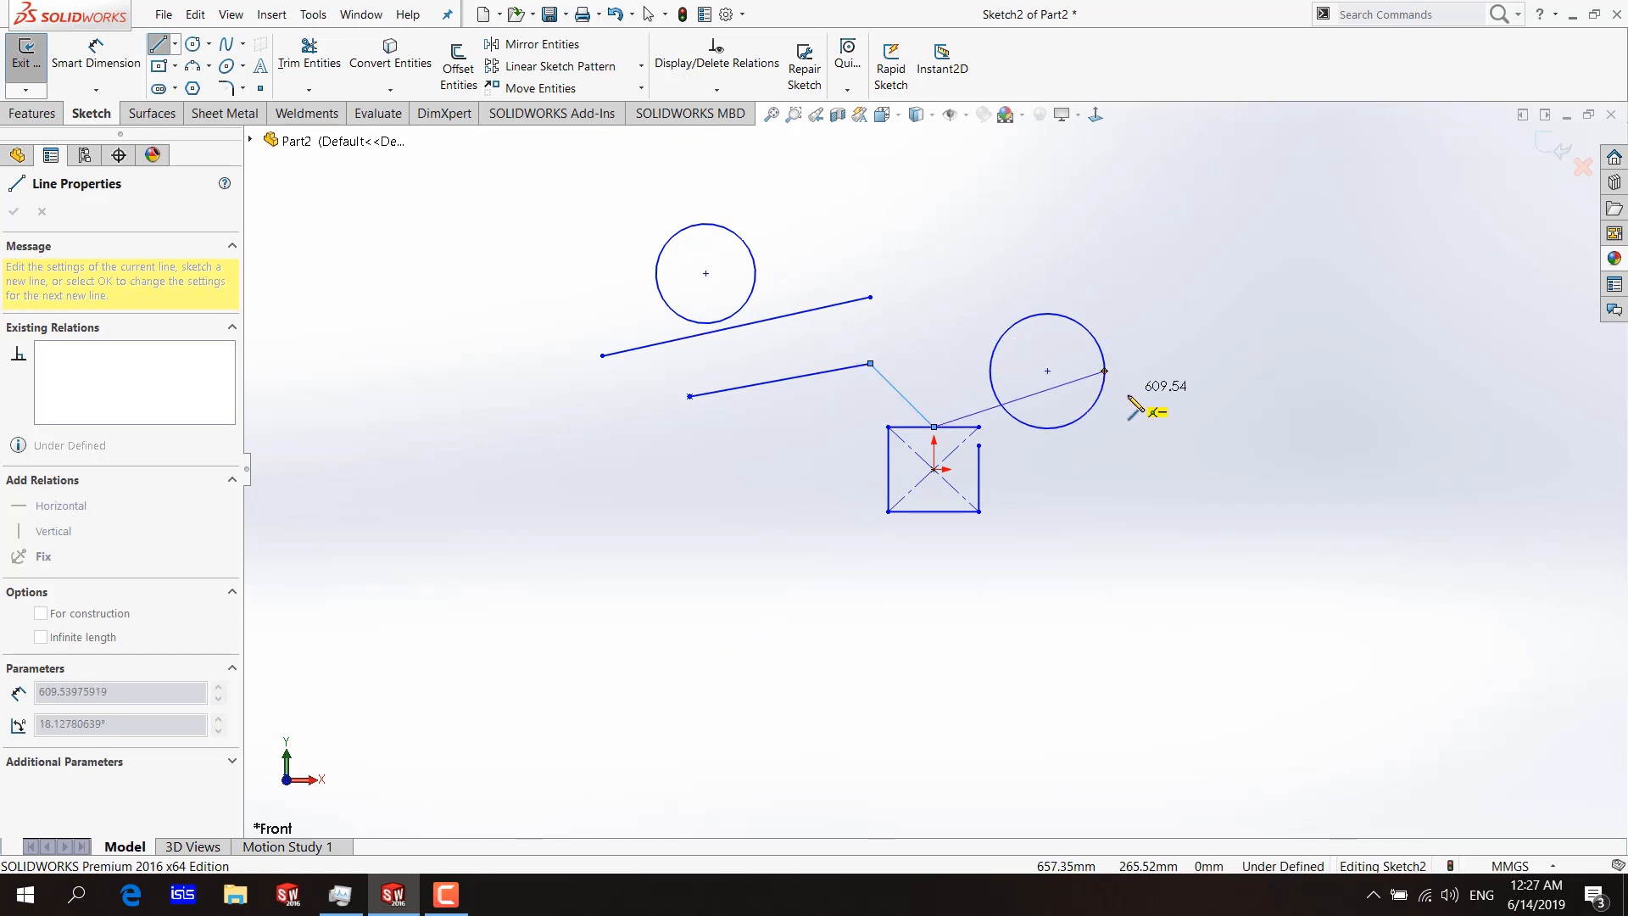
left_click(990, 370)
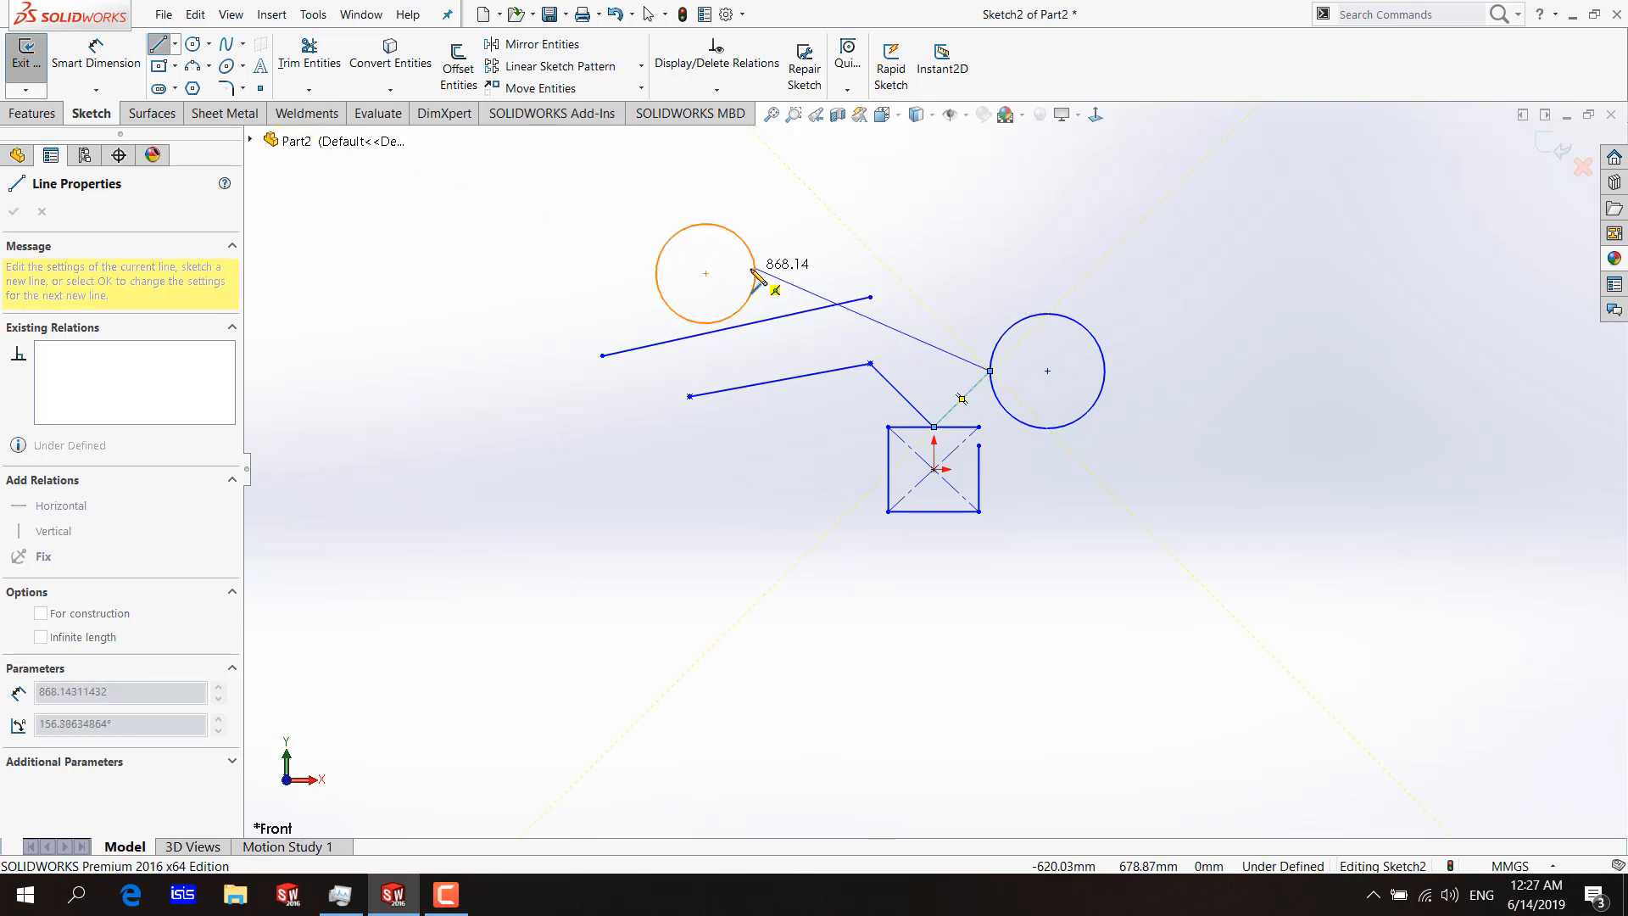
Draw a line from the larger circle's left quadrant back to the lower slanted line's upper end, using Intersection Snap.
left_click(848, 89)
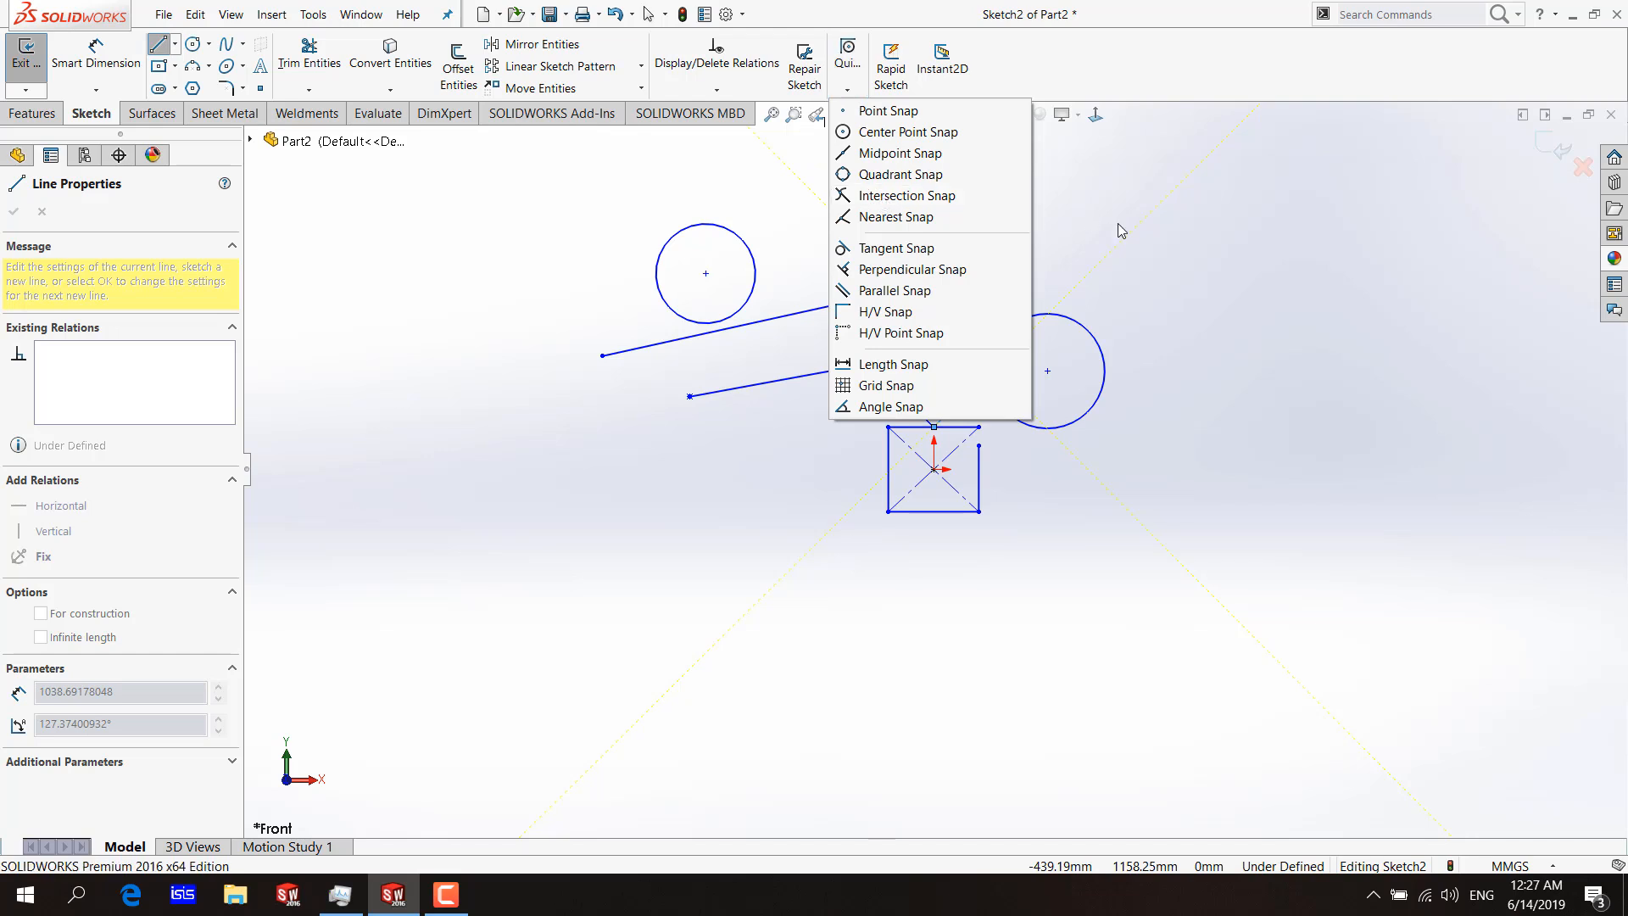
left_click(963, 200)
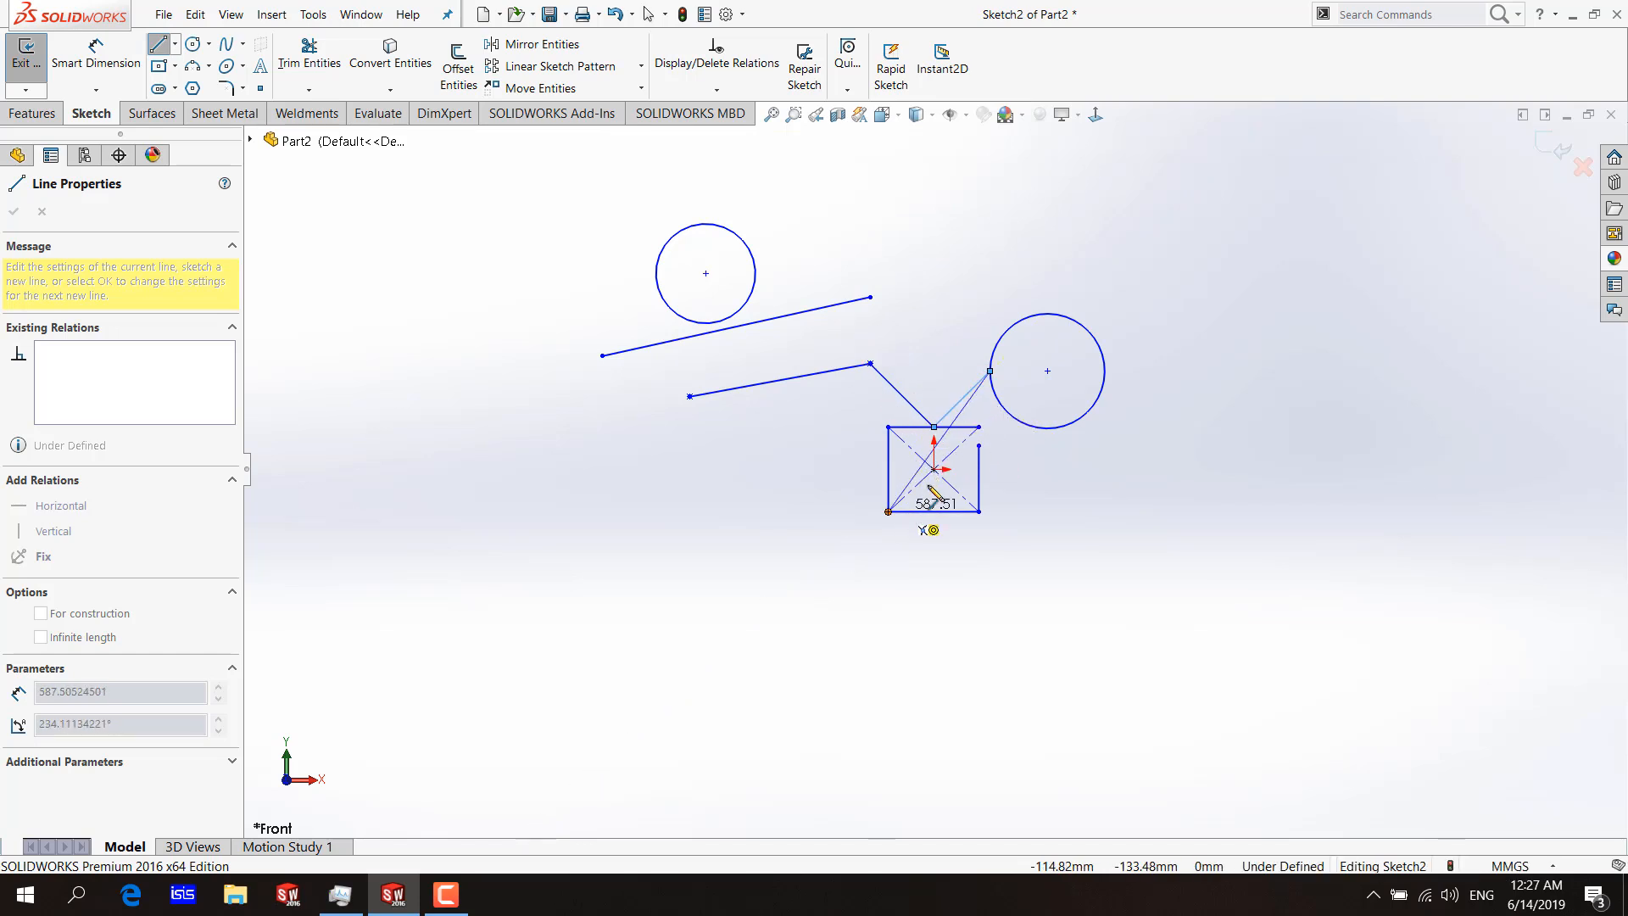
left_click(934, 427)
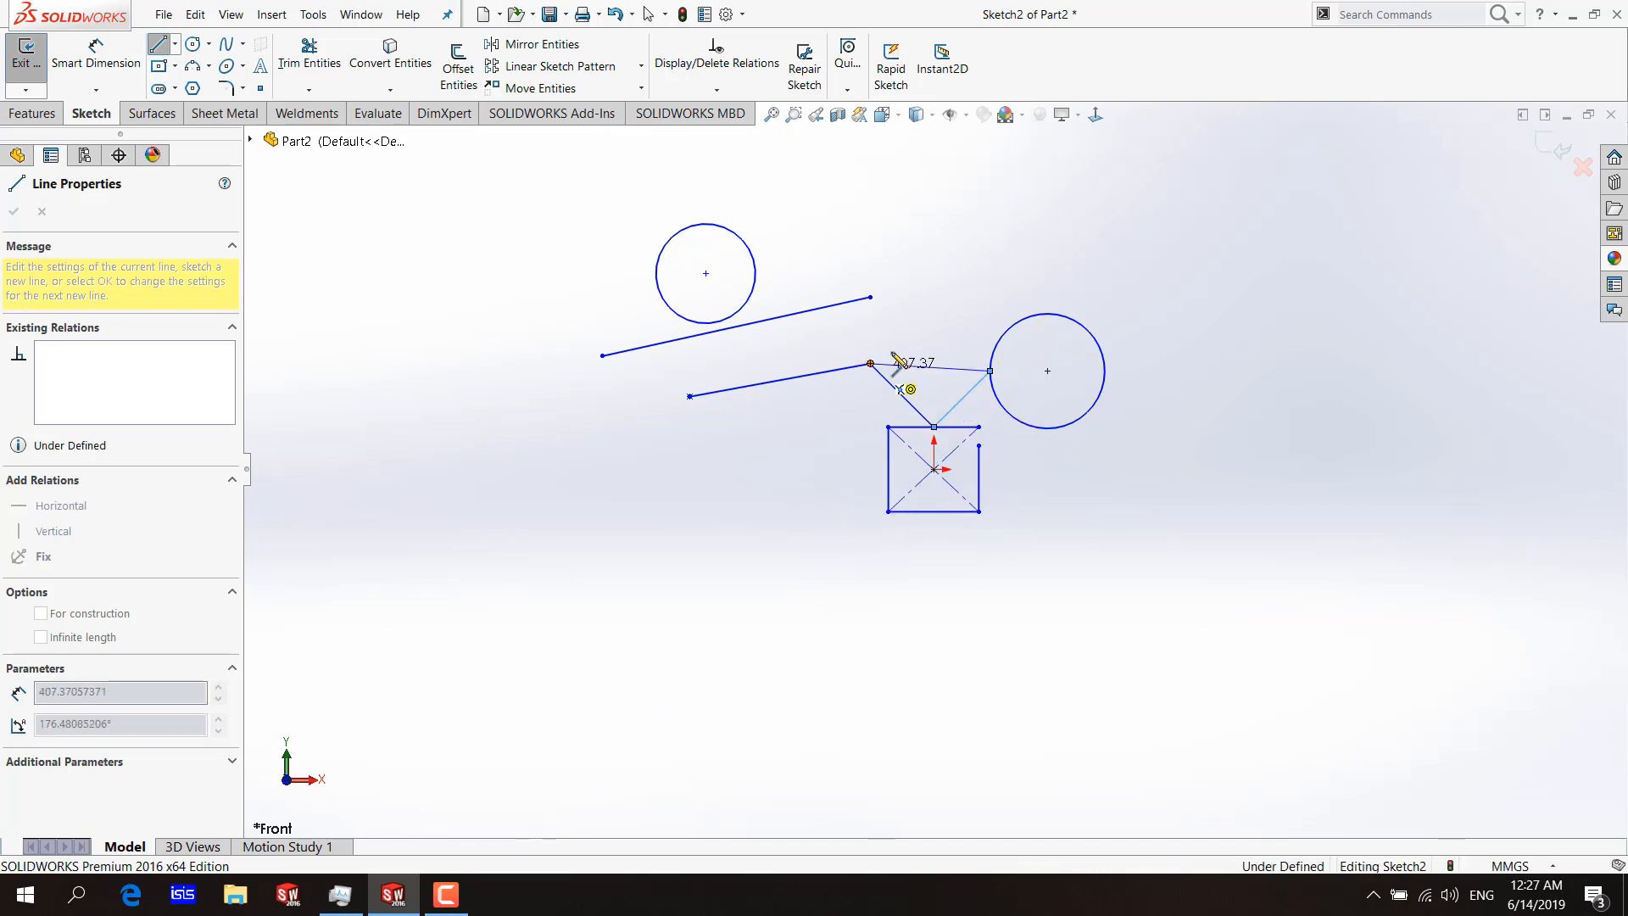
left_click(870, 363)
Draw a line onto the upper slanted line using Nearest Snap, and continue with a line to the top quadrant of the larger circle.
left_click(848, 92)
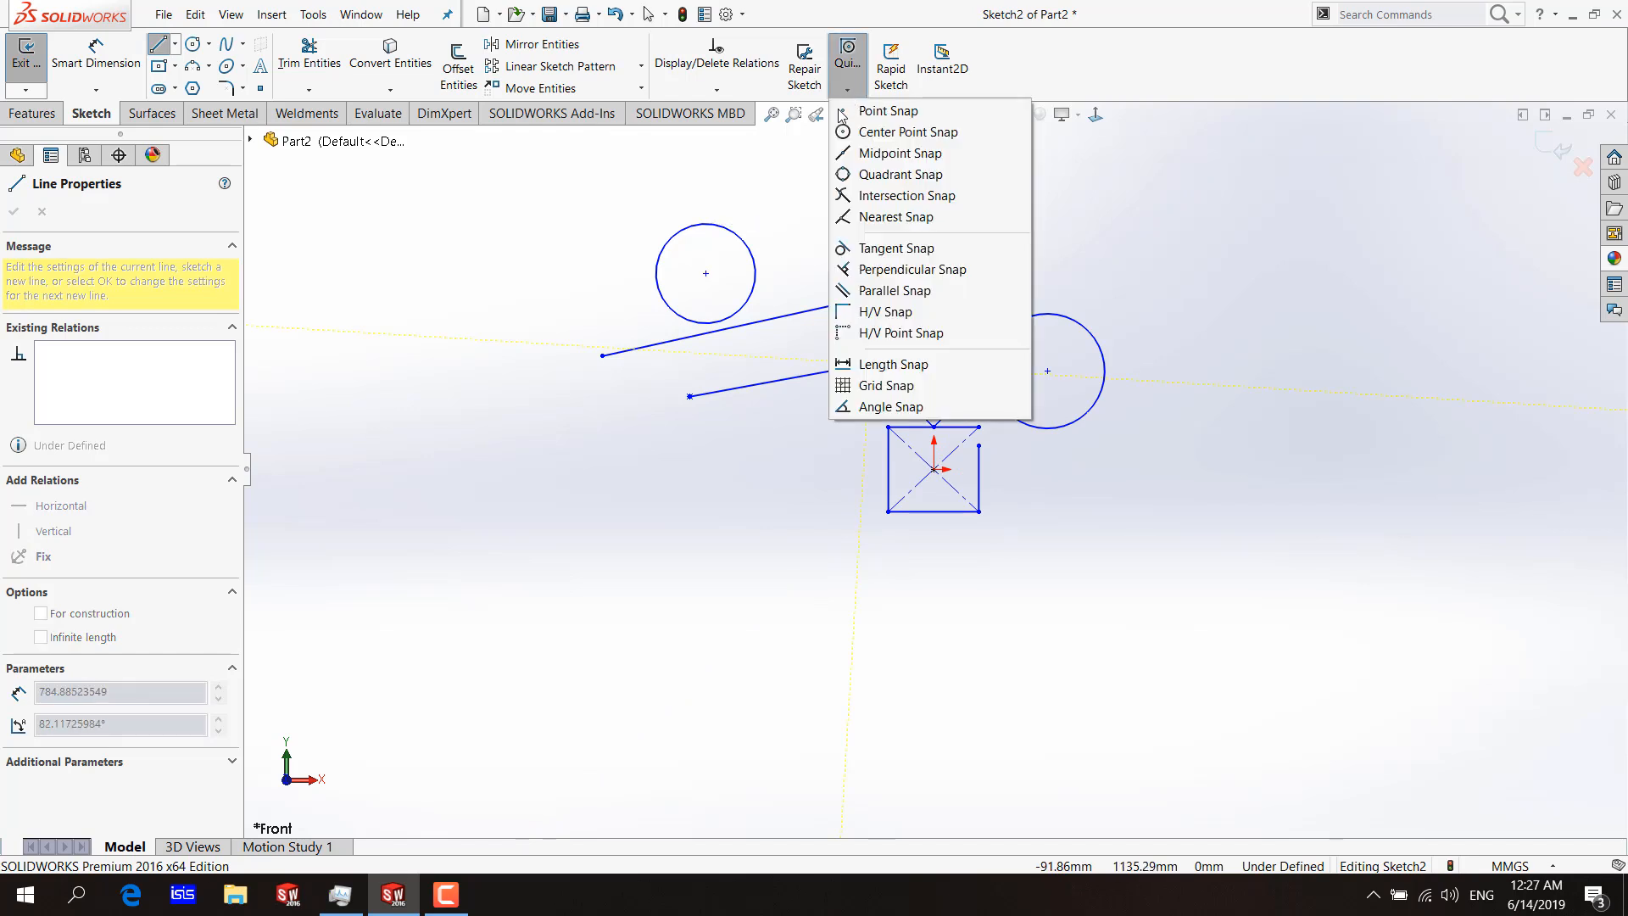
left_click(900, 217)
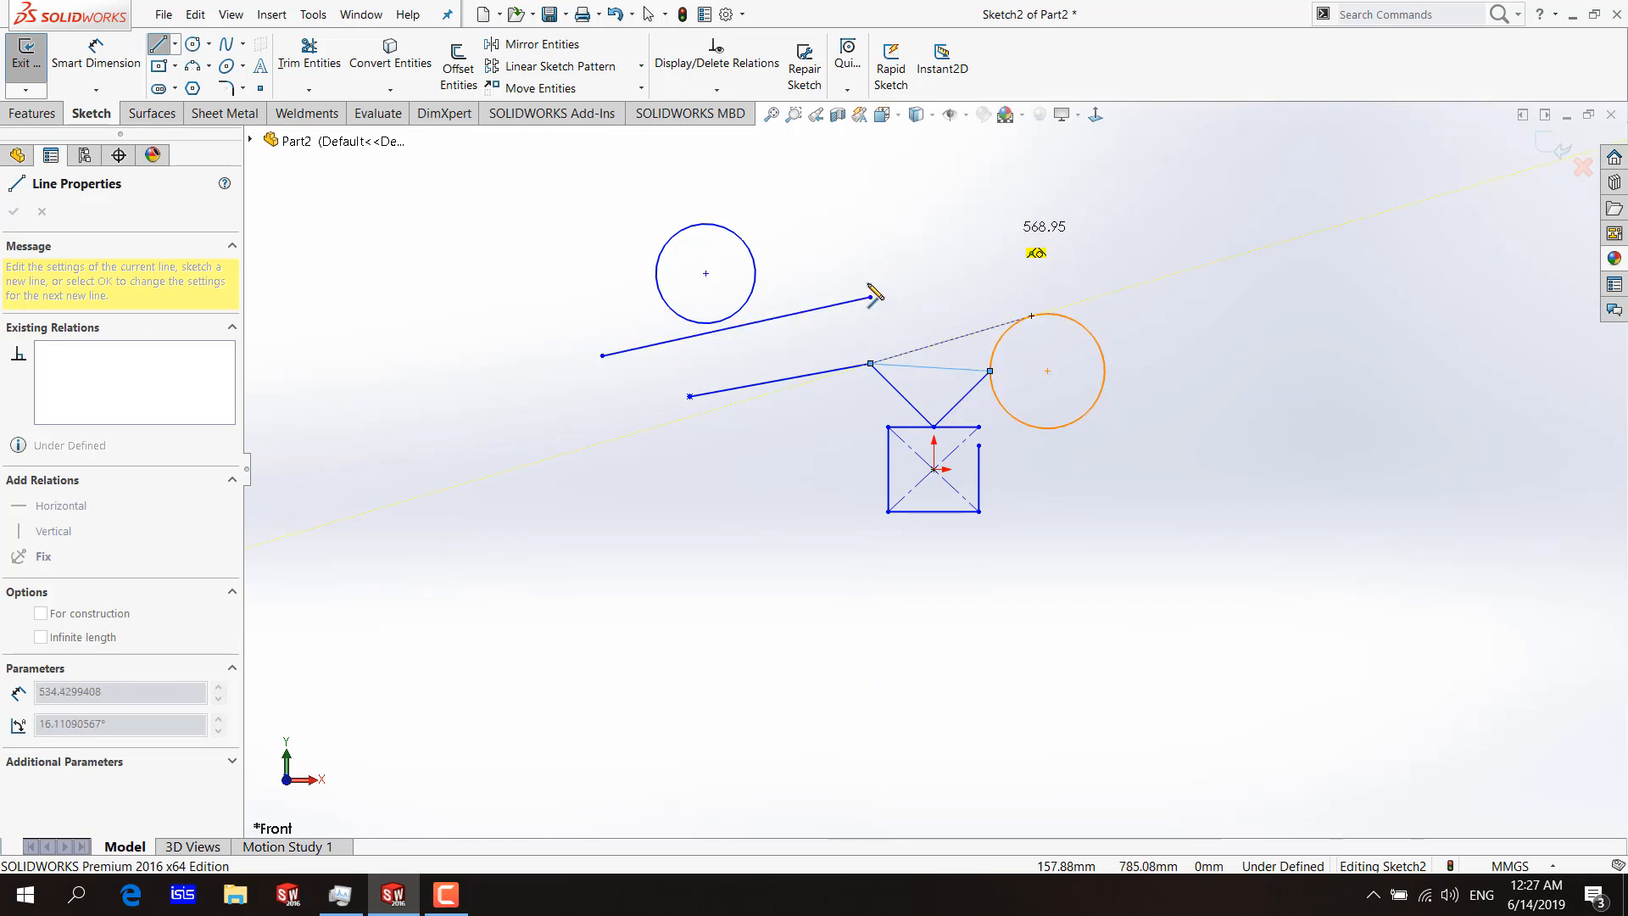
left_click(768, 319)
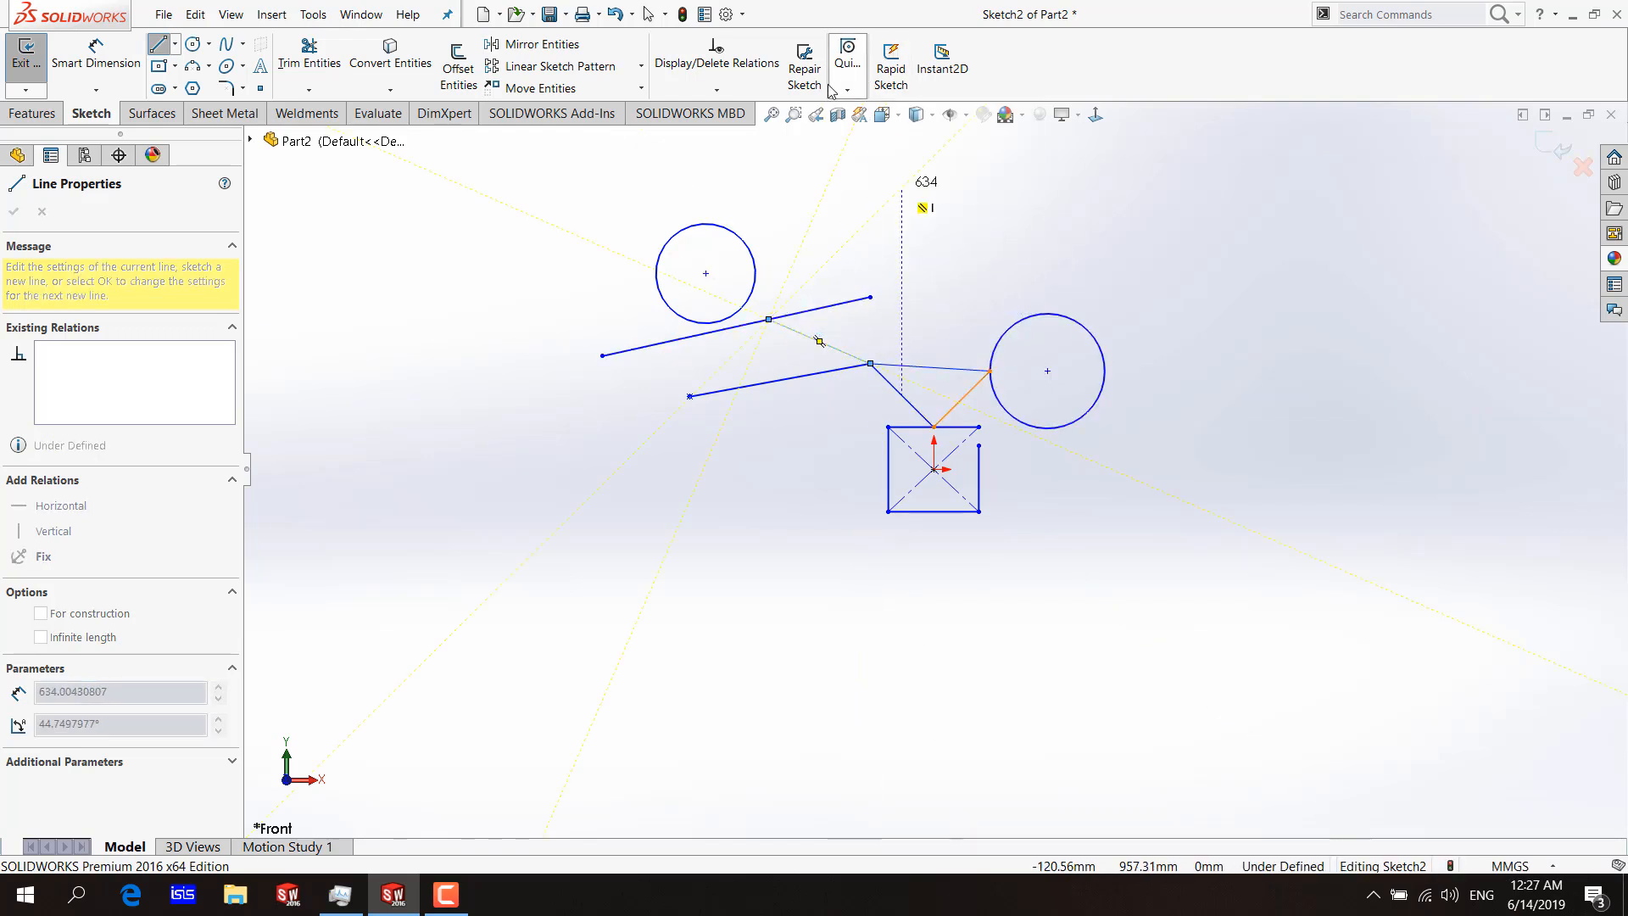
left_click(847, 63)
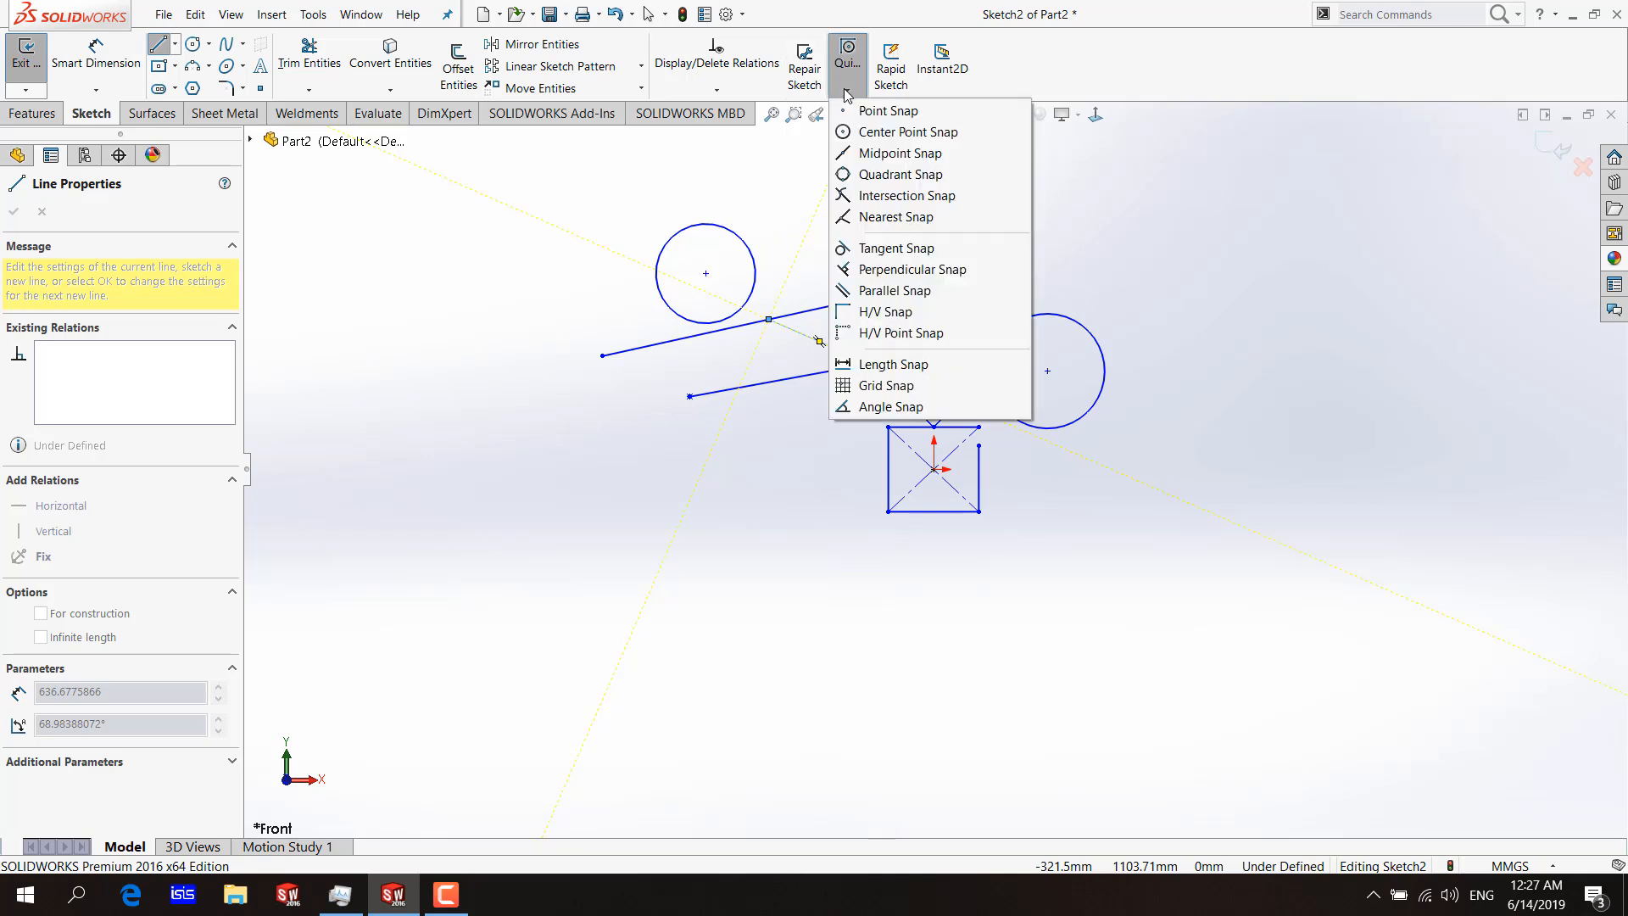
left_click(905, 217)
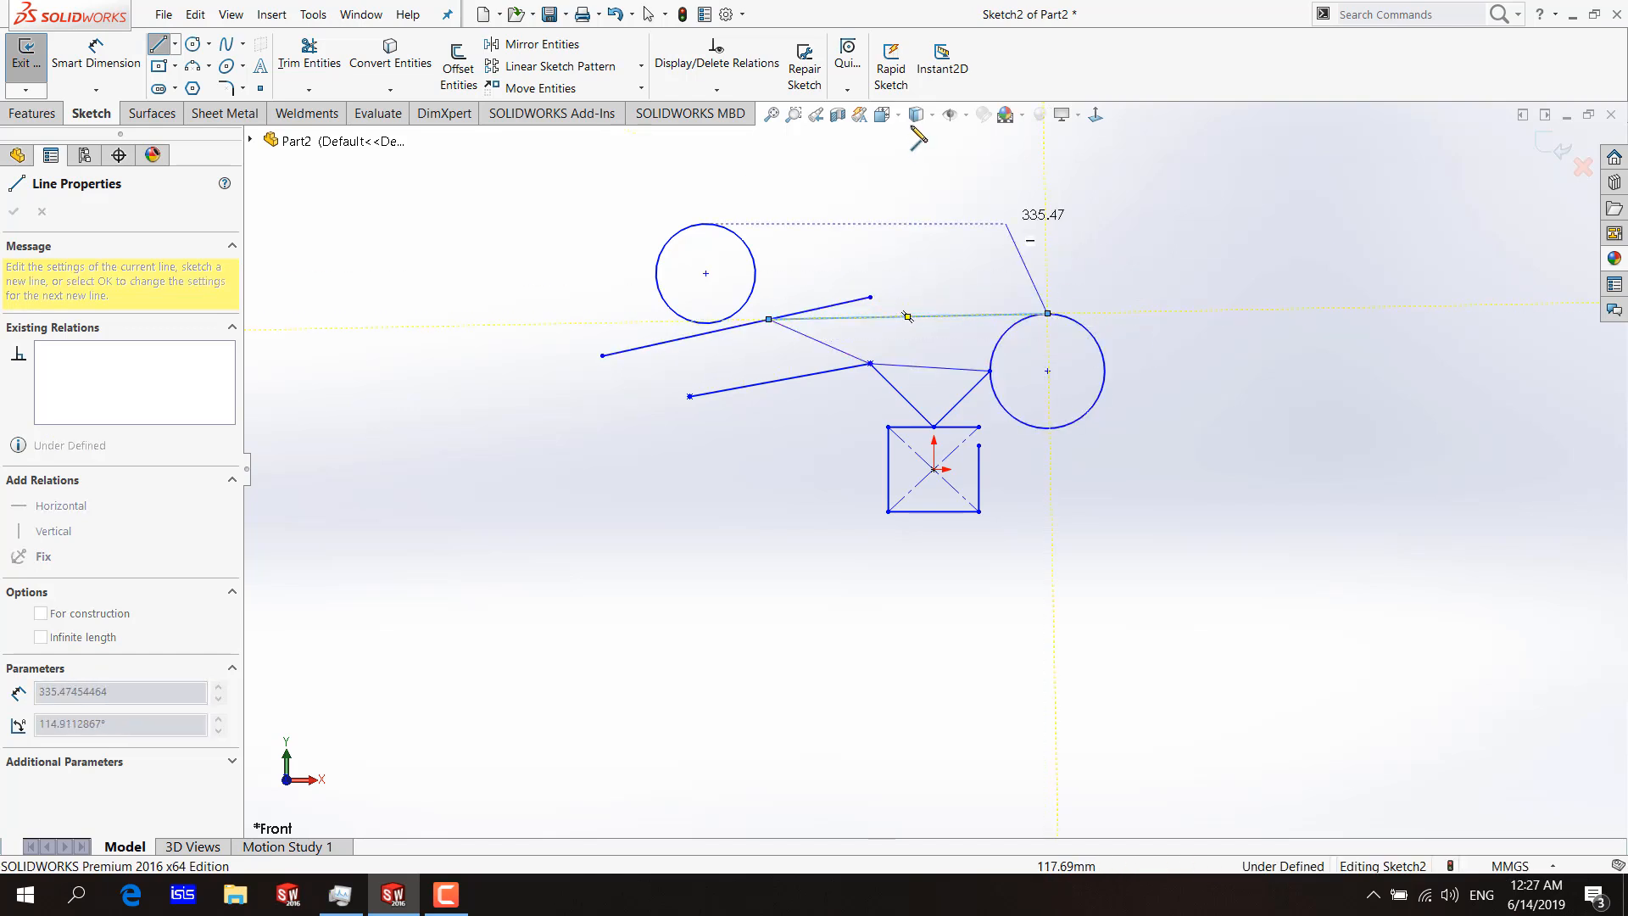
Using Tangent Snap, draw a line from the larger circle's top to a tangent point on the smaller circle, and another back tangent to the larger circle.
left_click(847, 64)
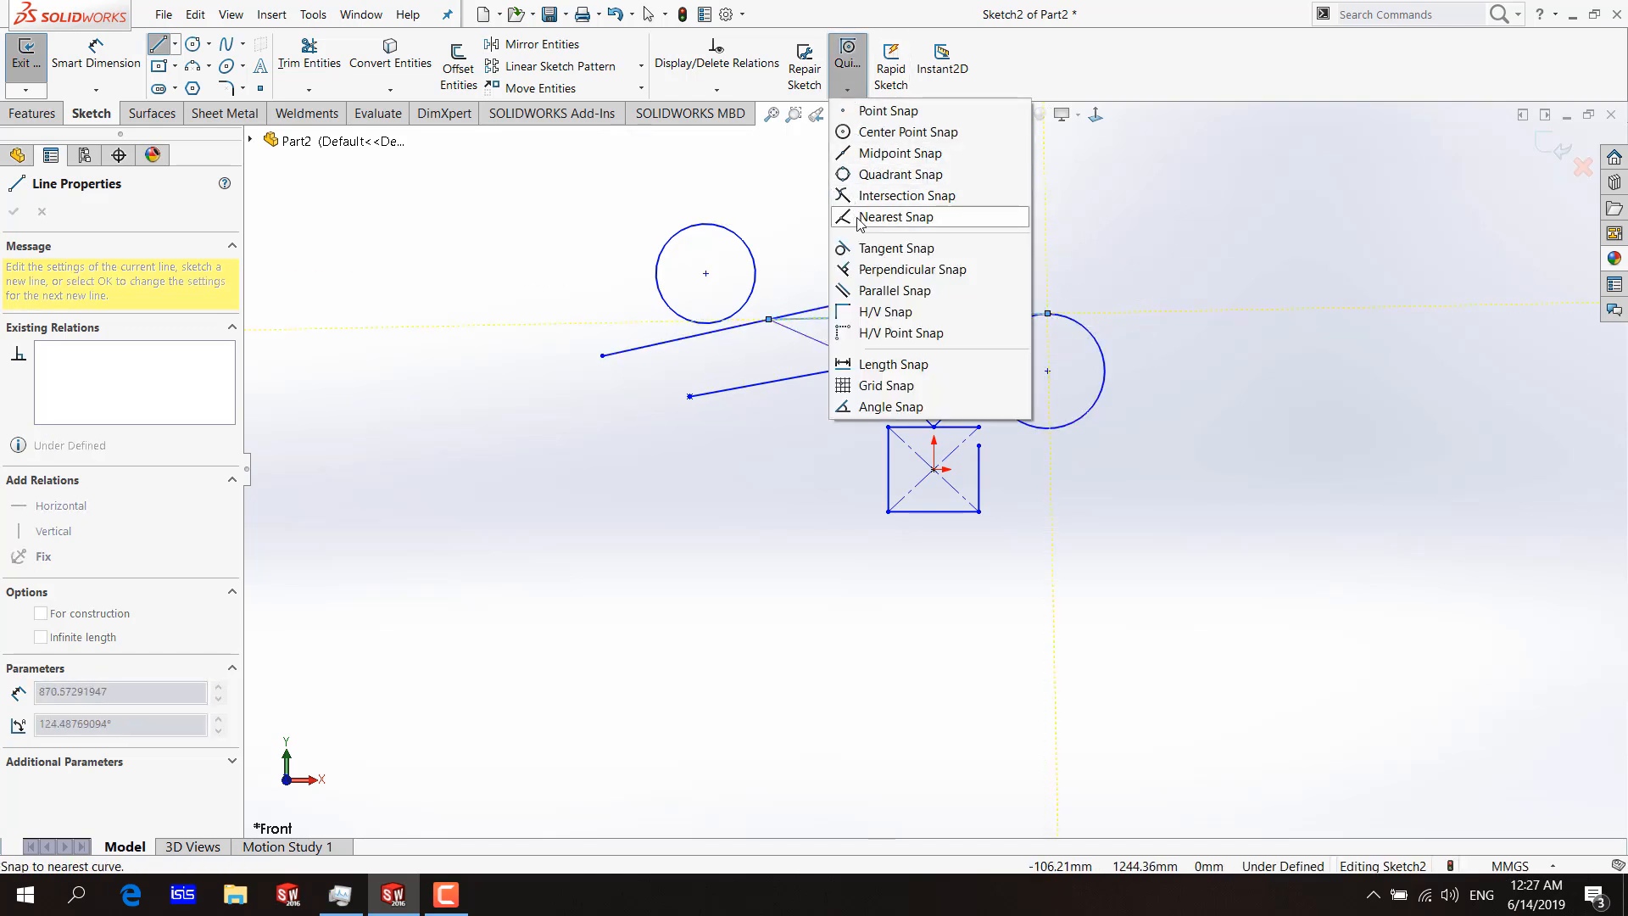
left_click(893, 251)
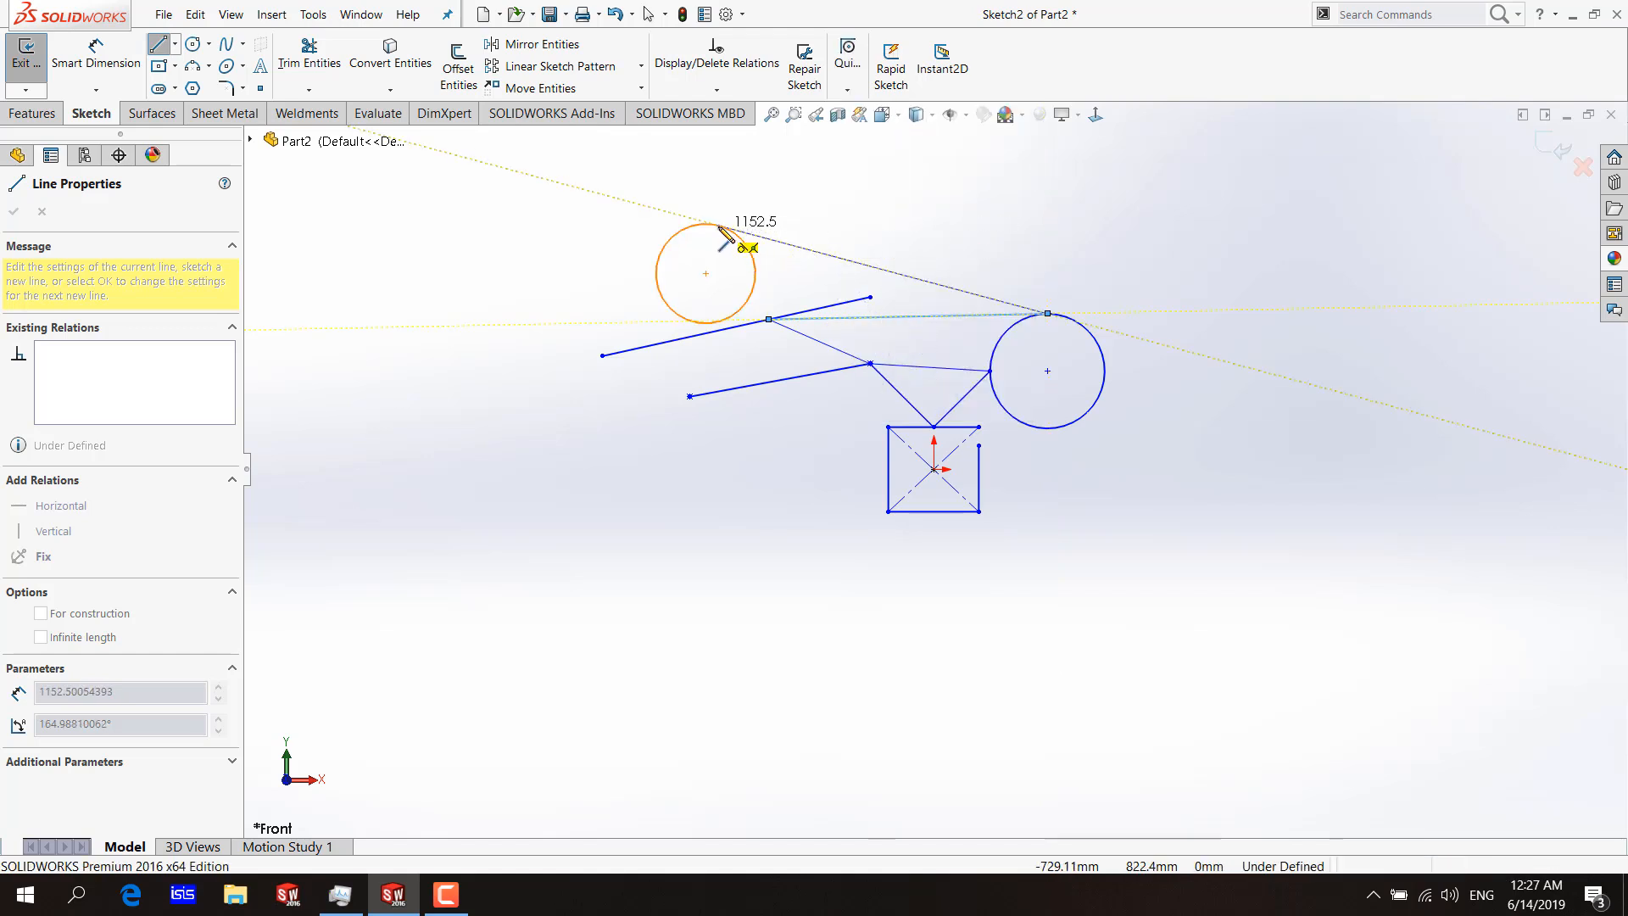
double_click(1086, 331)
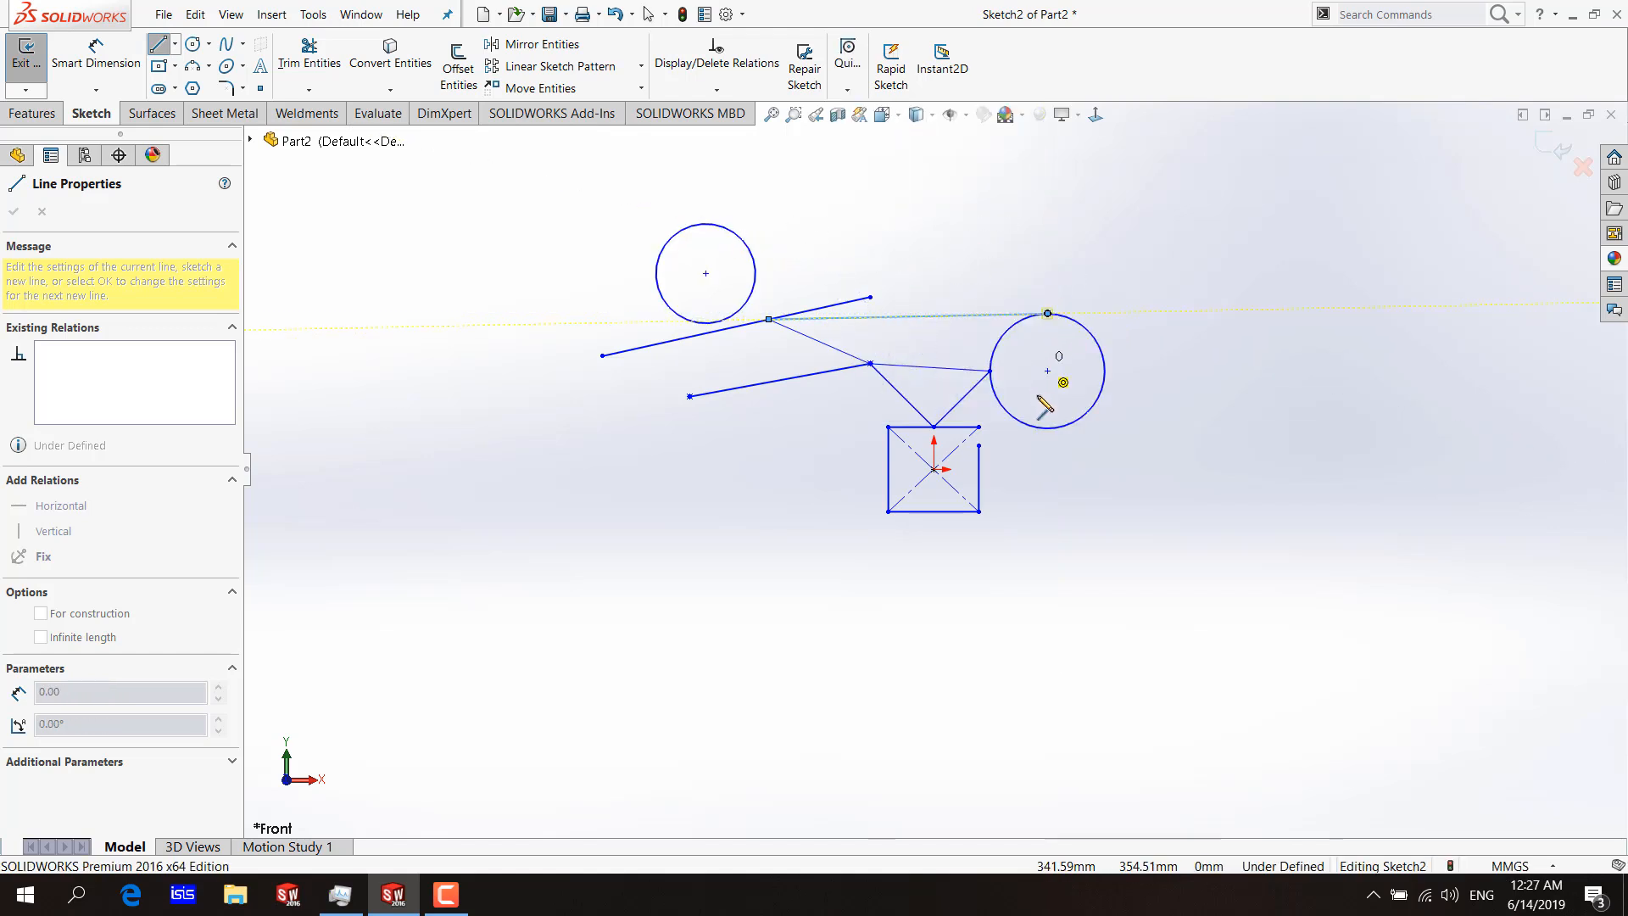
left_click(717, 224)
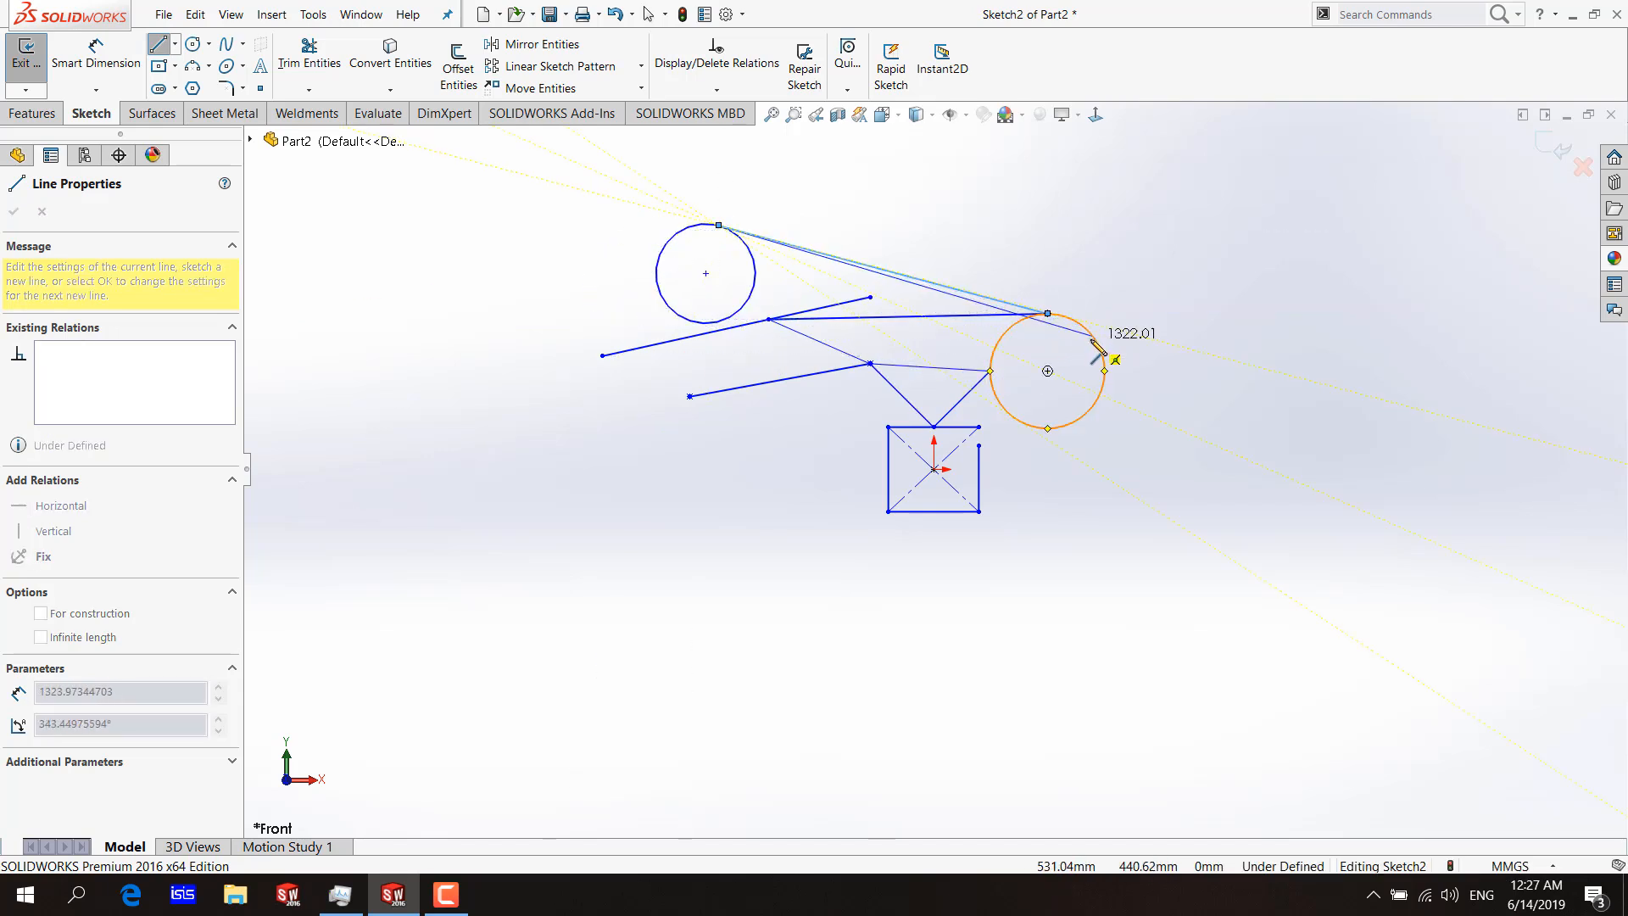
double_click(1073, 321)
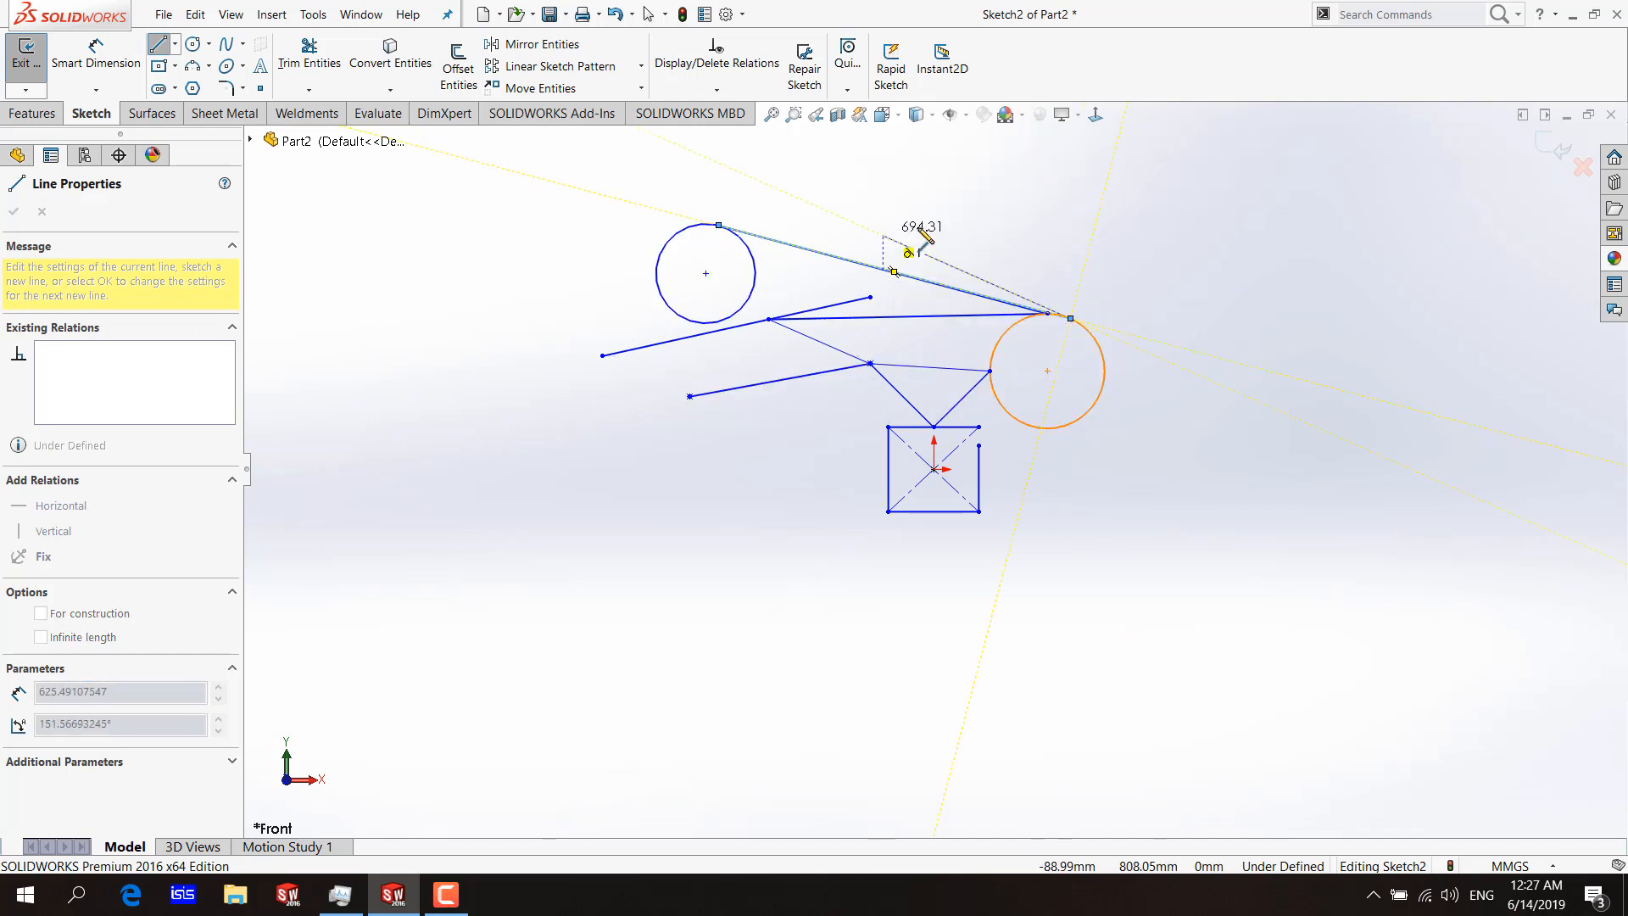
Draw a line perpendicular to the rectangle's right side with Perpendicular Snap, and continue with a line down to the diagonal above the rectangle.
left_click(847, 57)
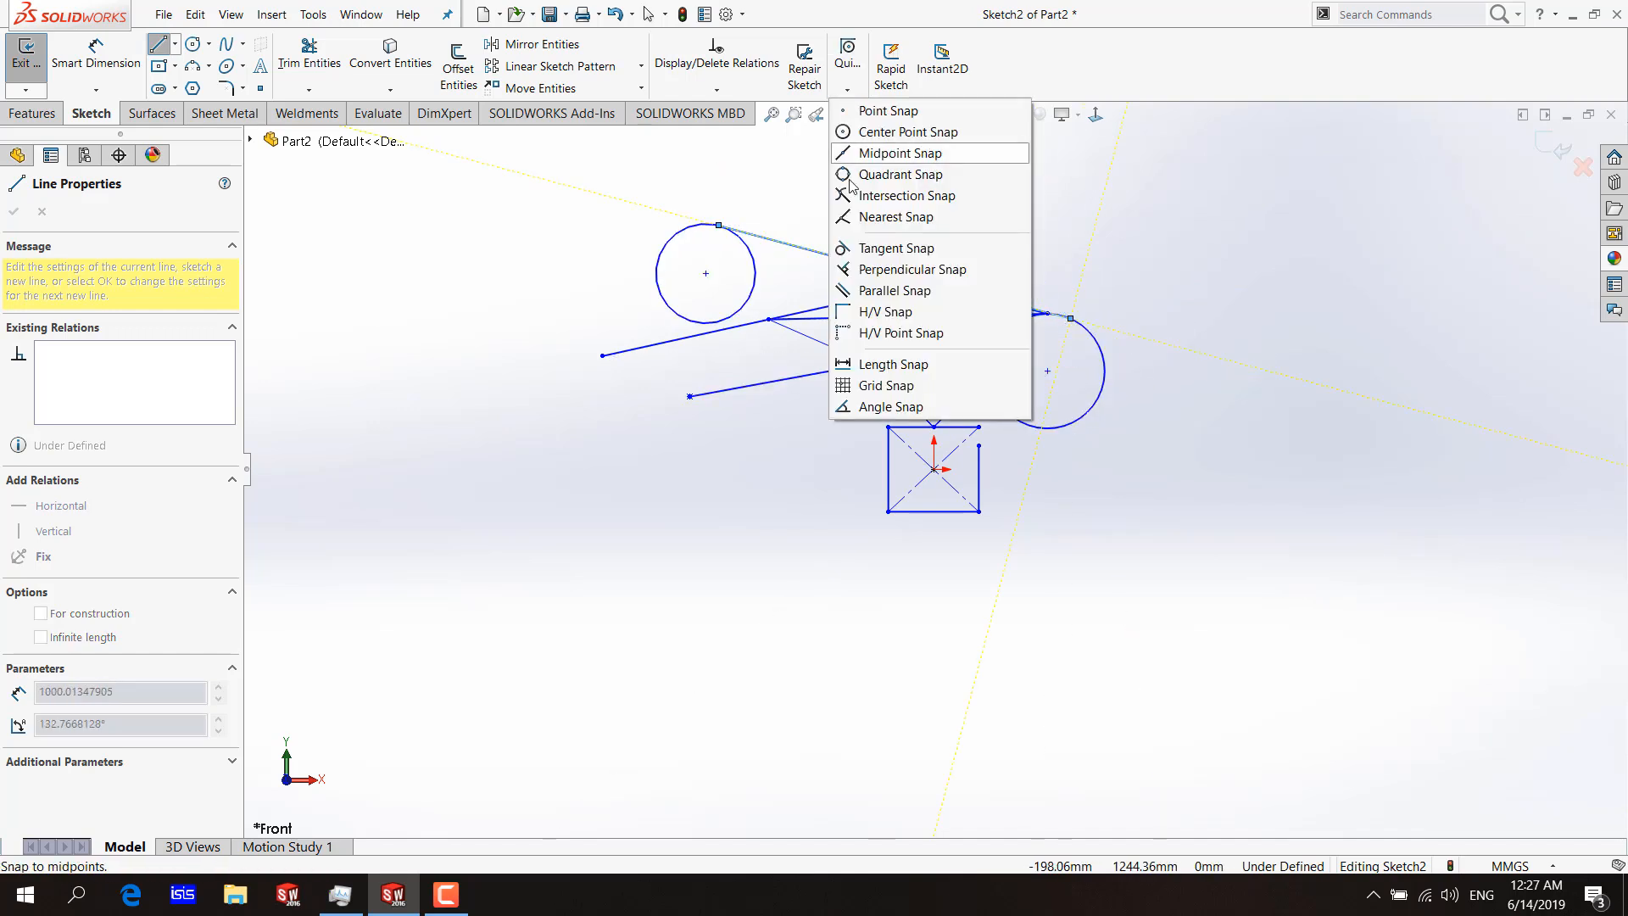
left_click(880, 270)
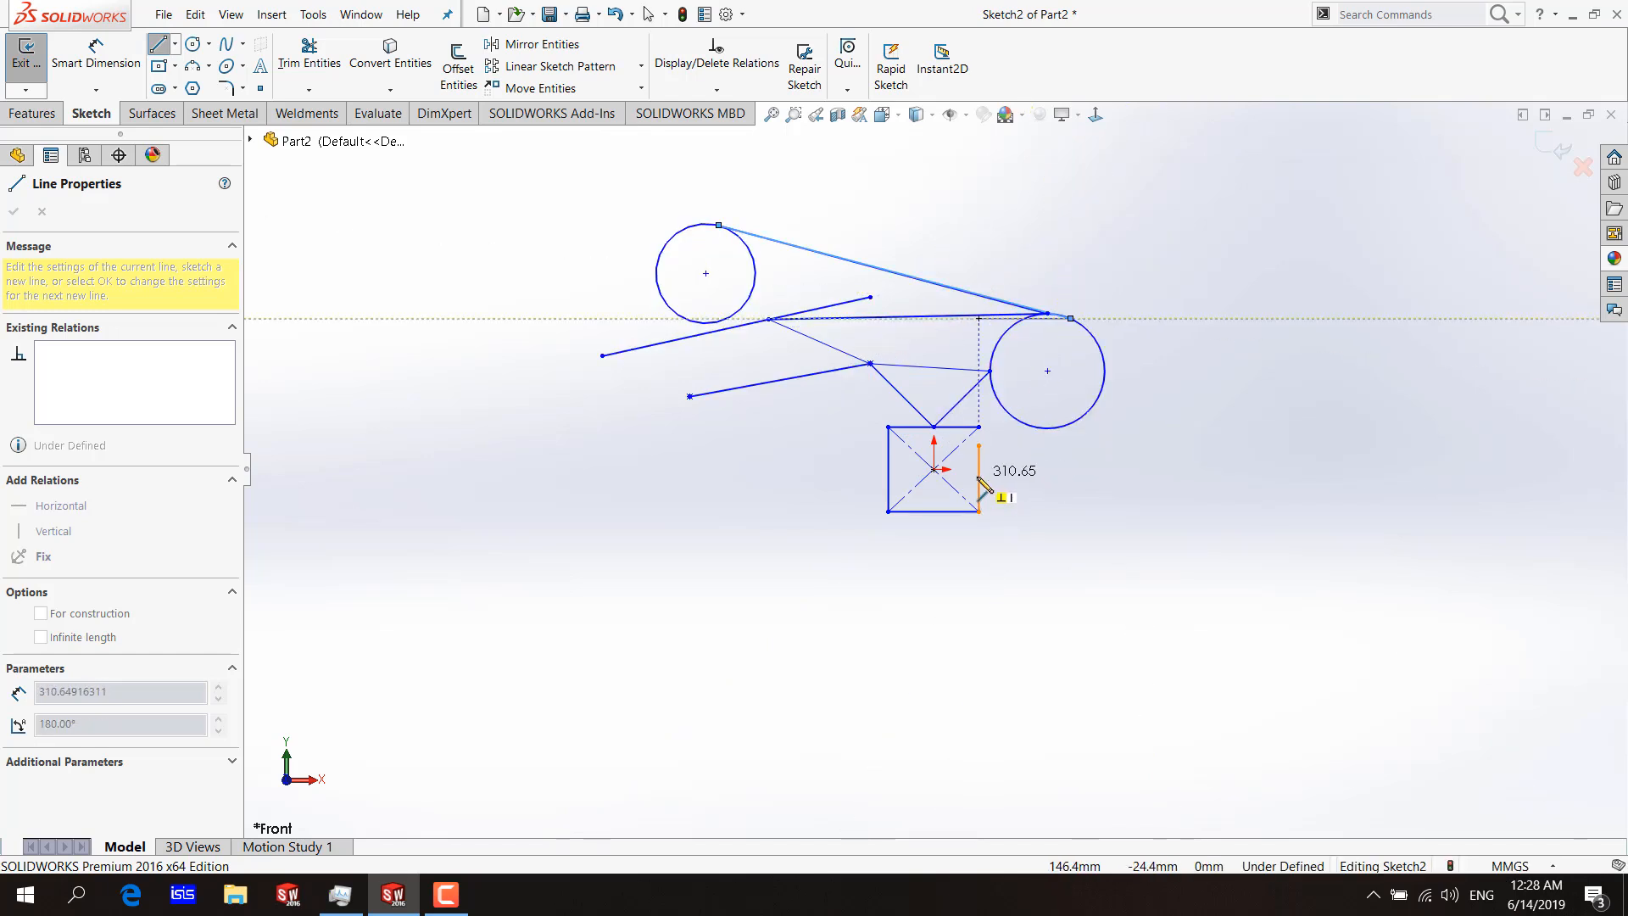
left_click(980, 480)
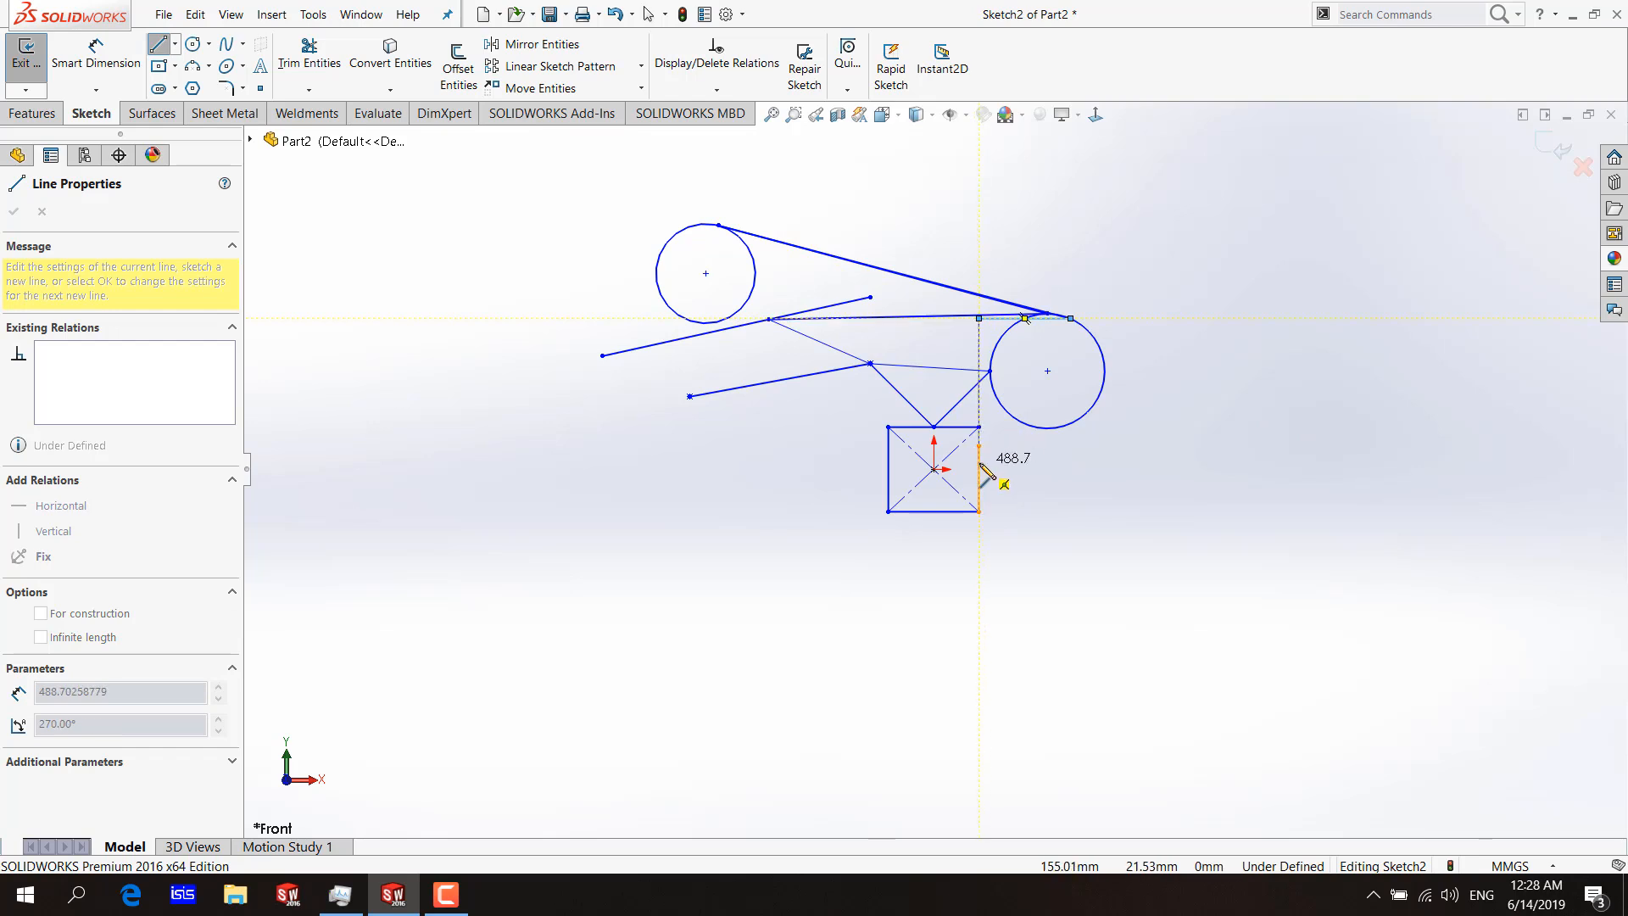
left_click(884, 378)
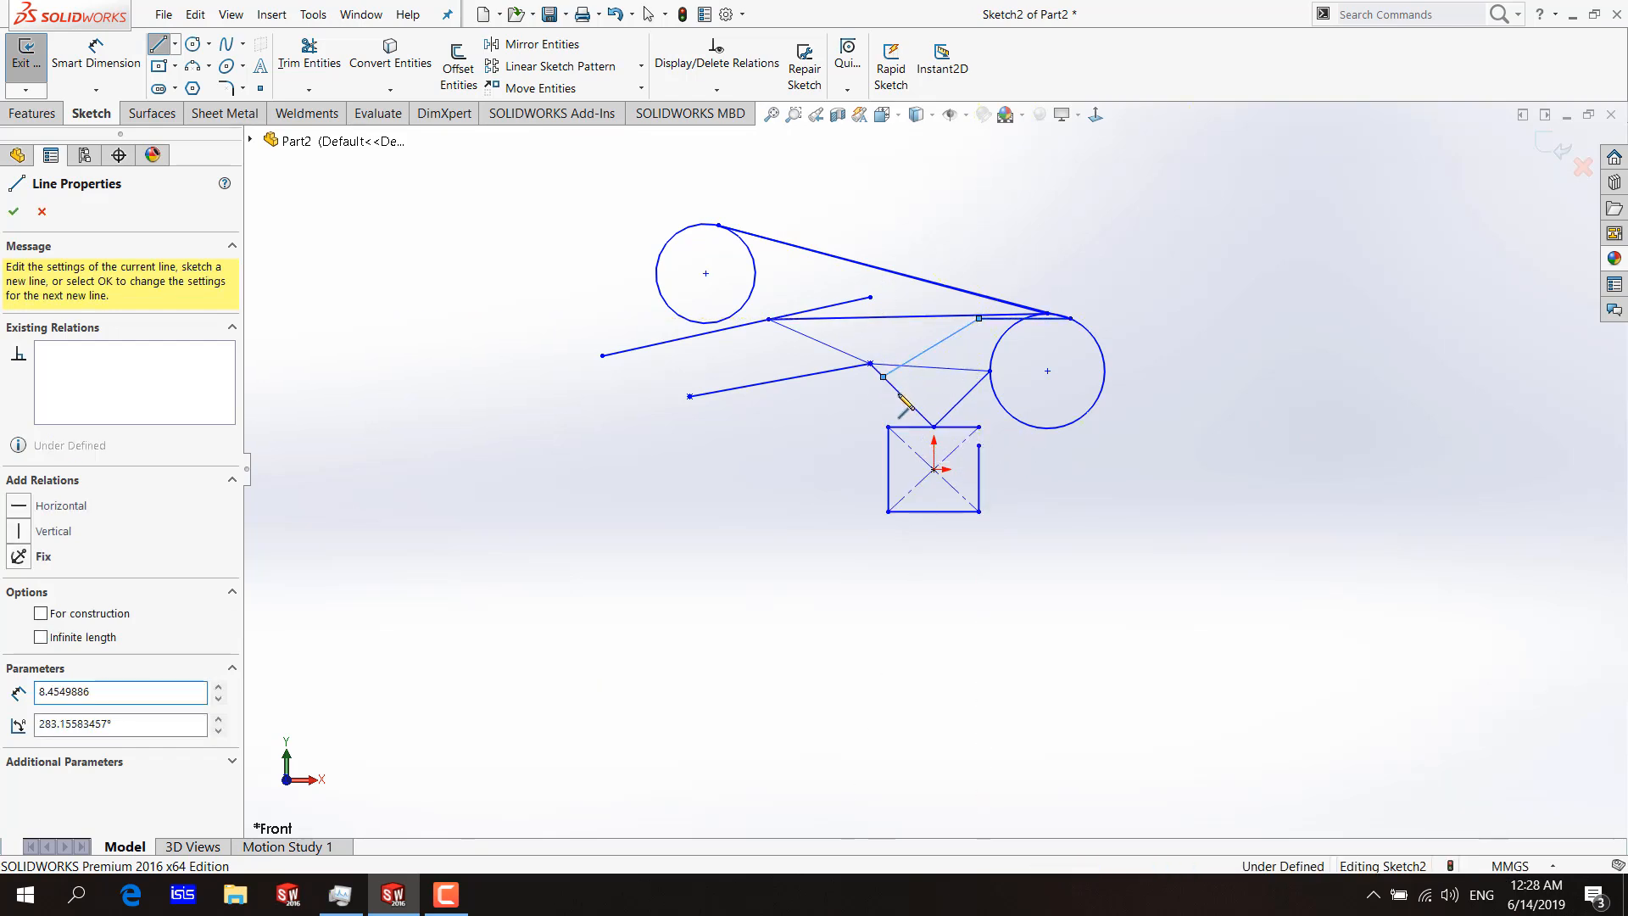
Draw a line from the point on the diagonal perpendicular to the long tangent line, using Perpendicular Snap, and end the line chain.
left_click(847, 89)
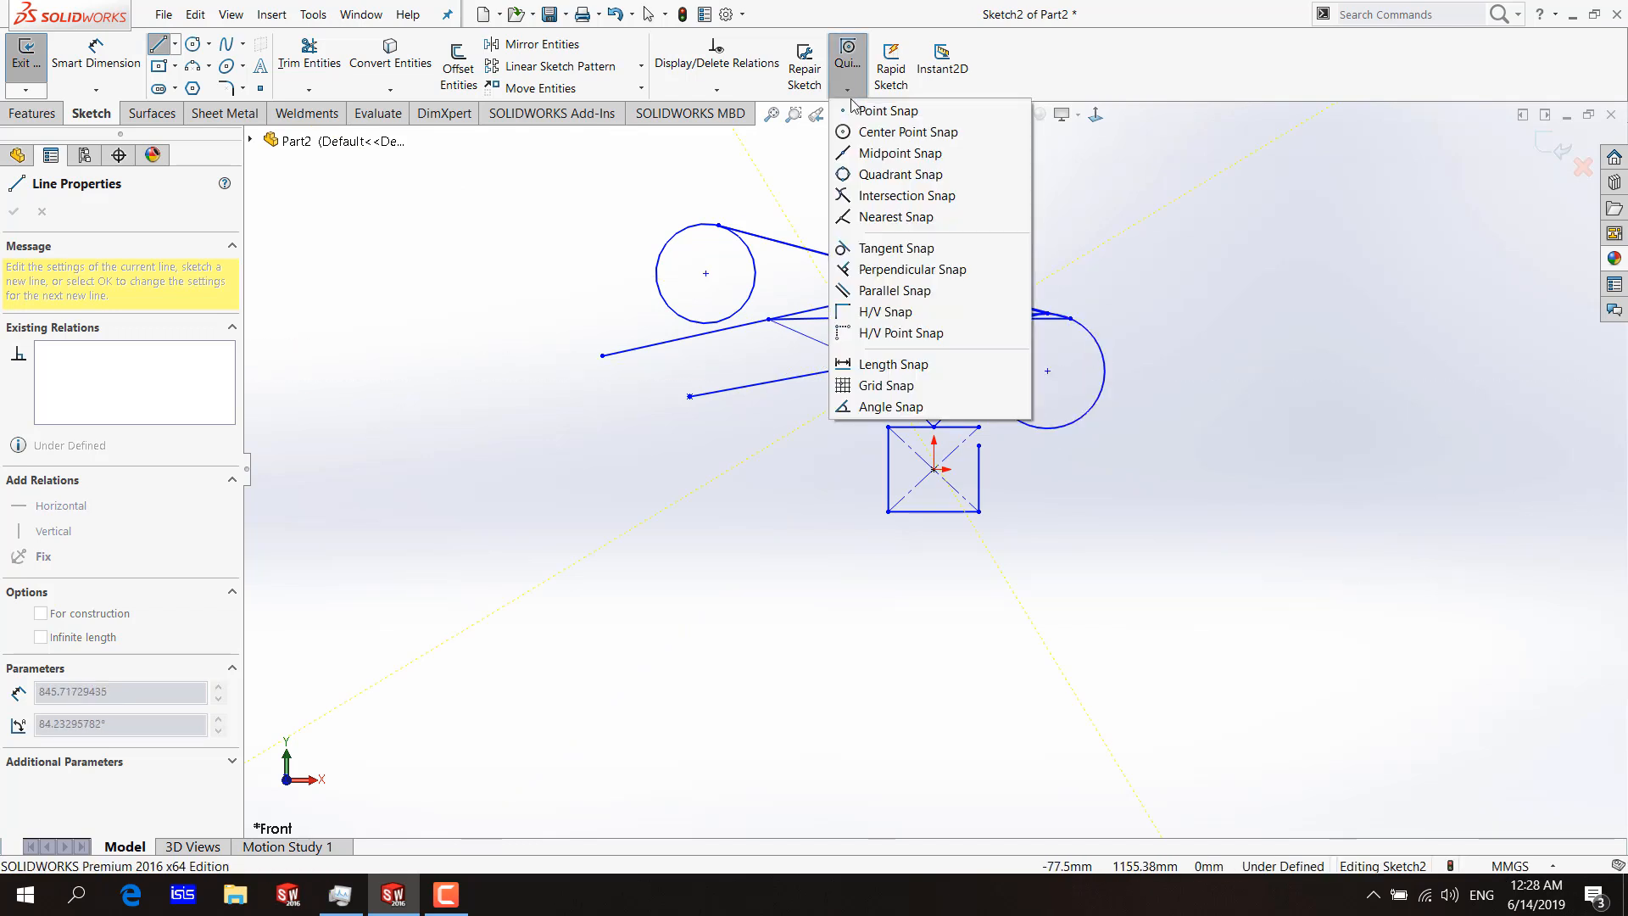
left_click(862, 272)
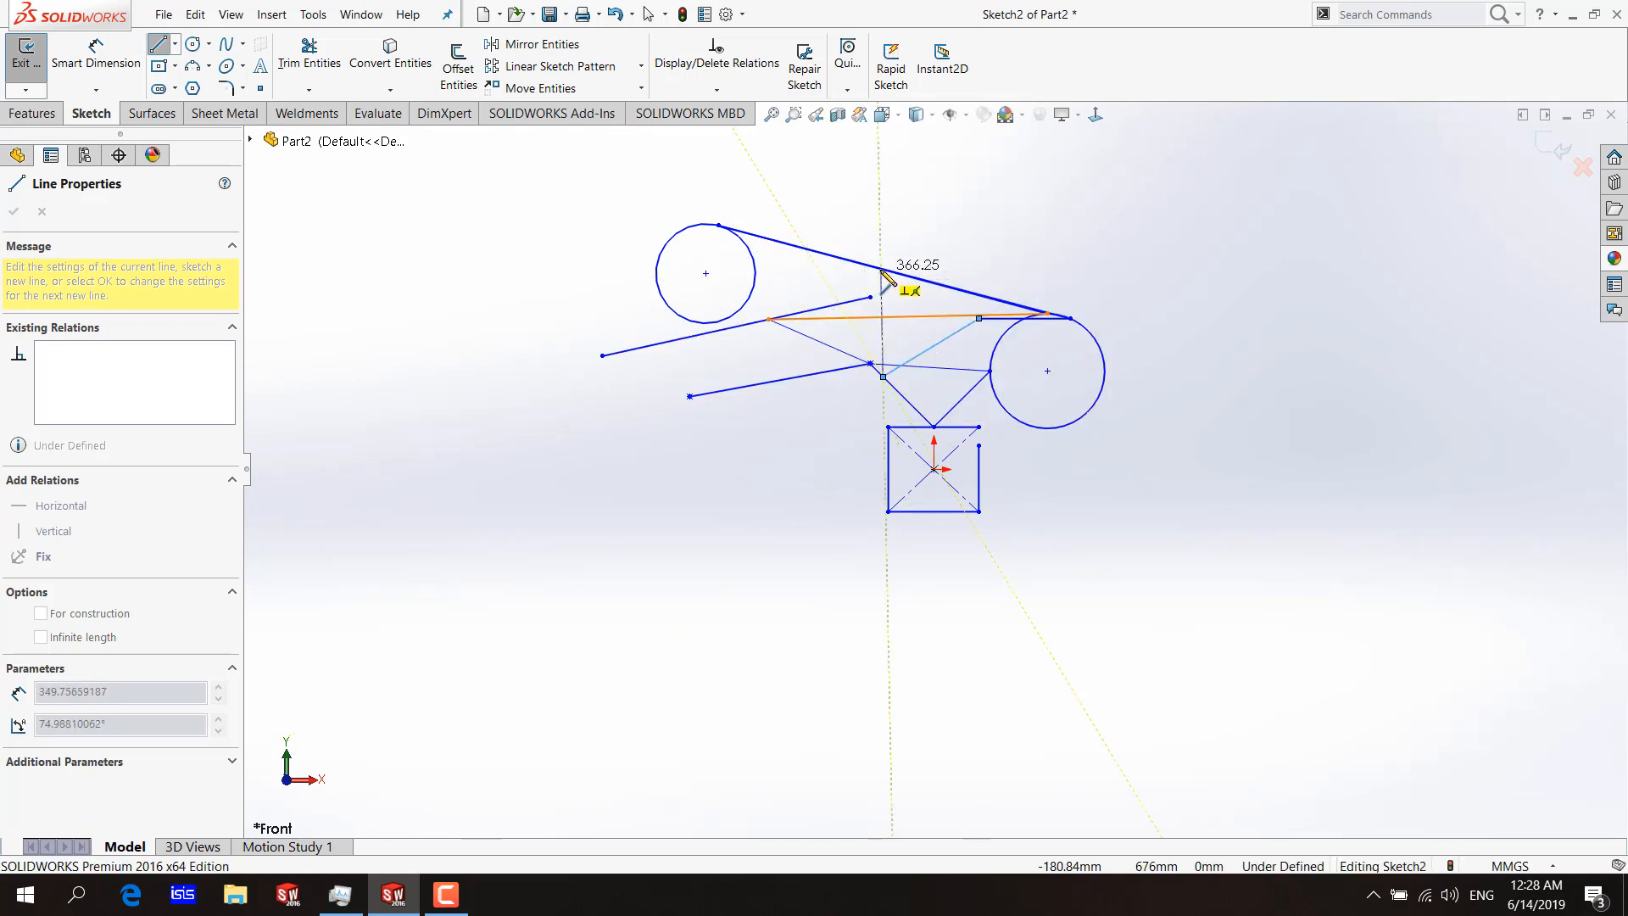
left_click(909, 277)
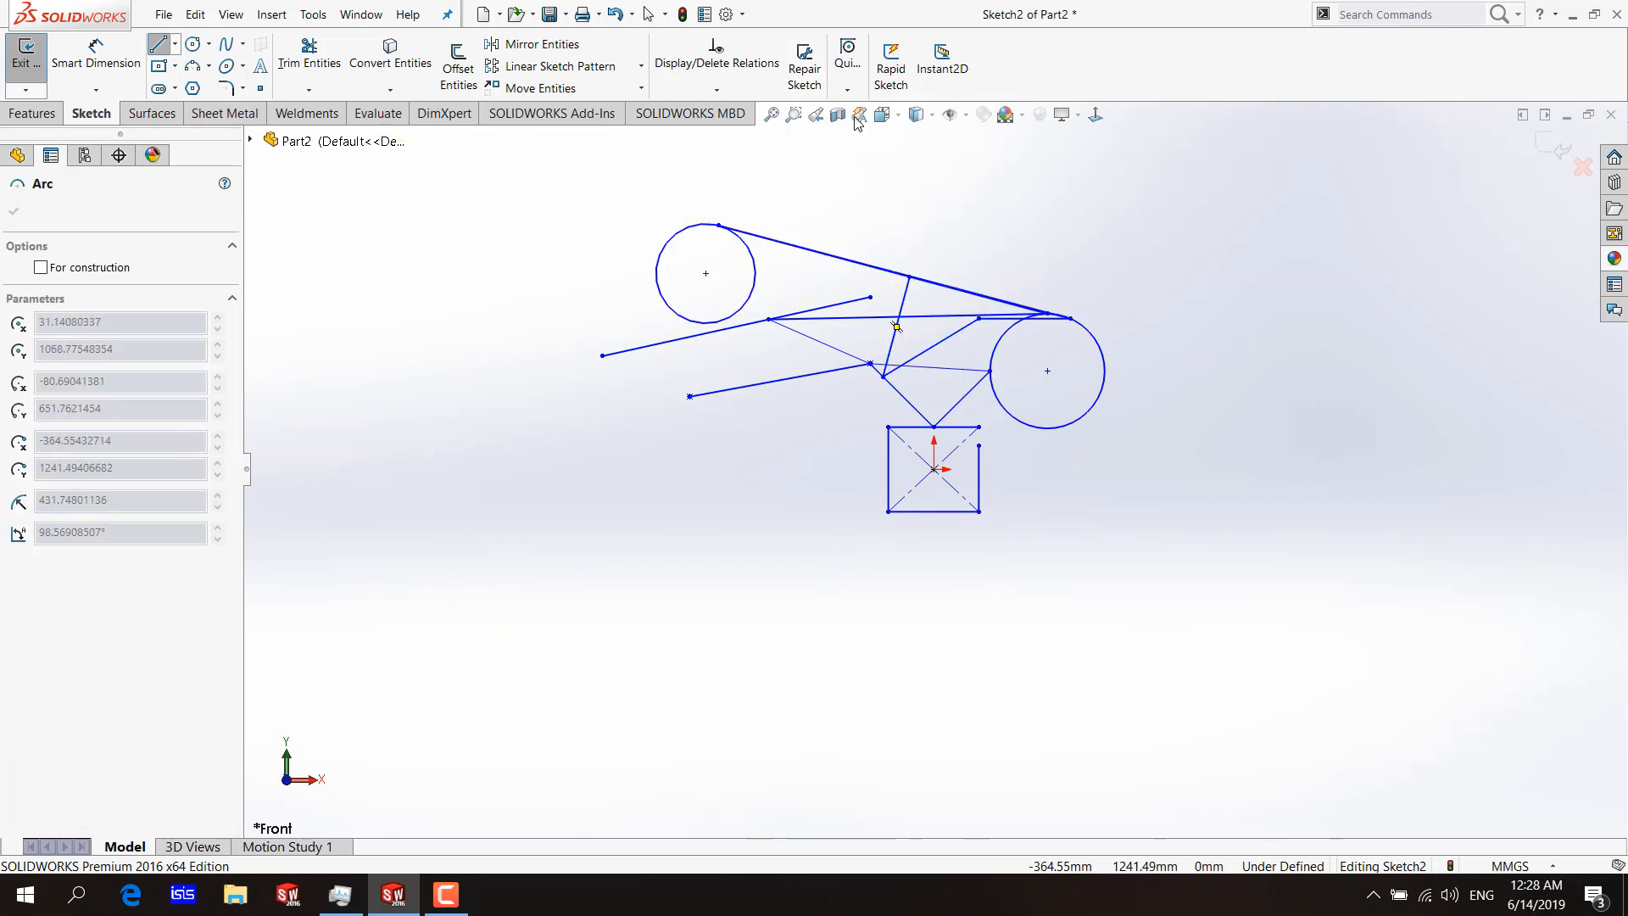
key("Escape")
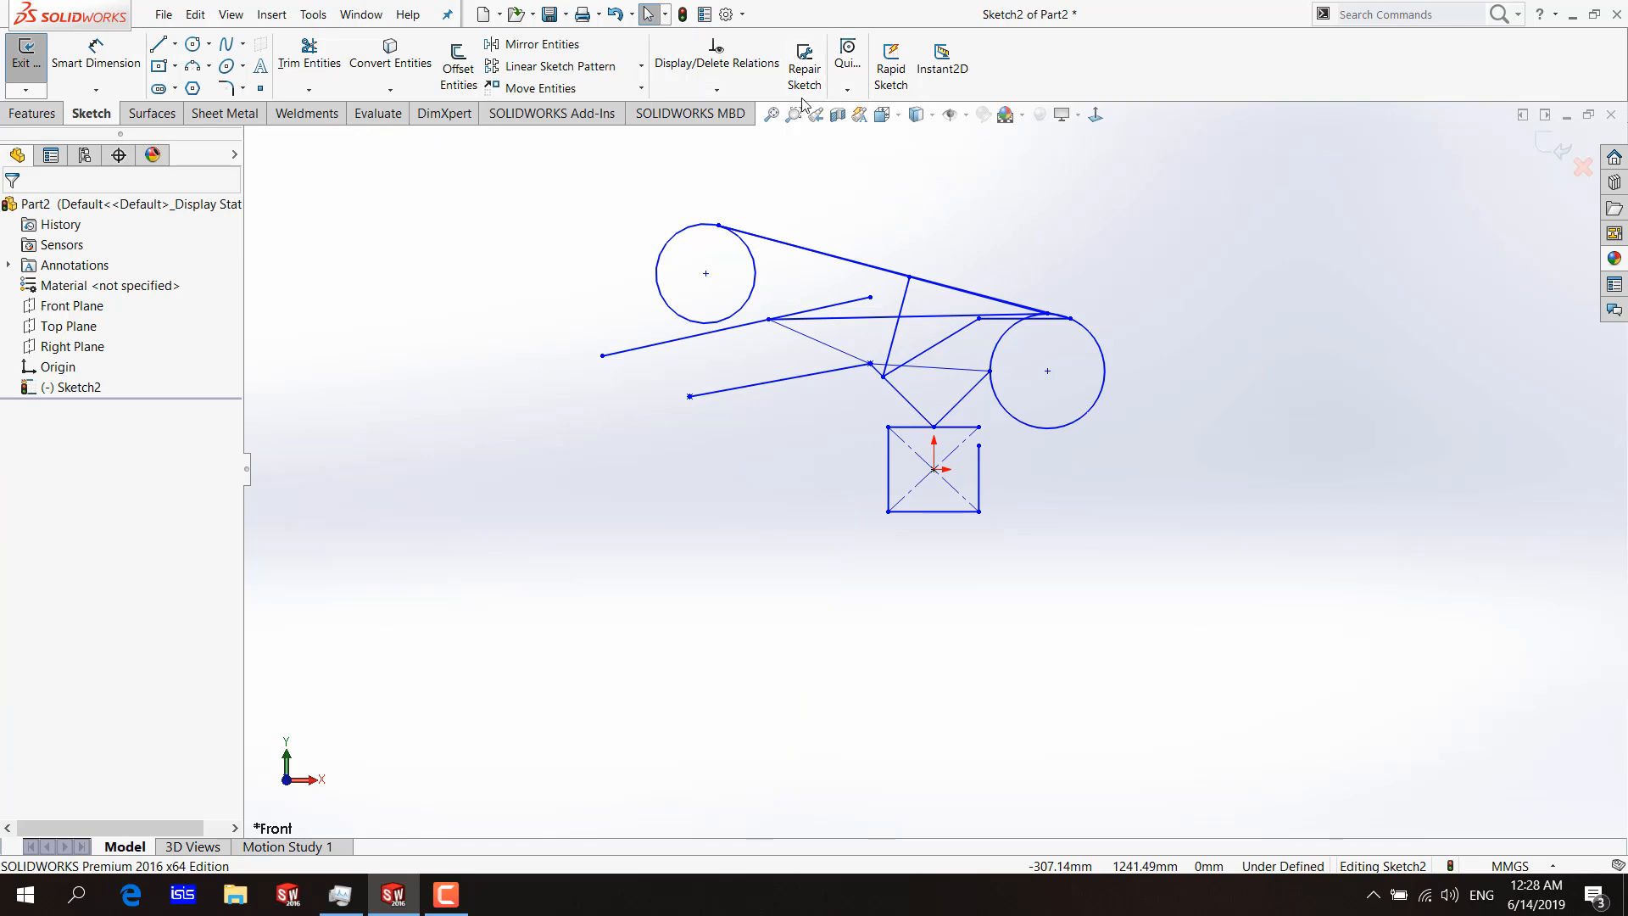
Start a line at the larger circle's centre with H/V Point Snap and draw it vertically up past the circle with H/V Snap.
left_click(162, 44)
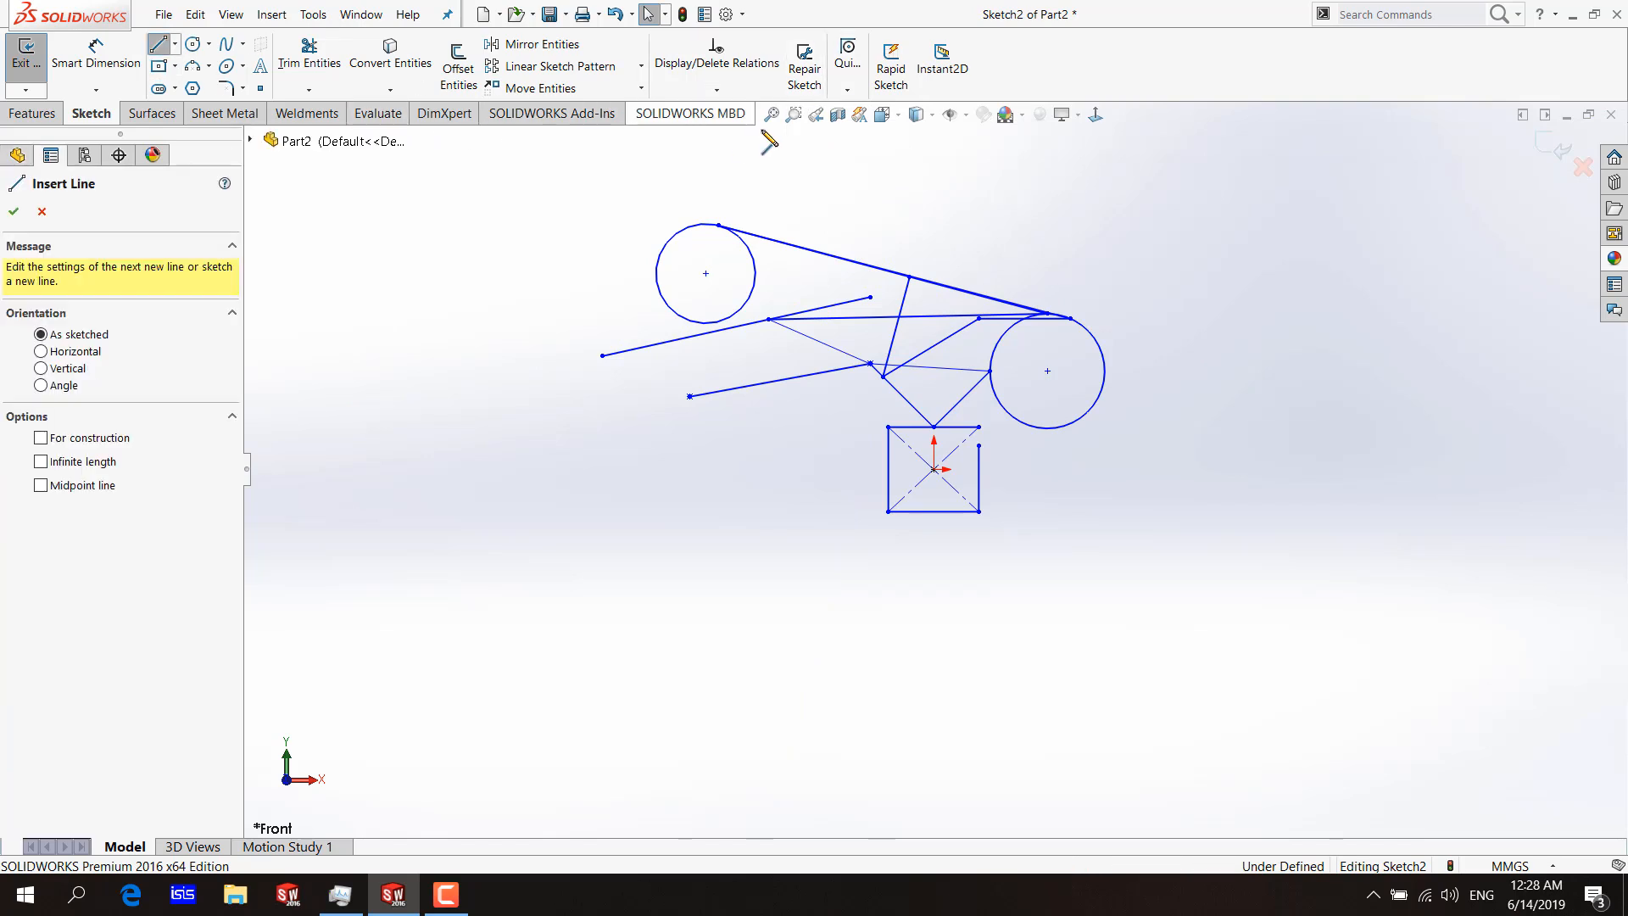
left_click(847, 83)
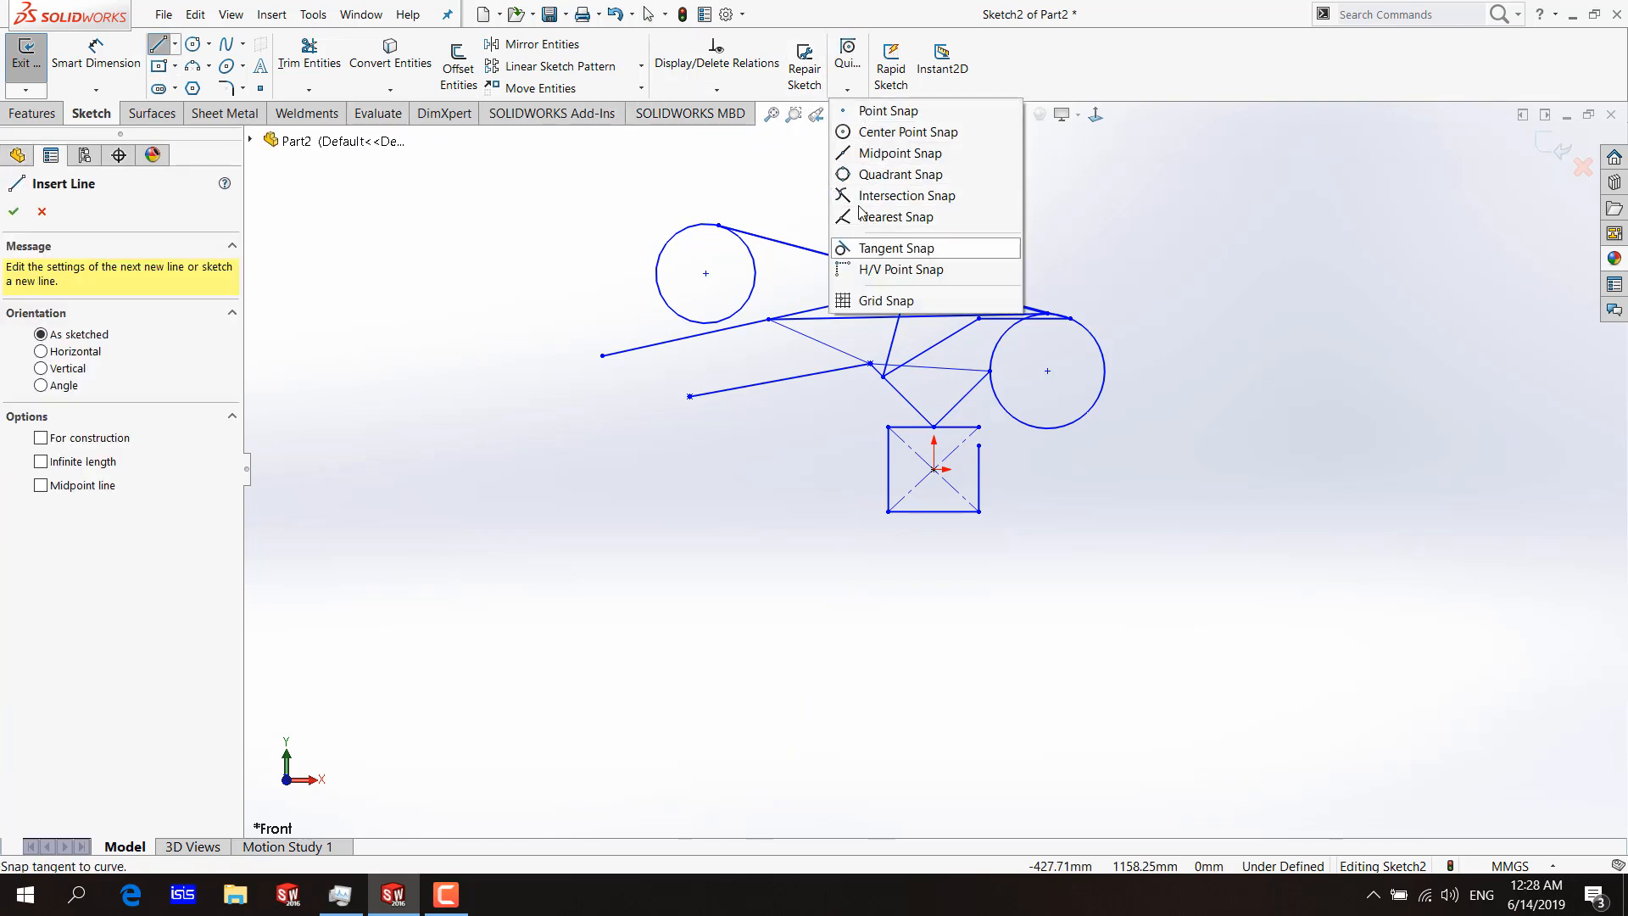
left_click(875, 272)
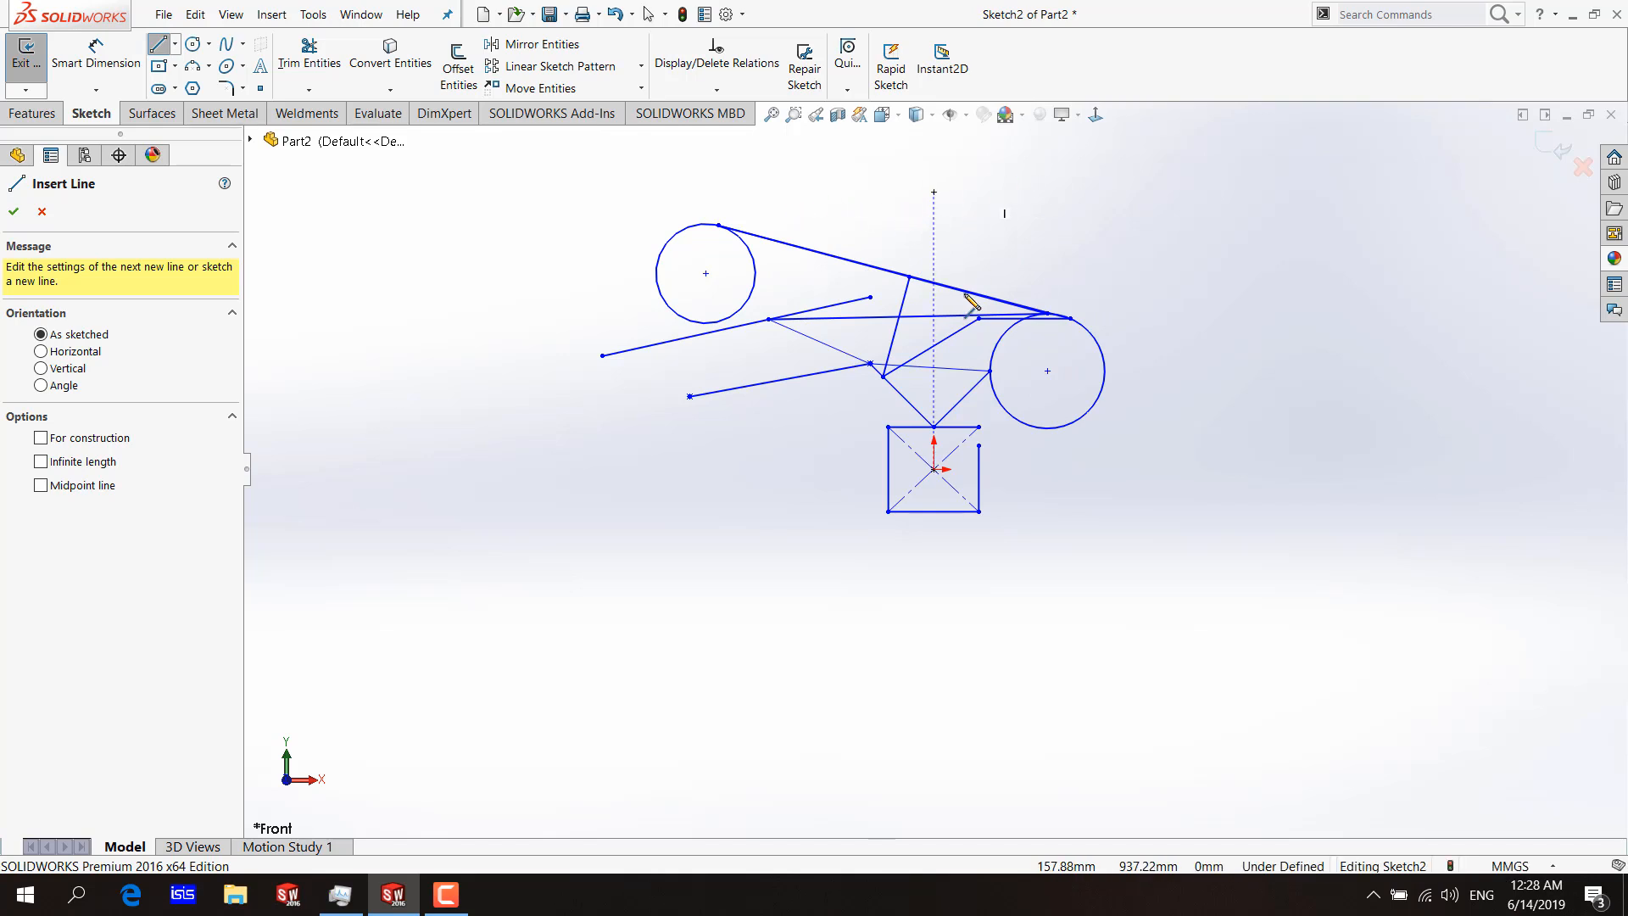
left_click(1048, 370)
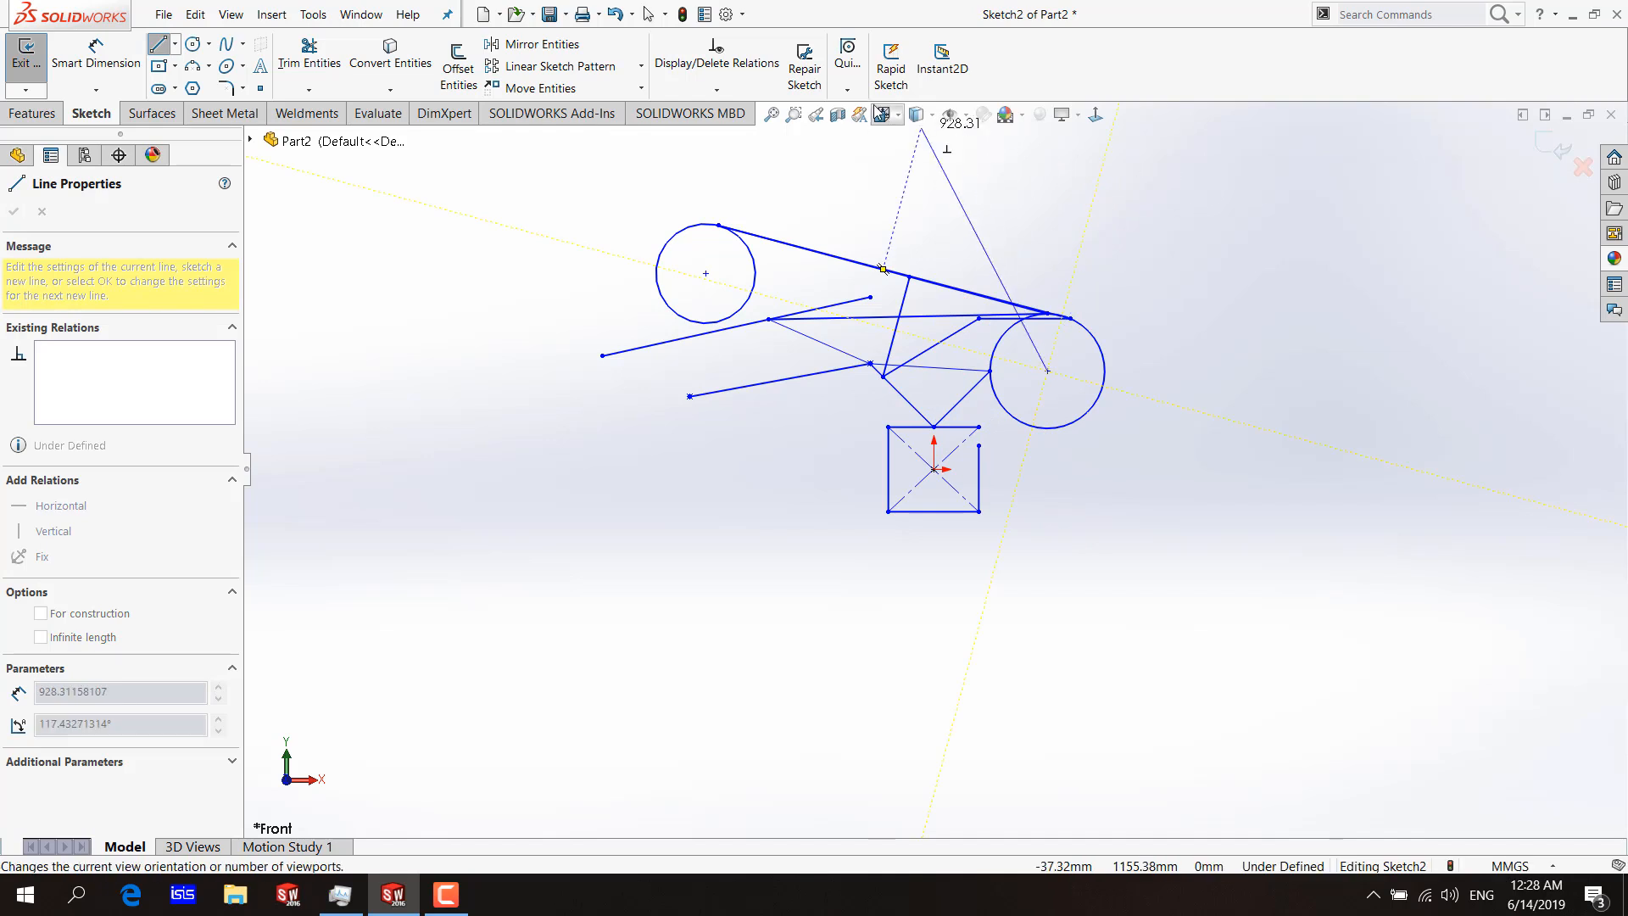
left_click(848, 68)
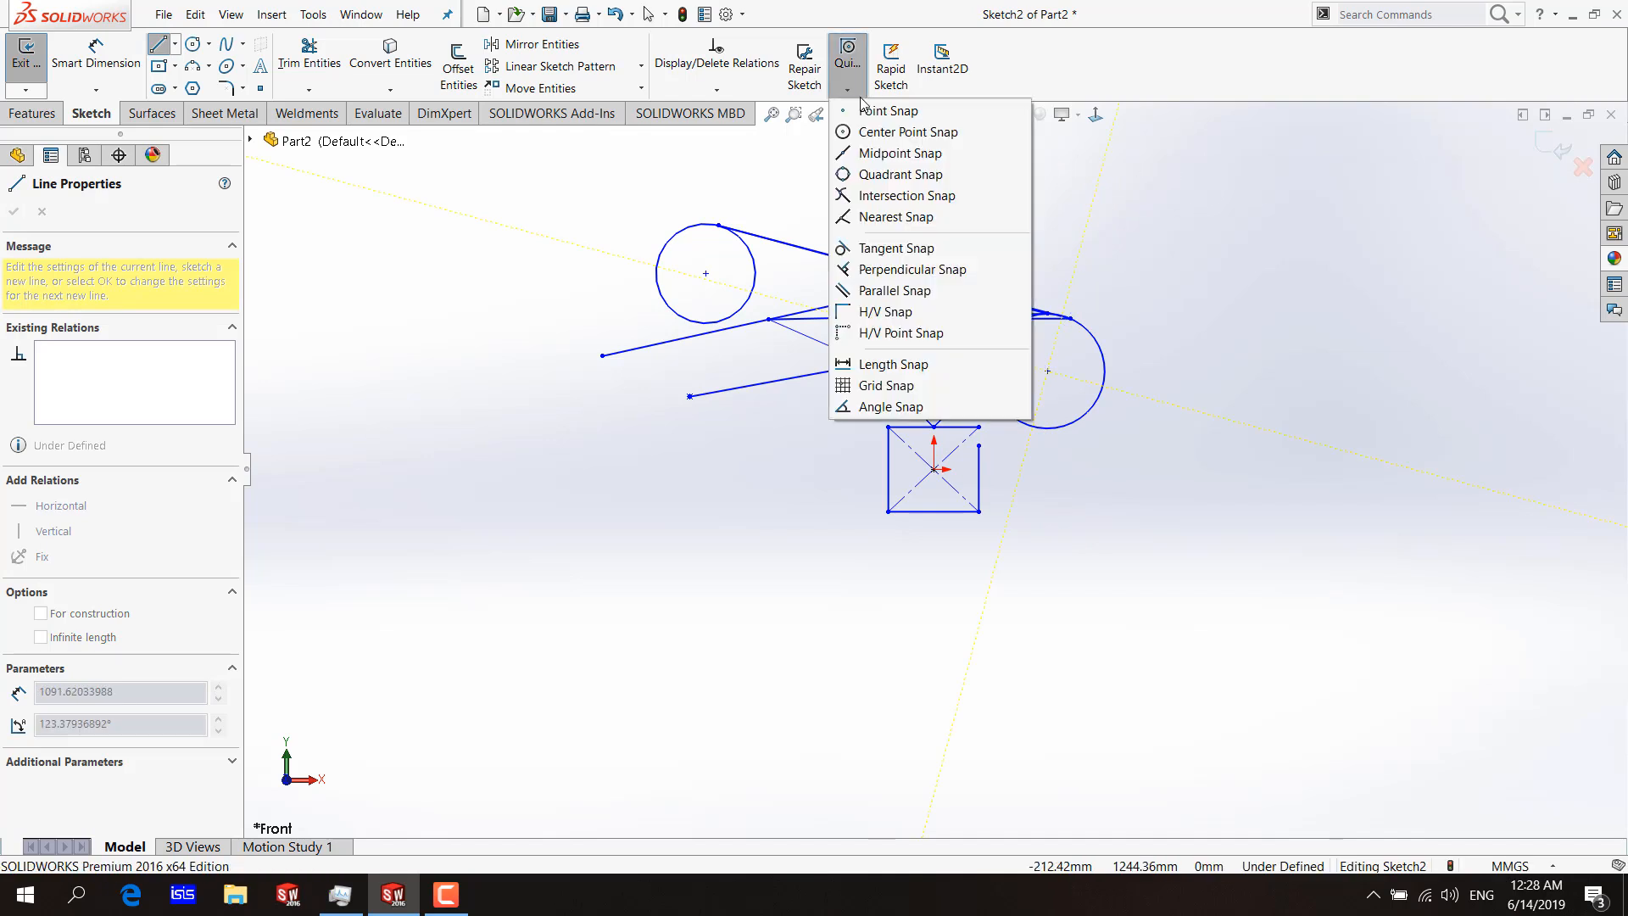
left_click(882, 312)
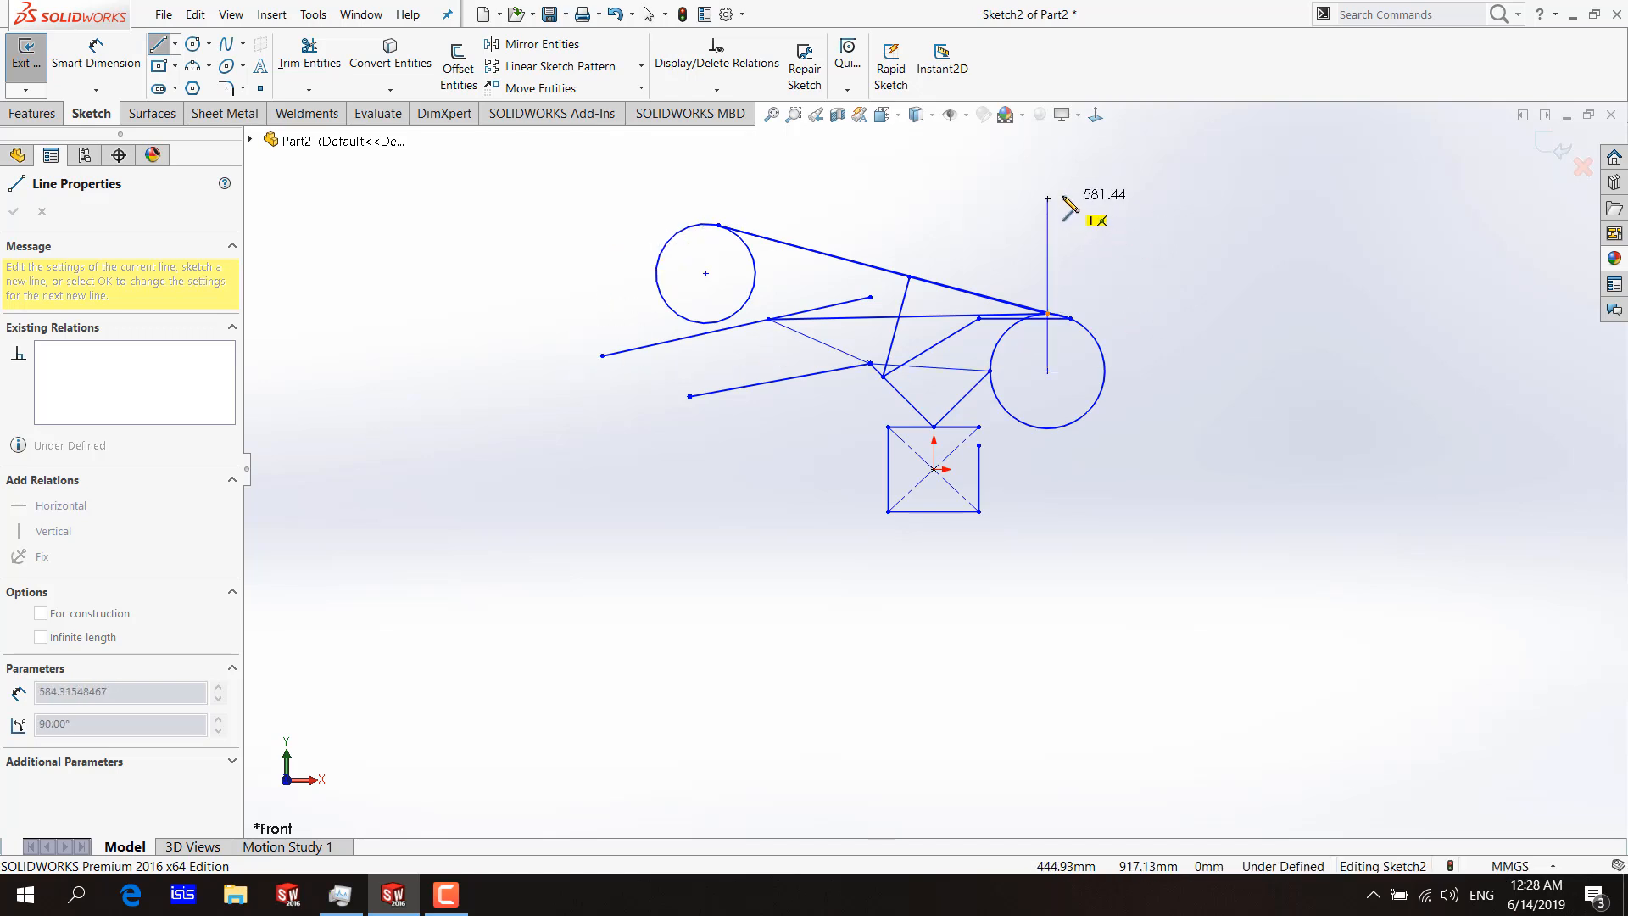
left_click(1047, 184)
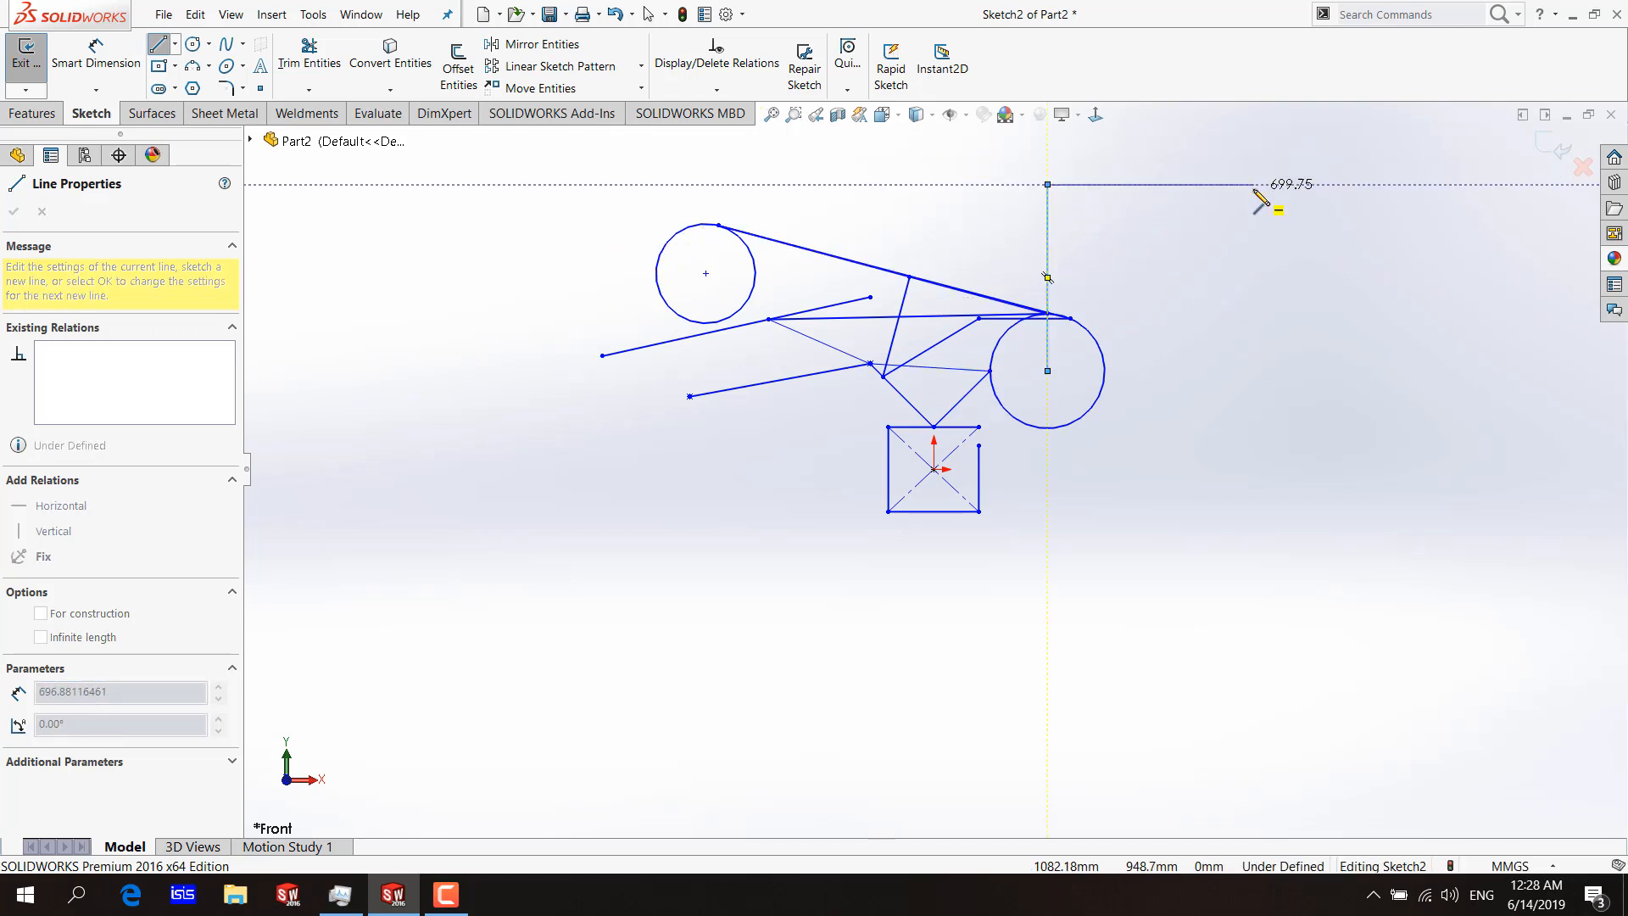
Draw a horizontal line about 415 mm long from the upper end of the vertical line, using H/V Snap.
left_click(847, 59)
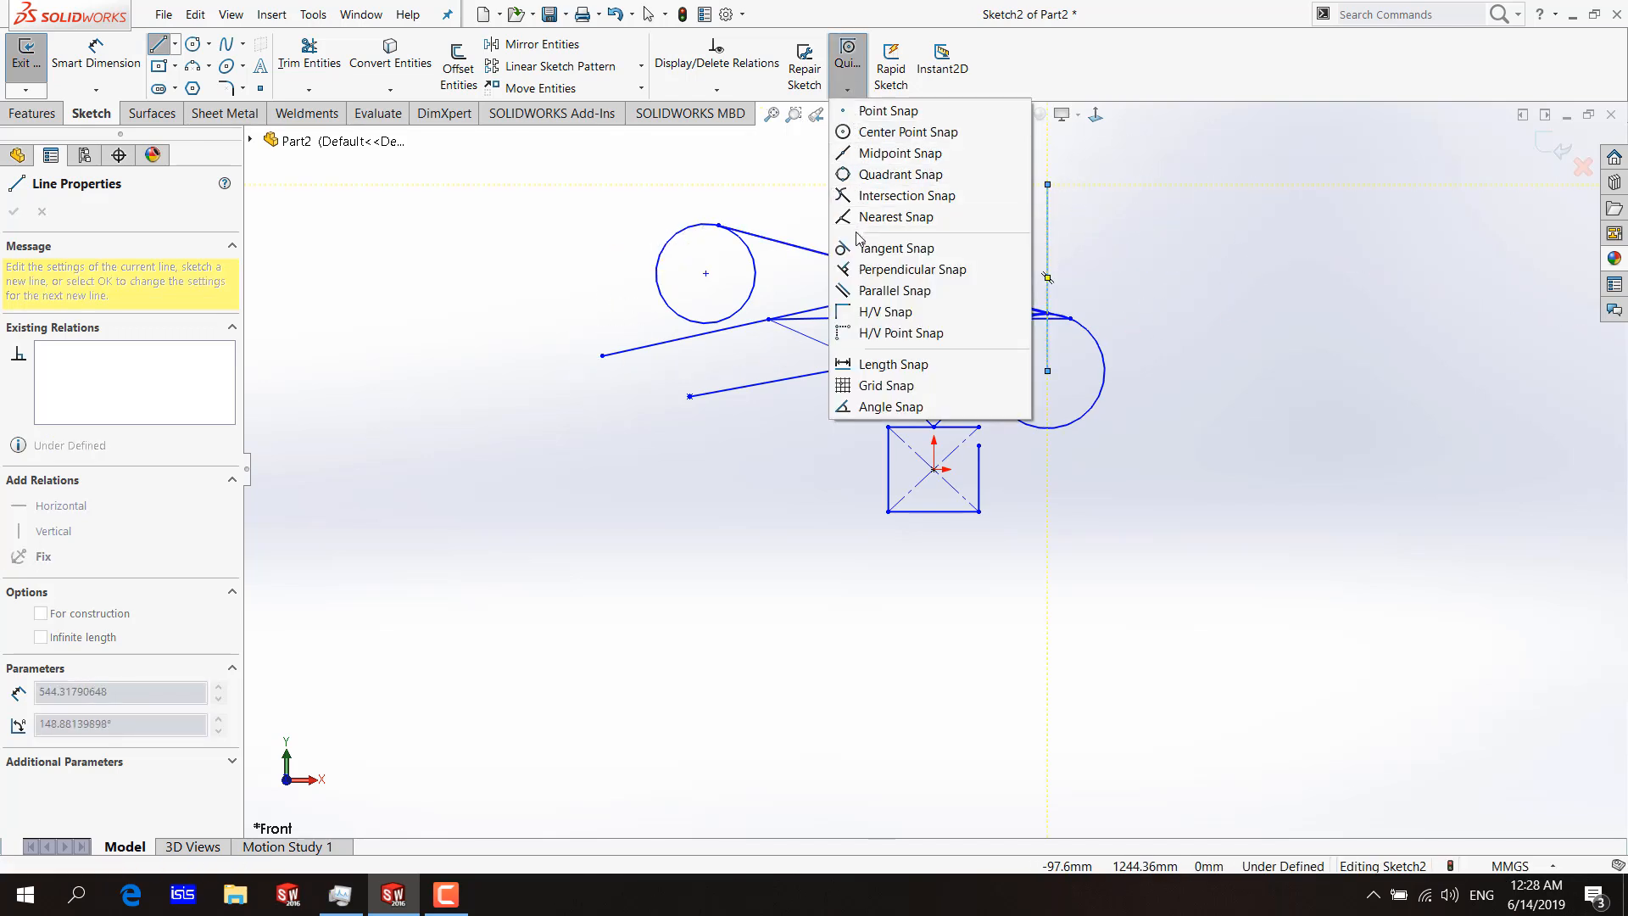
left_click(855, 314)
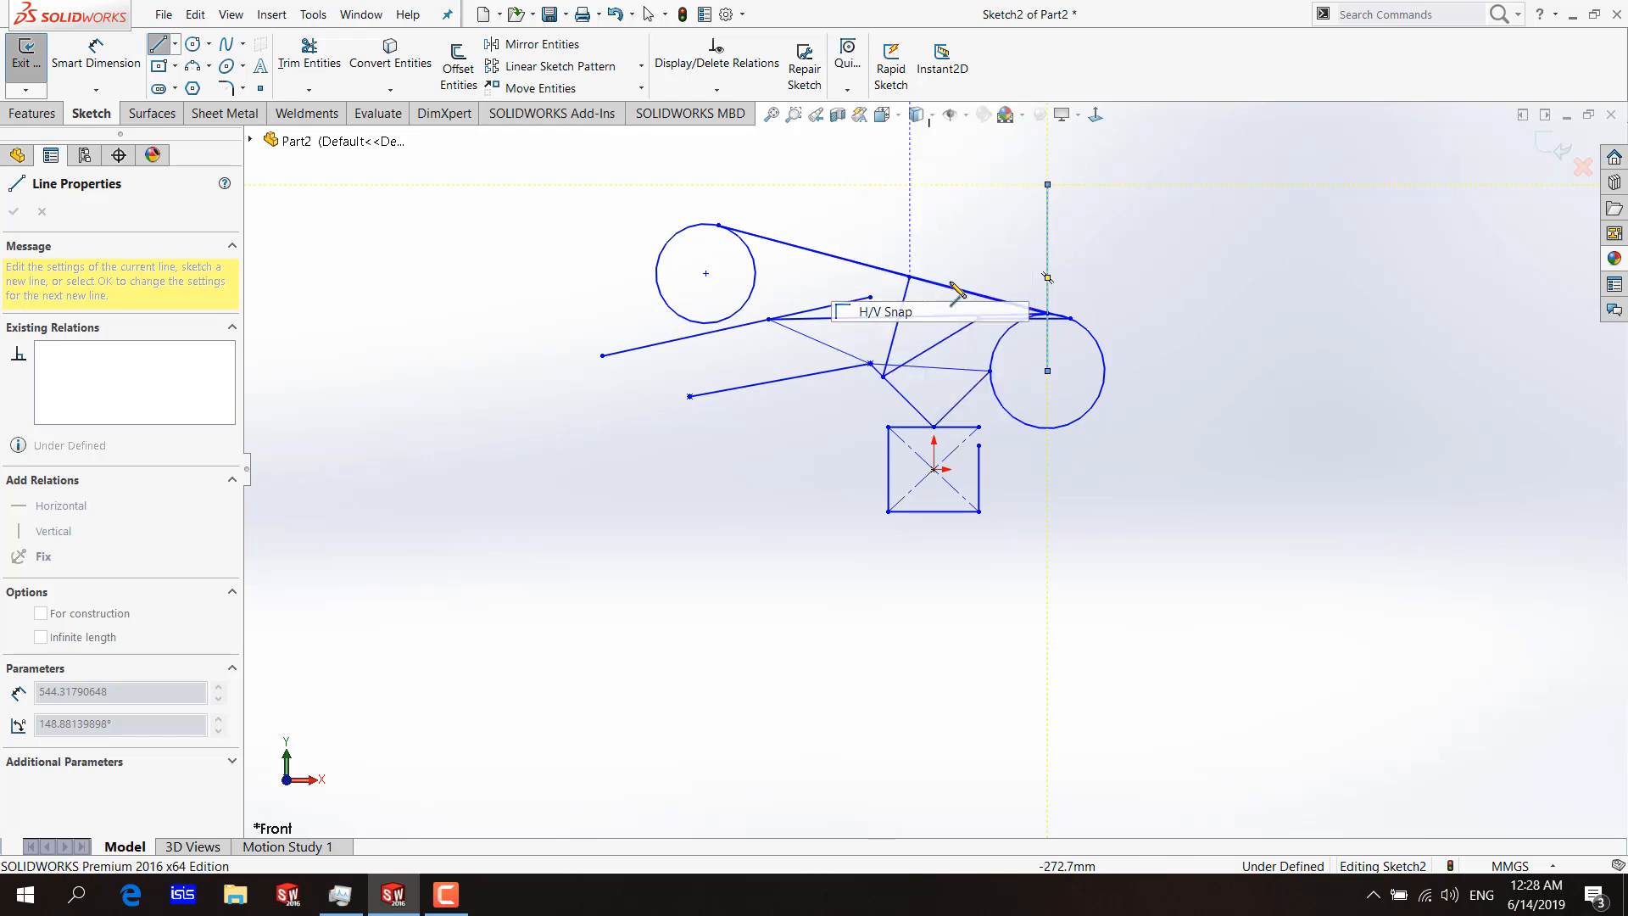
left_click(1170, 184)
Continue the chain with a slanted line down to a point horizontally level with the origin, using H/V Point Snap.
left_click(837, 92)
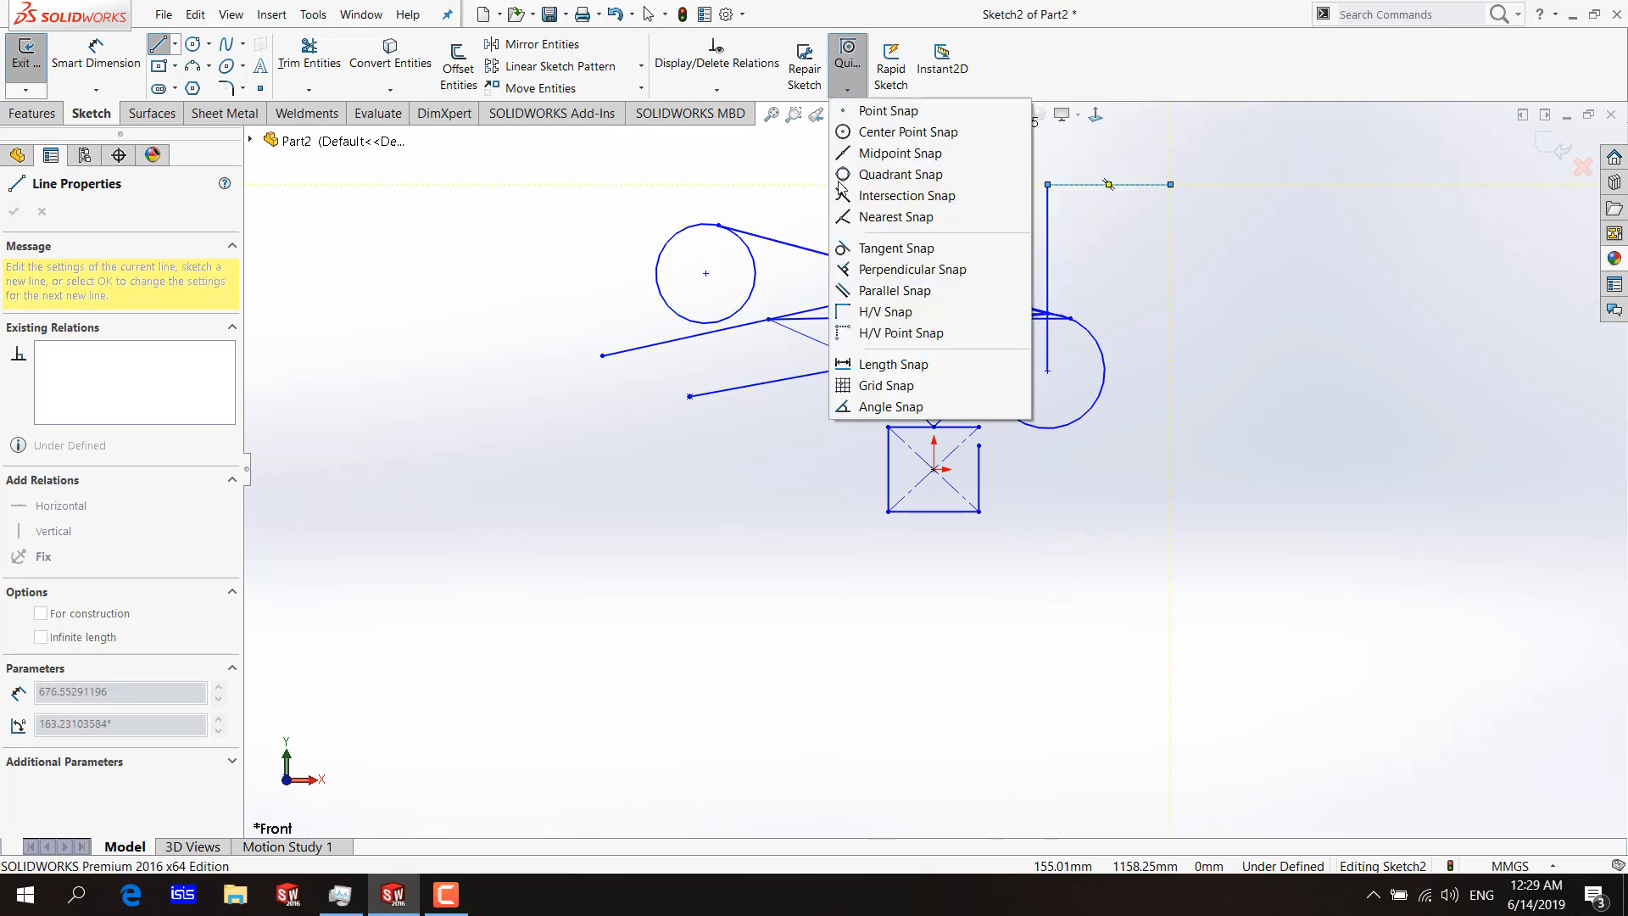
left_click(870, 335)
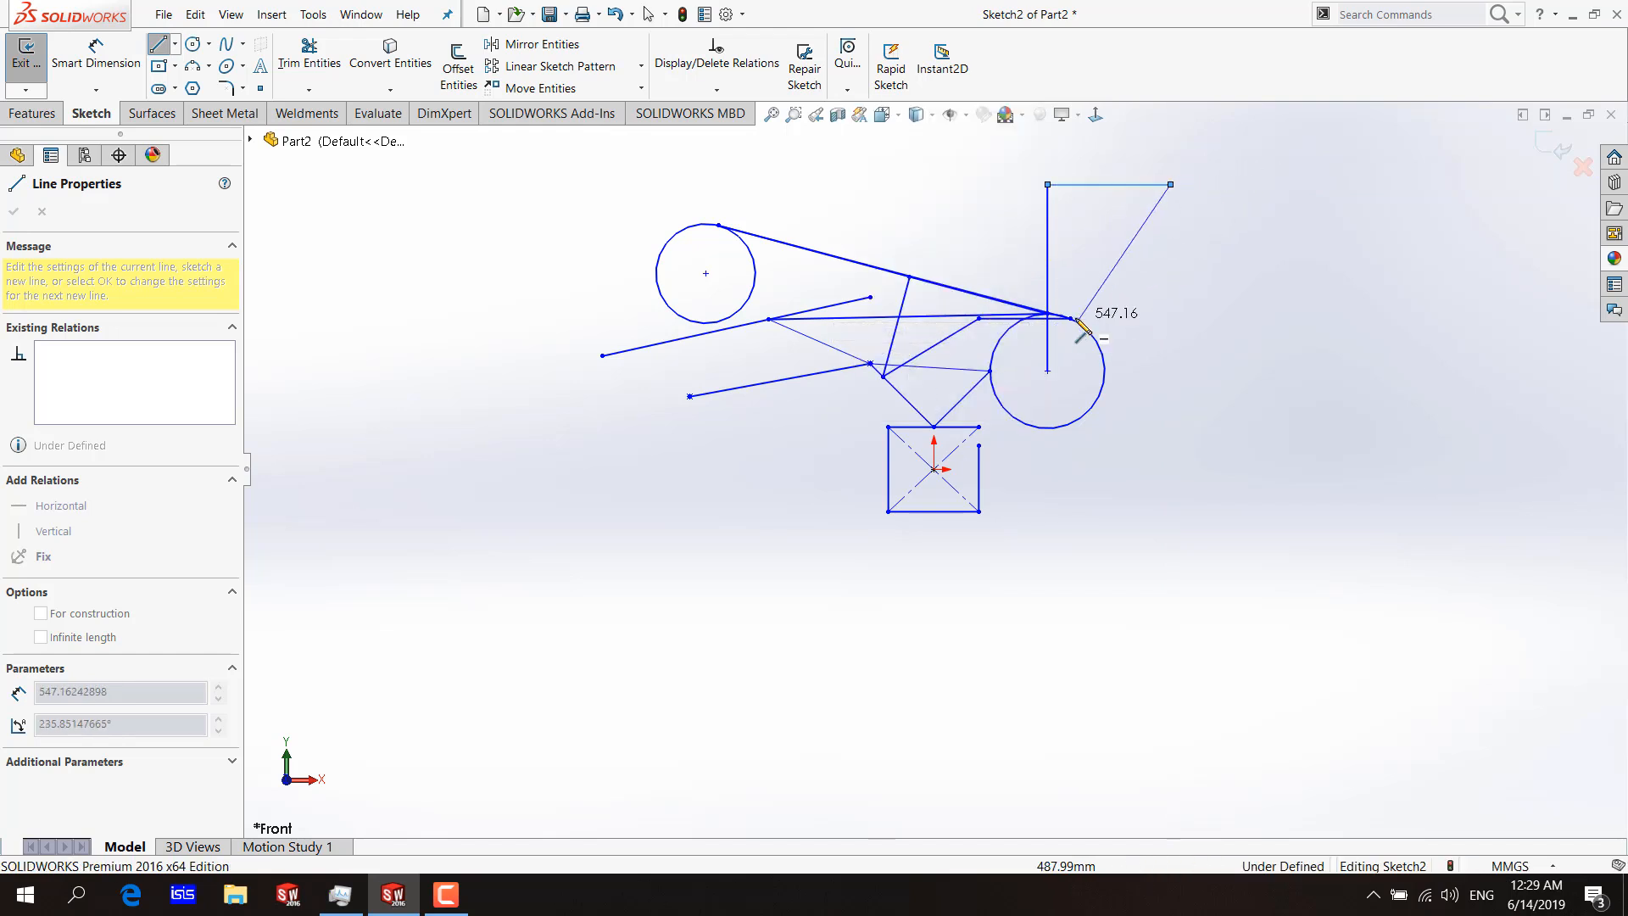
left_click(860, 87)
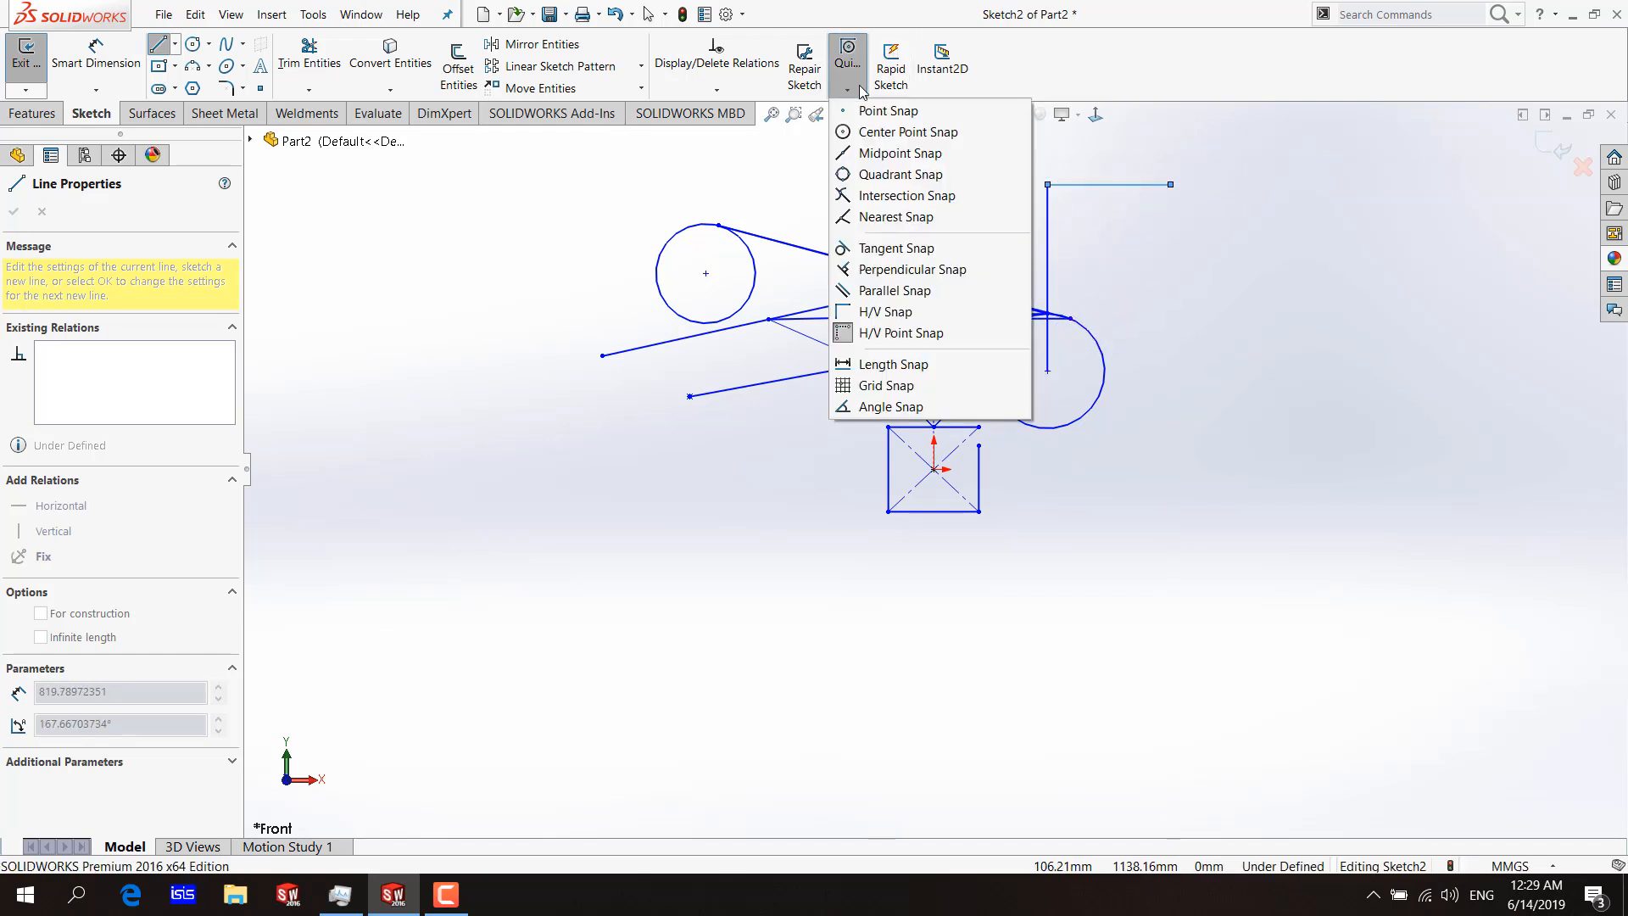
left_click(860, 87)
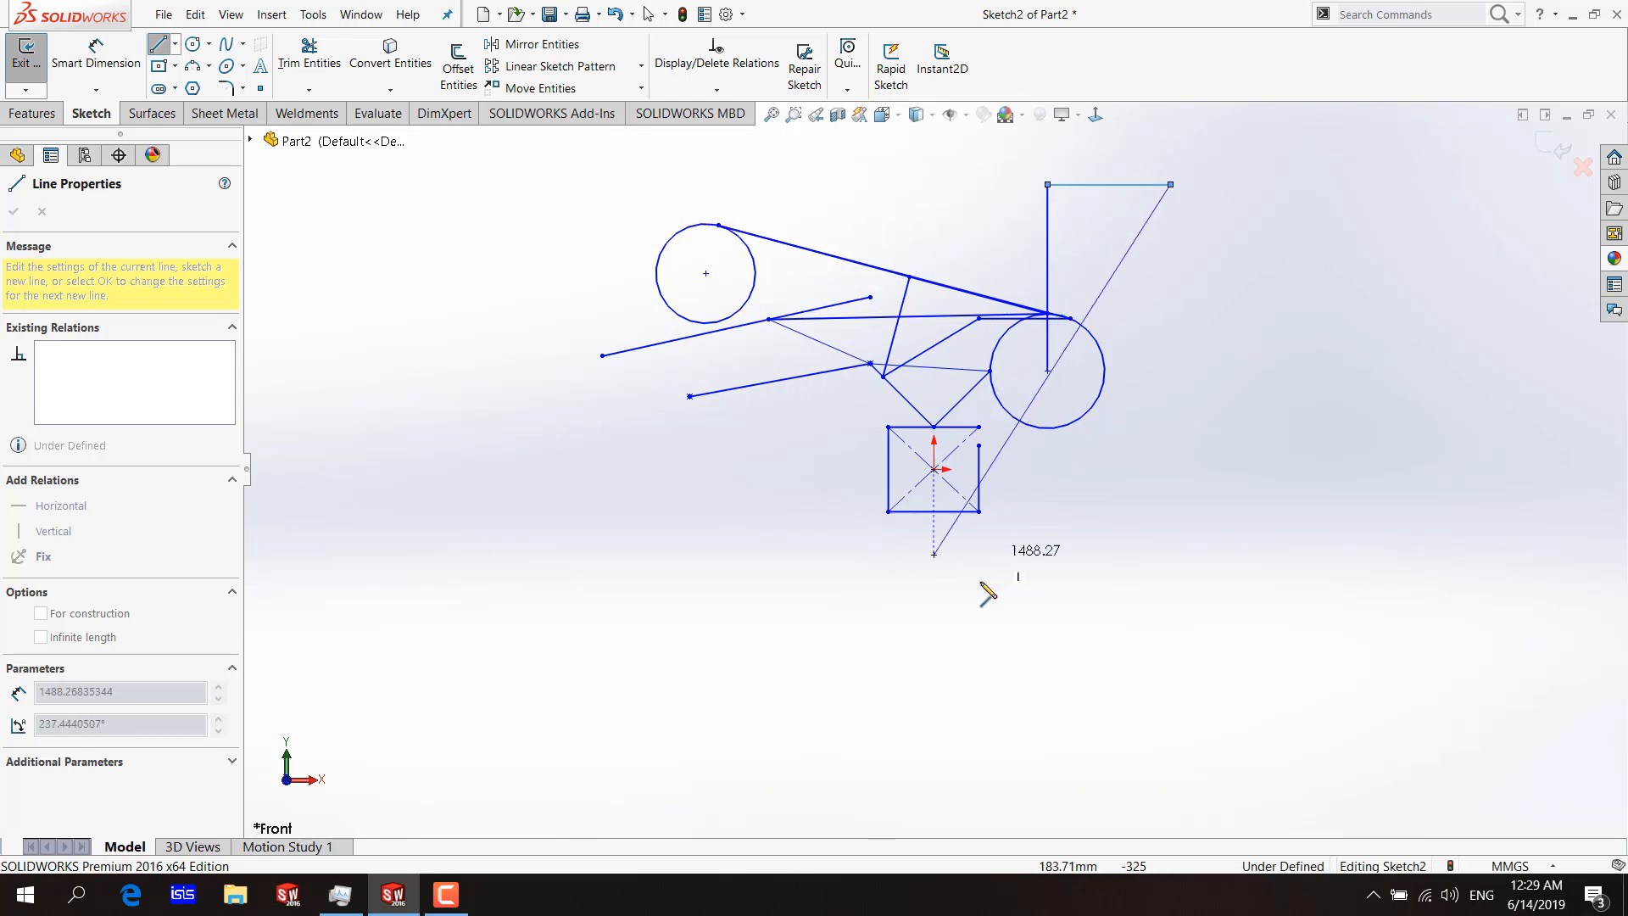
left_click(1088, 469)
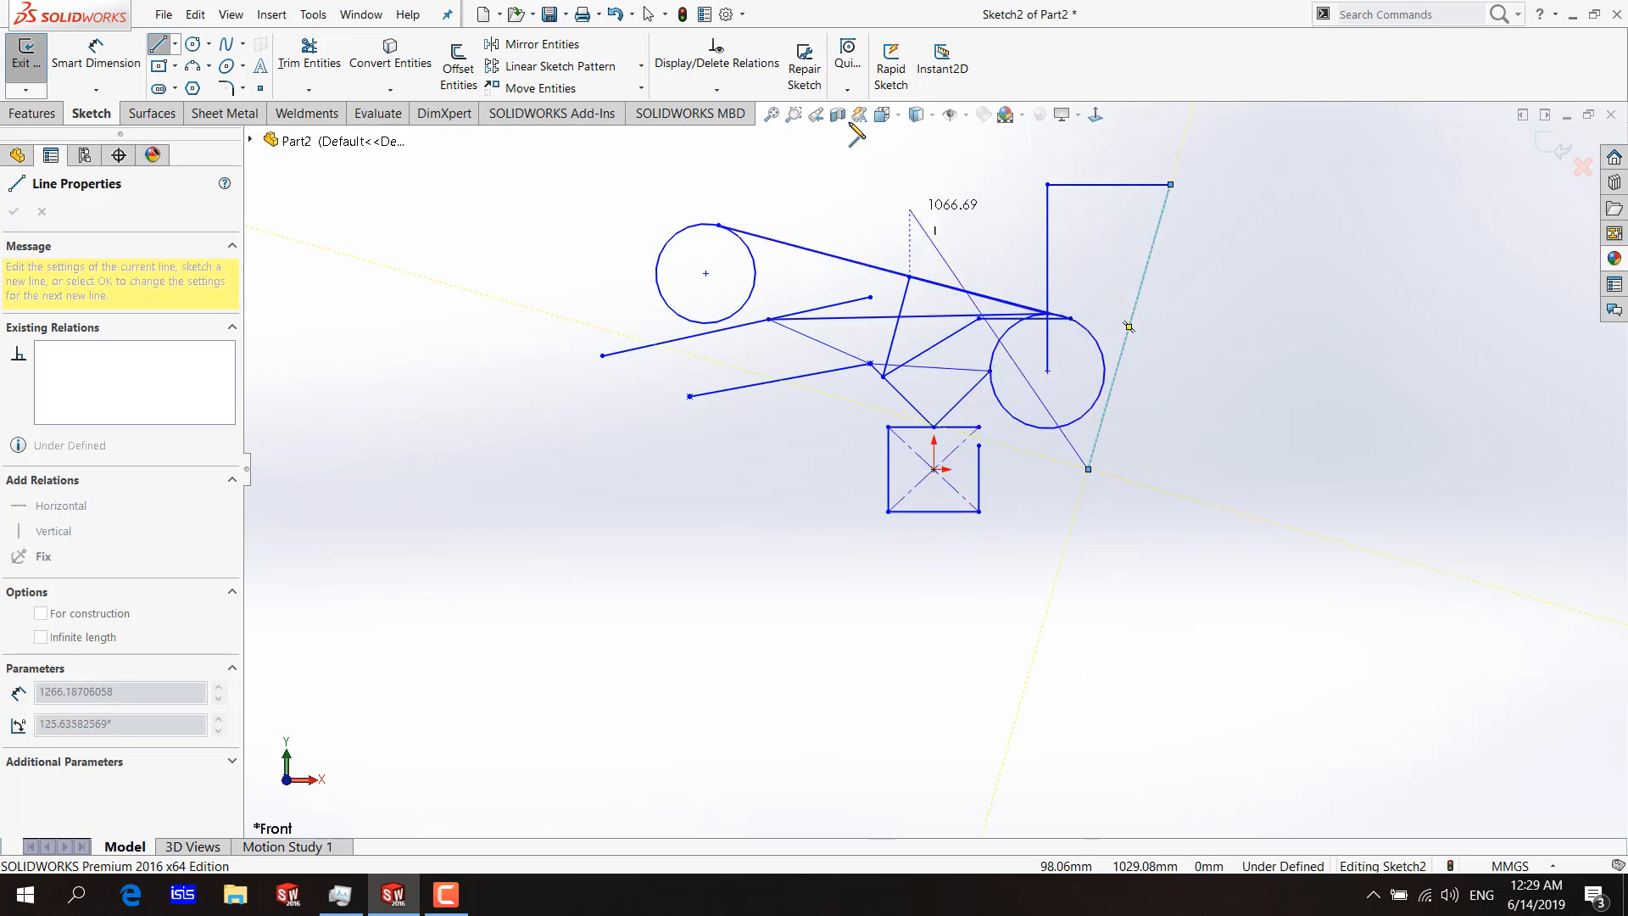
Add a horizontal line outward from the slanted line's lower end, using Length Snap.
left_click(839, 90)
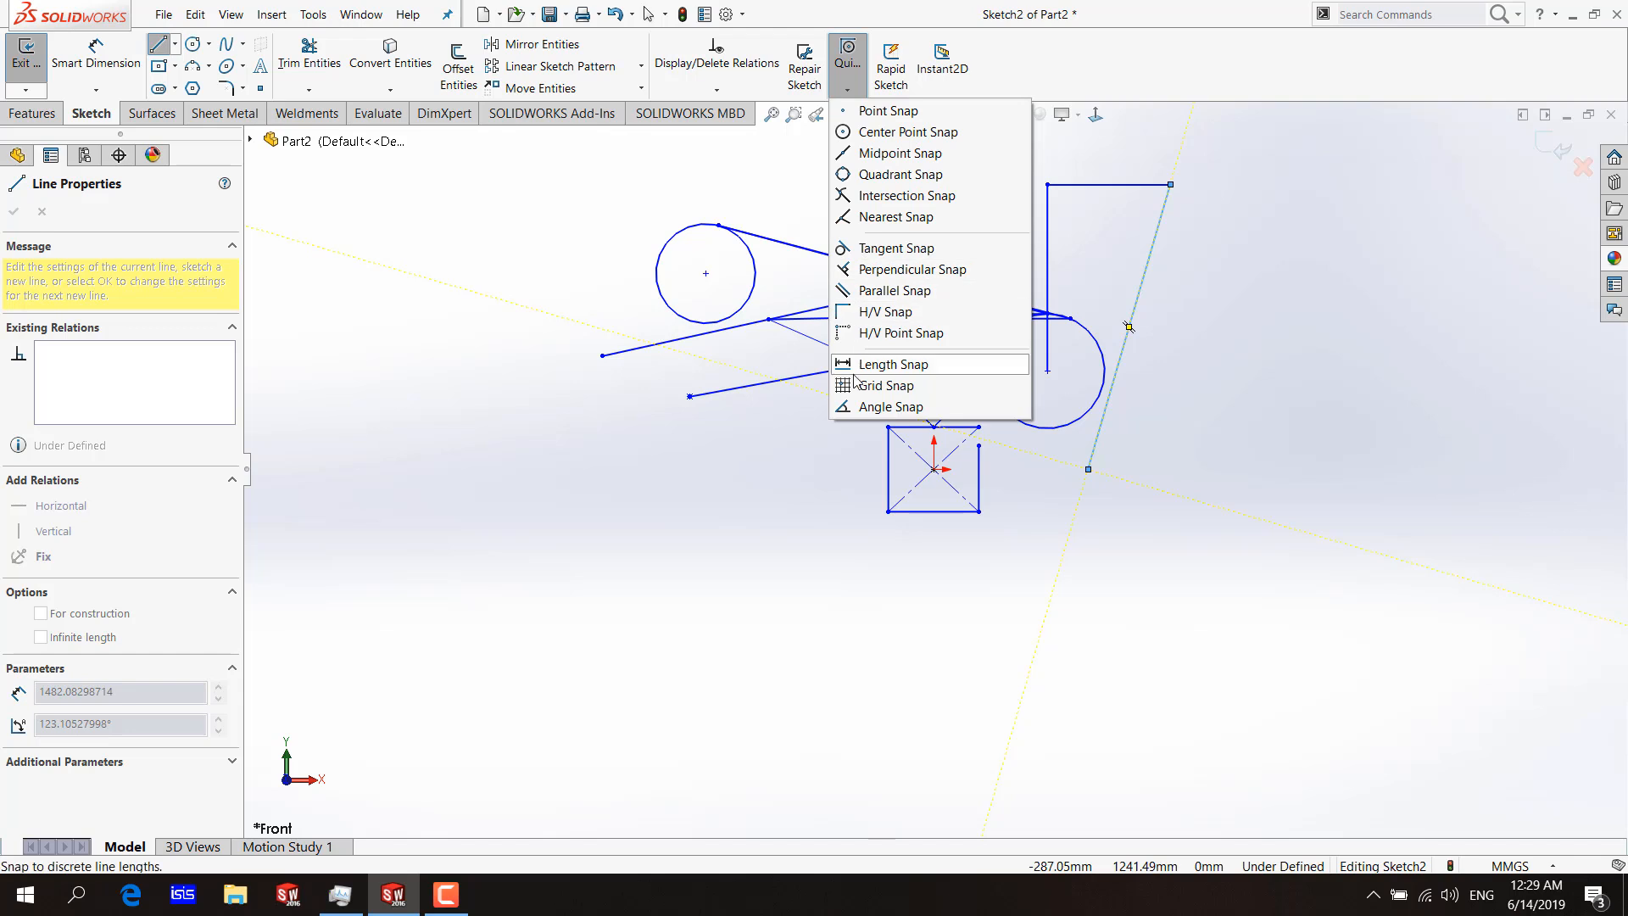
left_click(879, 366)
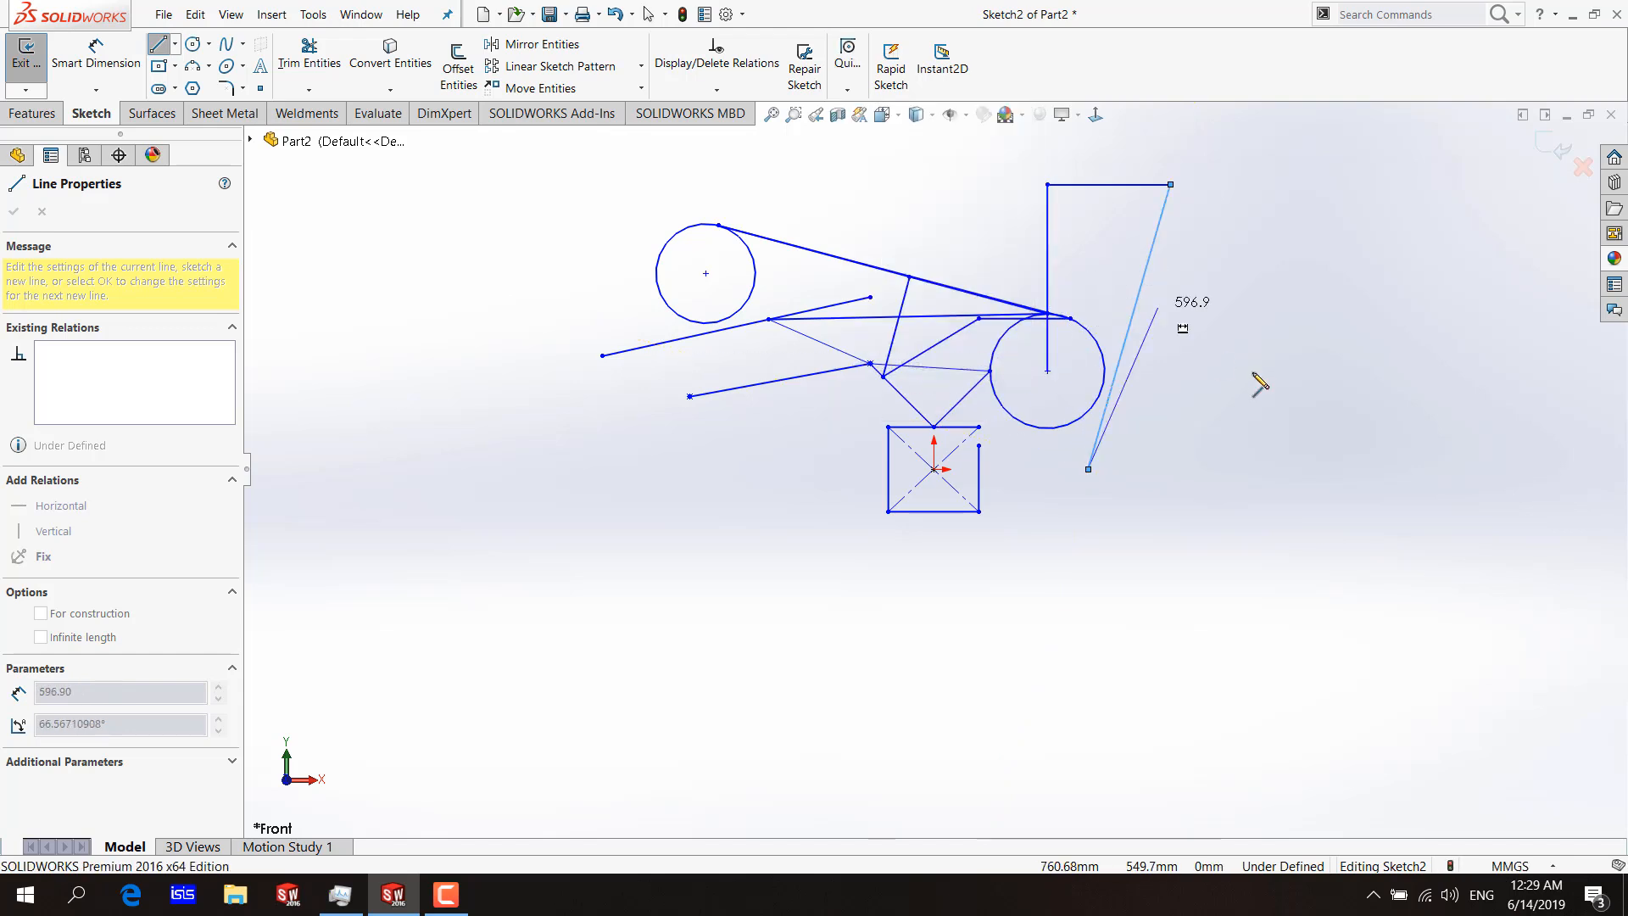
left_click(1212, 469)
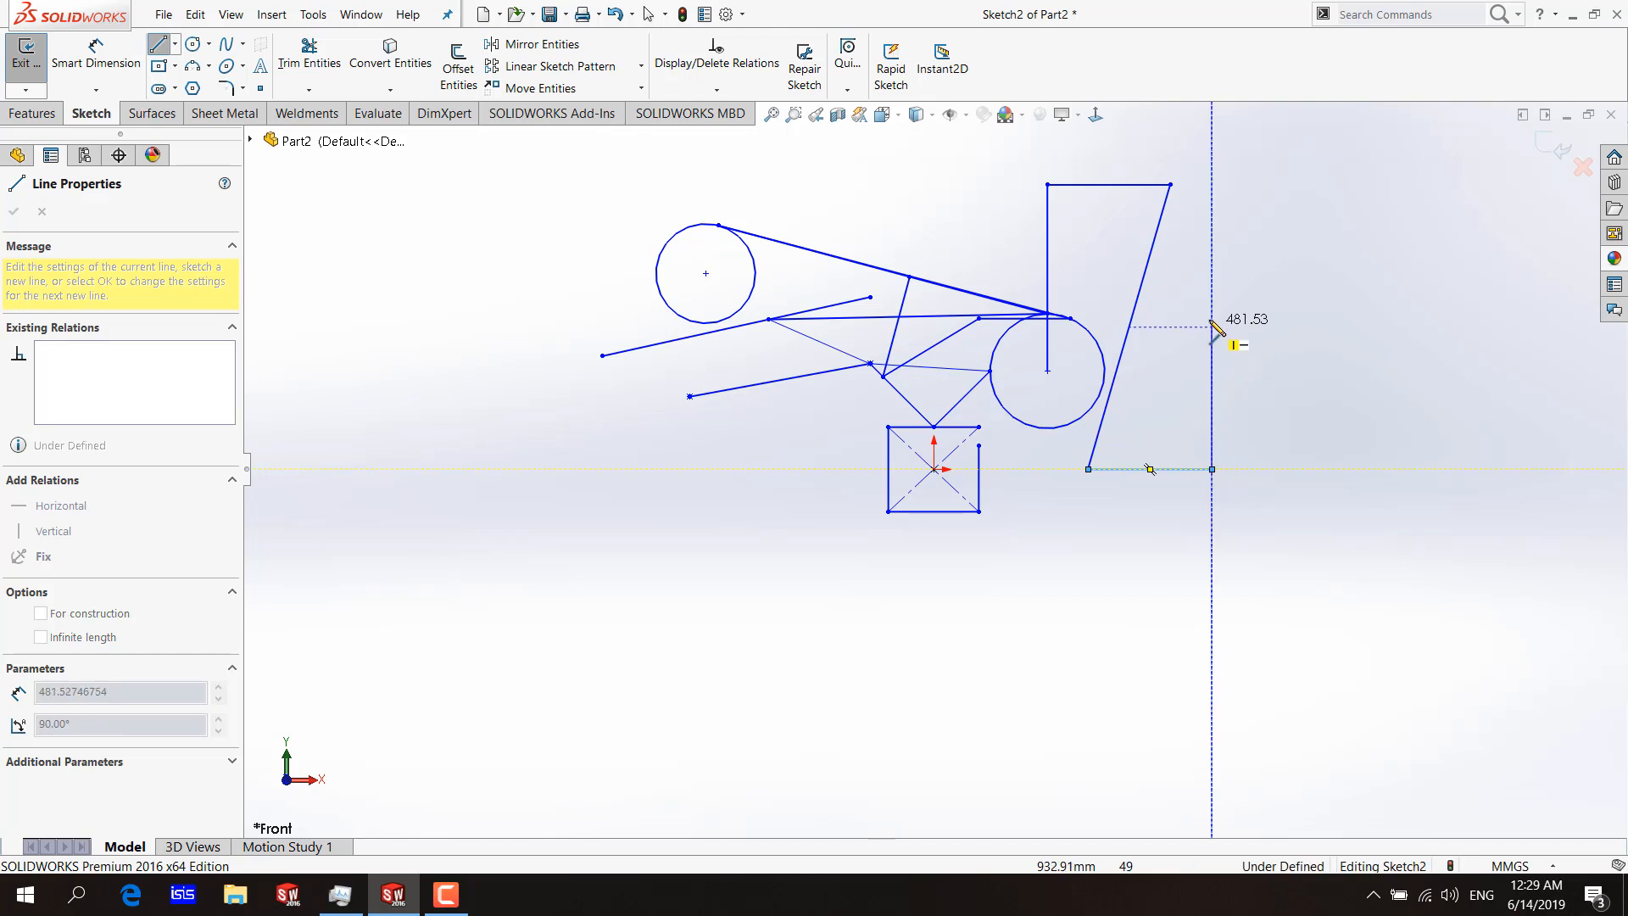
Draw a vertical line 774.7 mm long upward from the horizontal line's end with Length Snap, and end the line chain.
left_click(847, 77)
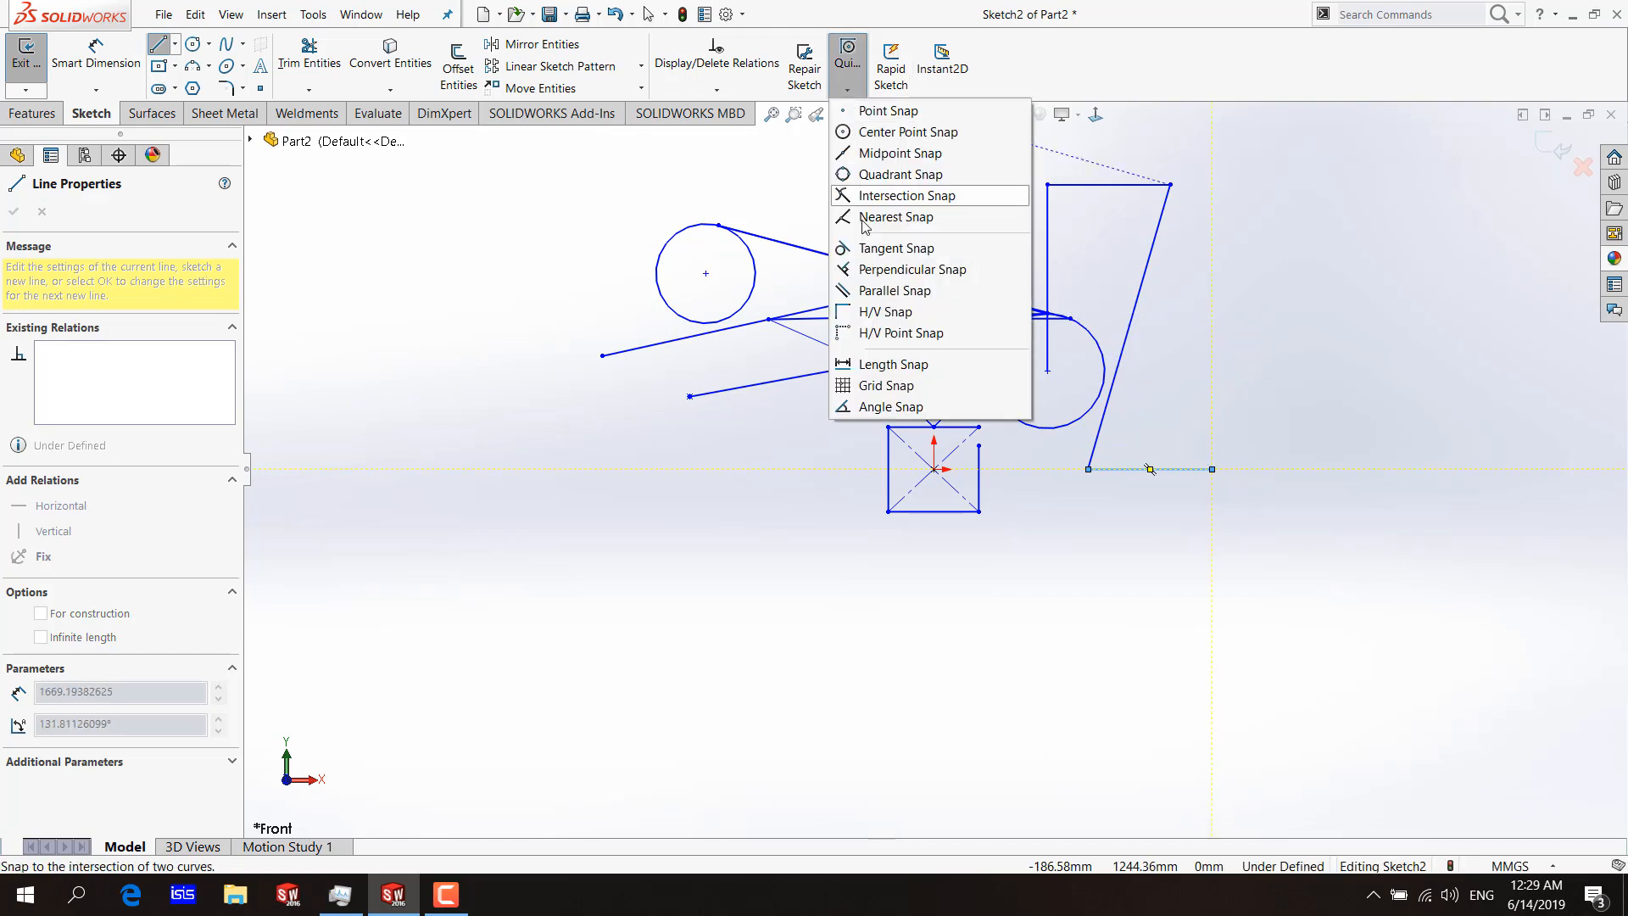
left_click(855, 363)
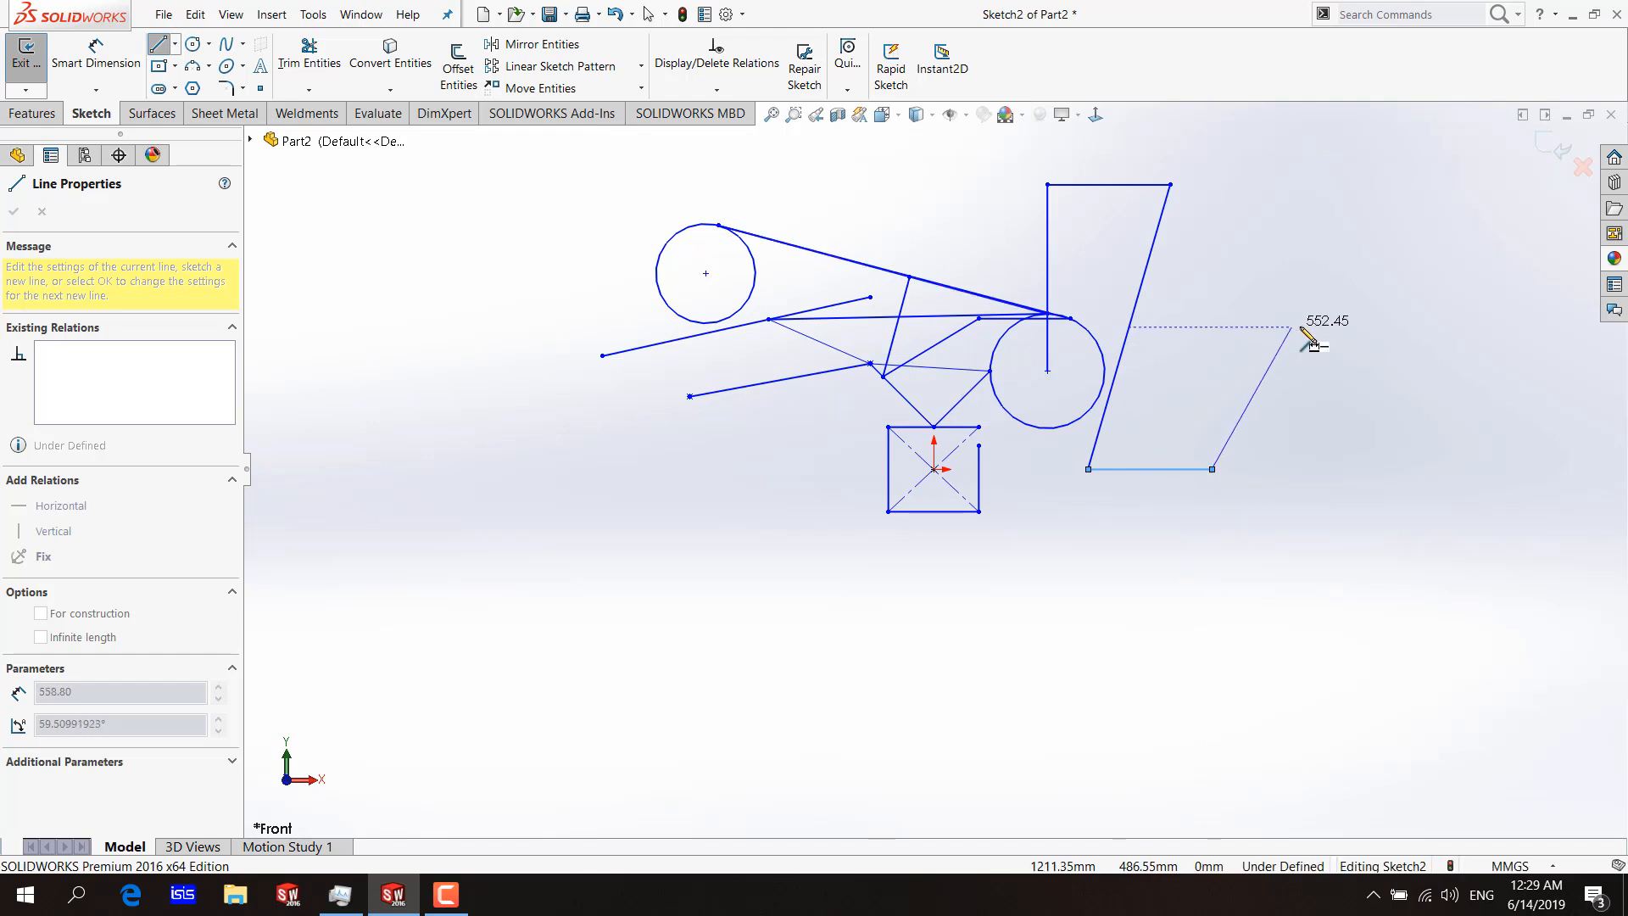
left_click(1212, 240)
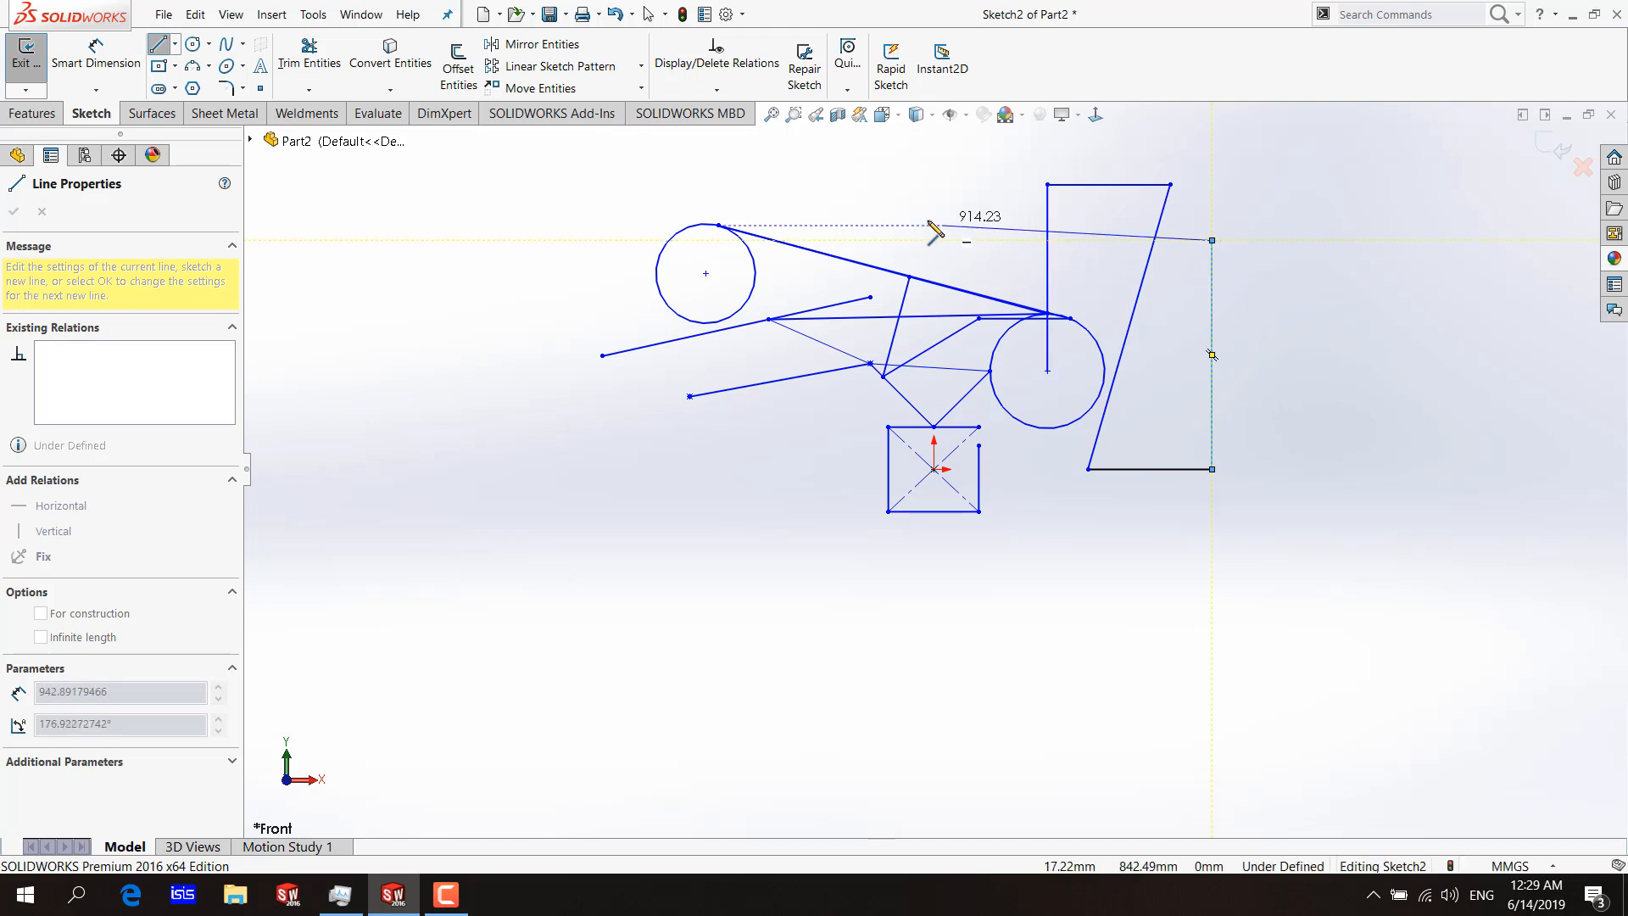
left_click(848, 91)
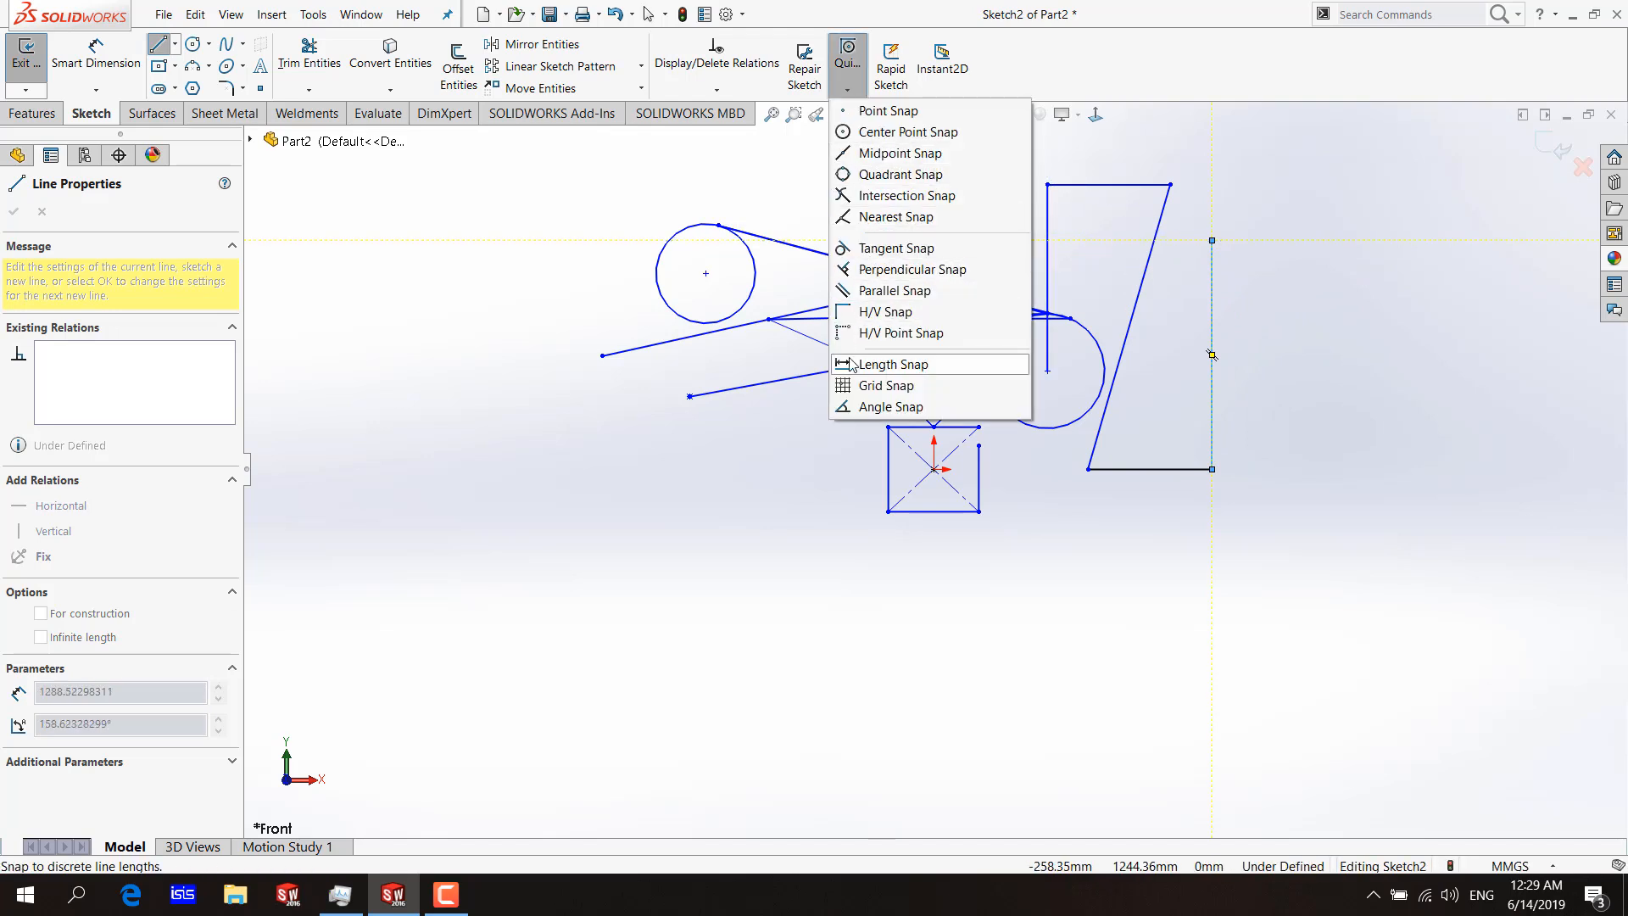
key("Escape")
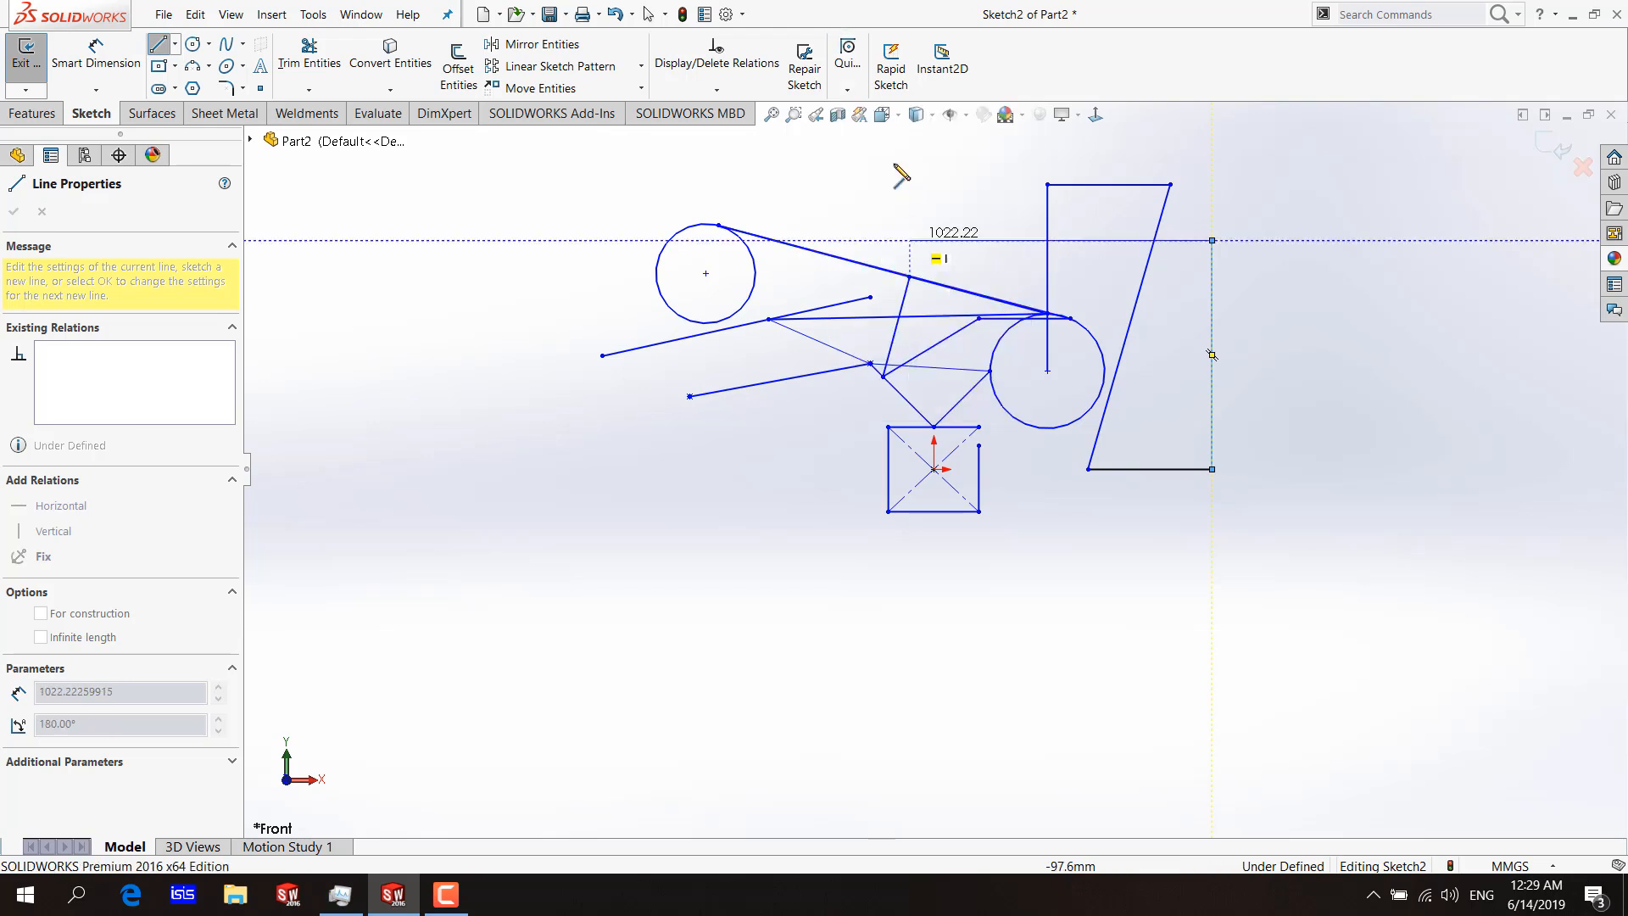
key("Escape")
Show the sketch grid around the origin.
left_click(952, 116)
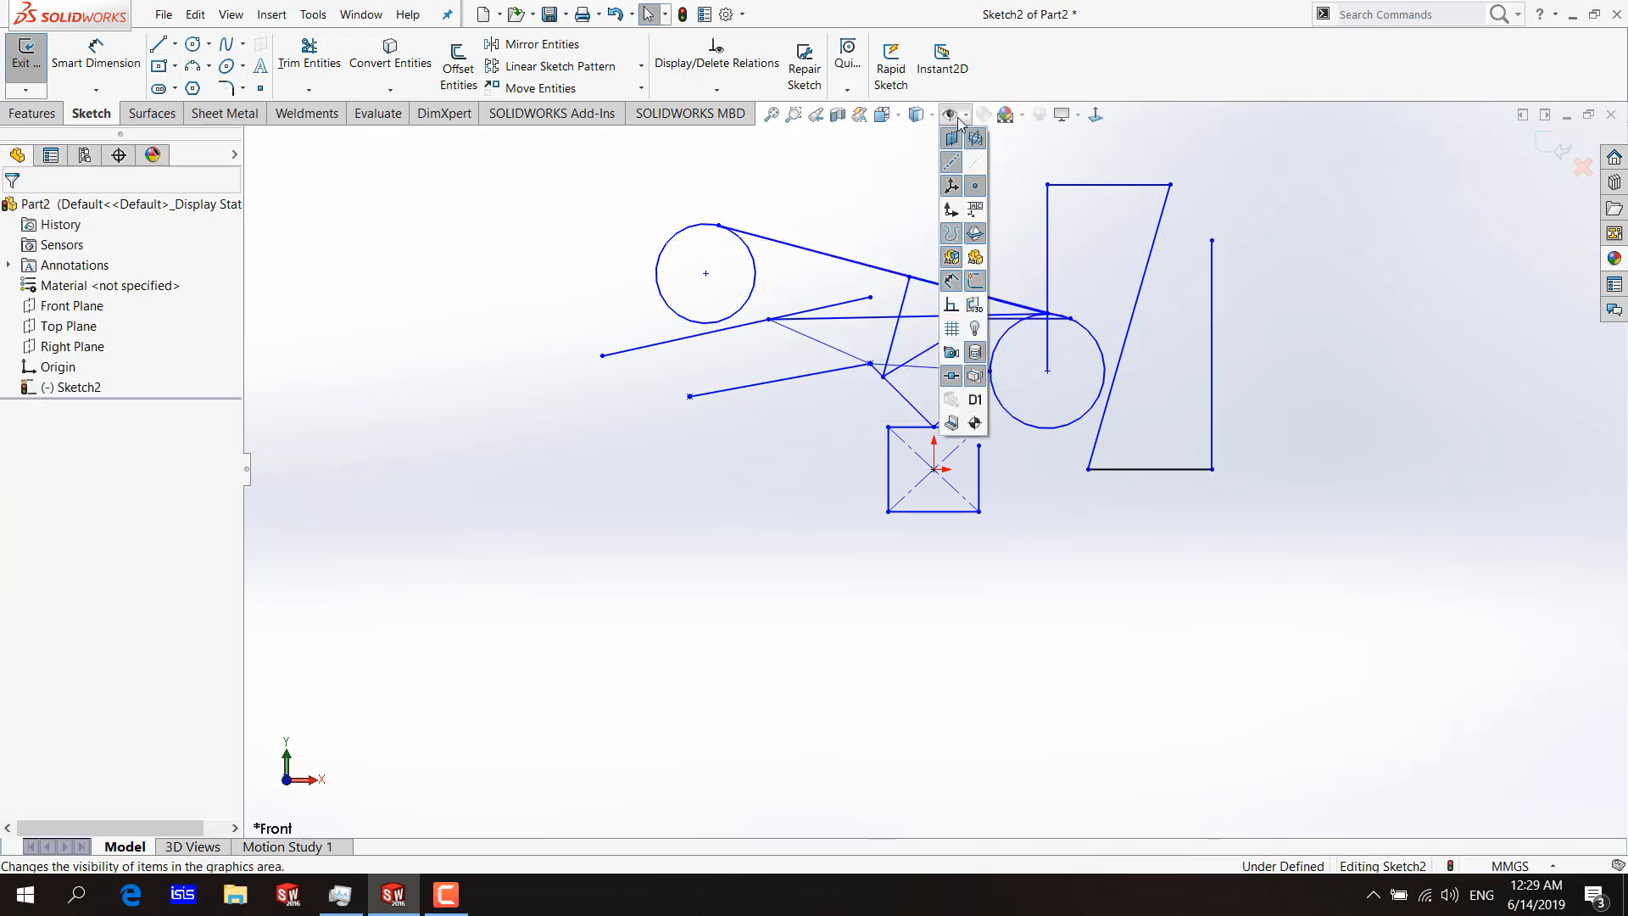
left_click(948, 335)
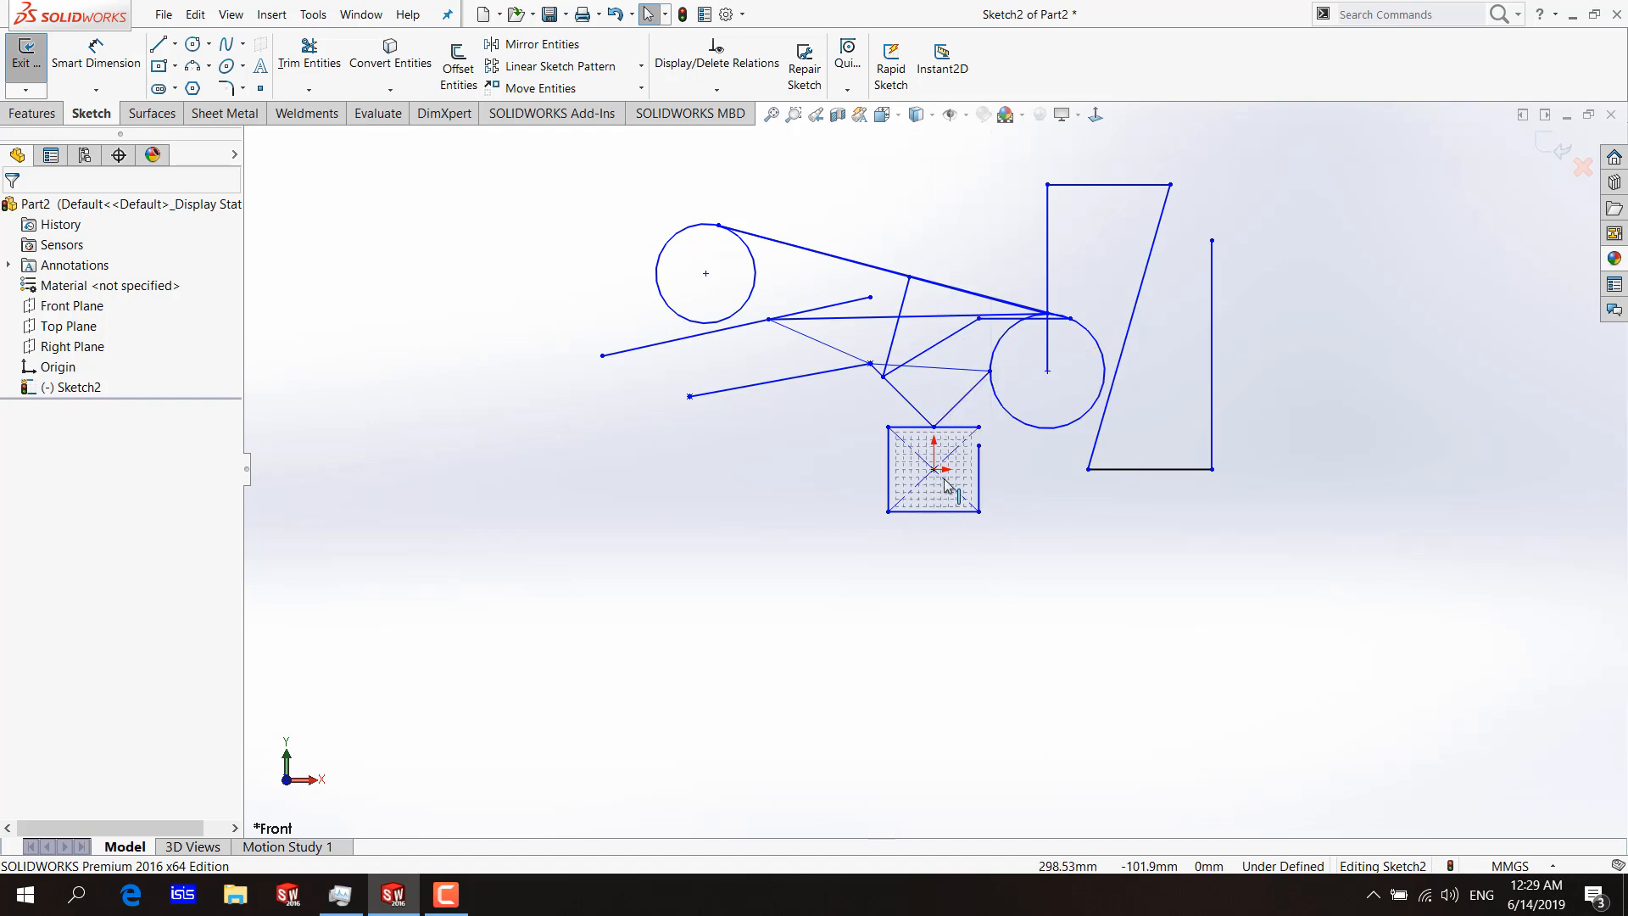
scroll(953, 501, "down", 10)
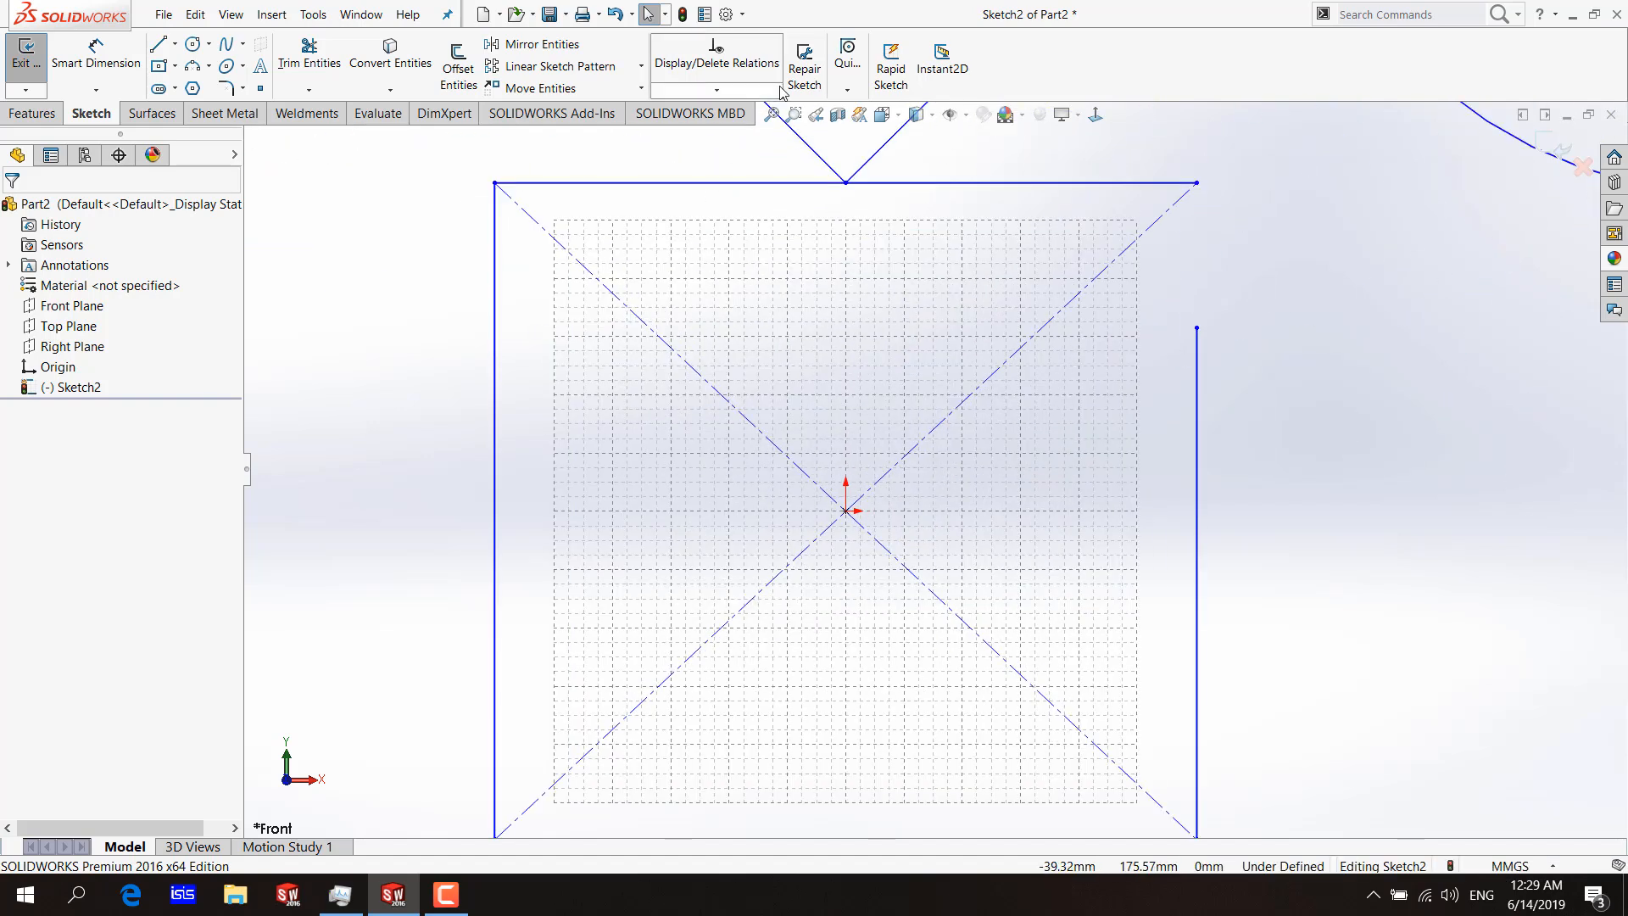
left_click(754, 100)
Using Grid Snap, draw a line from the origin to a grid point above it, and another about 22.9 mm long to a further grid point.
left_click(158, 43)
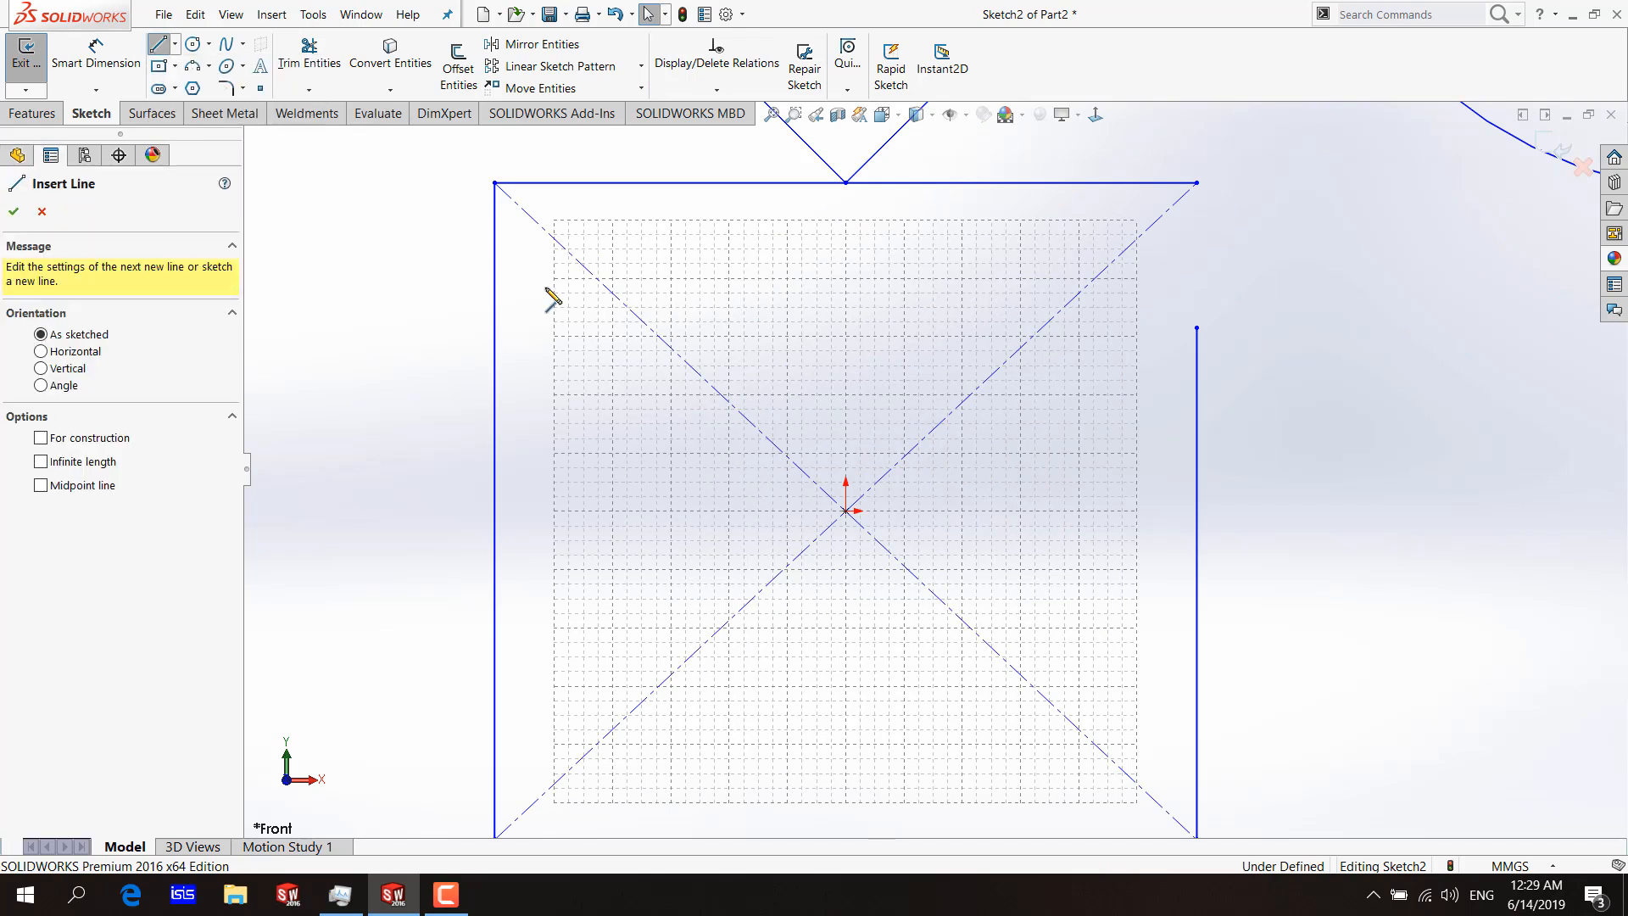
left_click(846, 510)
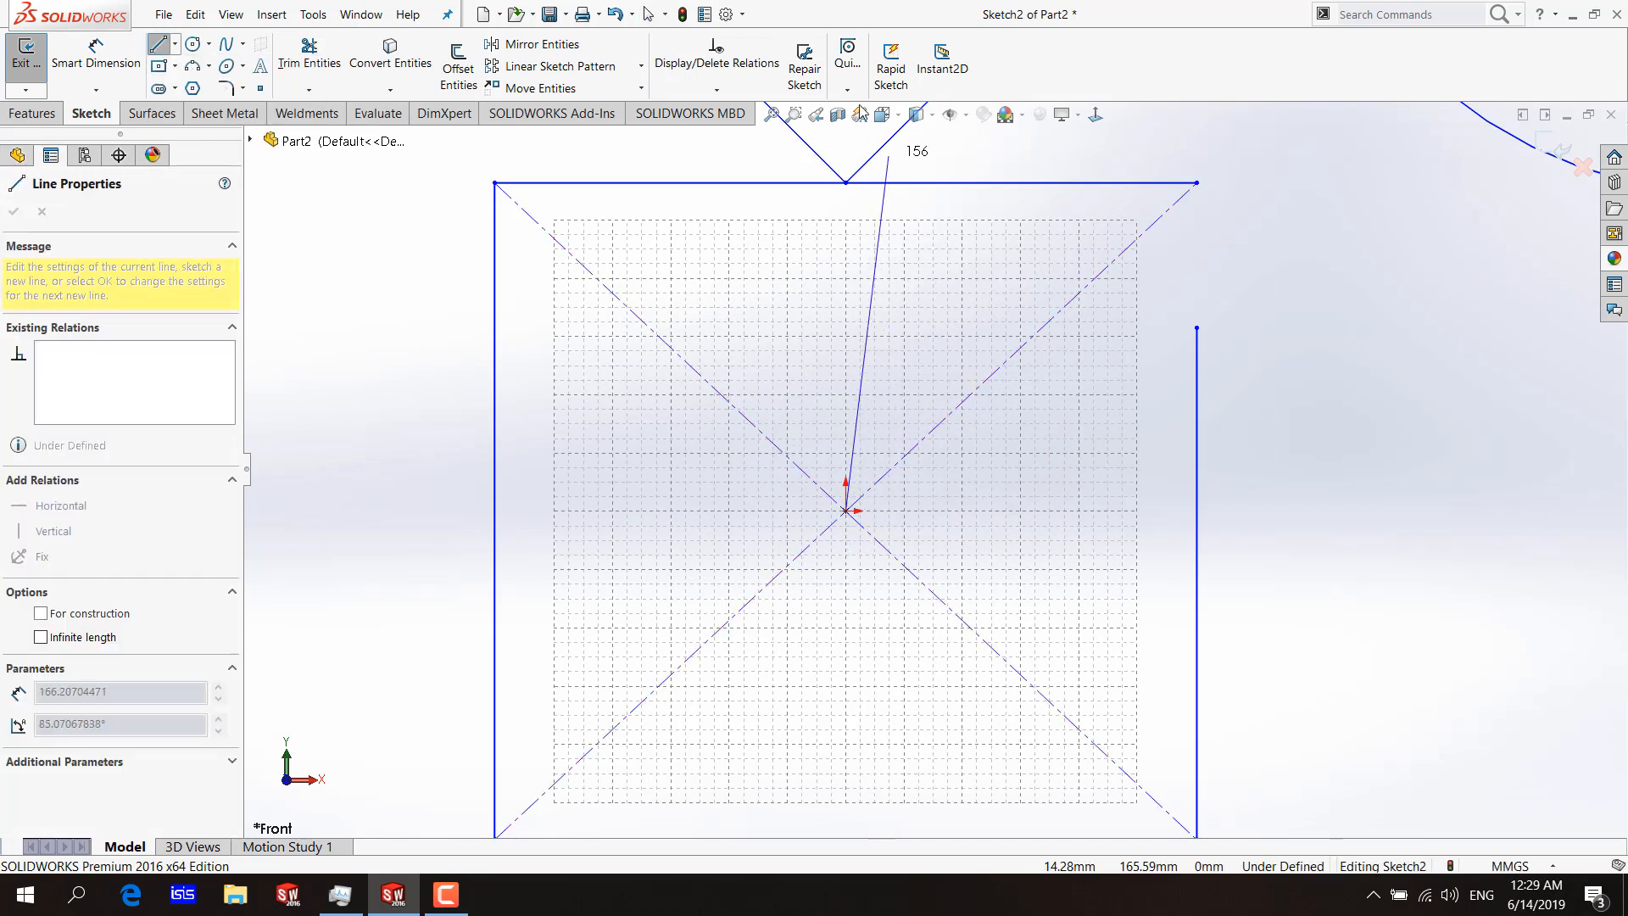
left_click(847, 61)
left_click(870, 386)
scroll(861, 479, "down", 5)
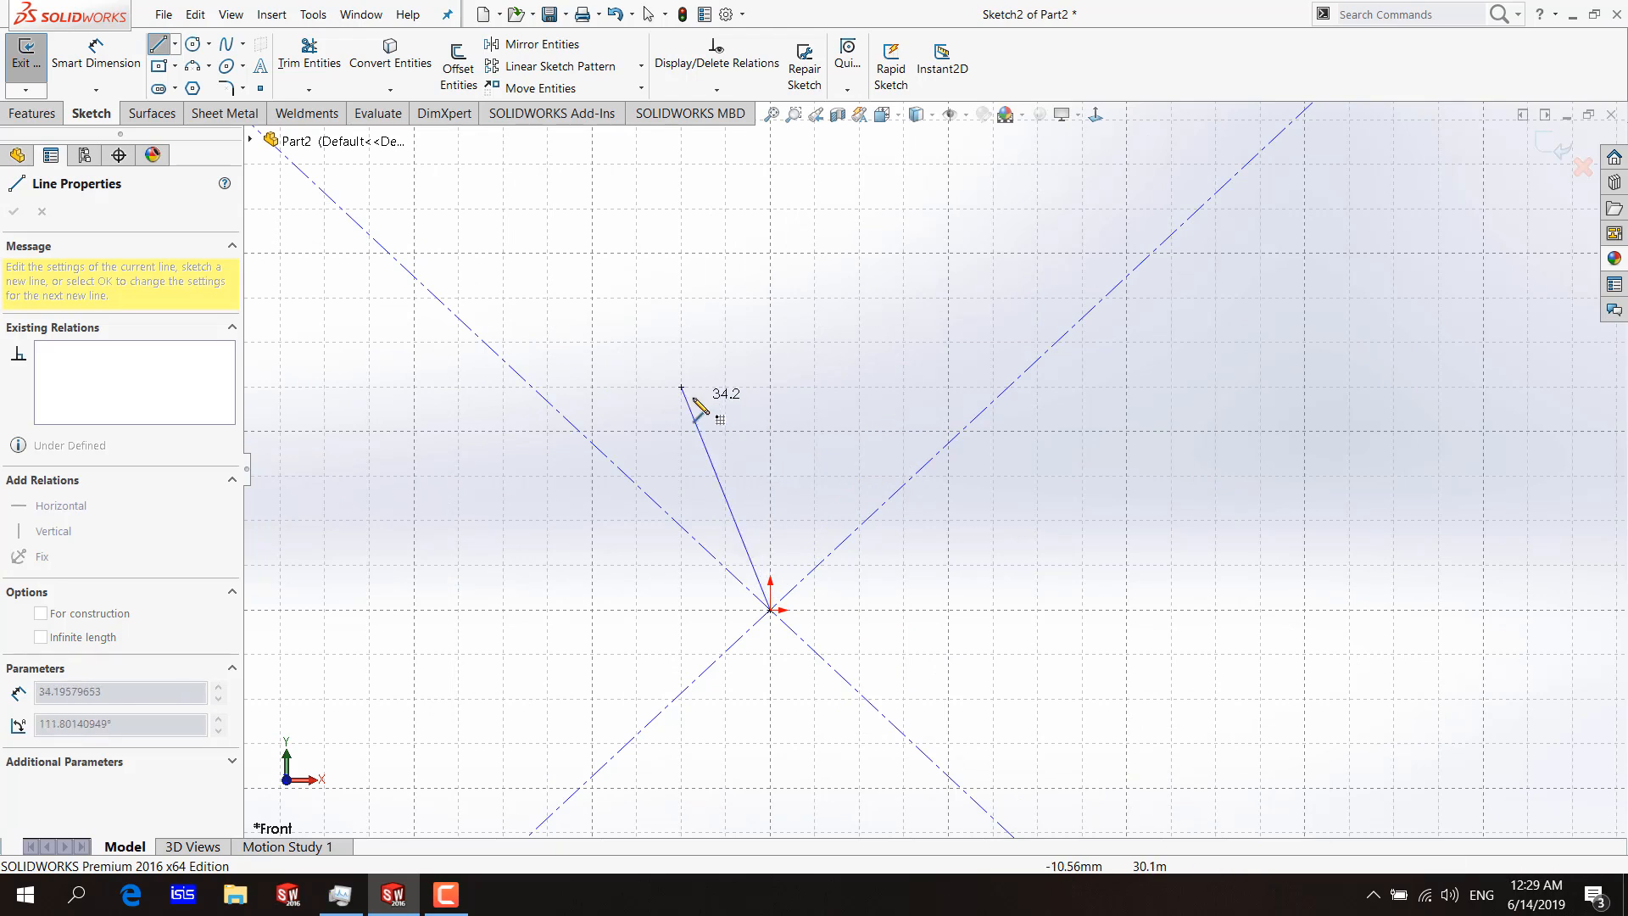
left_click(814, 343)
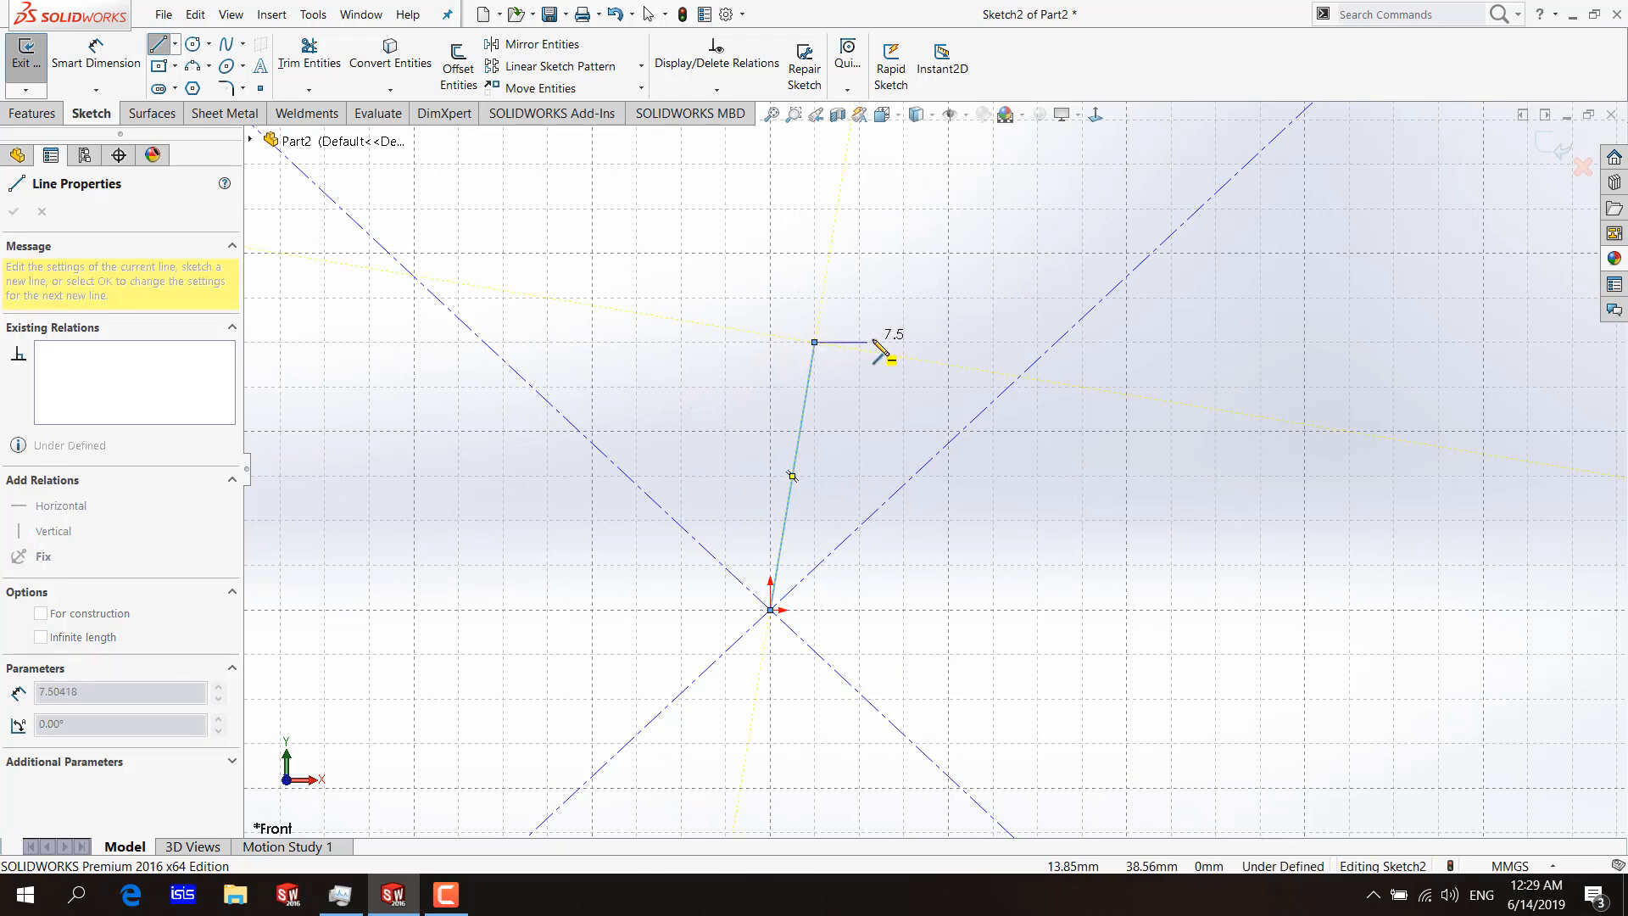
left_click(848, 68)
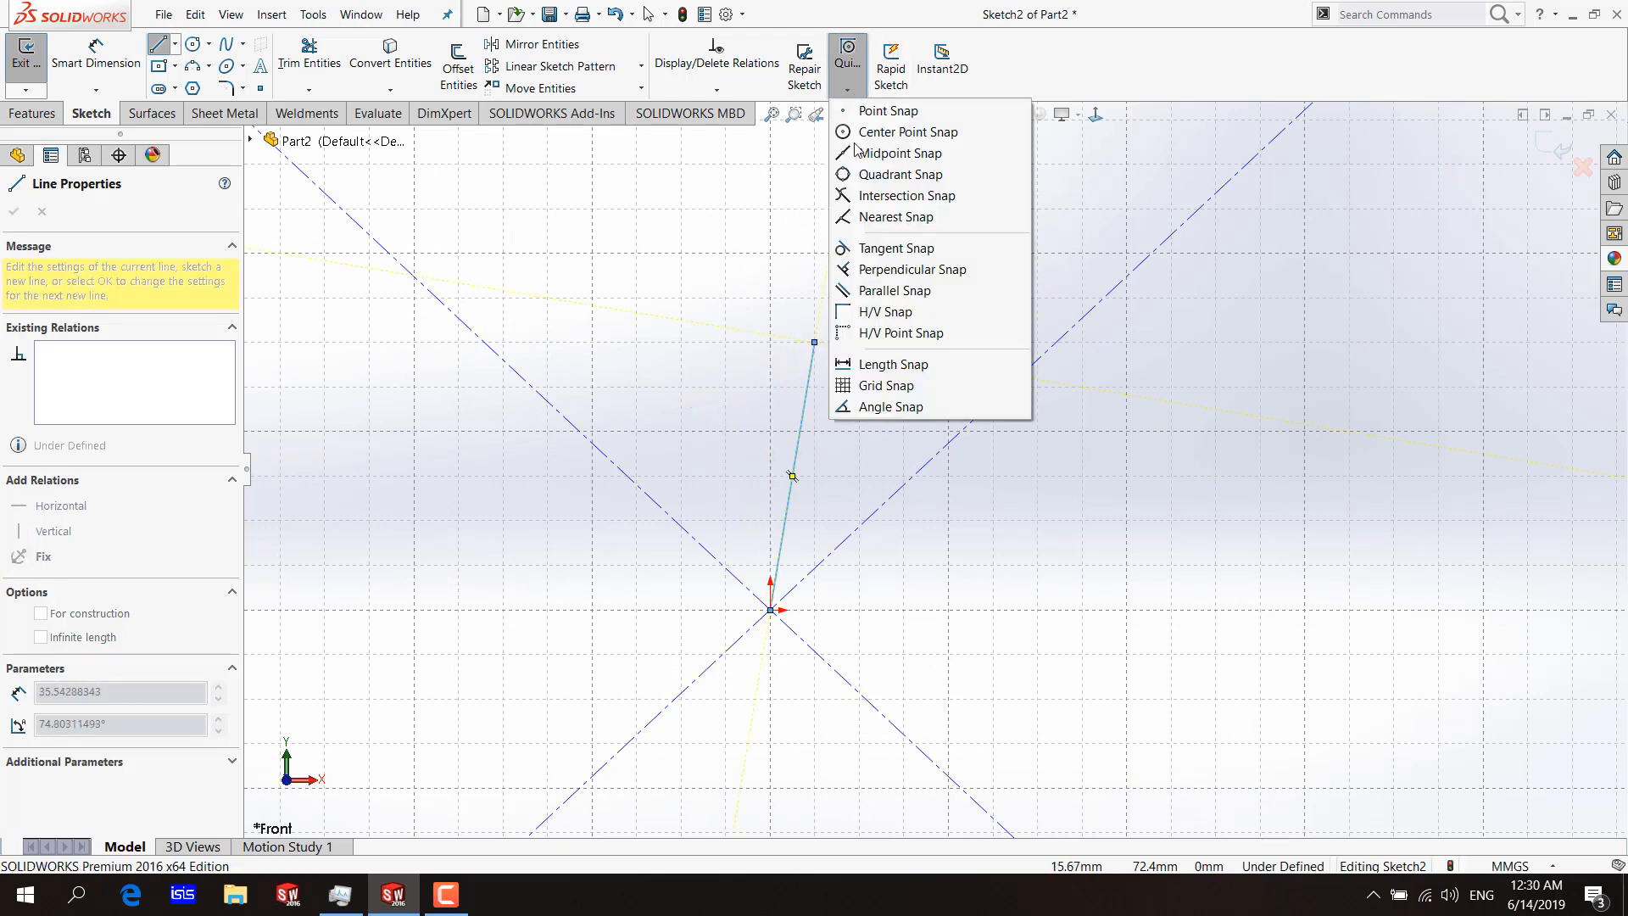
left_click(874, 388)
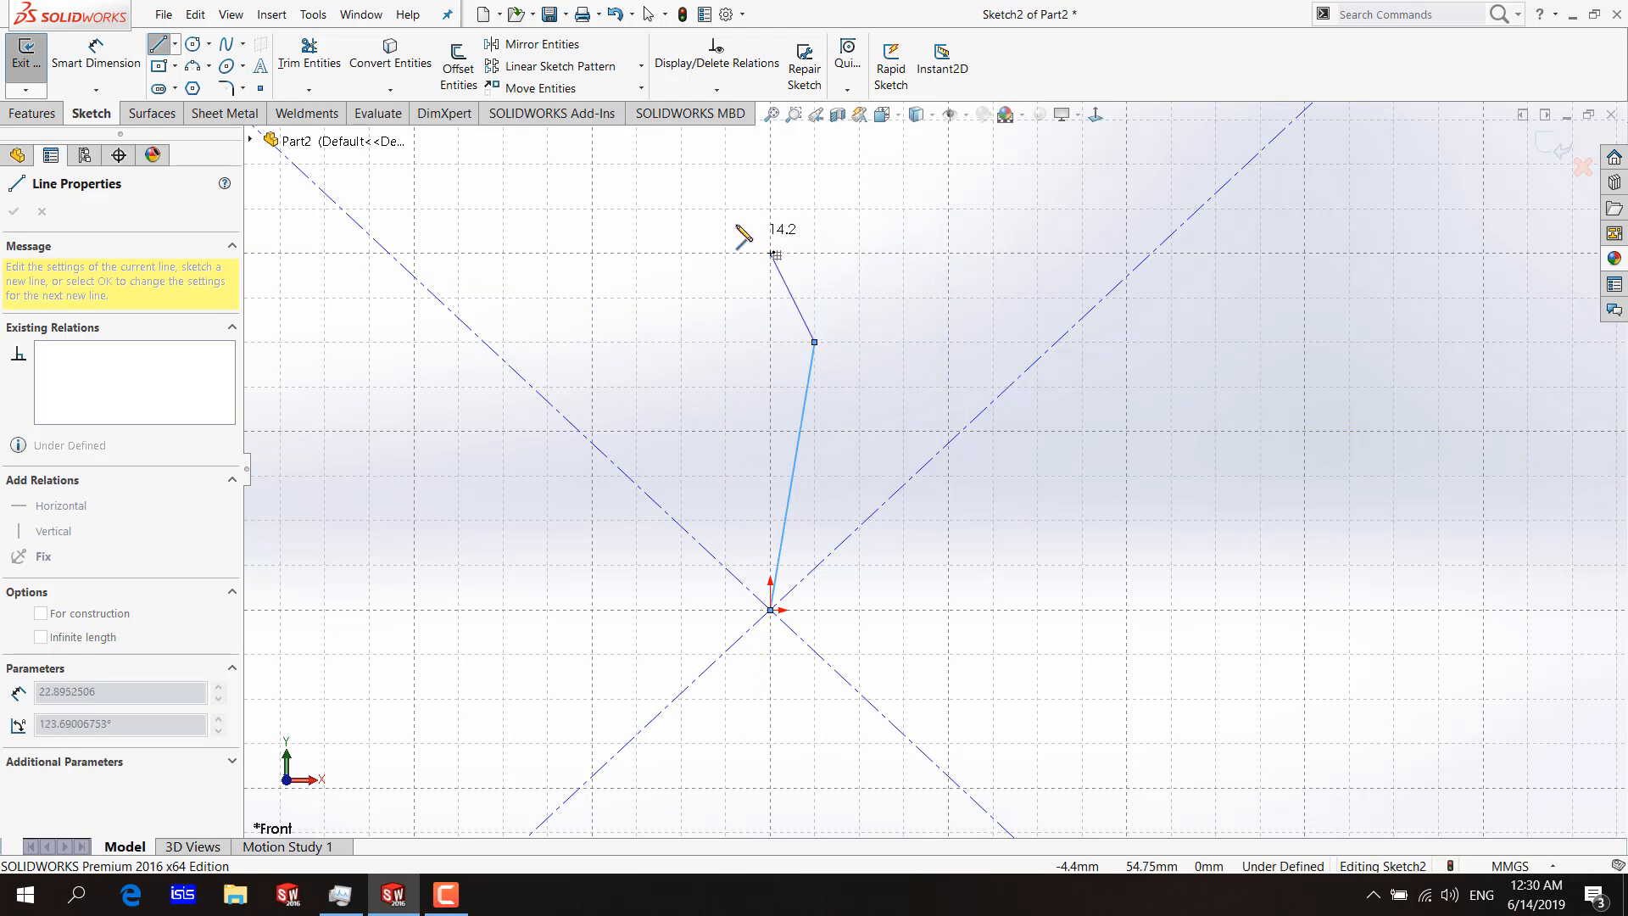
Try to continue from the last grid point with a line at a snapped angle using Angle Snap, and end the line chain.
left_click(848, 92)
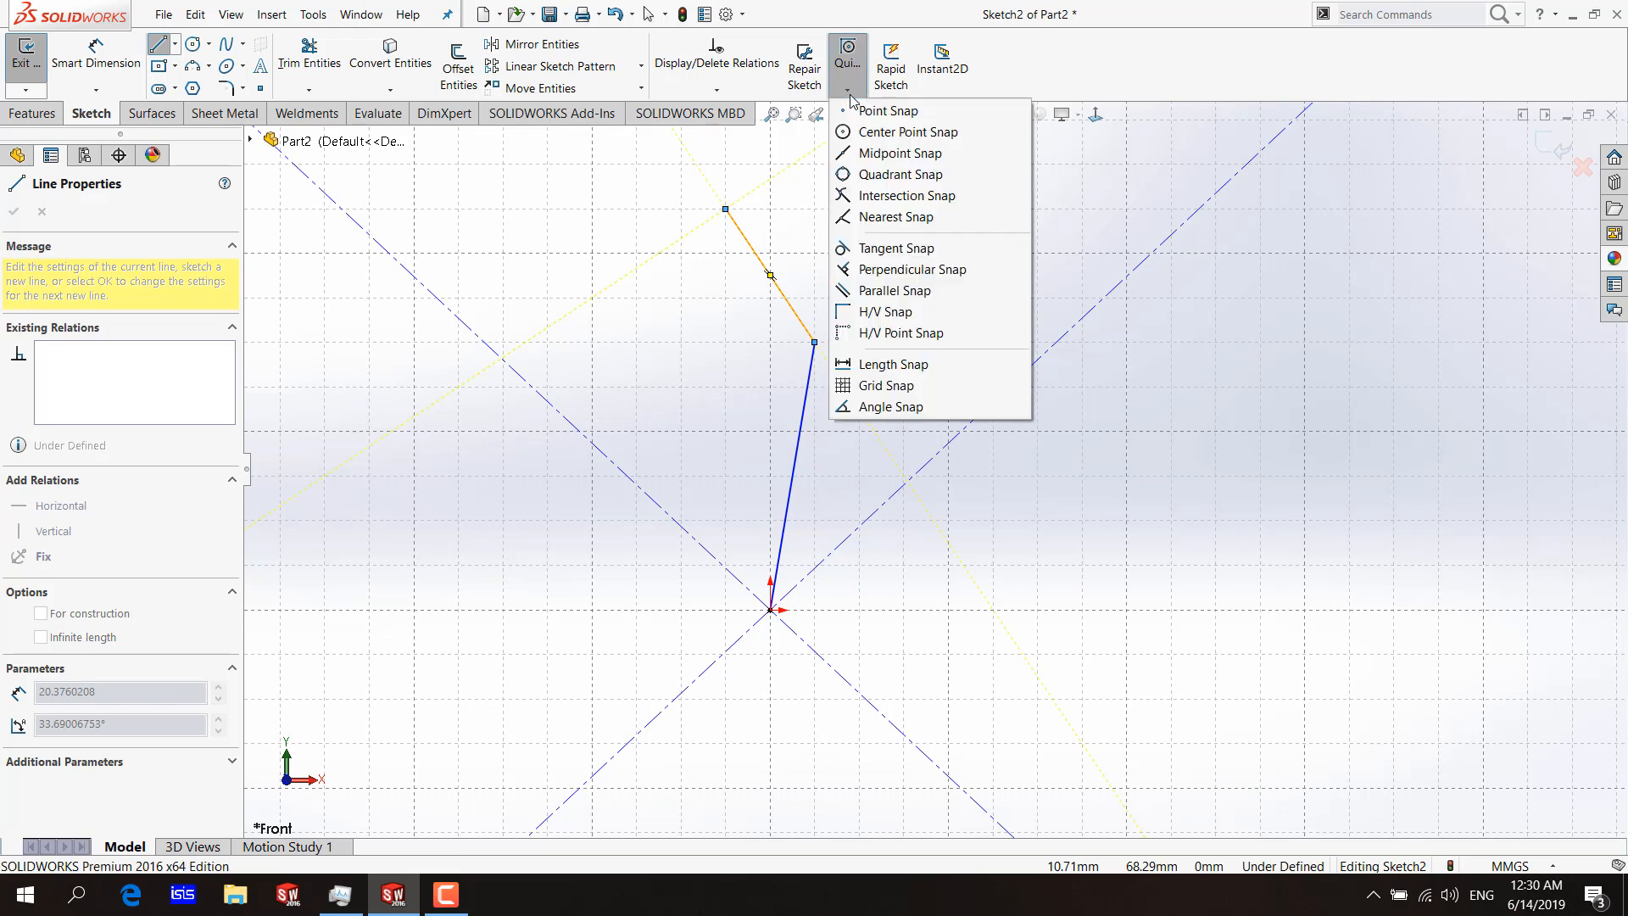
left_click(881, 409)
scroll(818, 191, "up", 2)
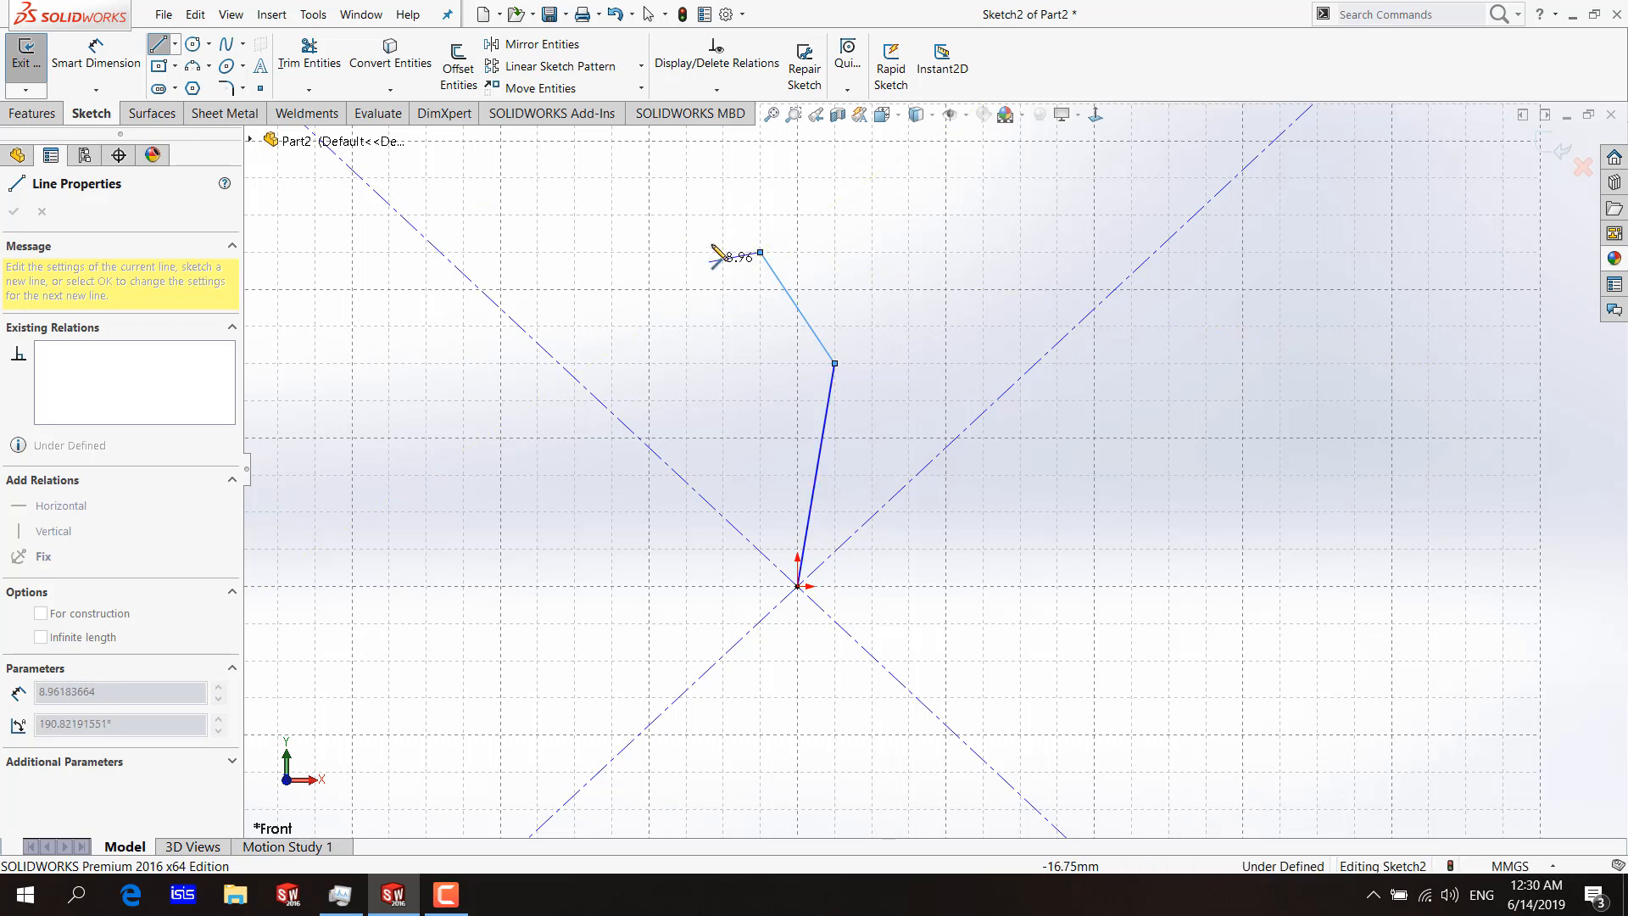
left_click(847, 53)
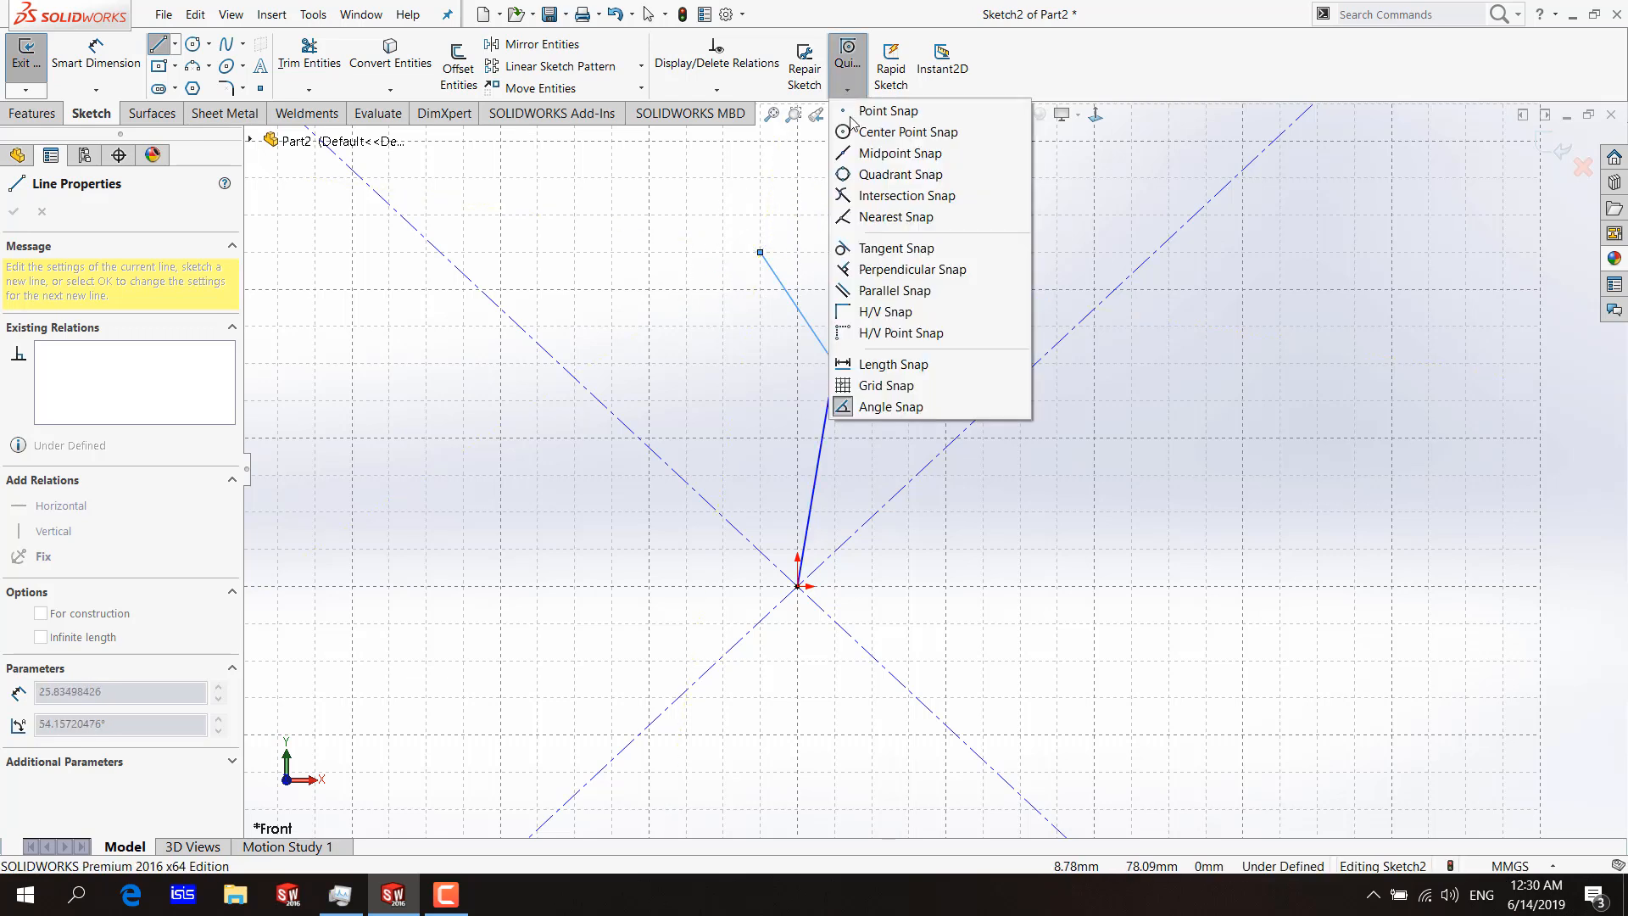
left_click(853, 410)
left_click(760, 251)
scroll(910, 269, "up", 2)
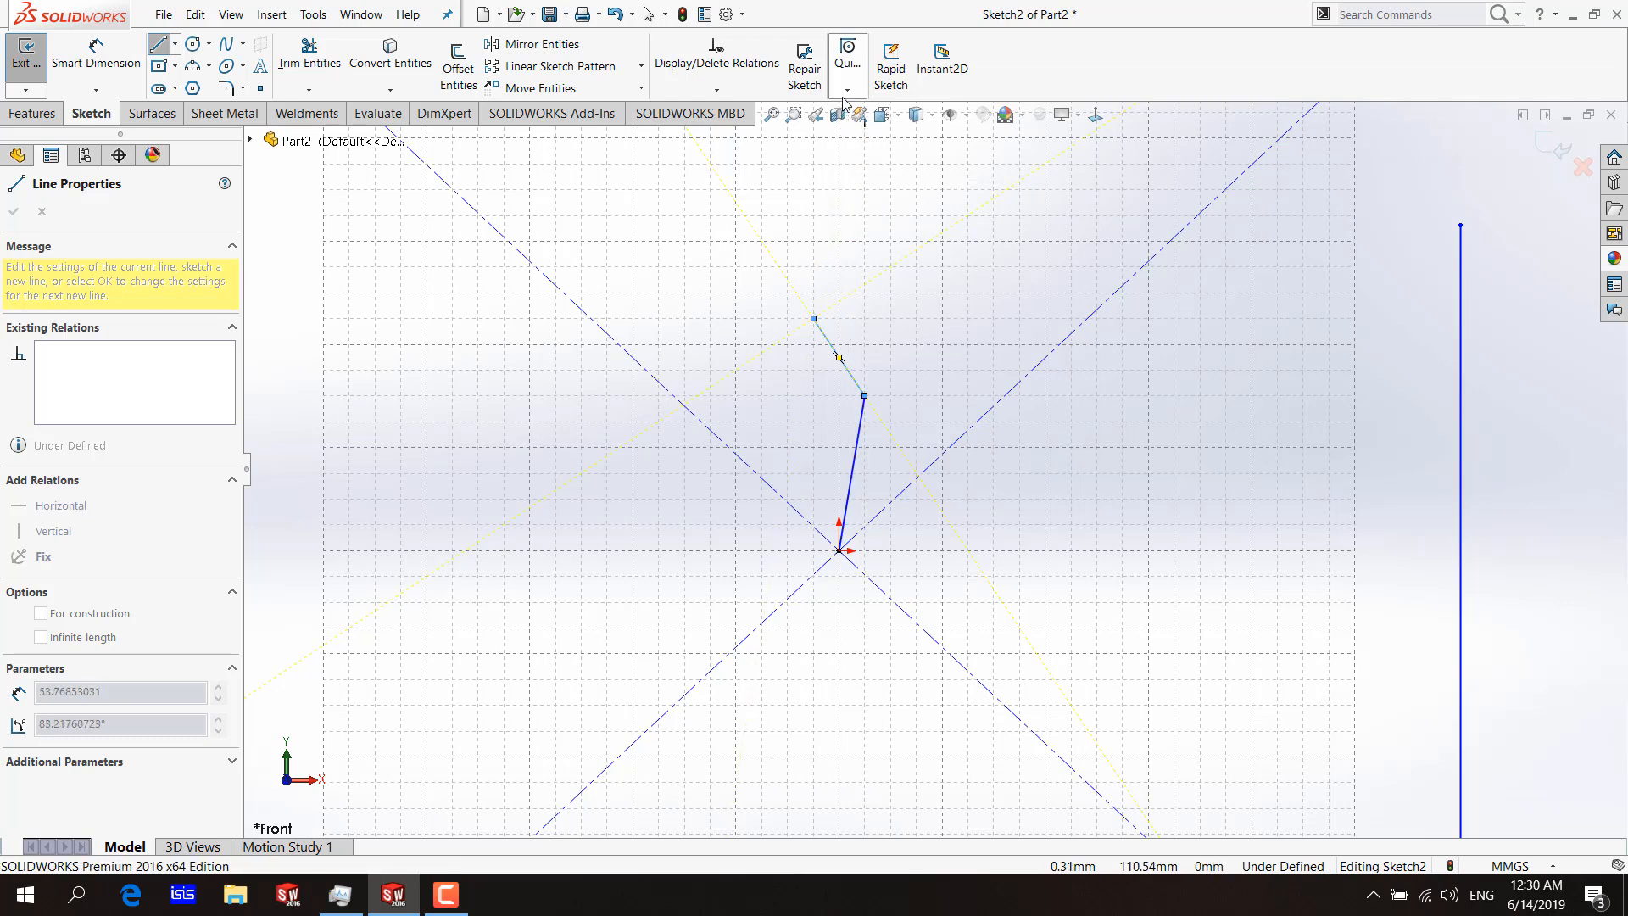
left_click(847, 53)
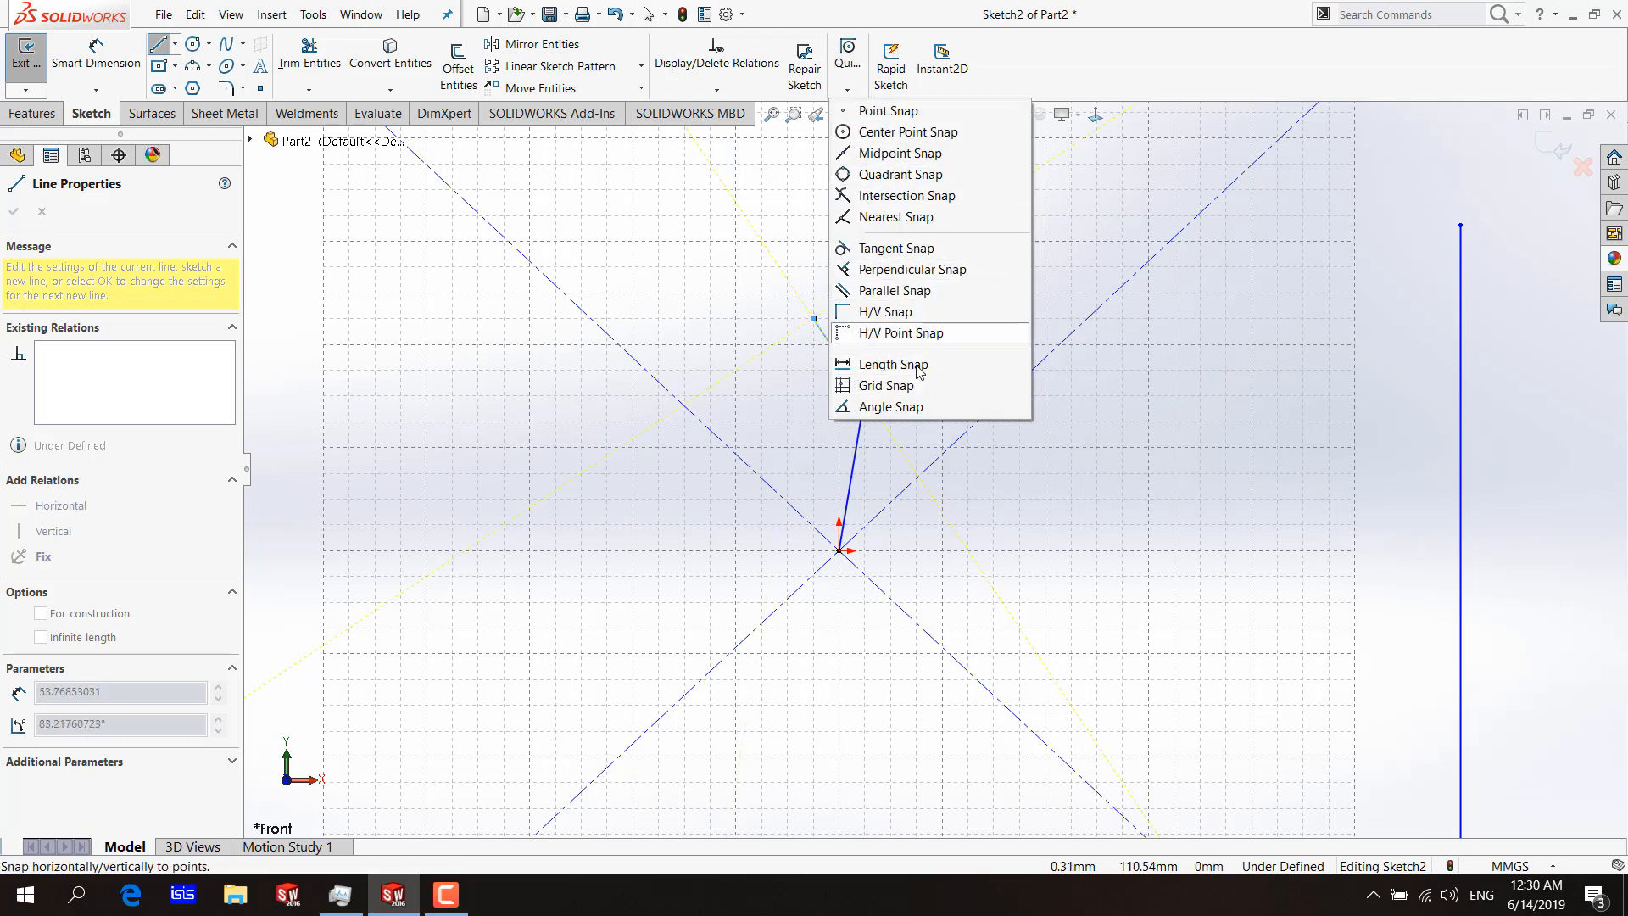
left_click(890, 406)
scroll(909, 302, "up", 3)
scroll(925, 280, "up", 3)
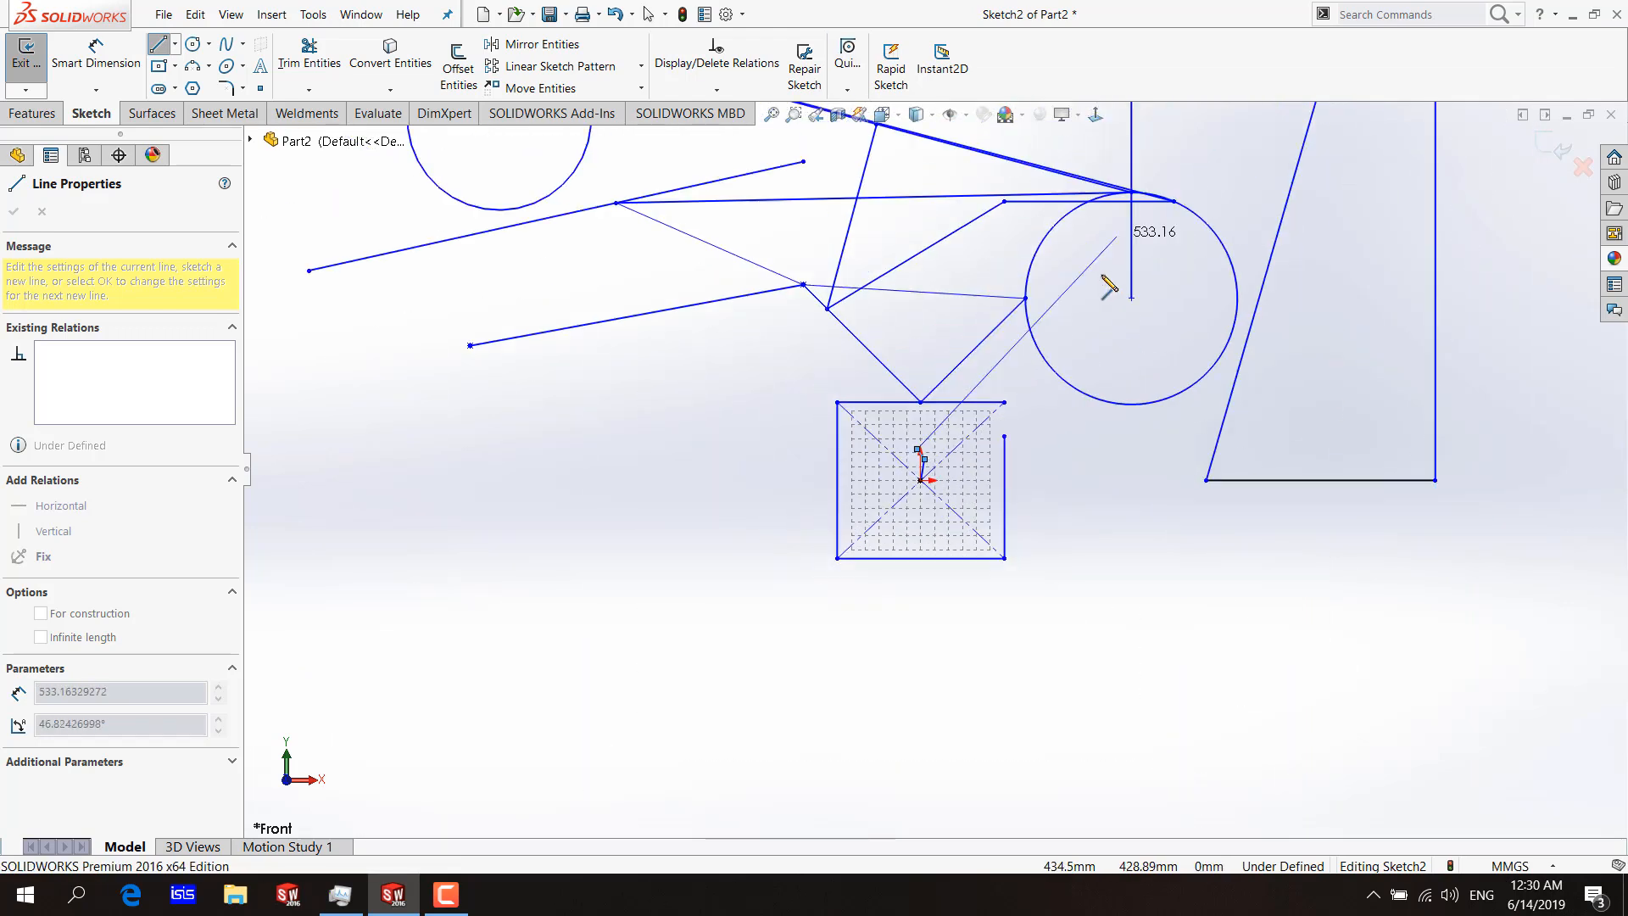
scroll(975, 424, "down", 8)
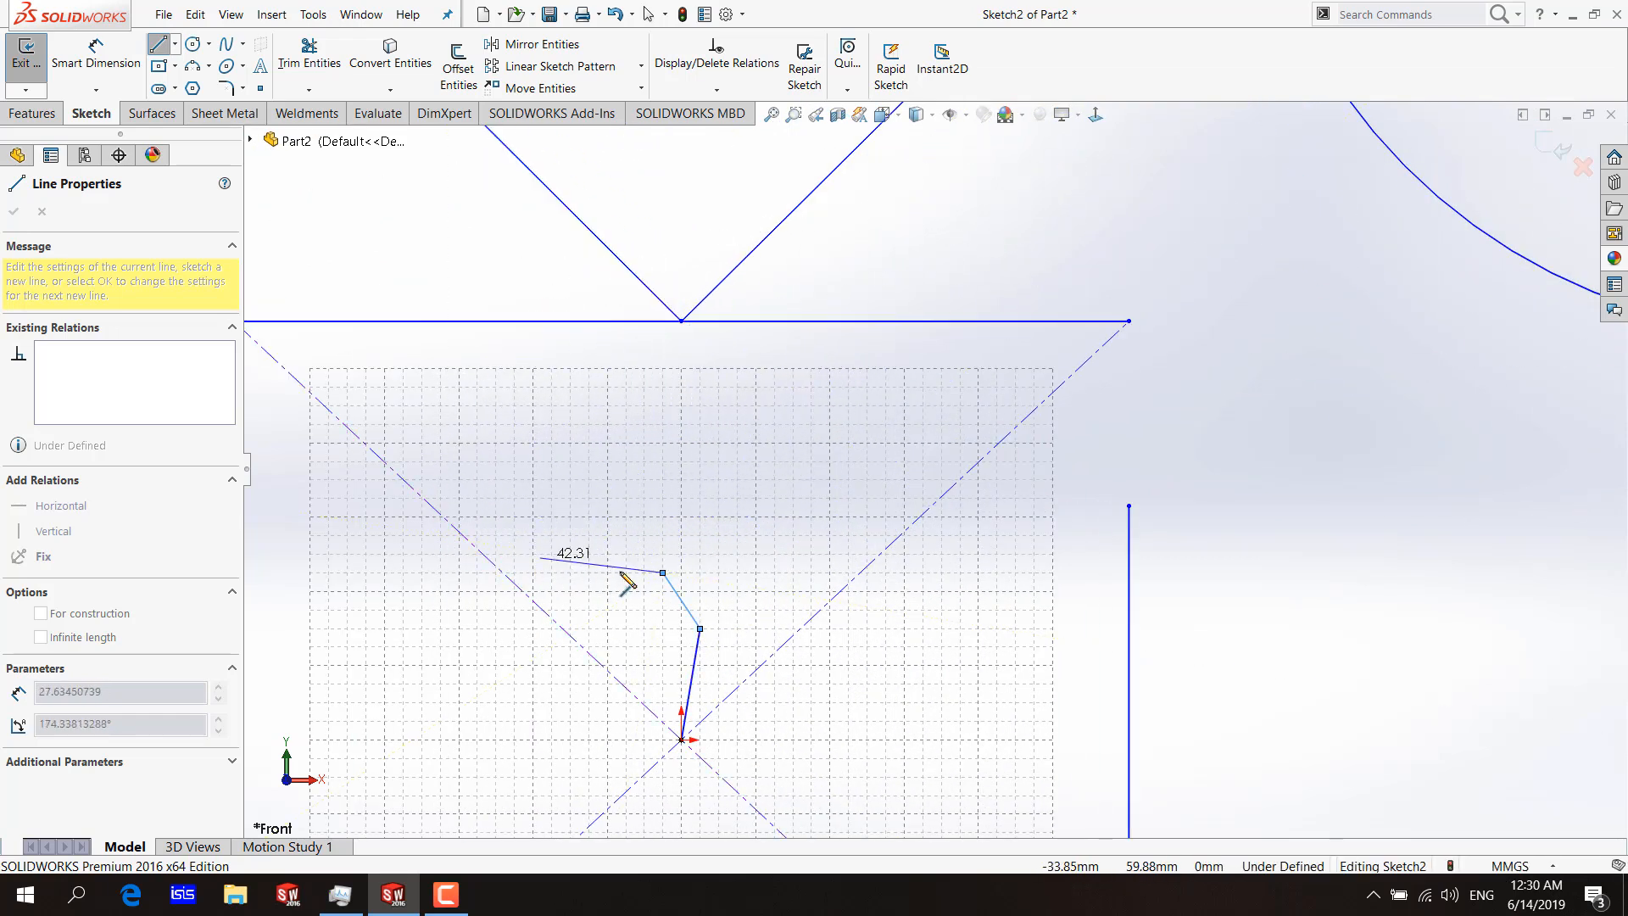
key("Escape")
scroll(815, 334, "up", 1)
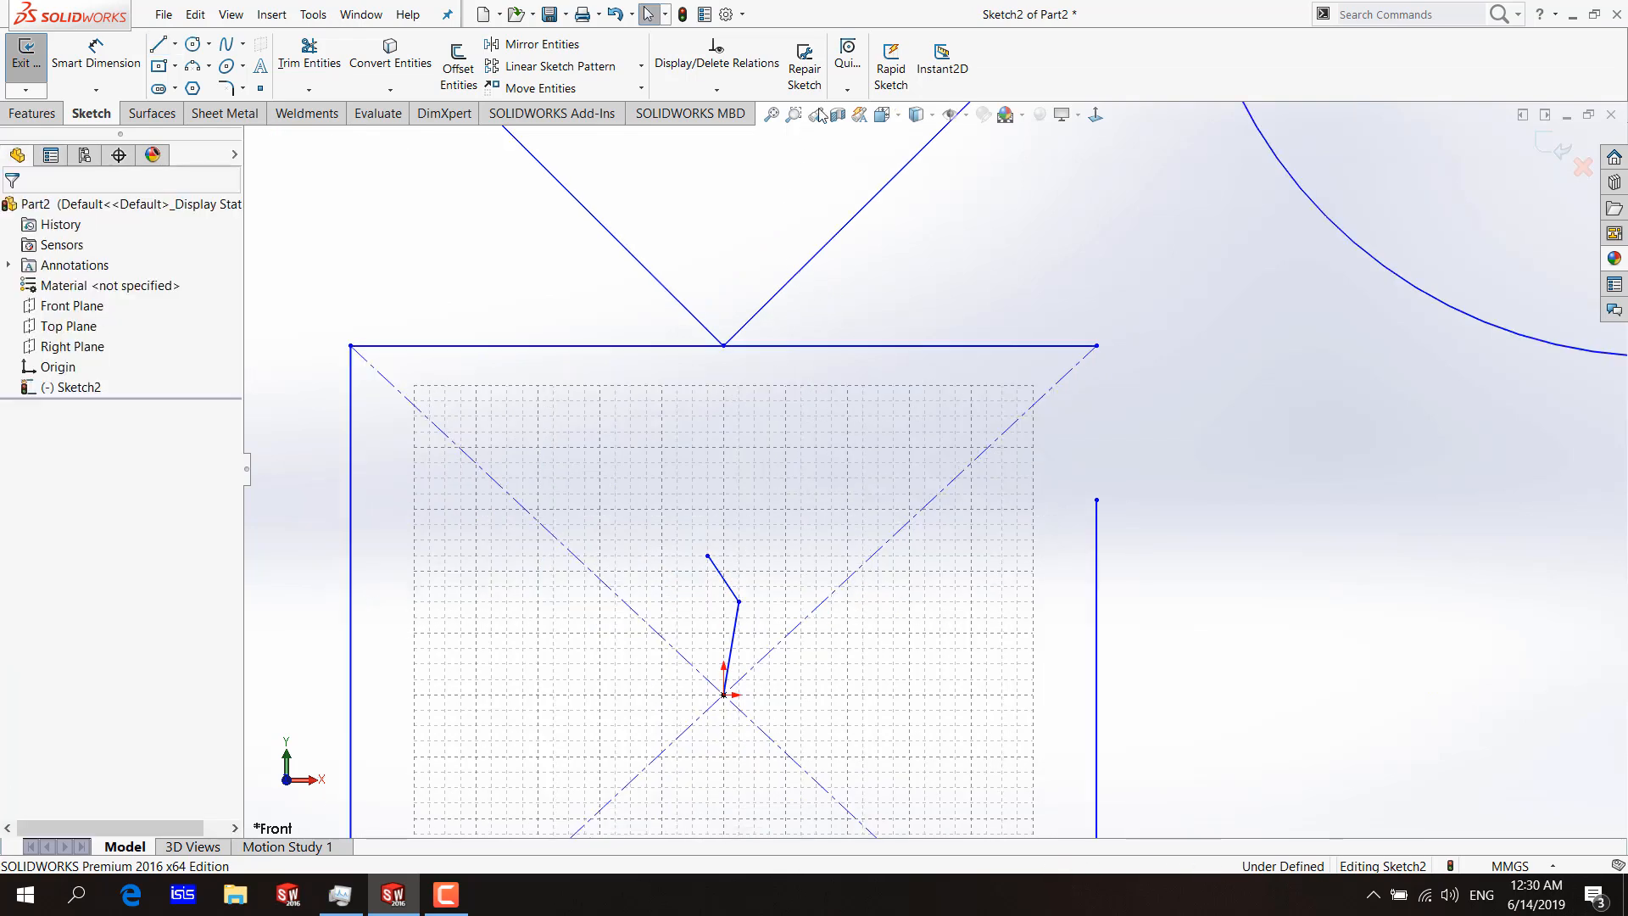
left_click(845, 90)
left_click(849, 94)
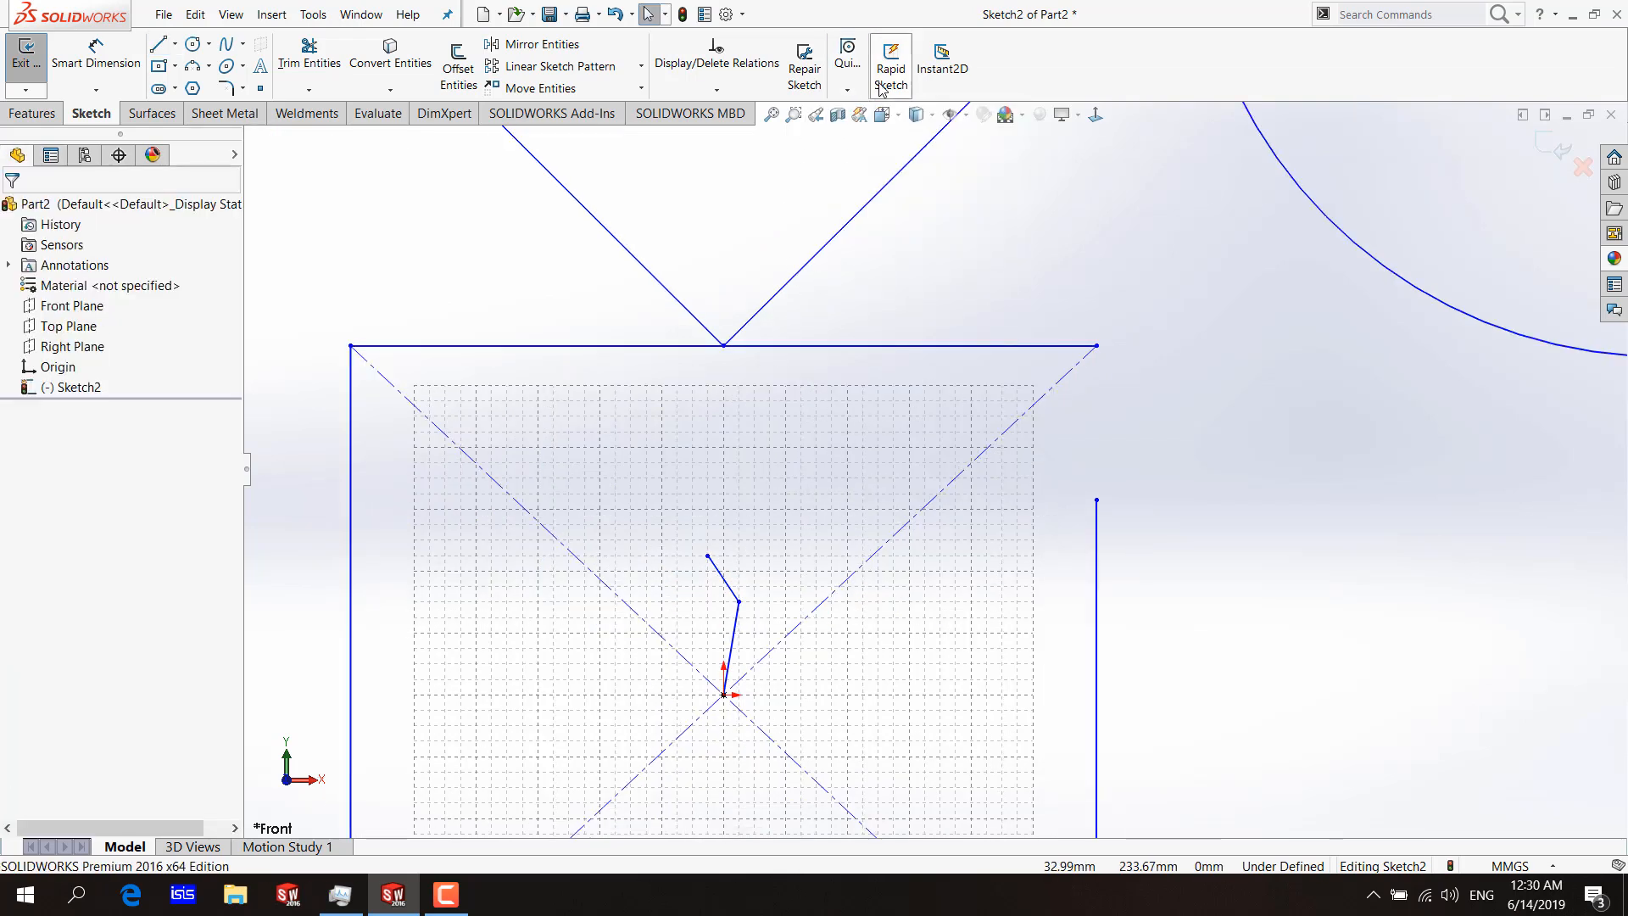
Delete all the entities in the sketch.
scroll(969, 329, "up", 5)
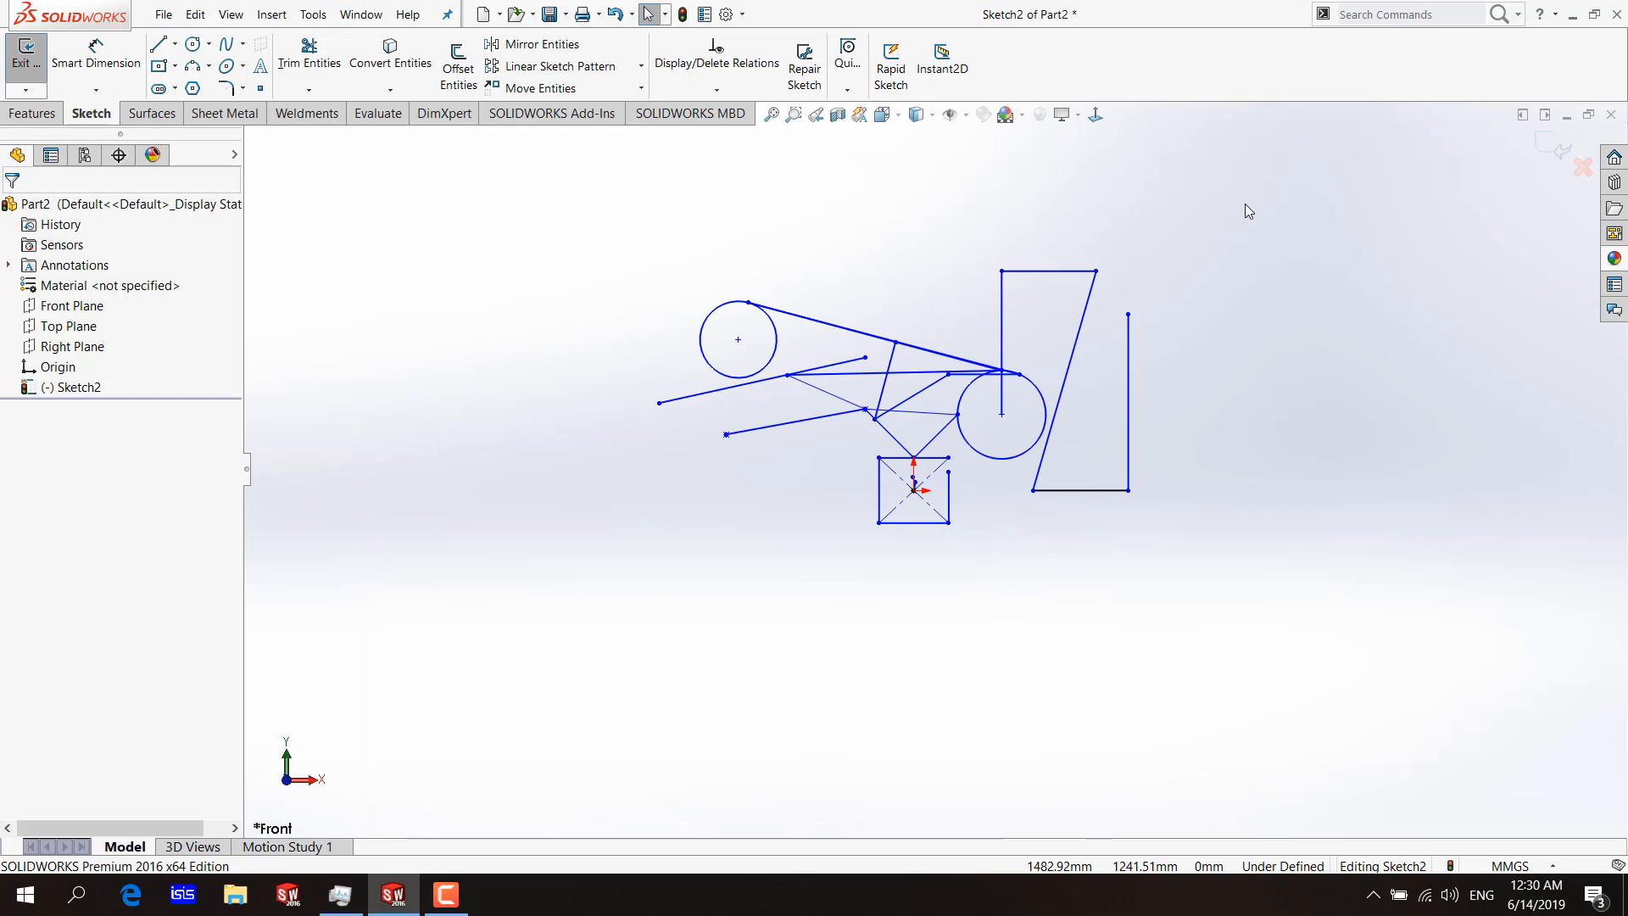
left_click_drag(1246, 206, 568, 555)
key("Delete")
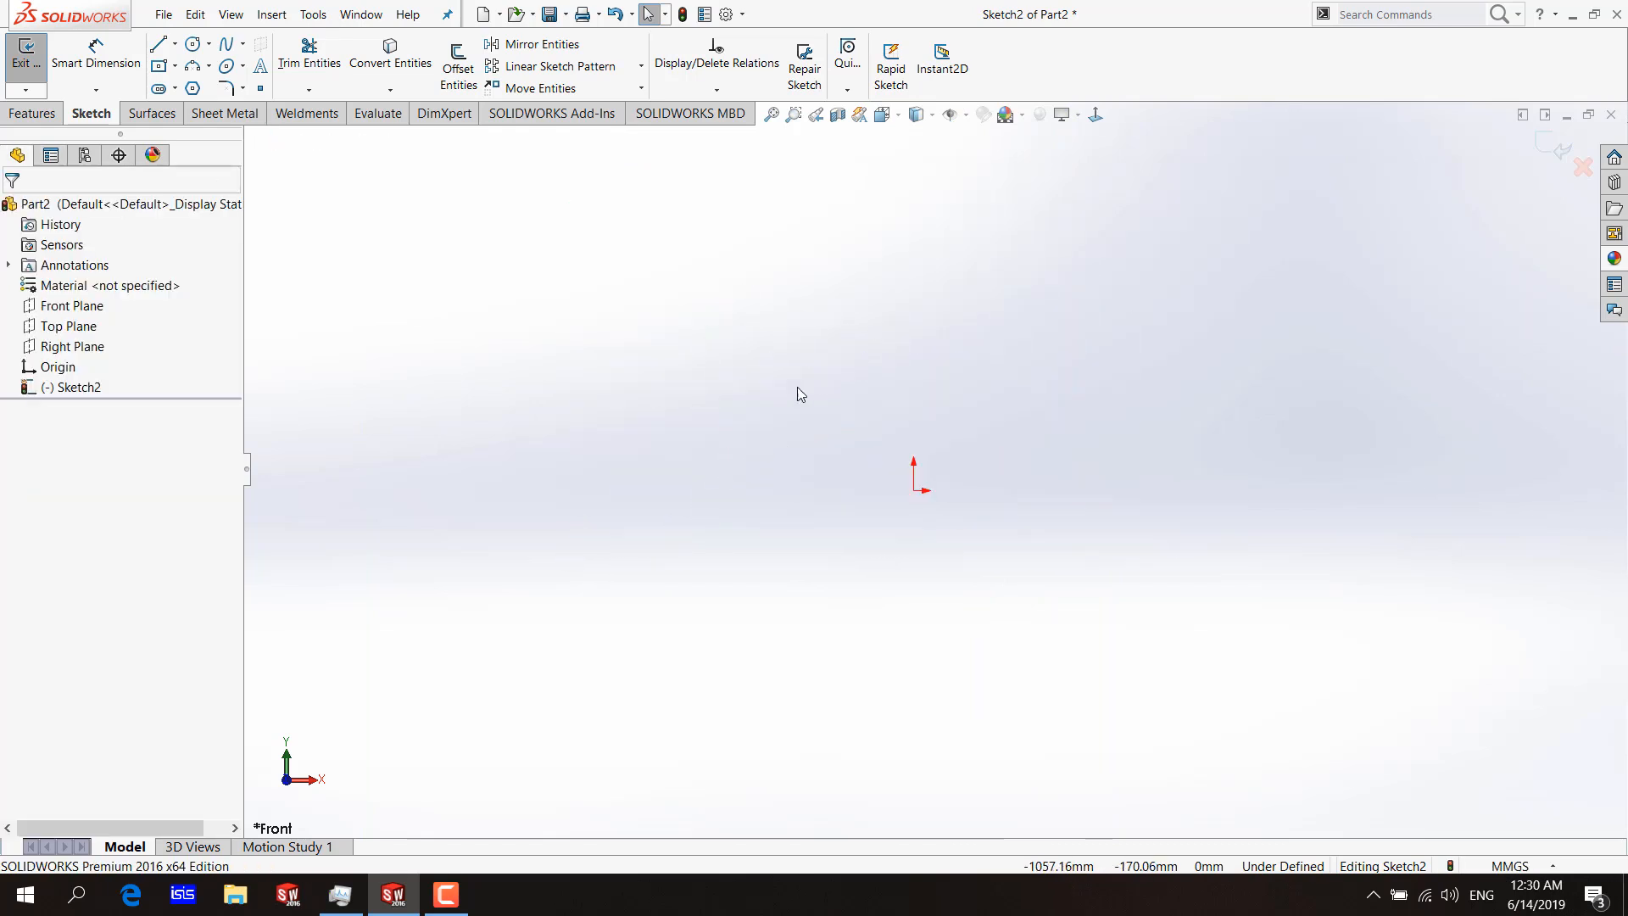
Sketch a center rectangle about 1826 by 1835 mm centred on the origin.
left_click(158, 68)
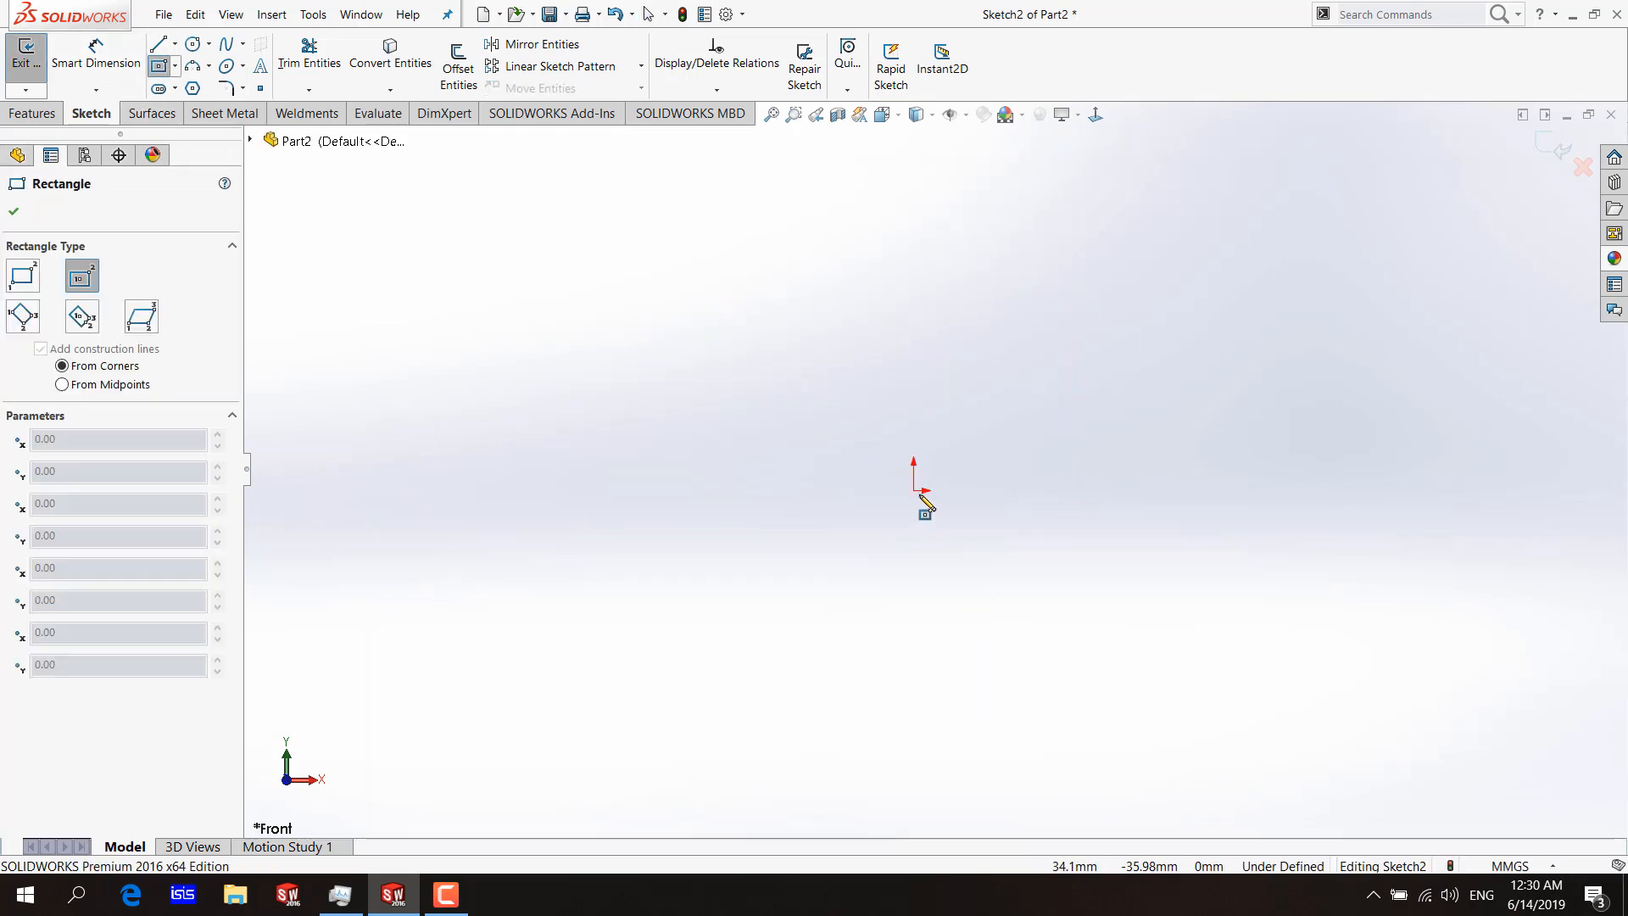
left_click(920, 499)
left_click(1122, 281)
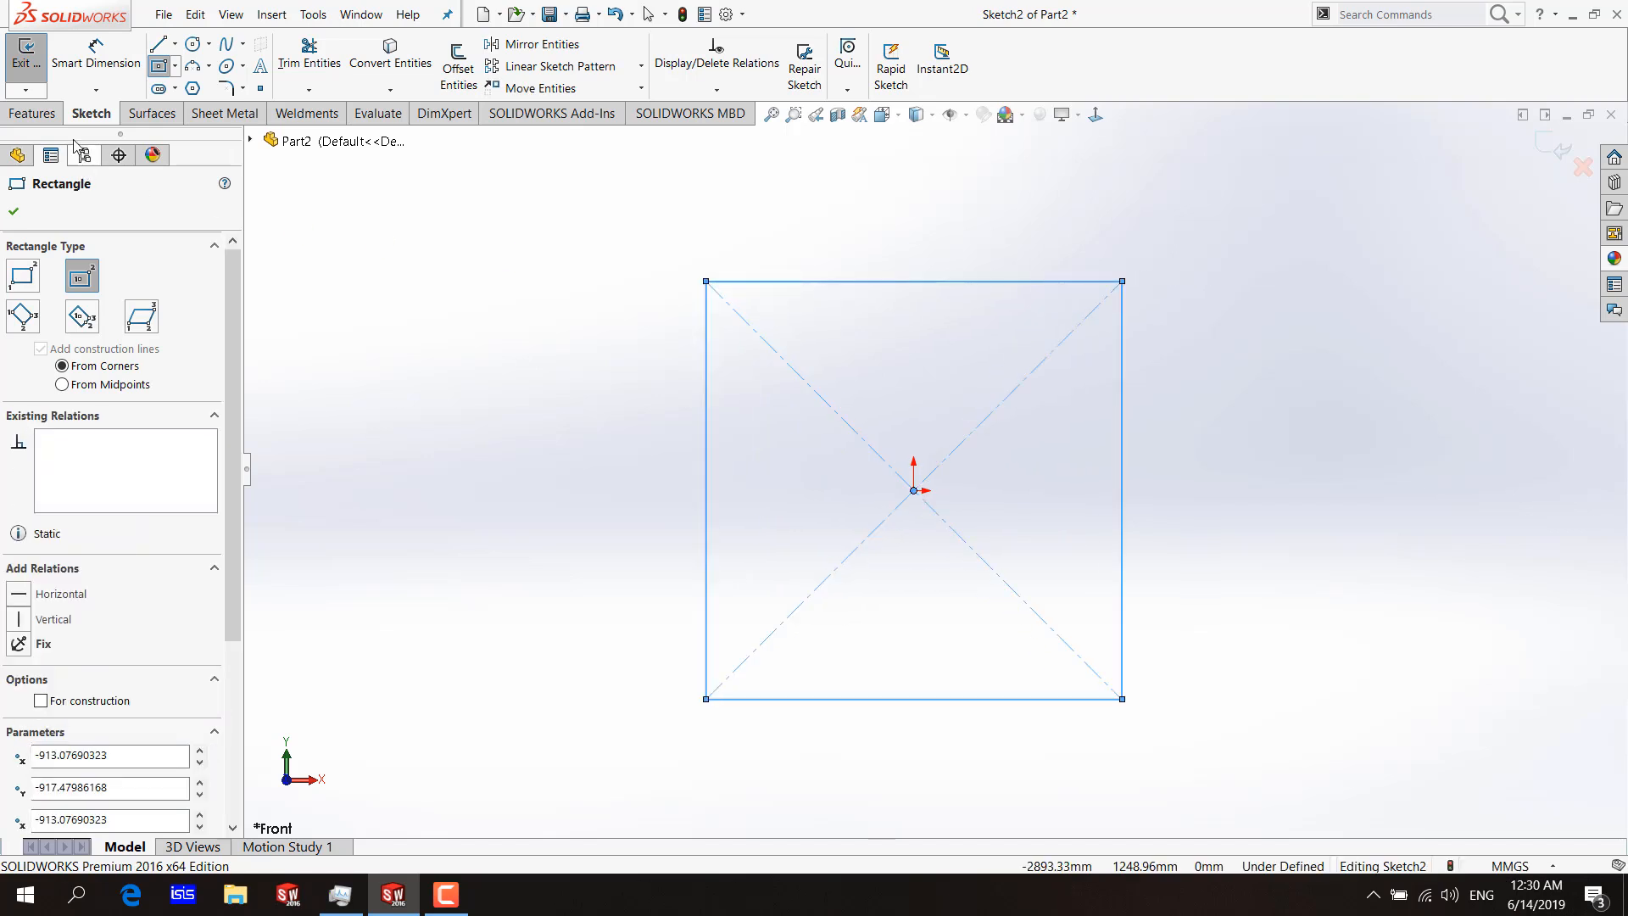
Extrude the rectangle as a boss to a blind depth of 100 mm.
left_click(33, 113)
left_click(34, 68)
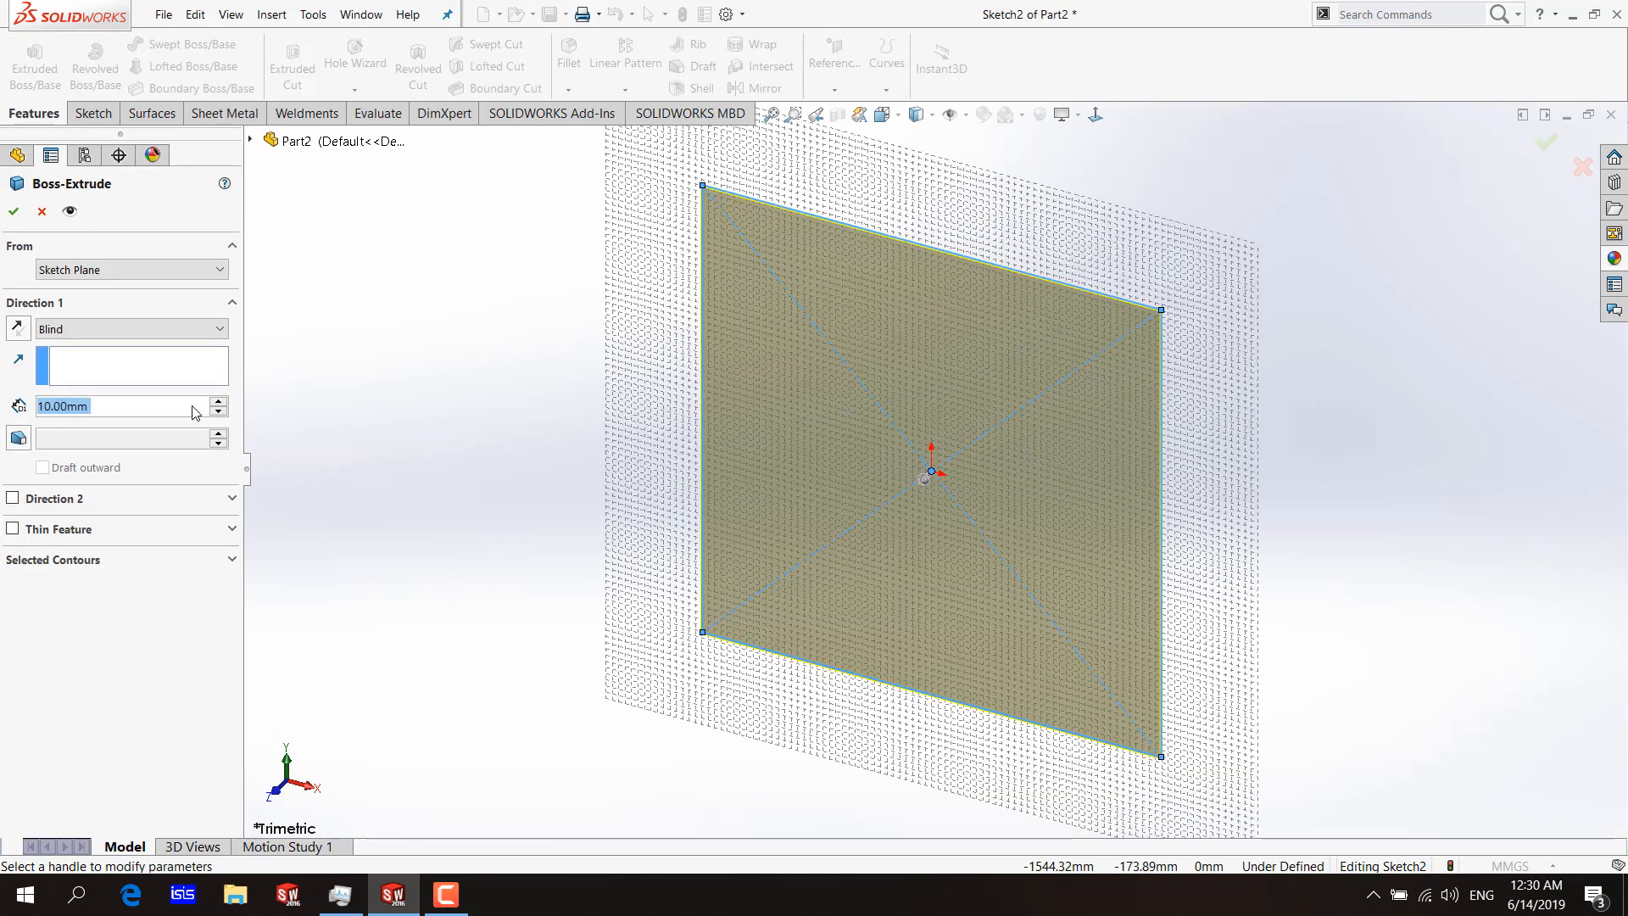
type("100")
key("Return")
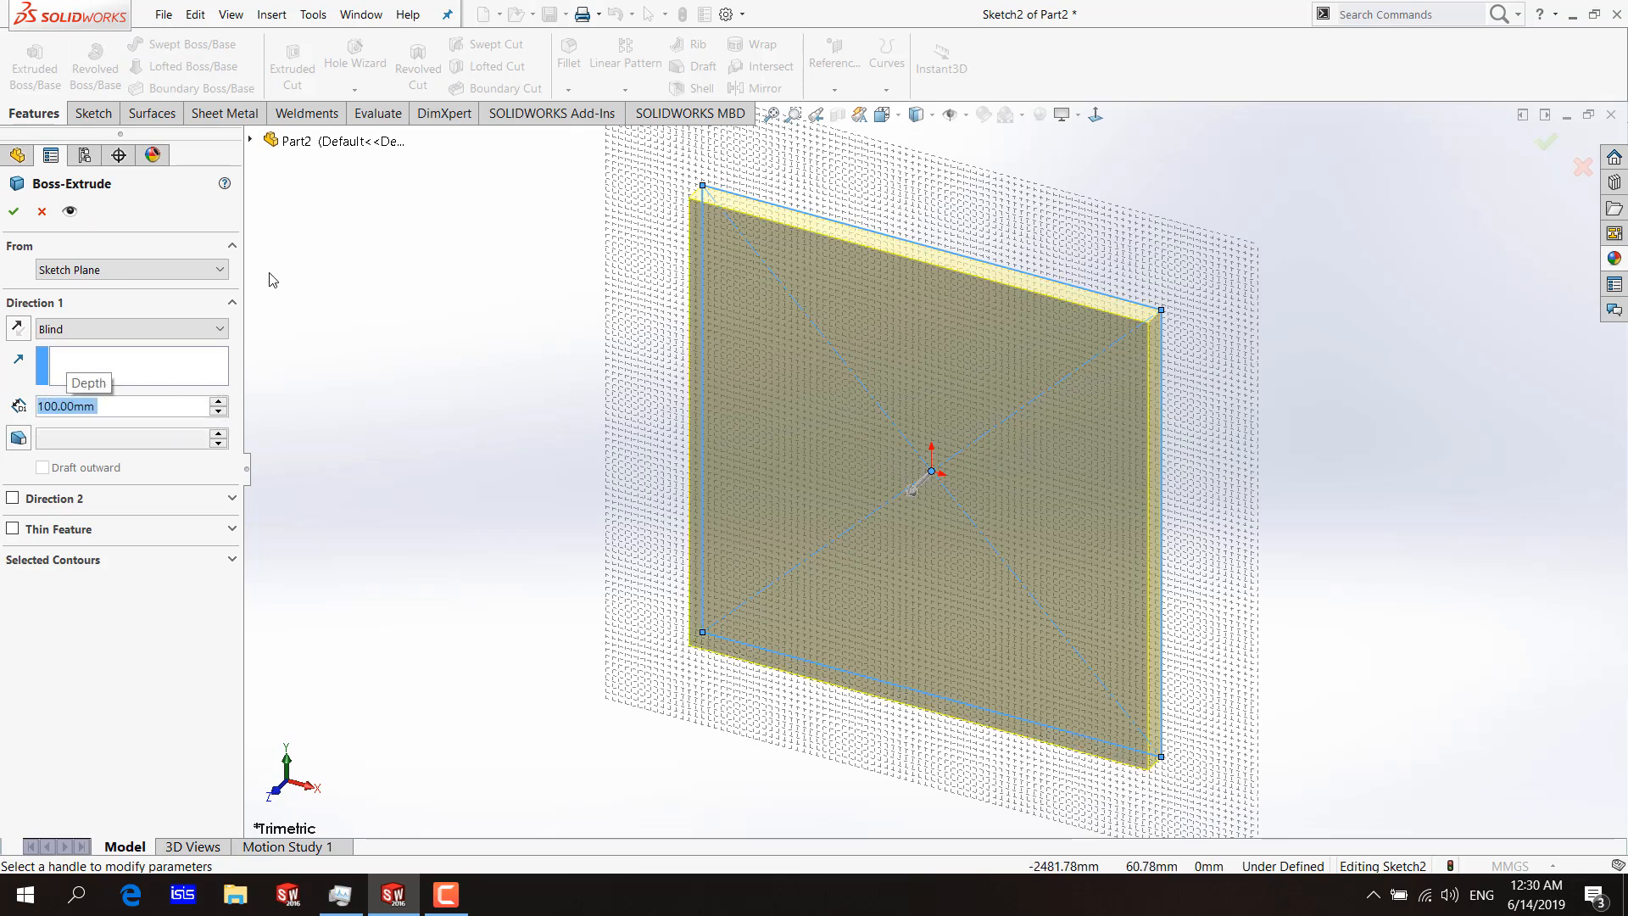
left_click(6, 217)
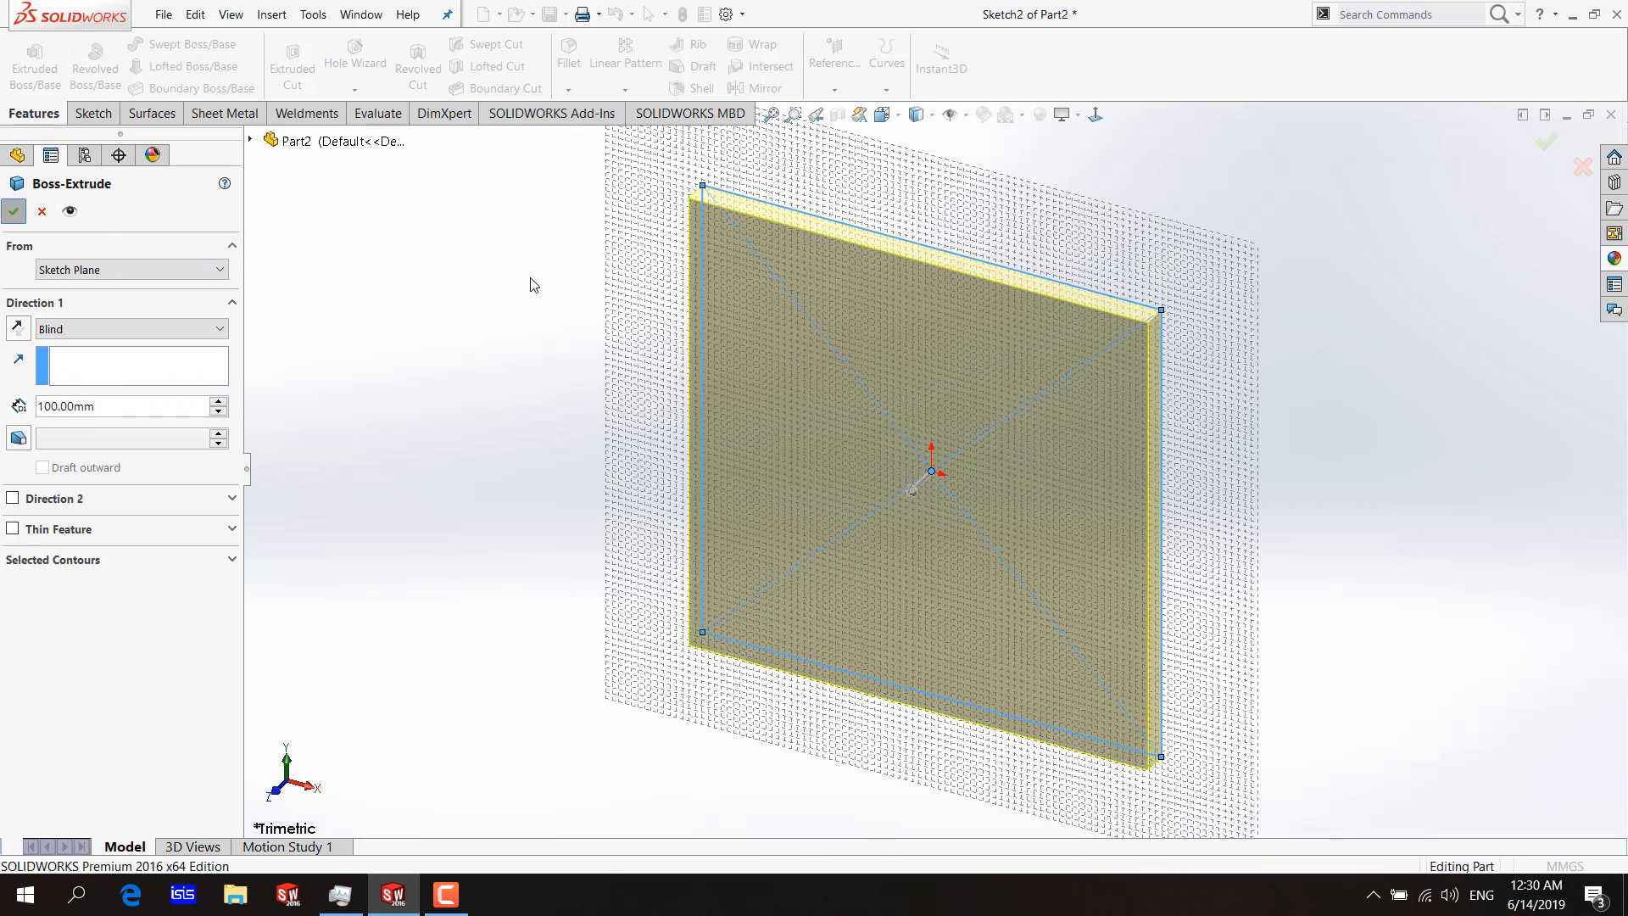
mouse_move(690, 369)
middle_mouse_down()
mouse_move(587, 441)
mouse_move(792, 435)
middle_mouse_up()
left_click(793, 435)
left_click(698, 276)
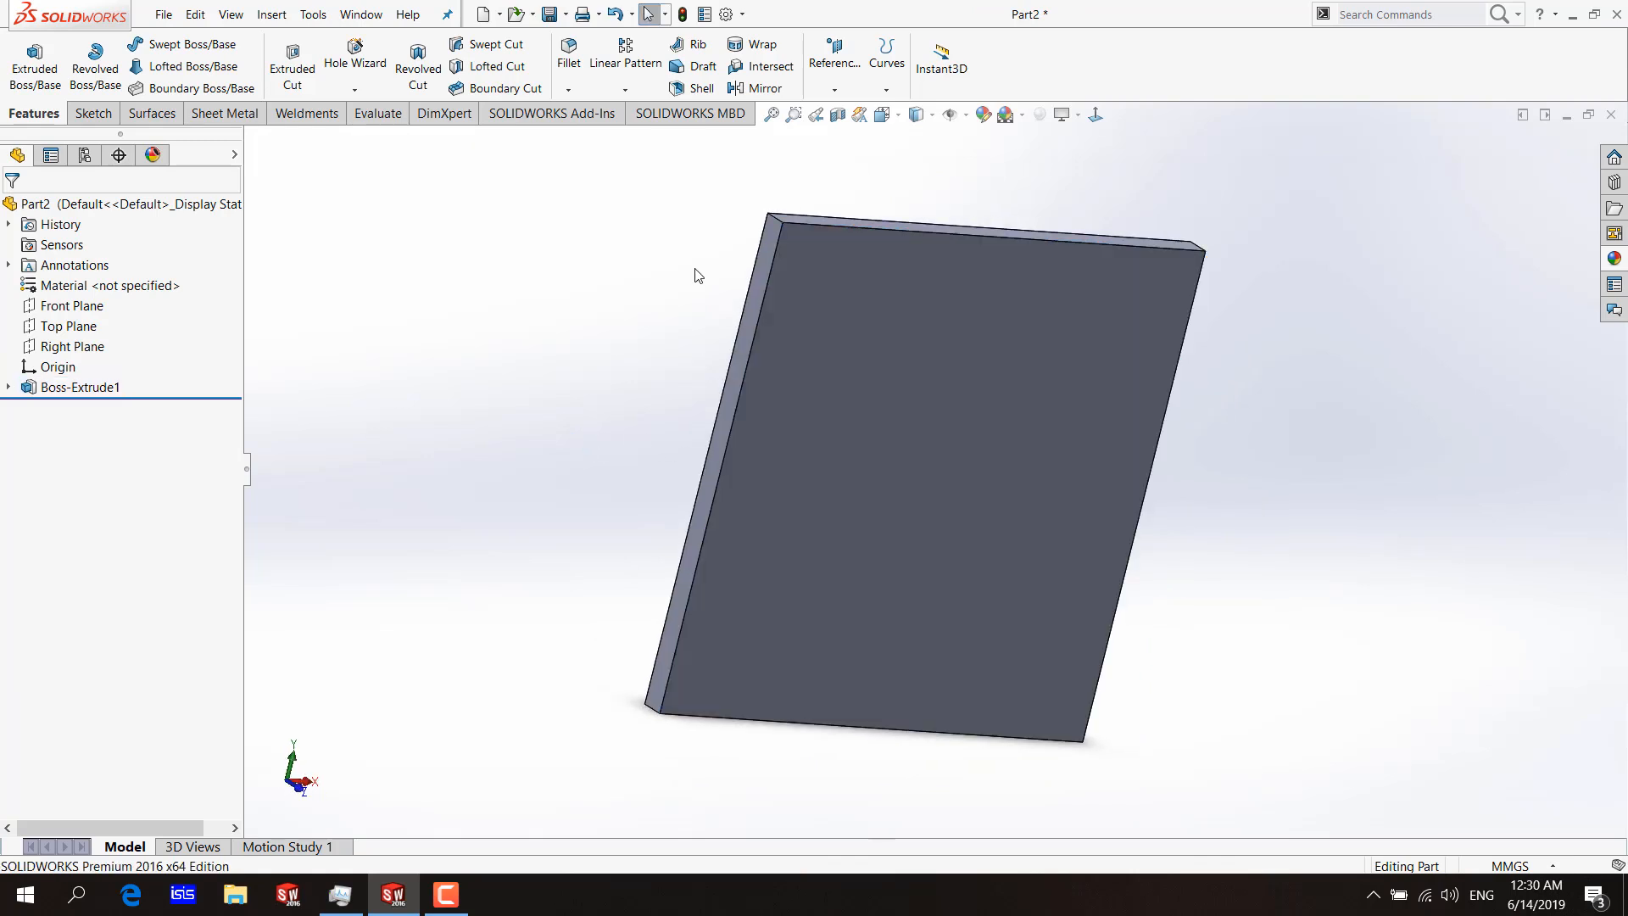
Edit the boss extrusion and set its depth to 1000 mm.
left_click(77, 375)
left_click(79, 387)
left_click(92, 341)
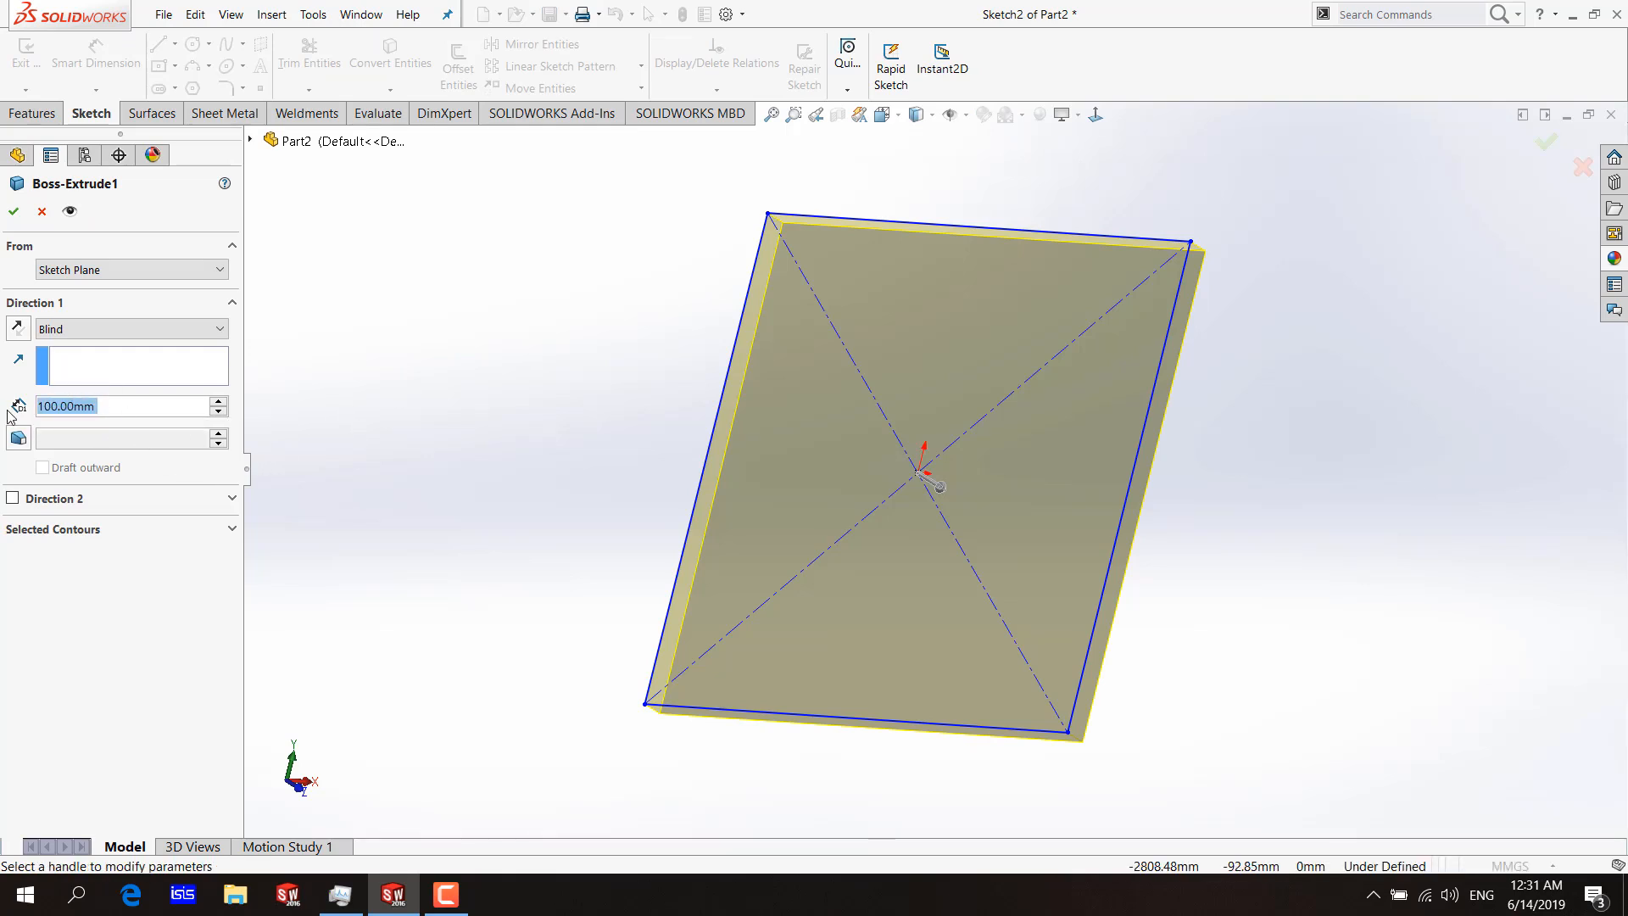
type("1000")
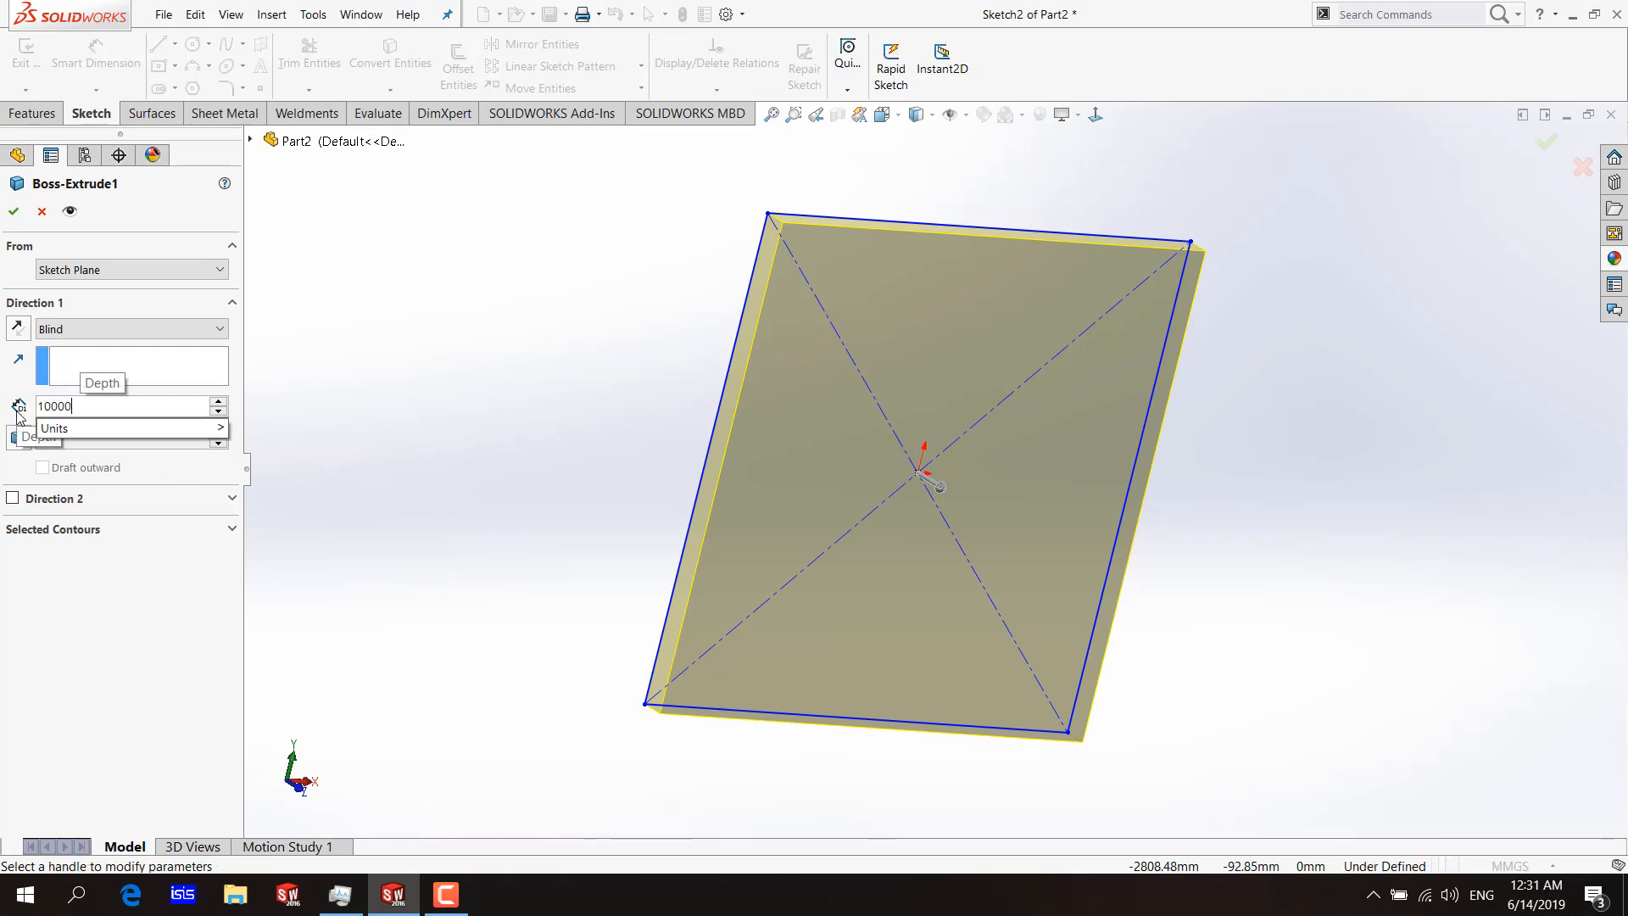
key("Return")
left_click(13, 211)
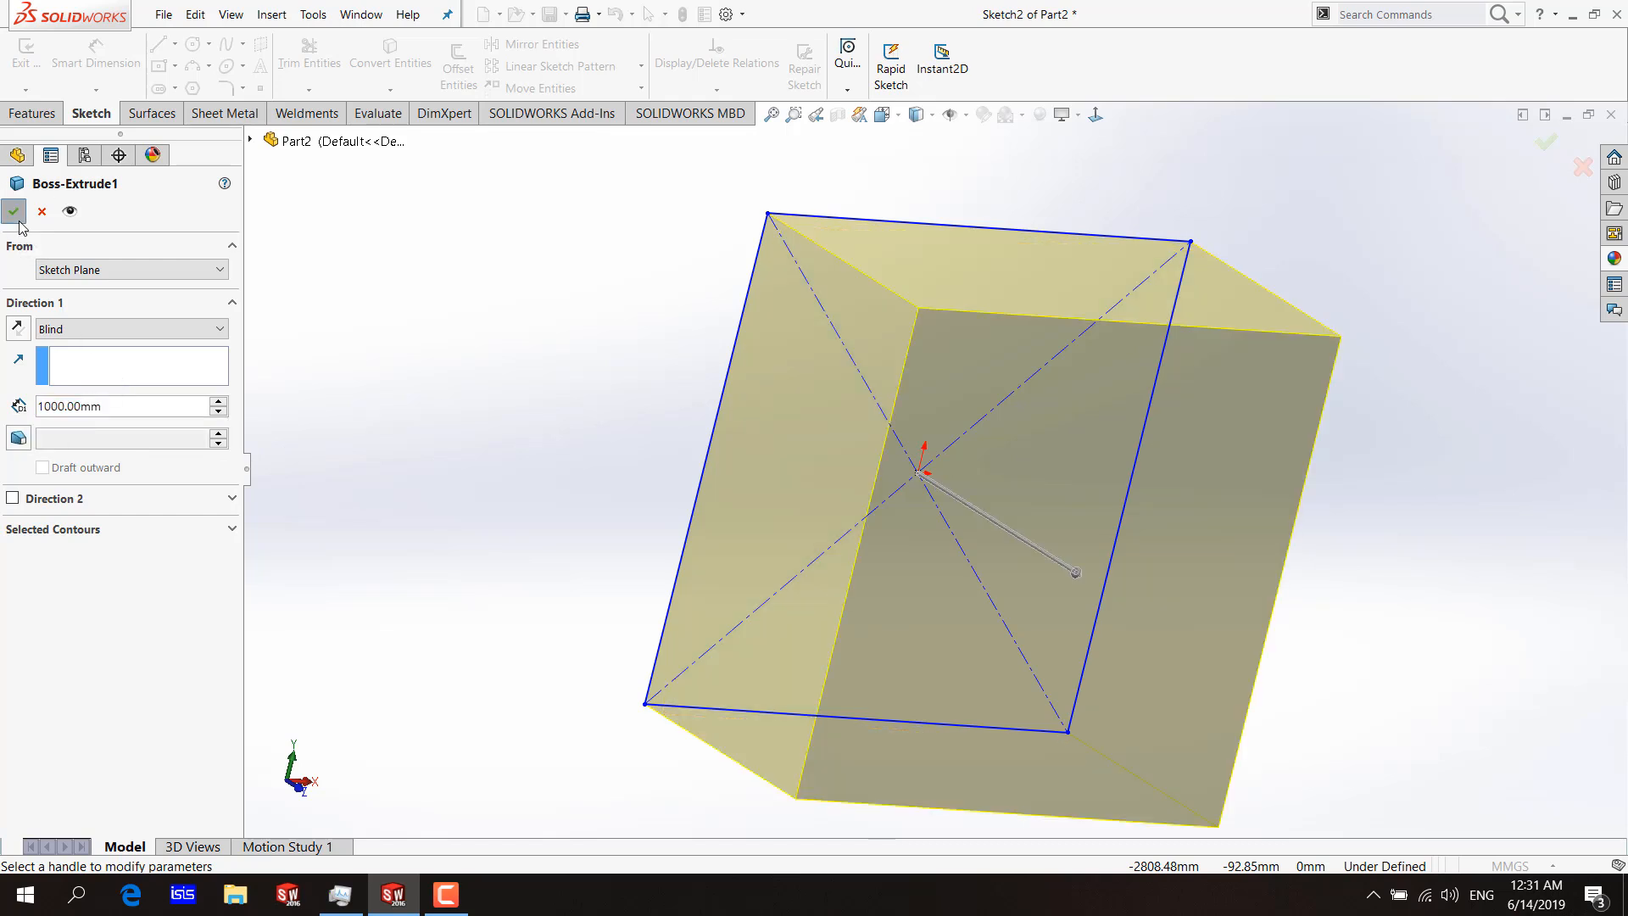
middle_click_drag(725, 396, 609, 386)
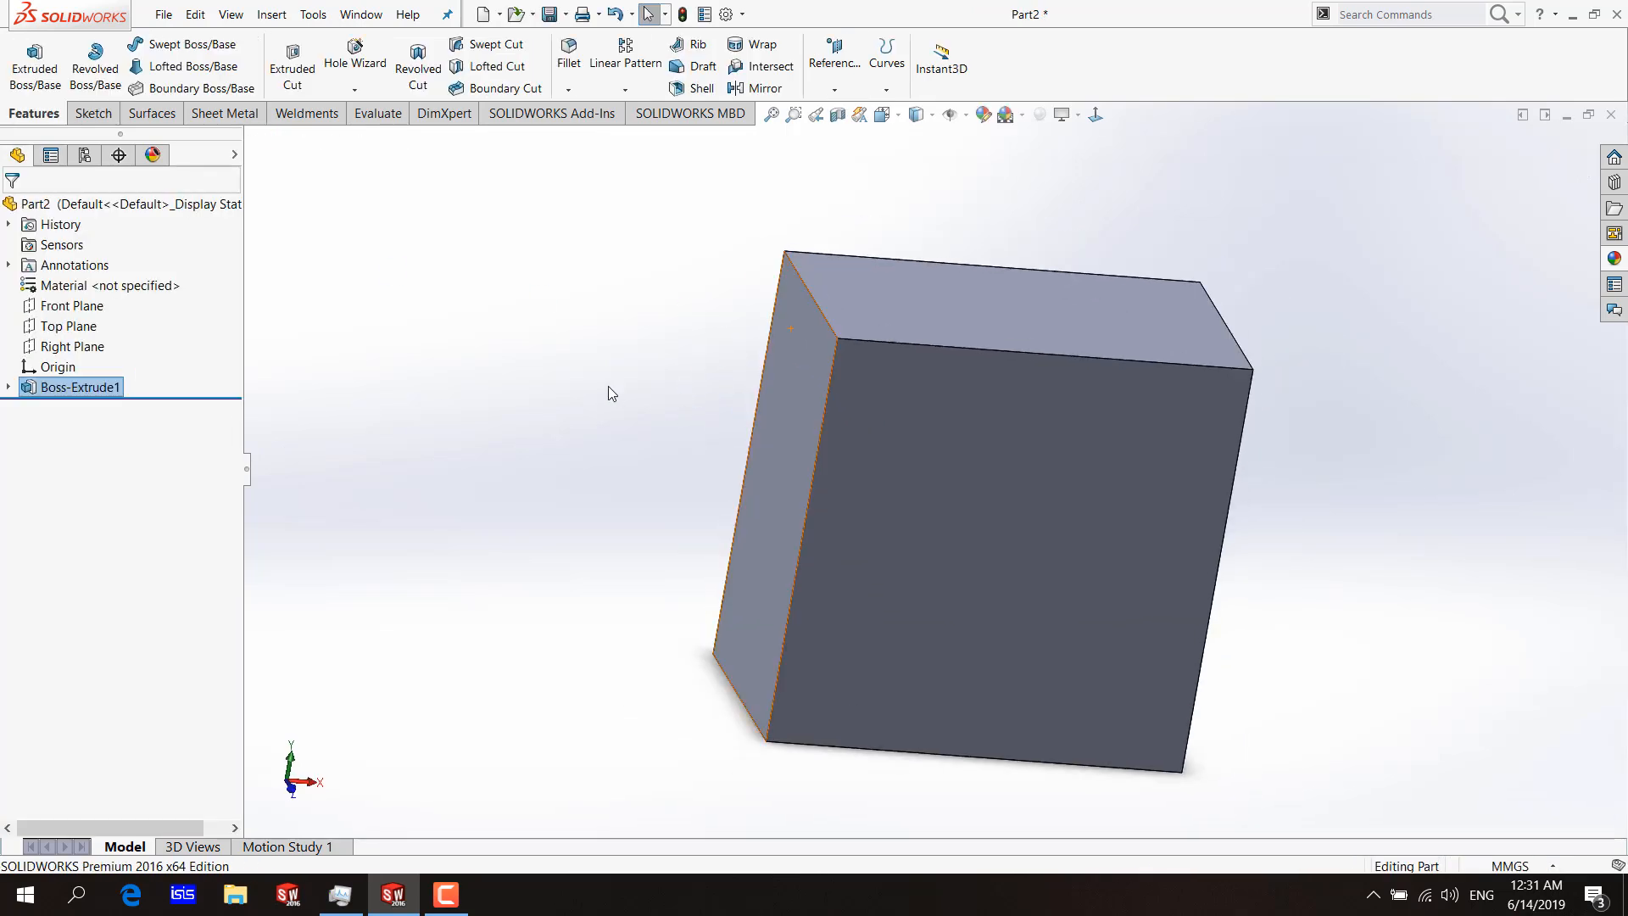
left_click(608, 386)
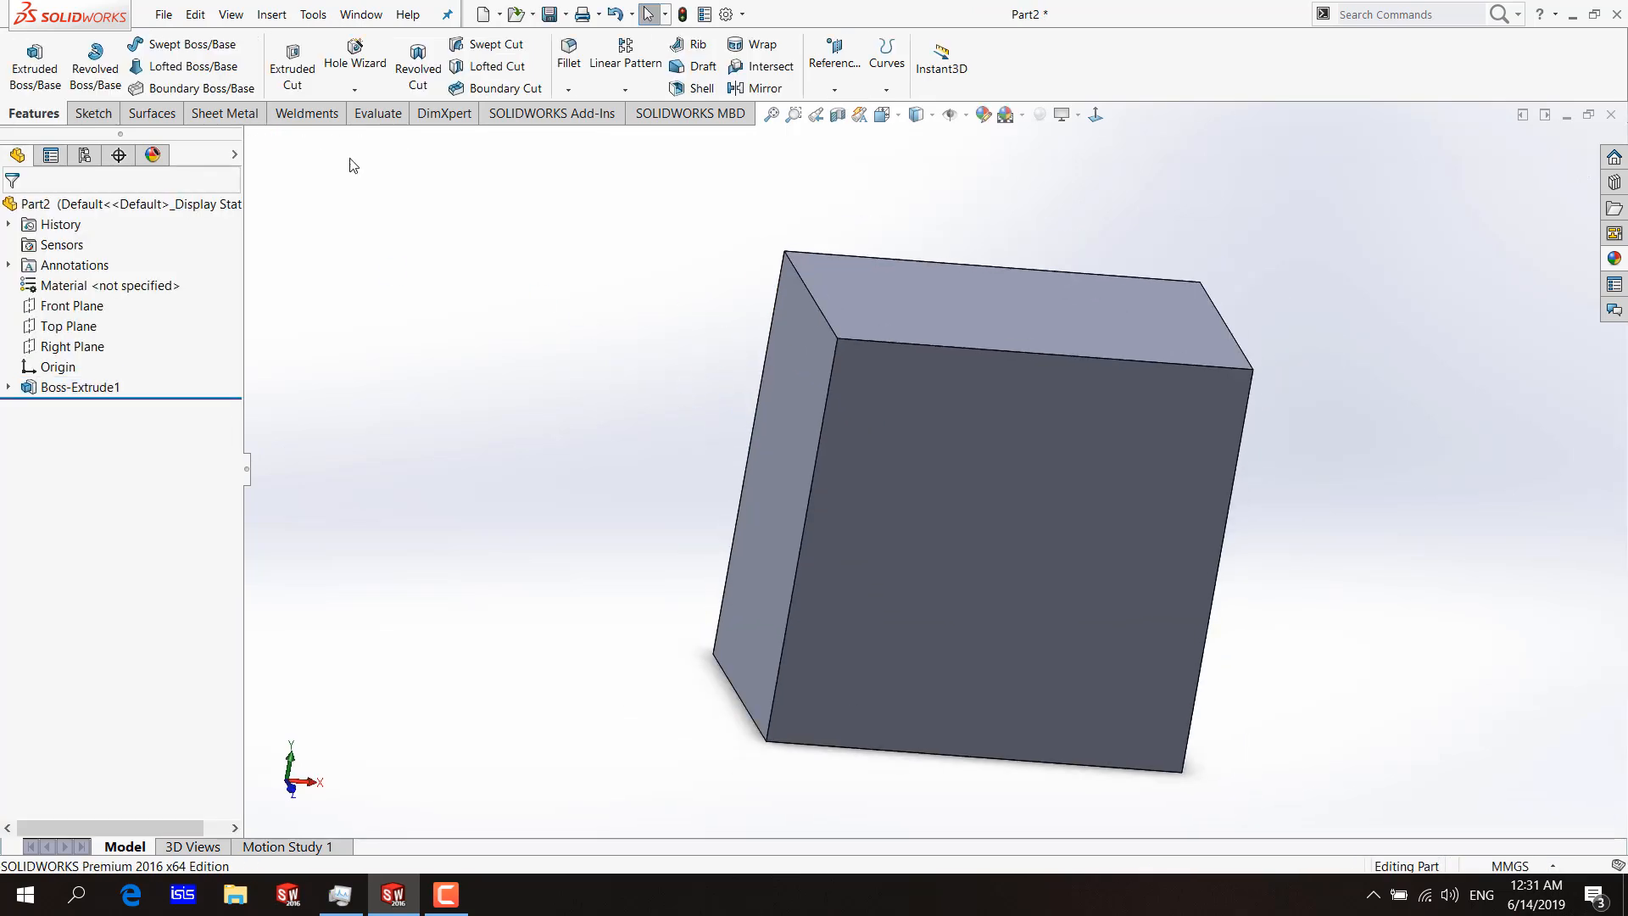
Turn on Rapid Sketch and select the block's right side face.
left_click(91, 112)
left_click(903, 83)
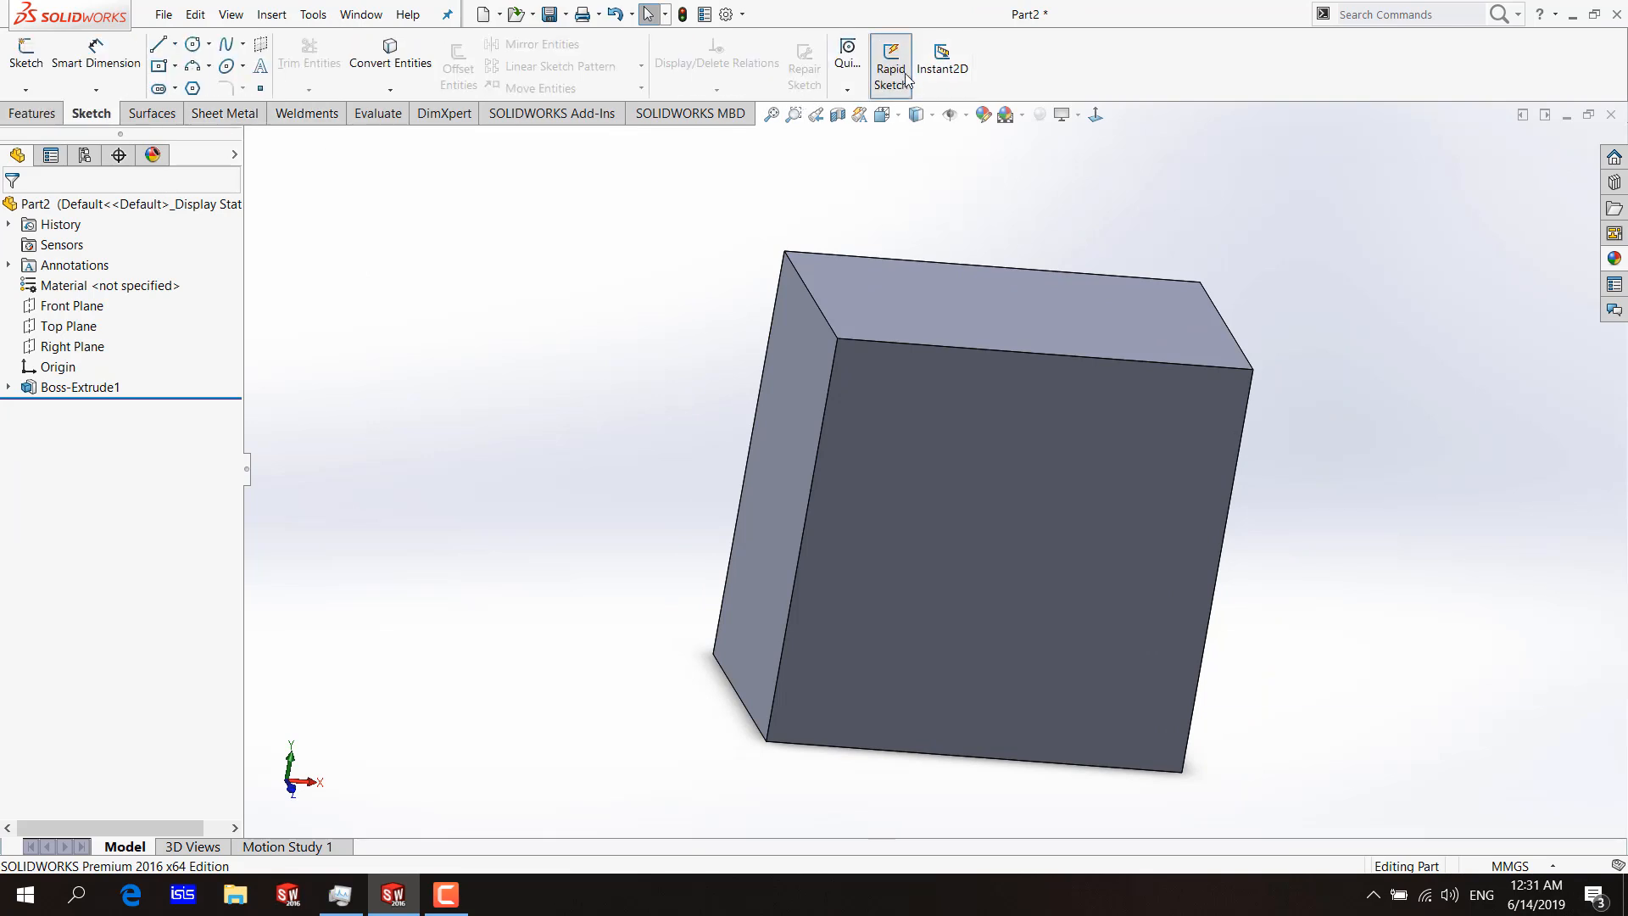
middle_click_drag(1048, 201, 933, 212)
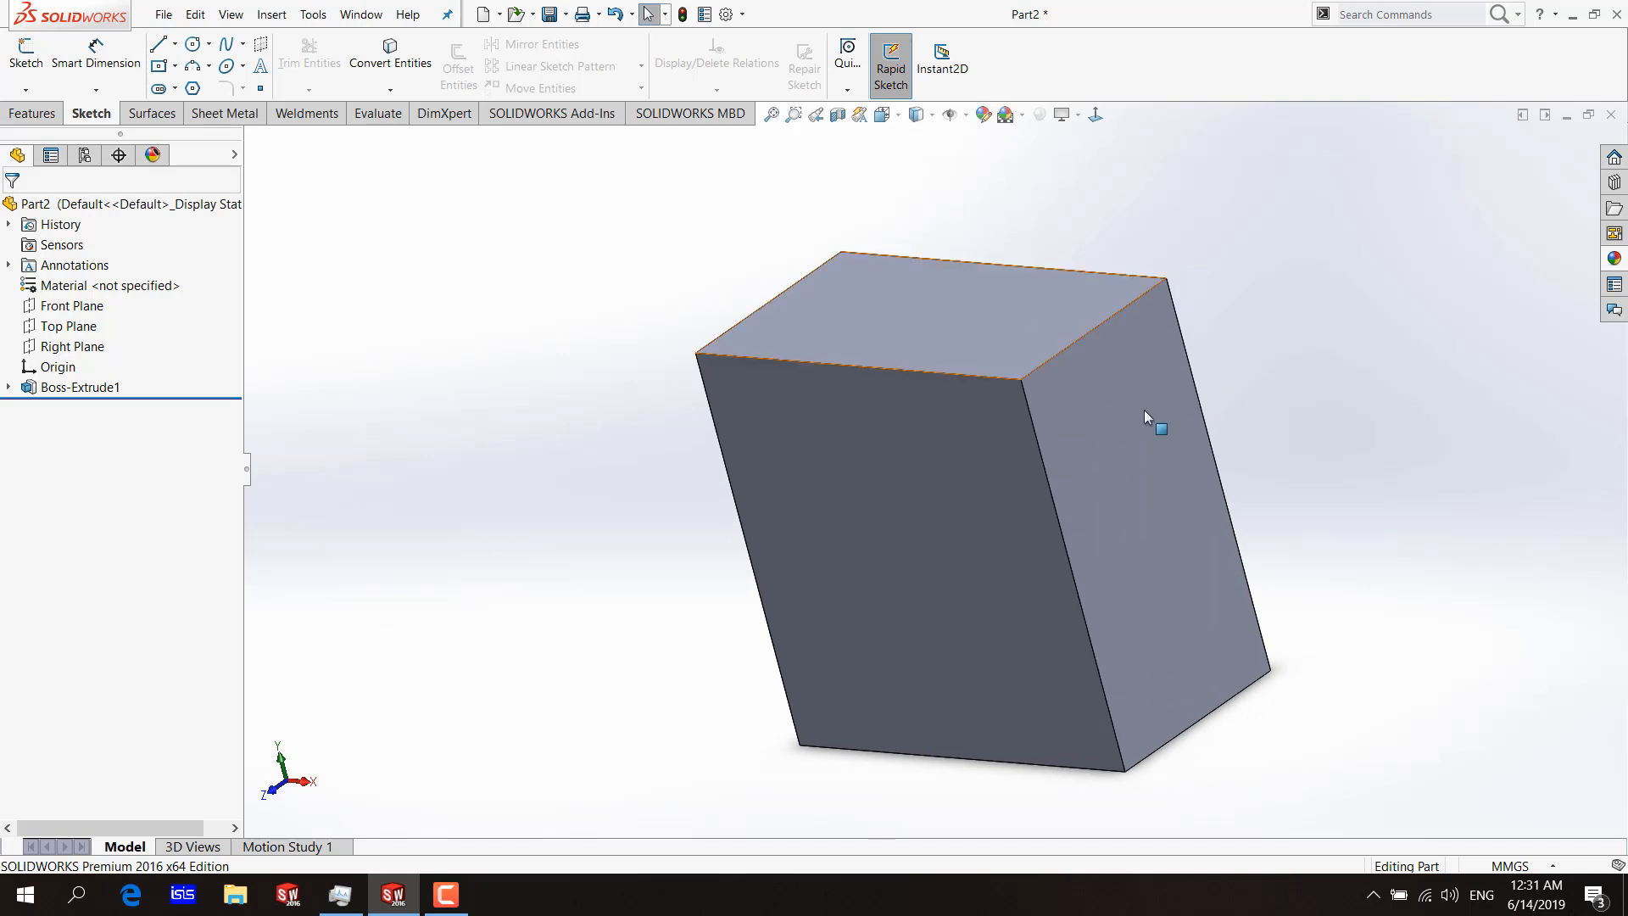
left_click(1094, 374)
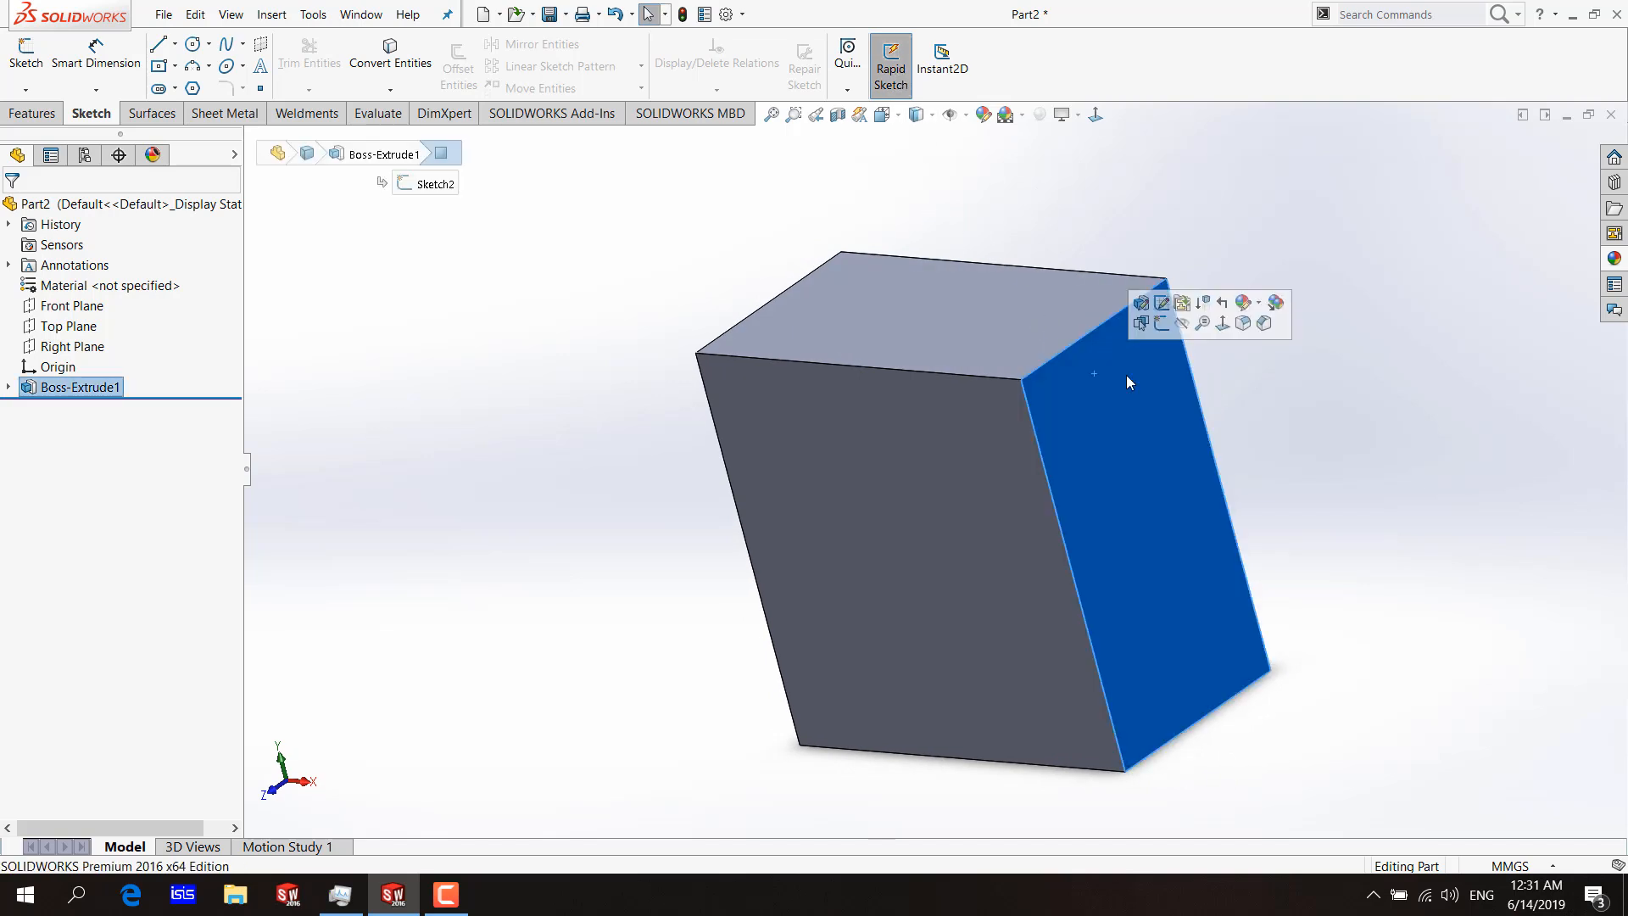
middle_click_drag(1126, 375, 847, 278)
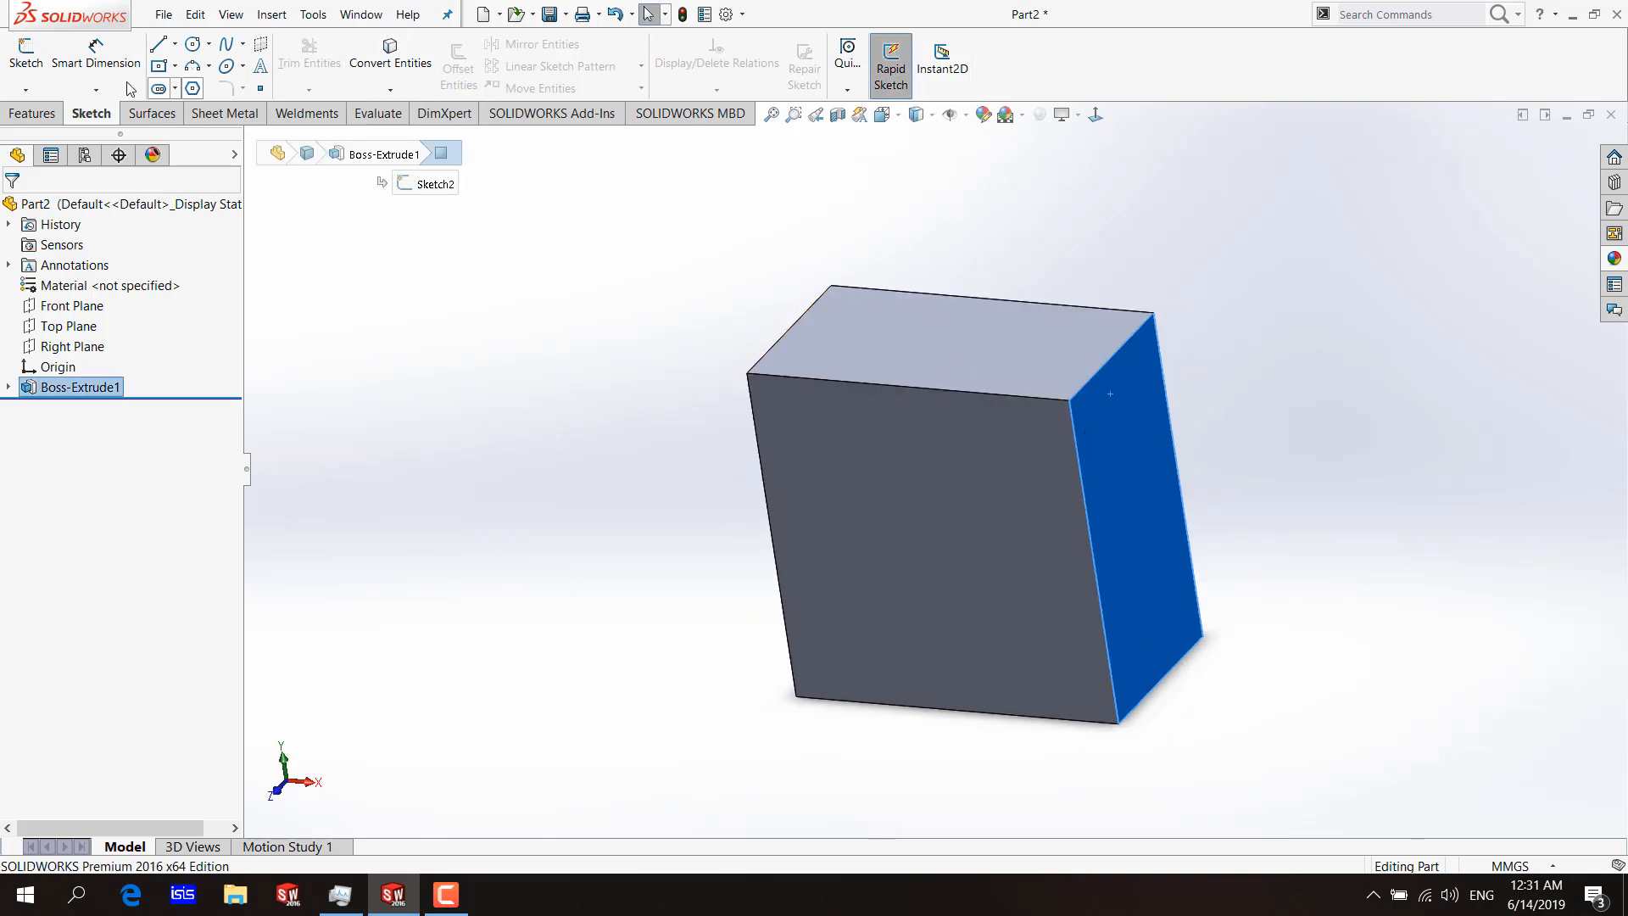
Sketch a circle with a radius of about 474 mm on the block's top face.
left_click(190, 47)
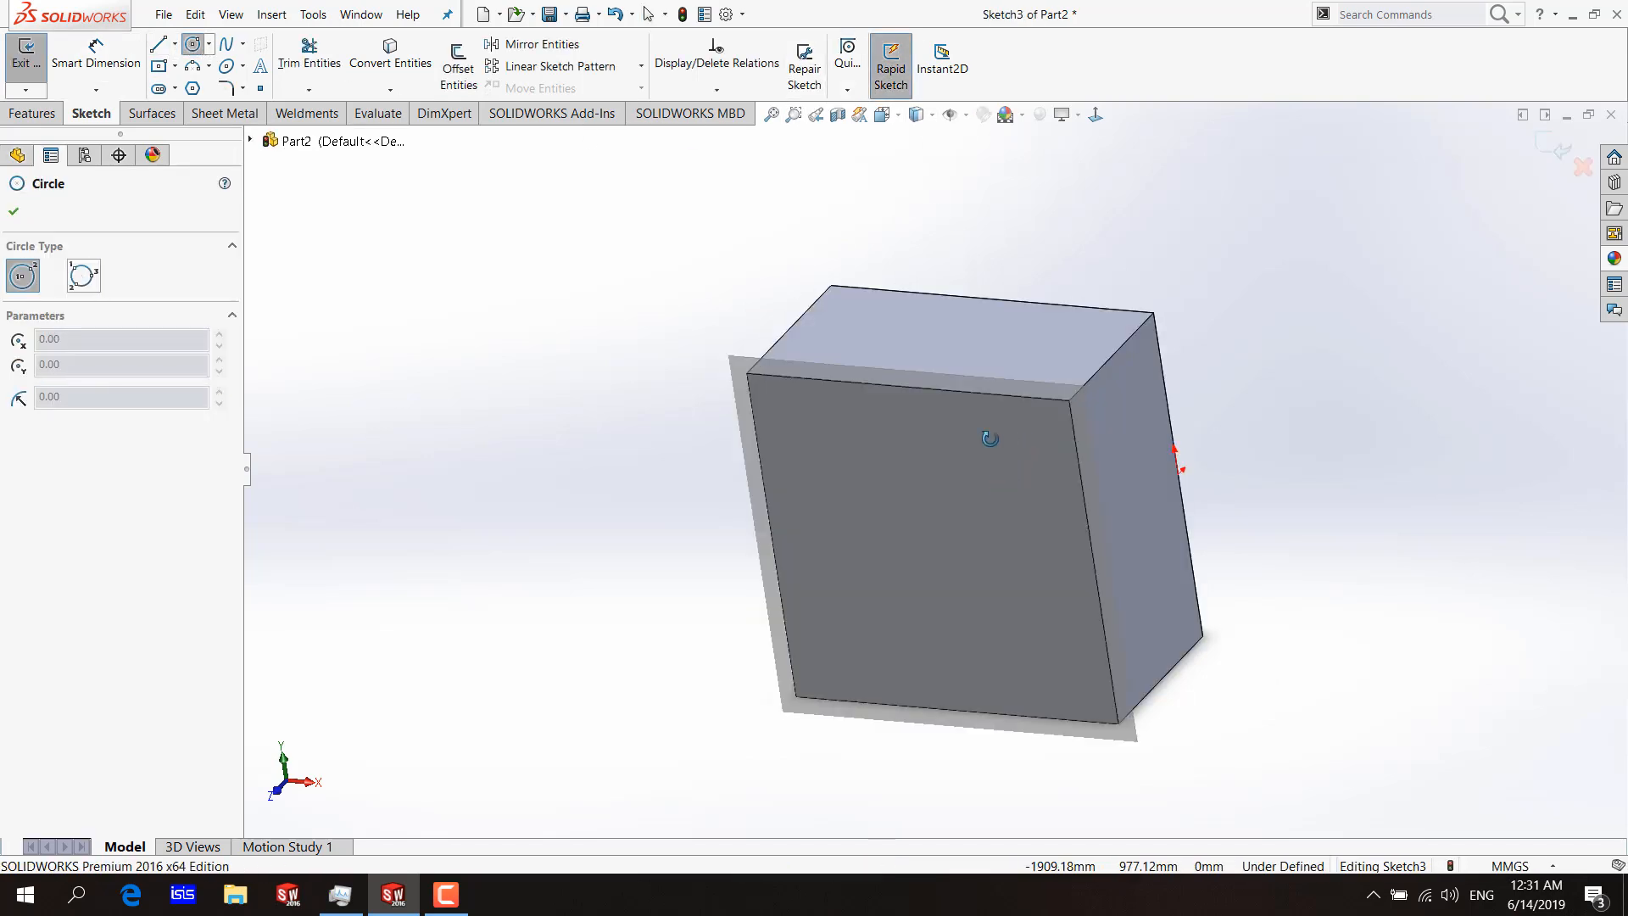
mouse_move(990, 437)
middle_mouse_down()
mouse_move(993, 475)
mouse_move(1060, 416)
middle_mouse_up()
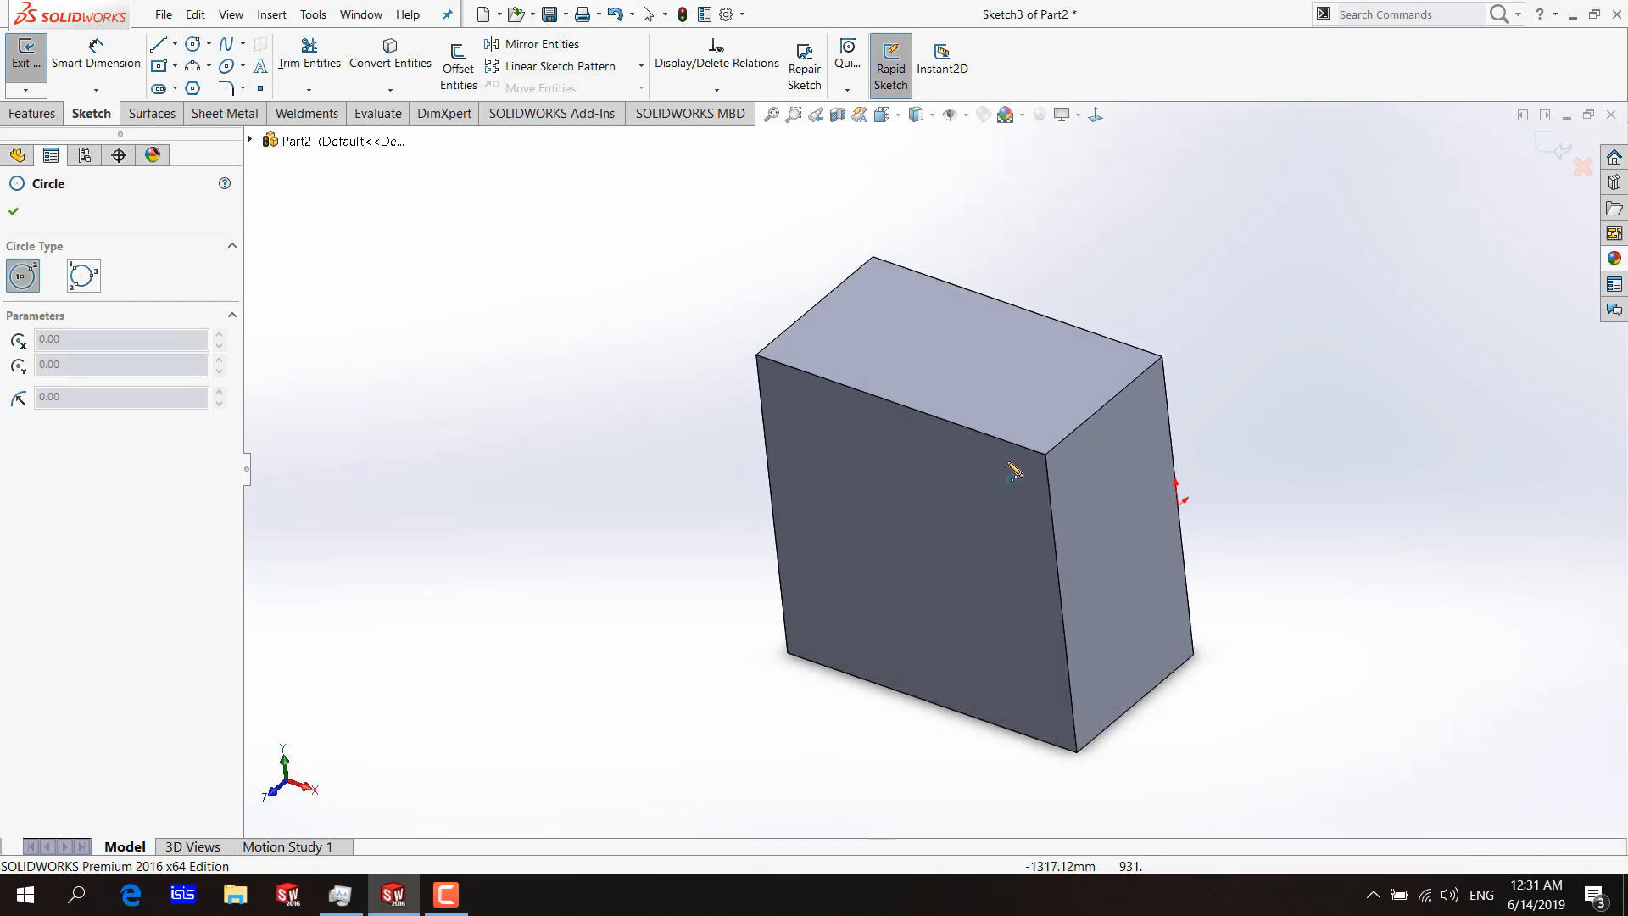
left_click(983, 354)
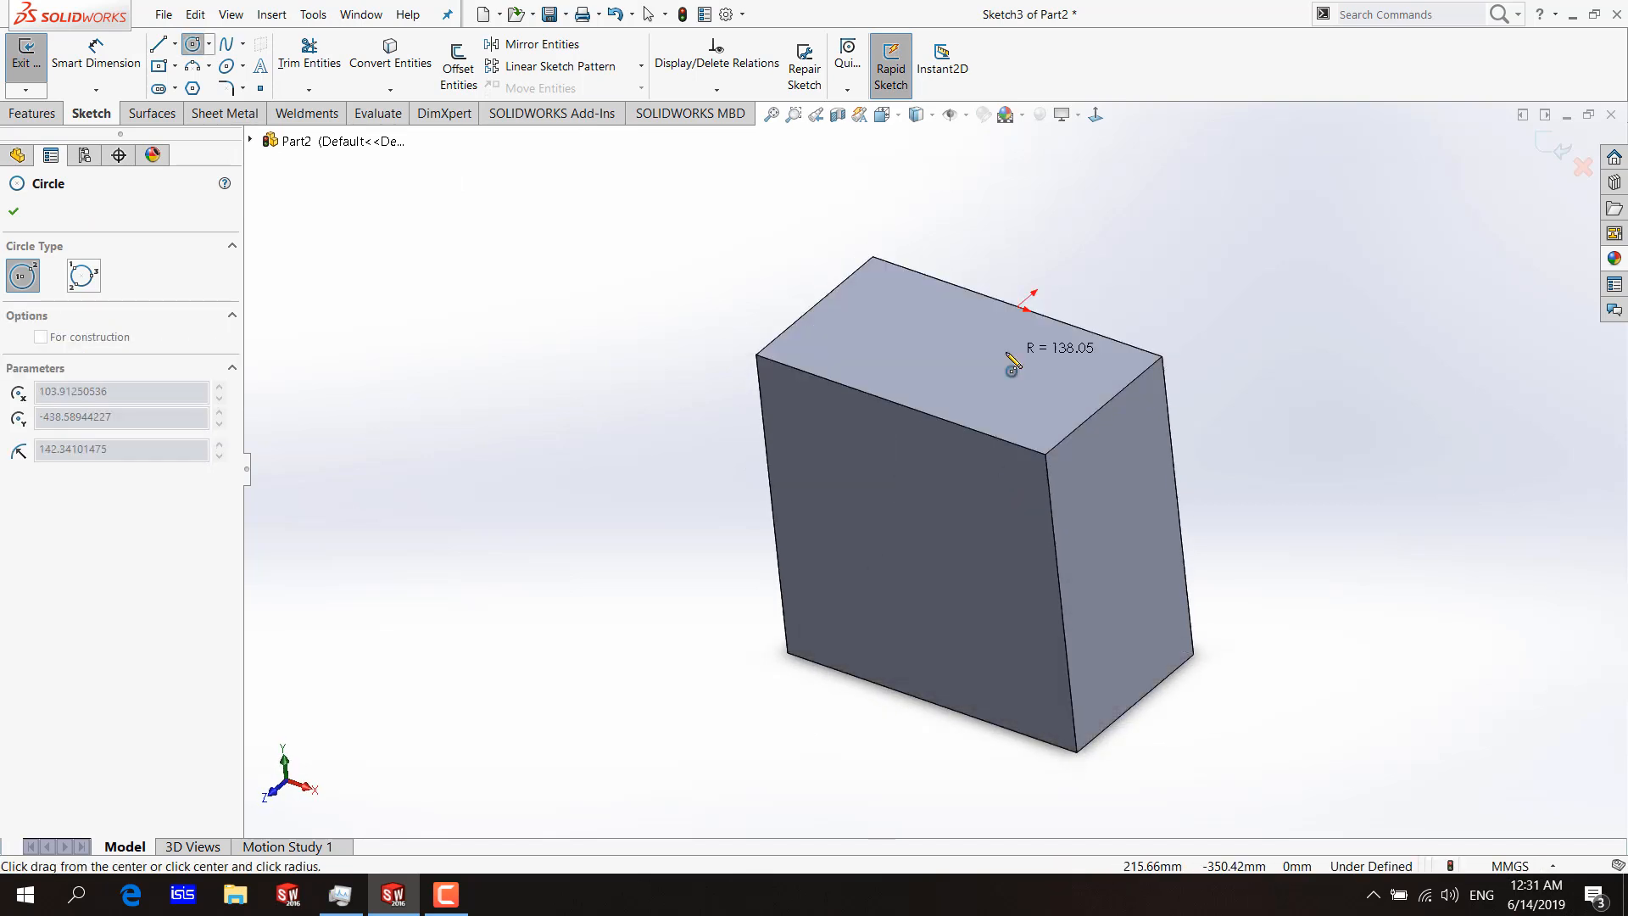
left_click(914, 341)
Sketch one circle on the block's front face and another on its right side face, and exit the sketch.
left_click(943, 483)
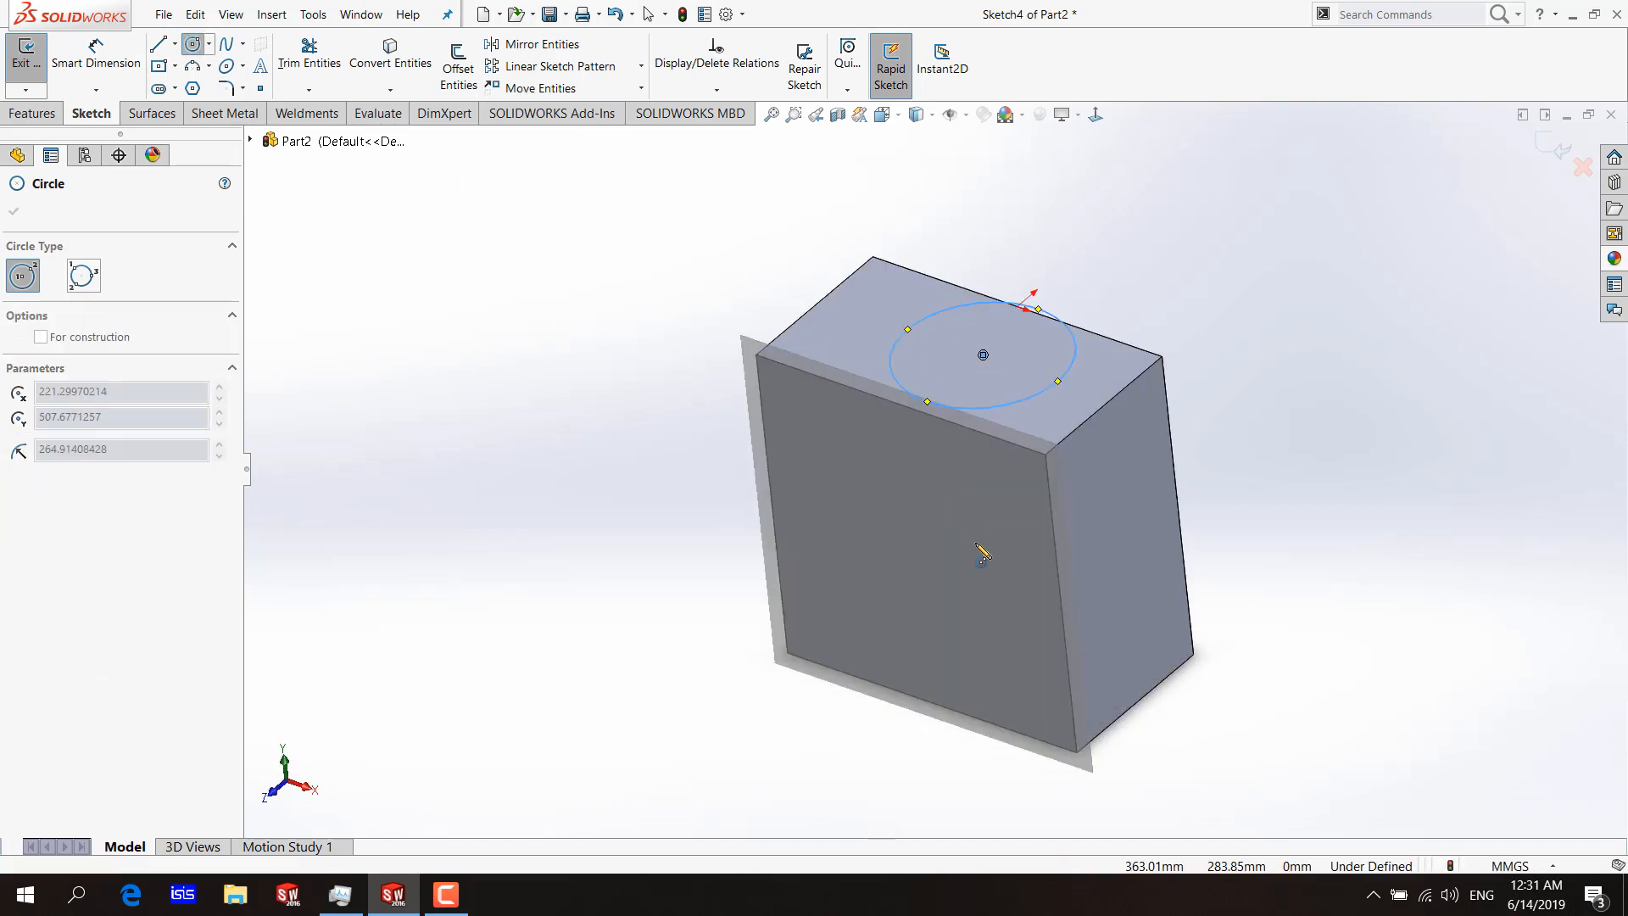
left_click(1044, 564)
left_click(1134, 526)
left_click(1146, 566)
mouse_move(1146, 567)
middle_mouse_down()
mouse_move(1170, 471)
mouse_move(1032, 476)
mouse_move(662, 365)
mouse_move(833, 358)
middle_mouse_up()
key("Escape")
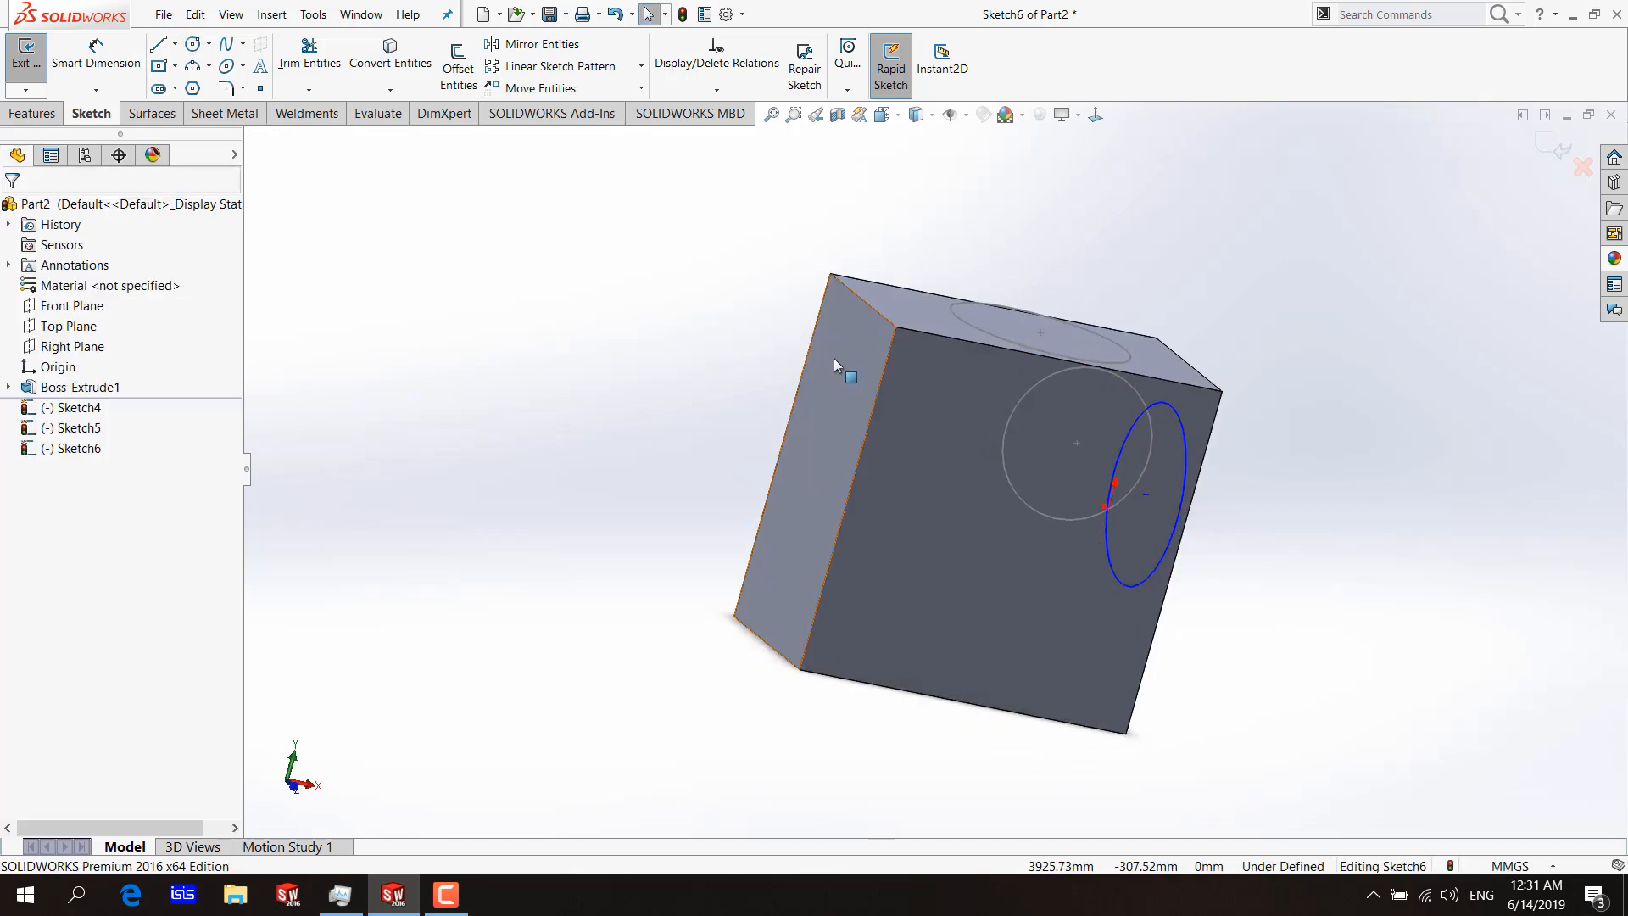
right_click(833, 358)
left_click(696, 298)
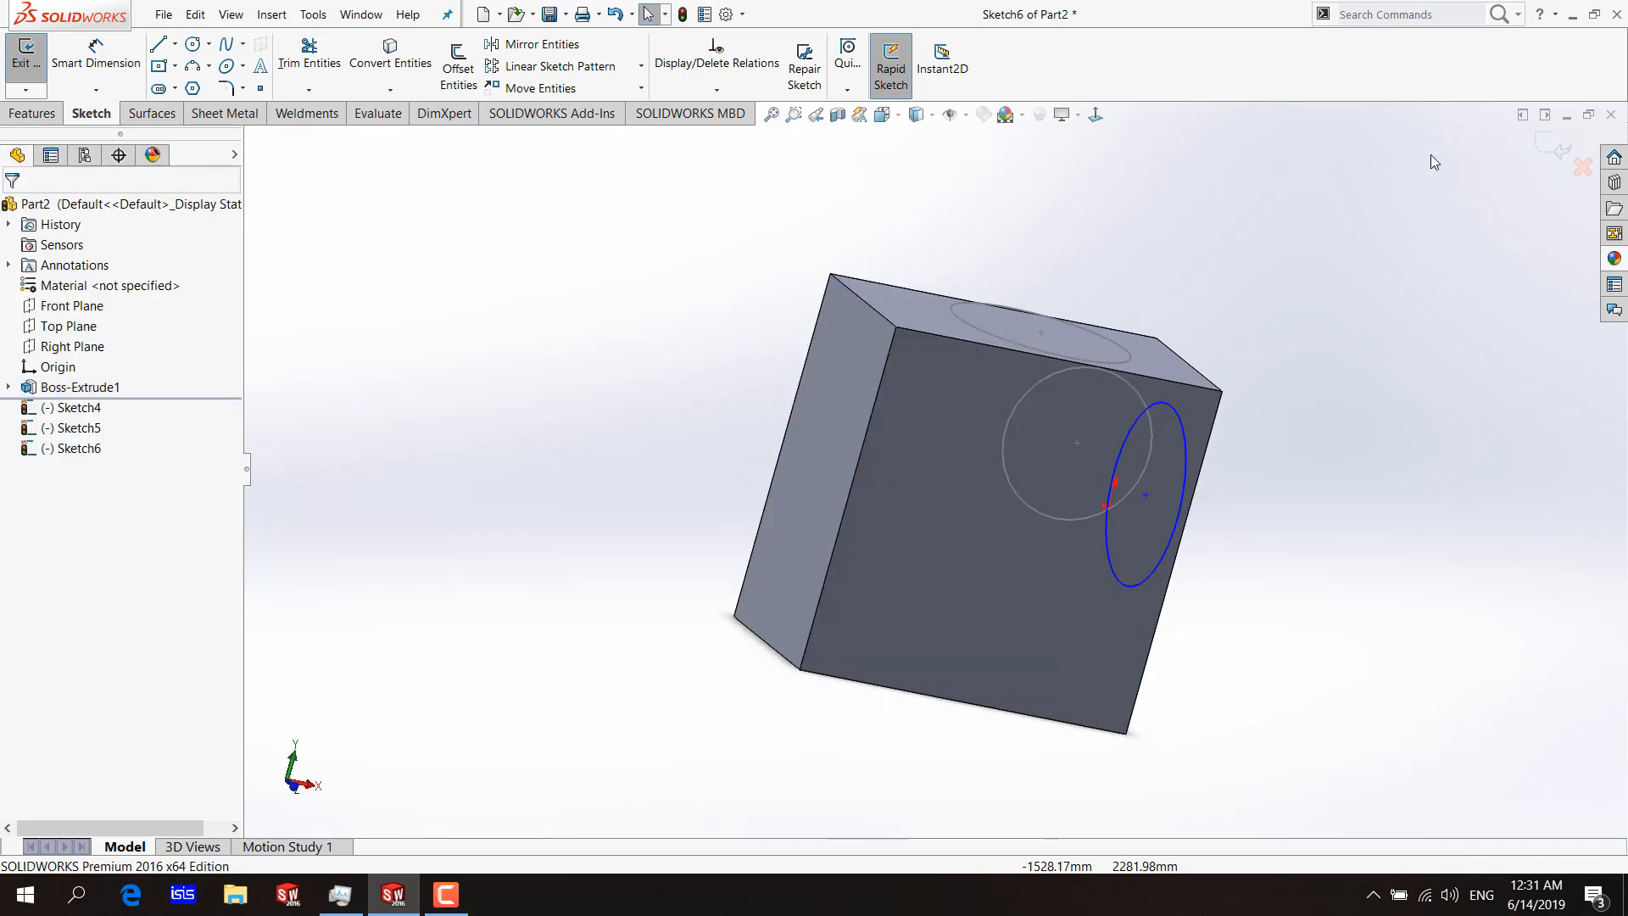
left_click(1556, 146)
Sketch a small circle on the block's left side face and one with a radius of about 393 mm on its bottom face.
mouse_move(956, 280)
middle_mouse_down()
mouse_move(764, 334)
mouse_move(311, 165)
middle_mouse_up()
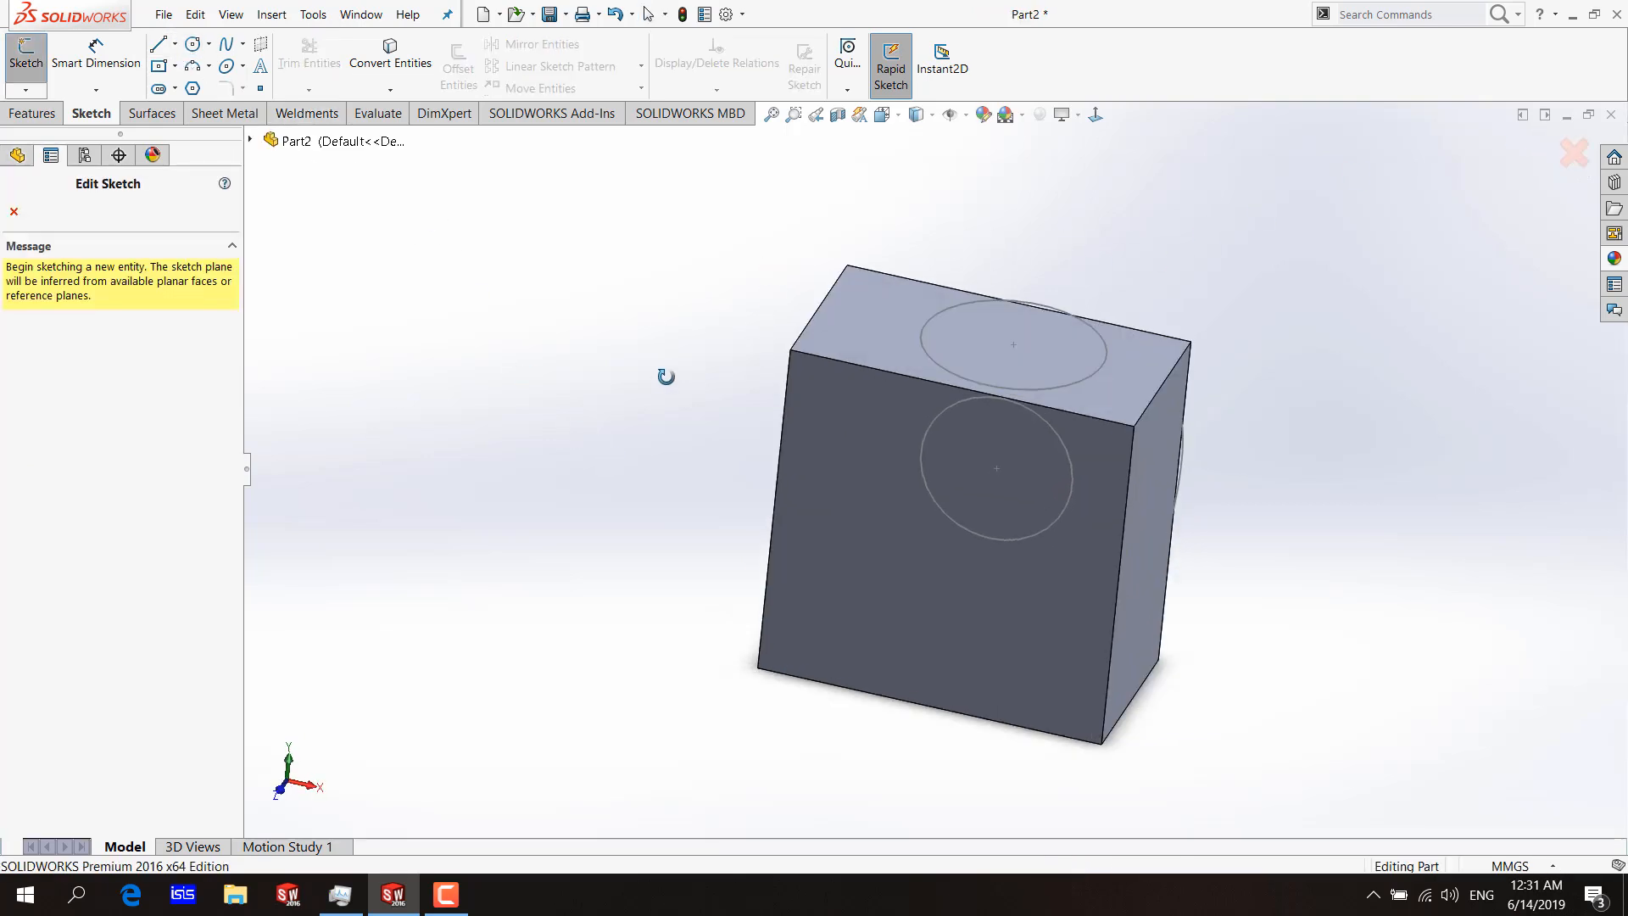
middle_click_drag(667, 377, 911, 360)
left_click(915, 403)
mouse_move(763, 418)
middle_mouse_down()
mouse_move(733, 332)
mouse_move(744, 264)
middle_mouse_up()
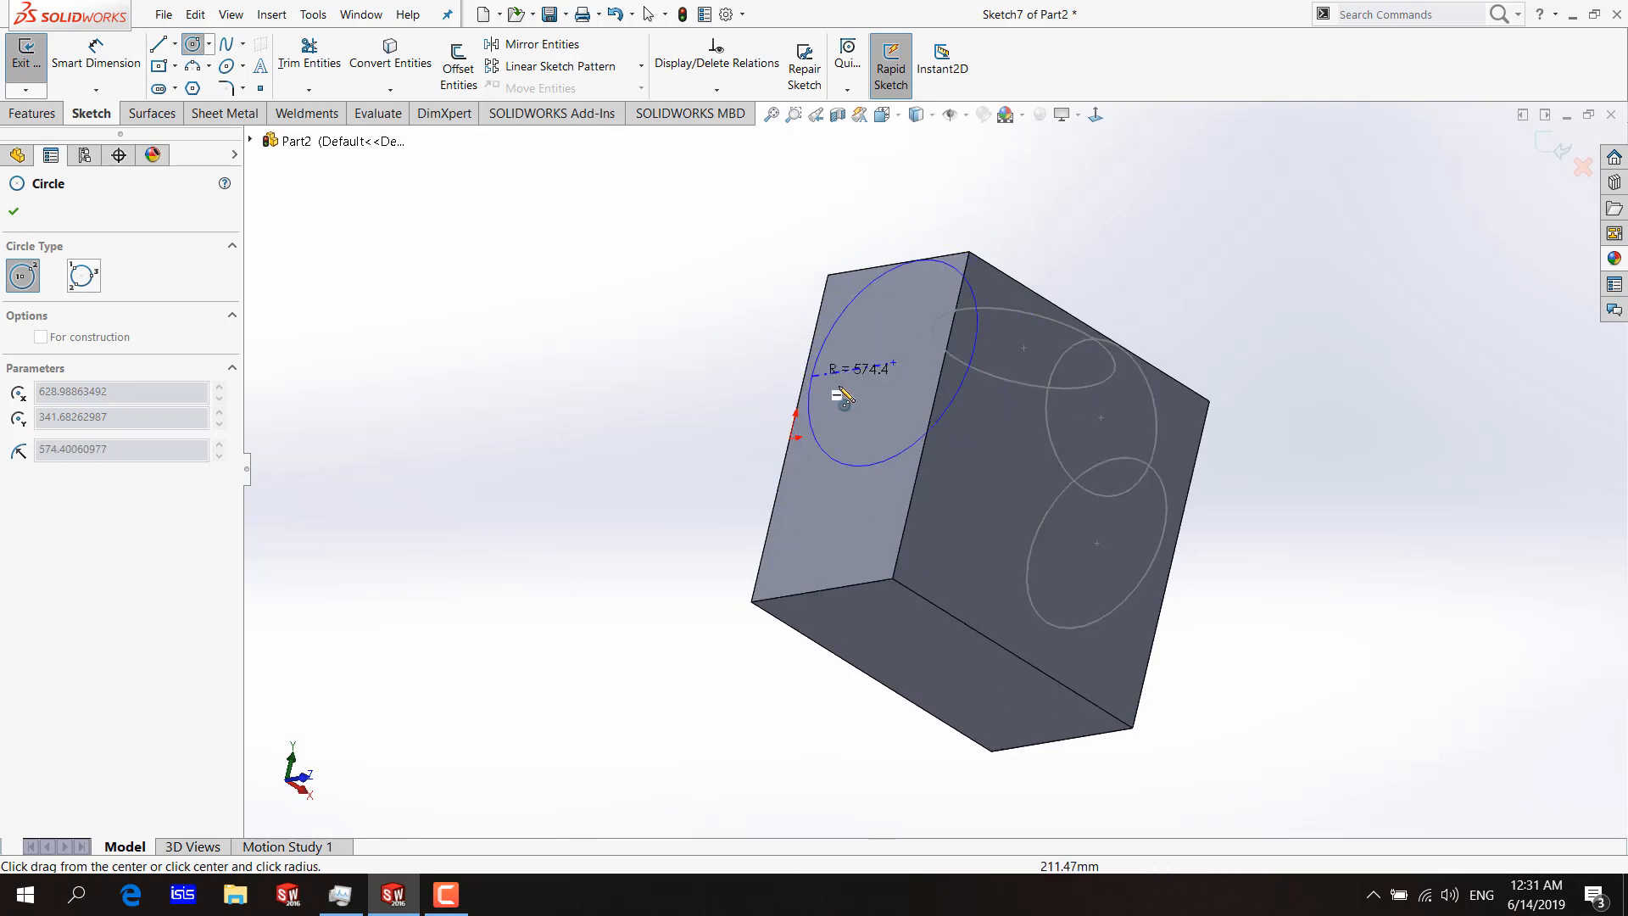
left_click(869, 403)
middle_click_drag(874, 632, 886, 580)
left_click(891, 589)
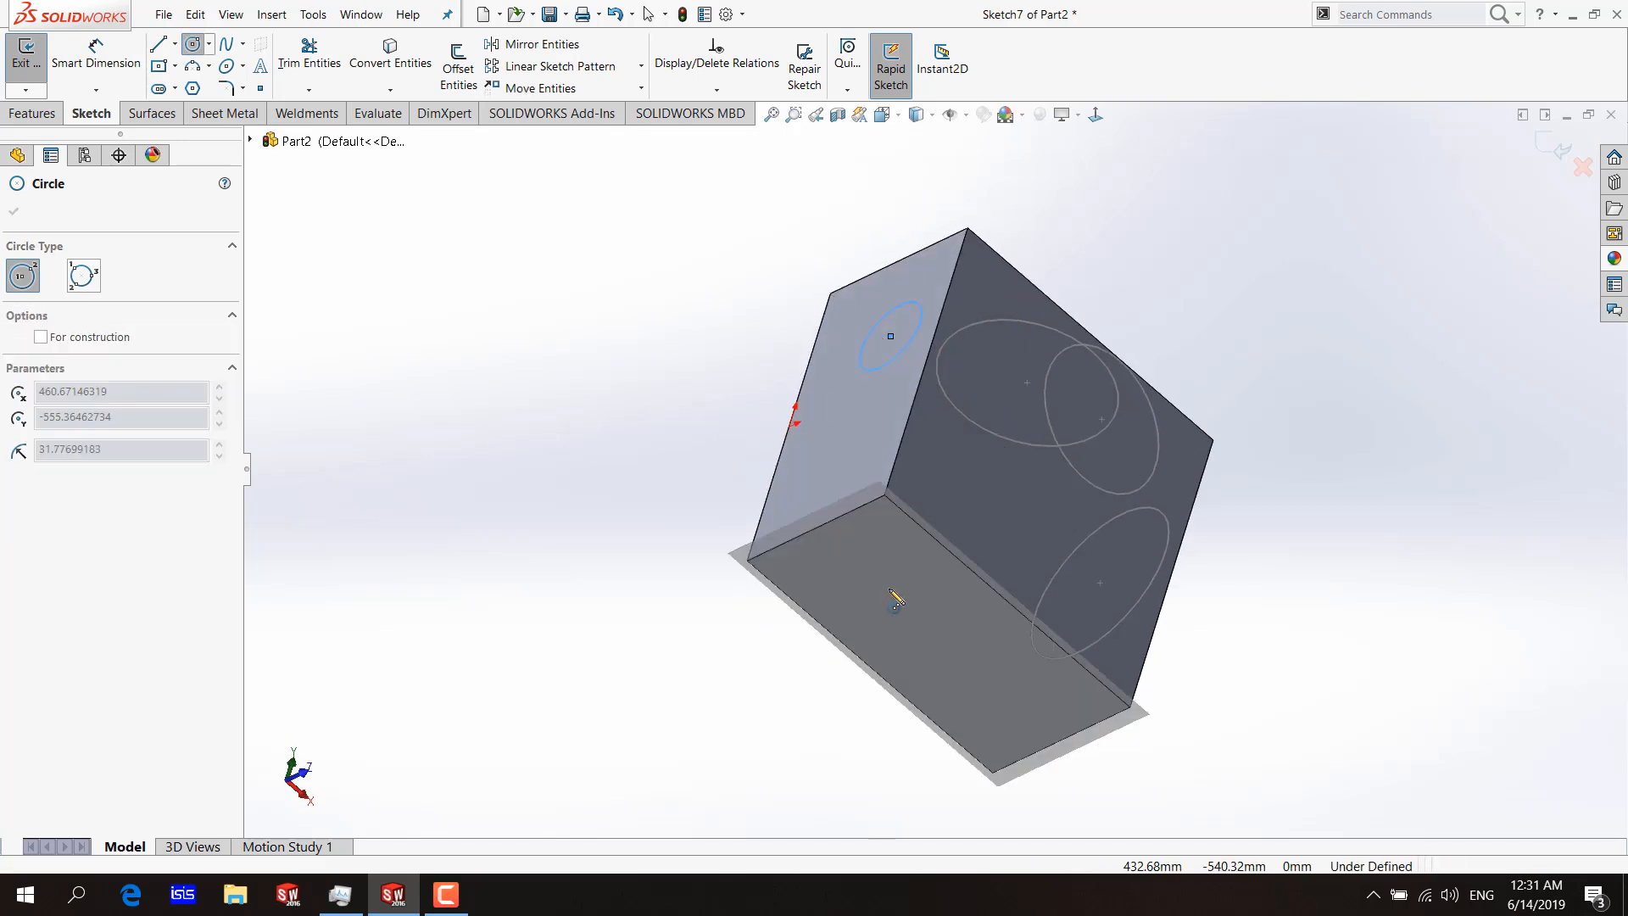
left_click(929, 613)
mouse_move(593, 367)
middle_mouse_down()
mouse_move(431, 513)
mouse_move(600, 353)
middle_mouse_up()
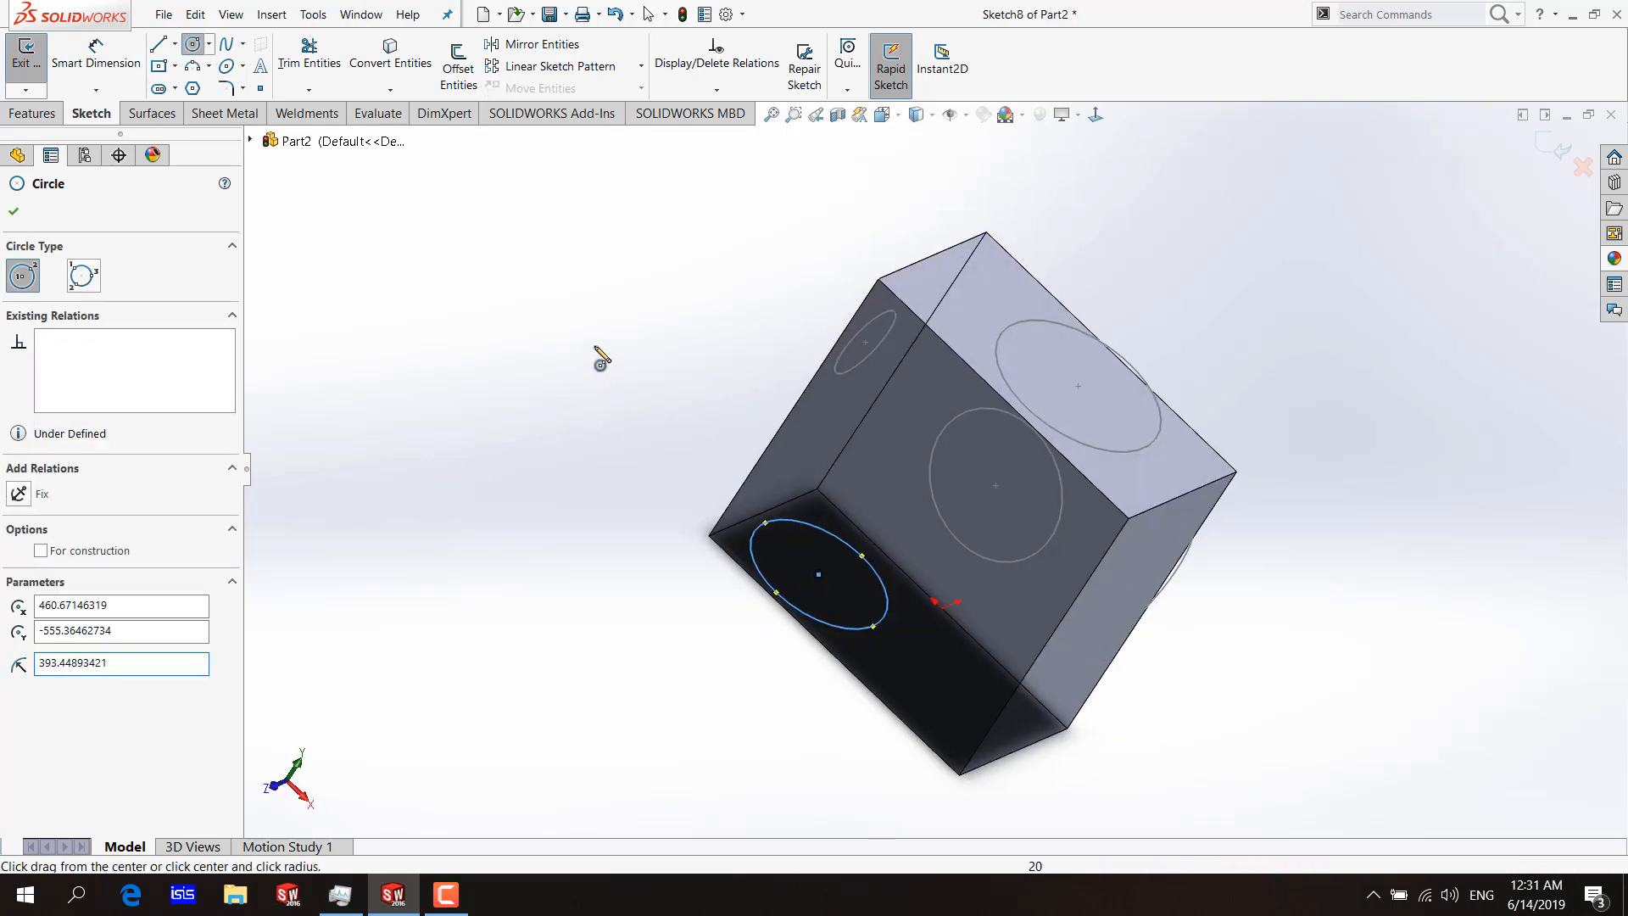
key("Escape")
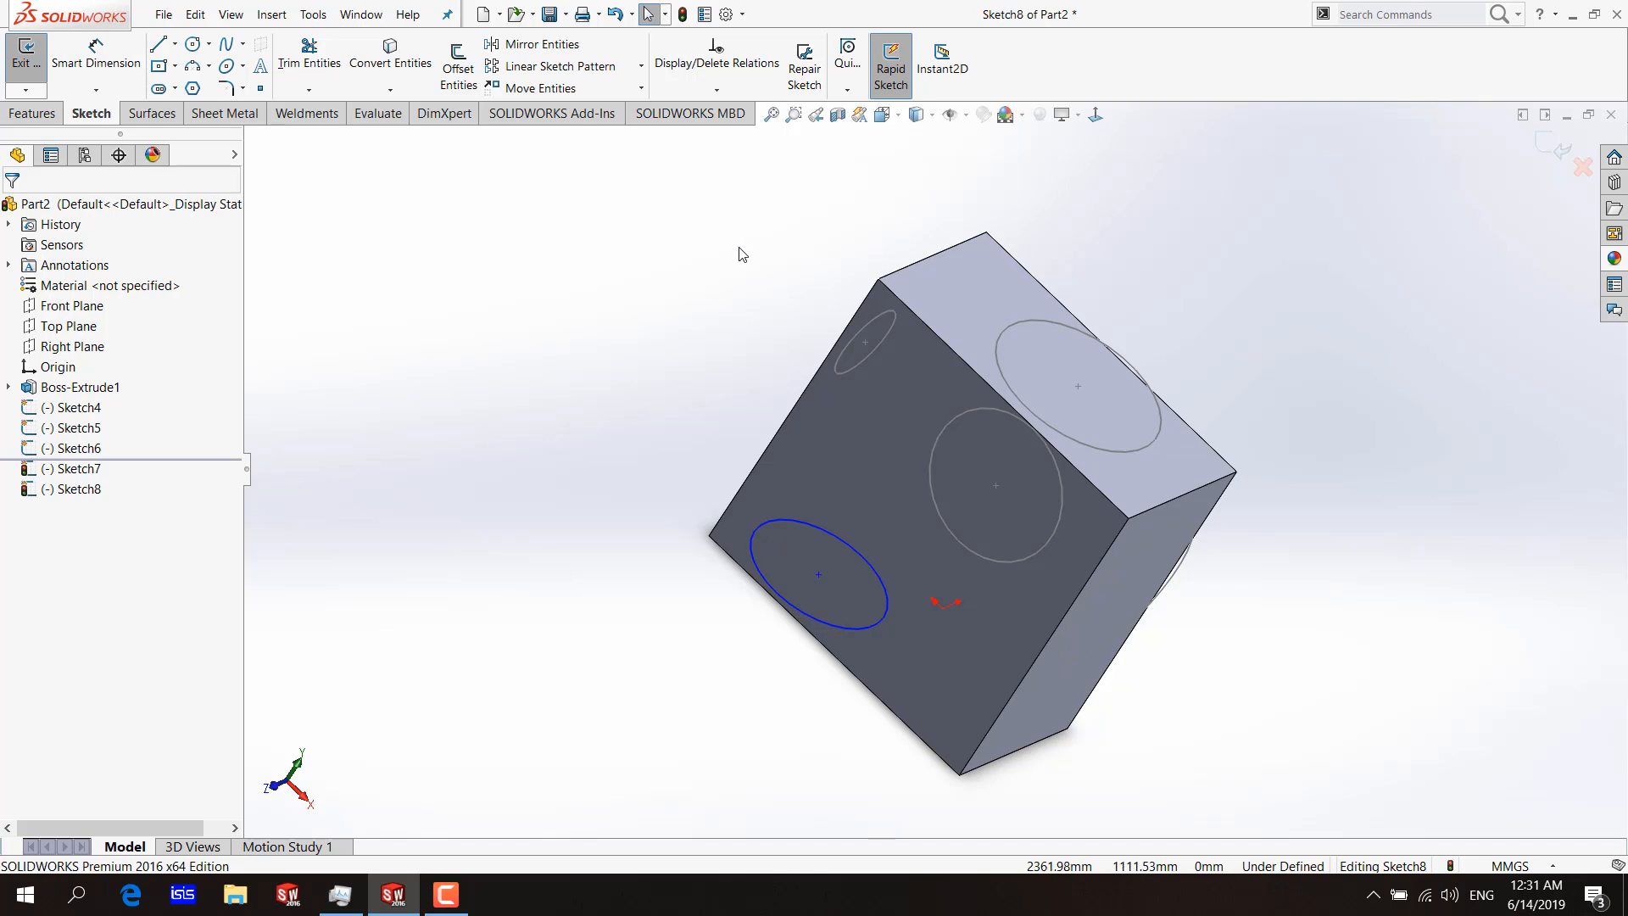
left_click(449, 904)
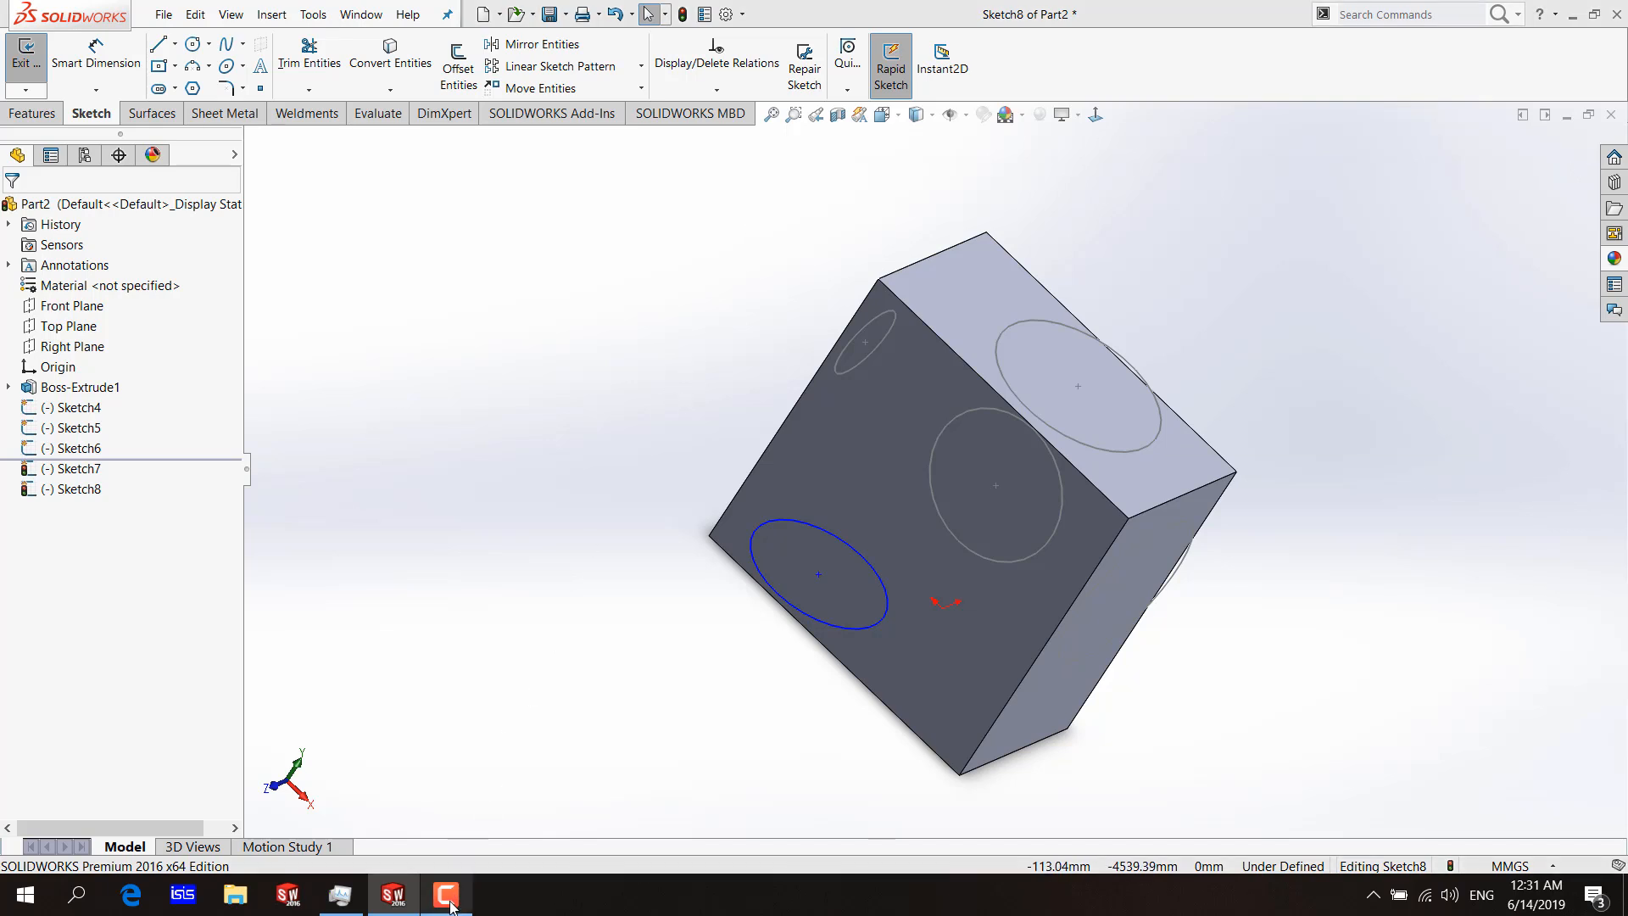